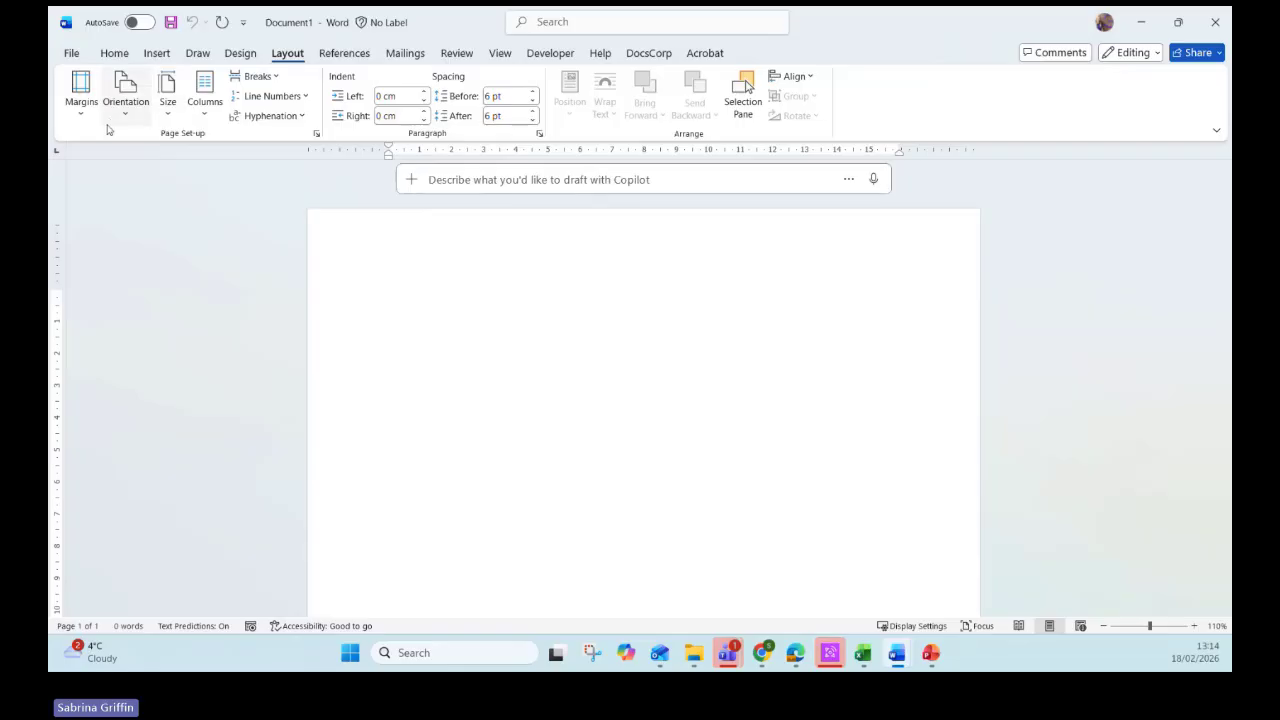
- Review the margin presets, custom margin settings, orientation choices and paper sizes for the blank document without changing them
{"action": "left_click", "coordinate": [82, 112]}
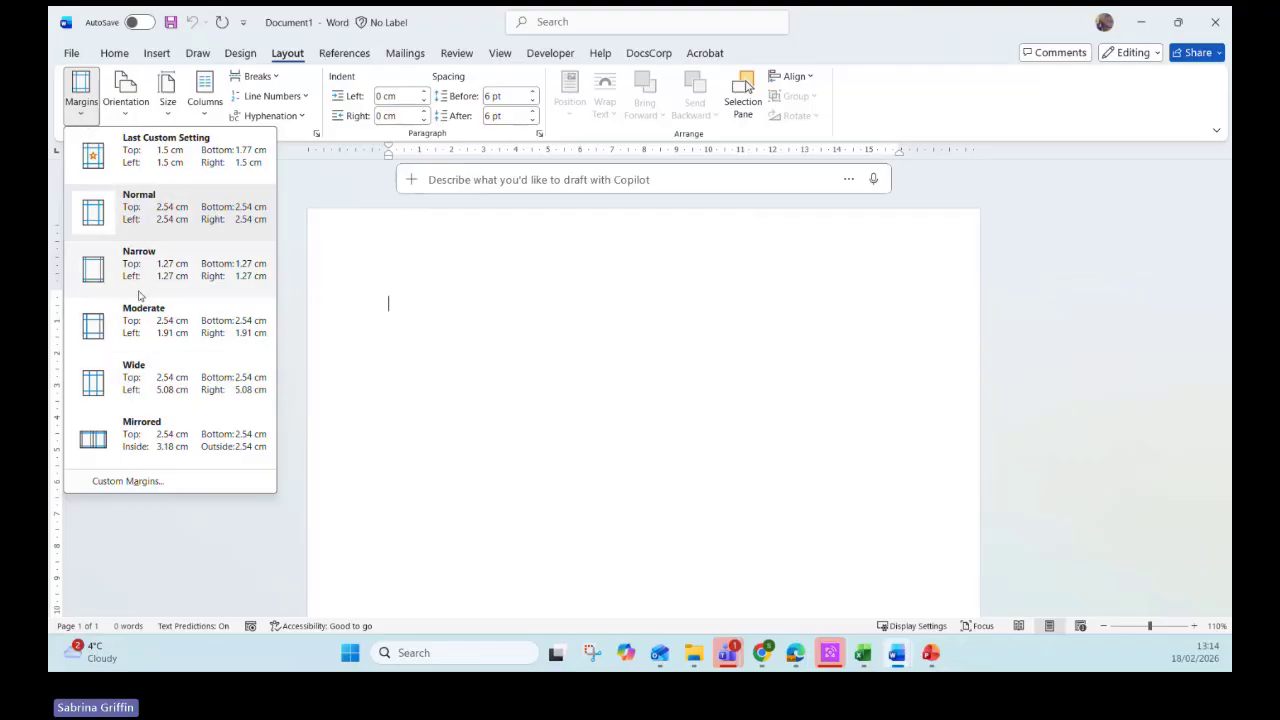
{"action": "left_click", "coordinate": [157, 487]}
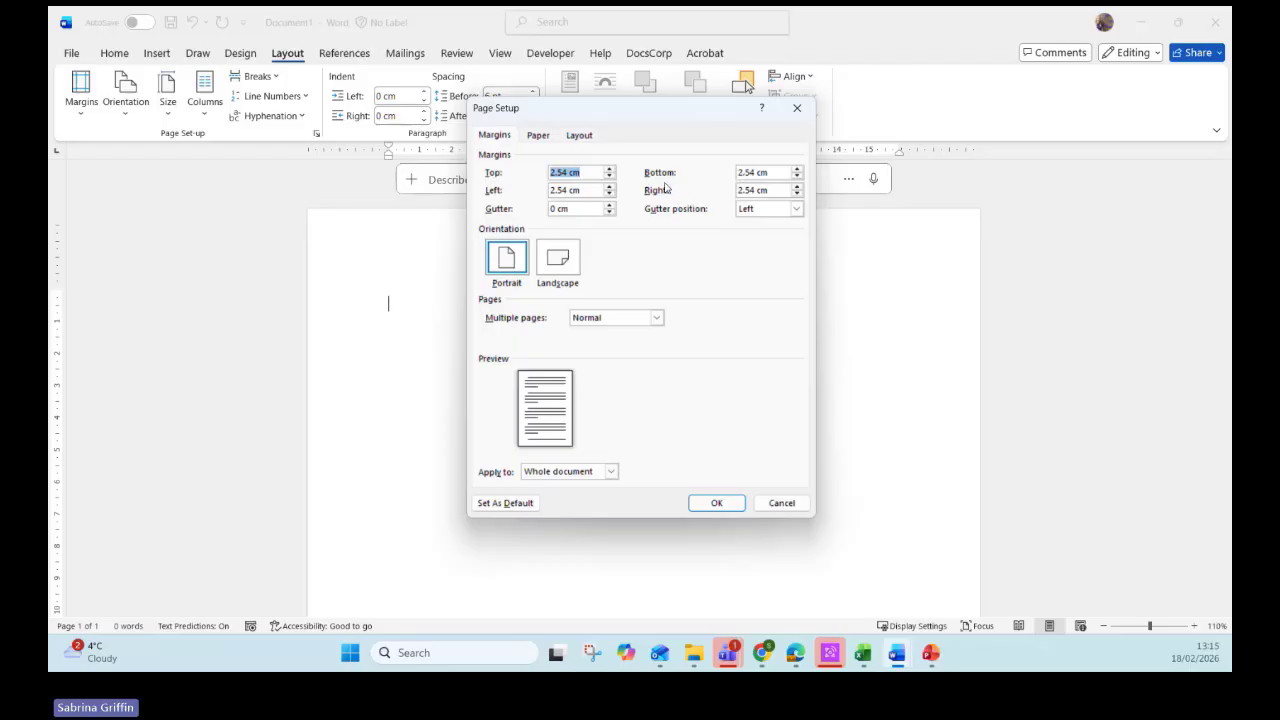
{"action": "left_click", "coordinate": [781, 502]}
{"action": "left_click", "coordinate": [134, 114]}
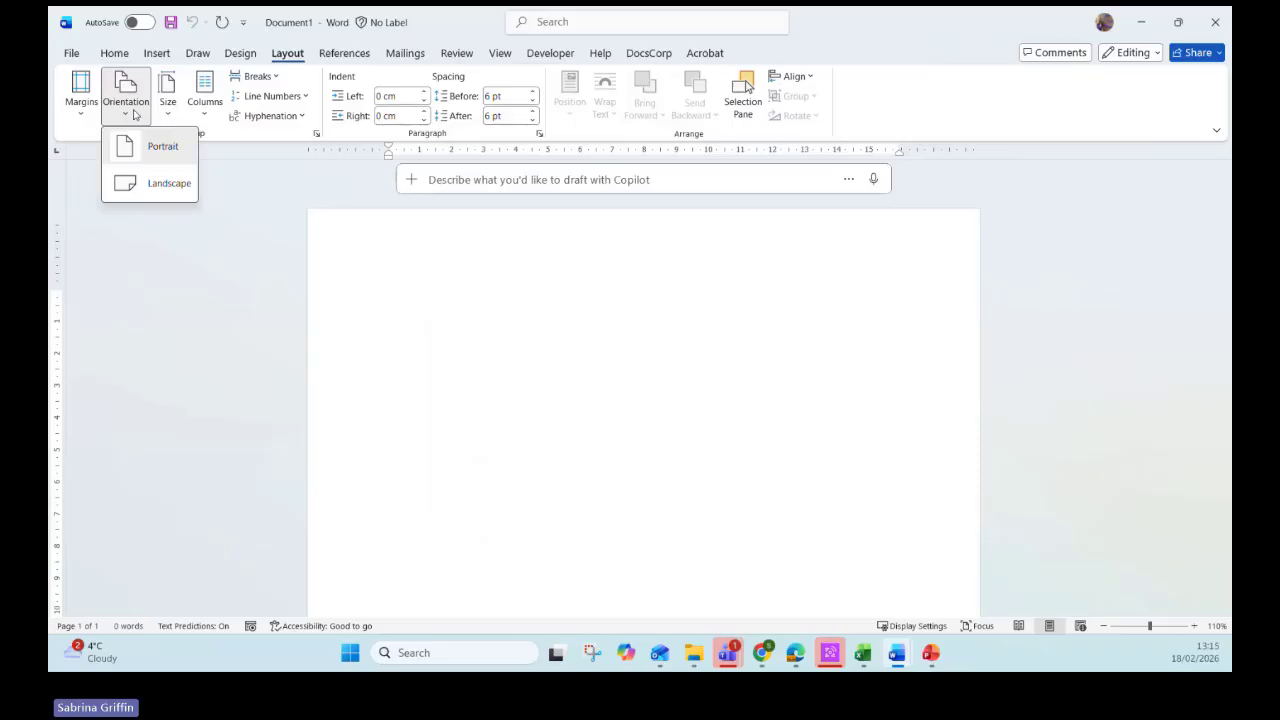
{"action": "left_click", "coordinate": [165, 107]}
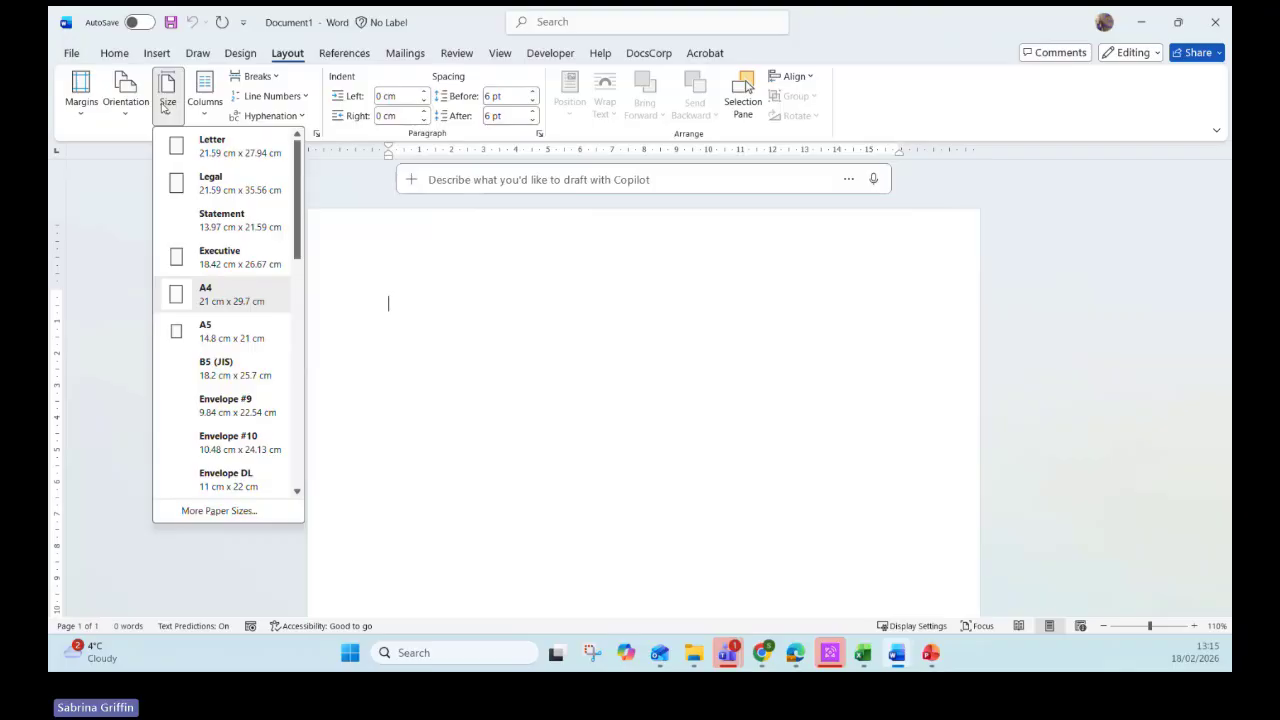
{"action": "left_click", "coordinate": [446, 312]}
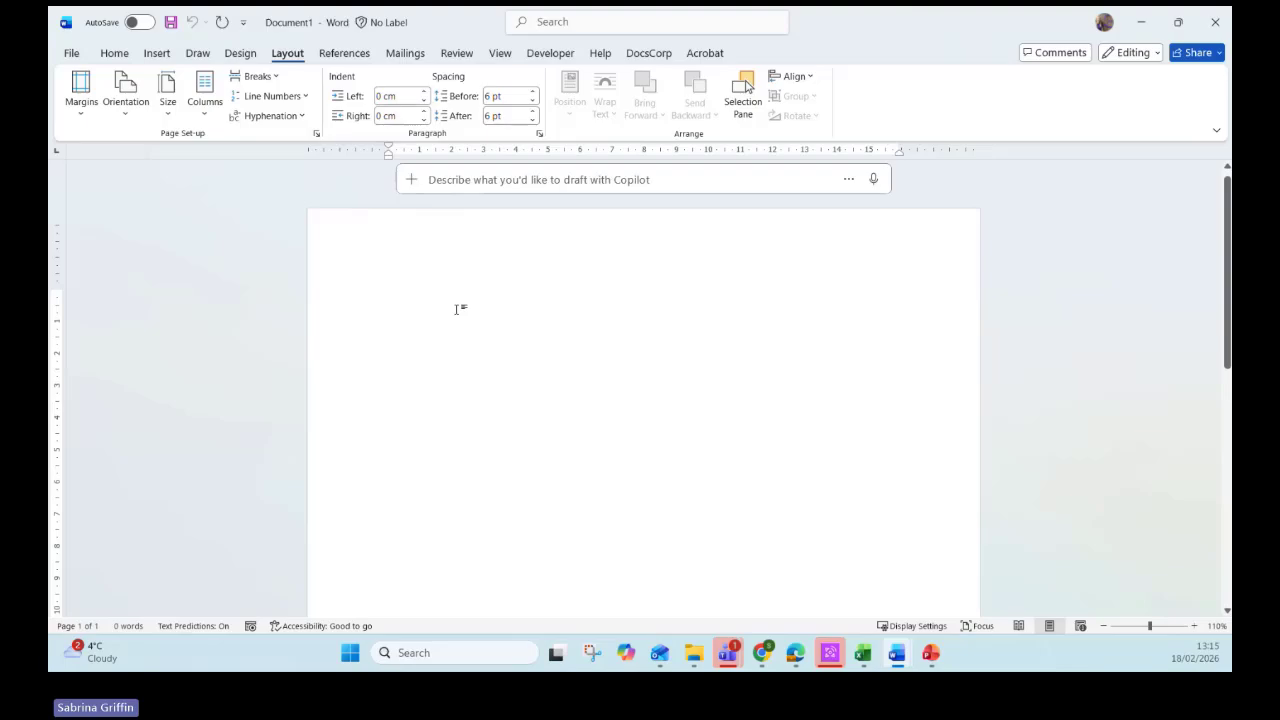
- Start saving the blank document under a new name, with Word Template as the file type
{"action": "left_click", "coordinate": [72, 55]}
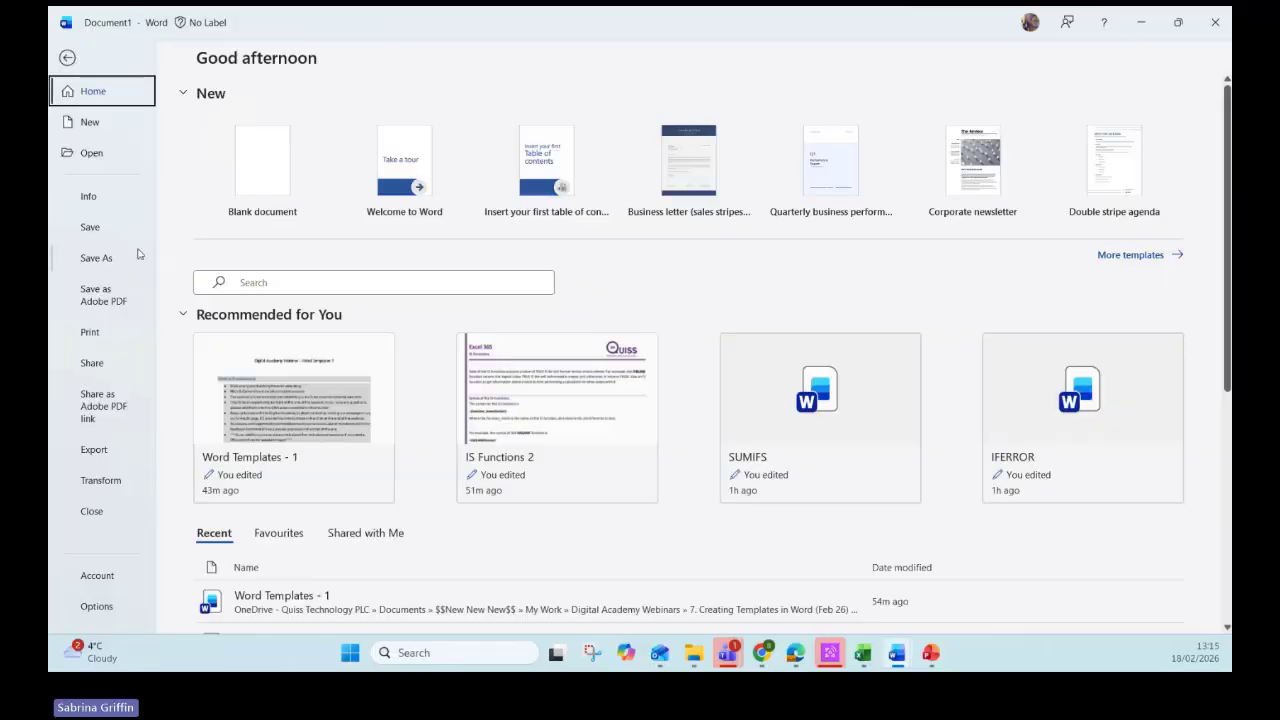
{"action": "left_click", "coordinate": [106, 266]}
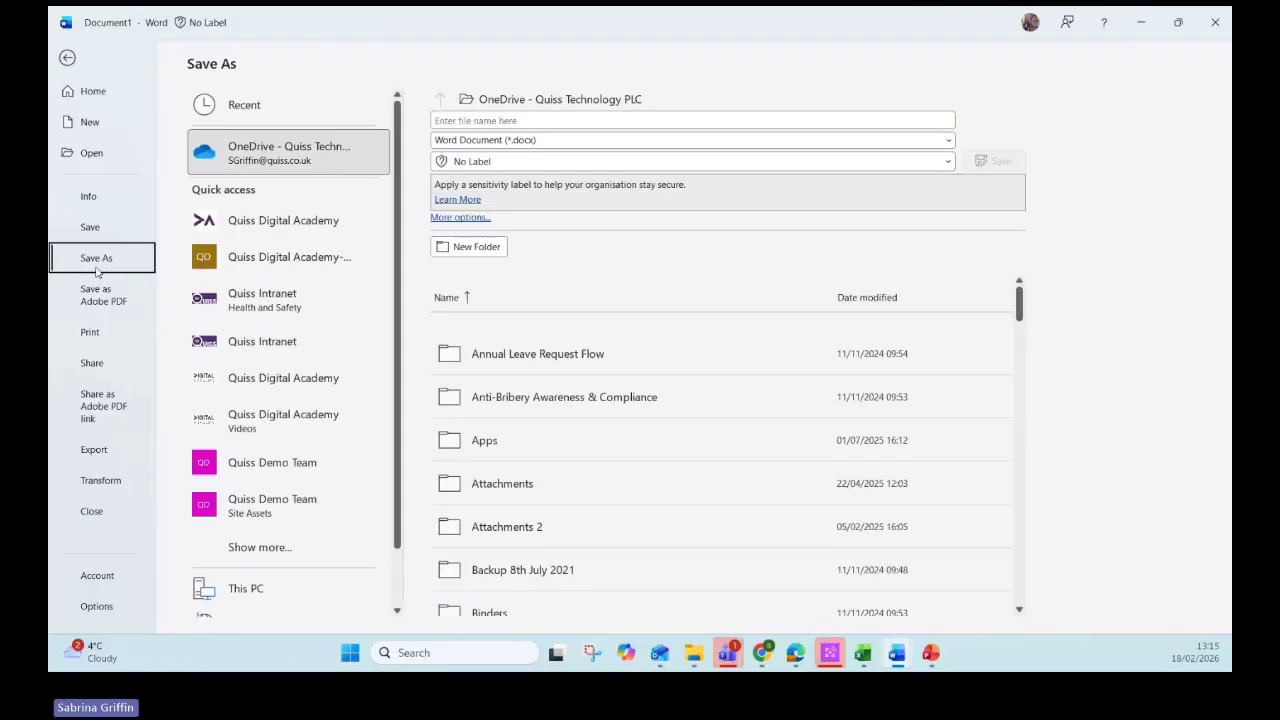
{"action": "left_click", "coordinate": [459, 142]}
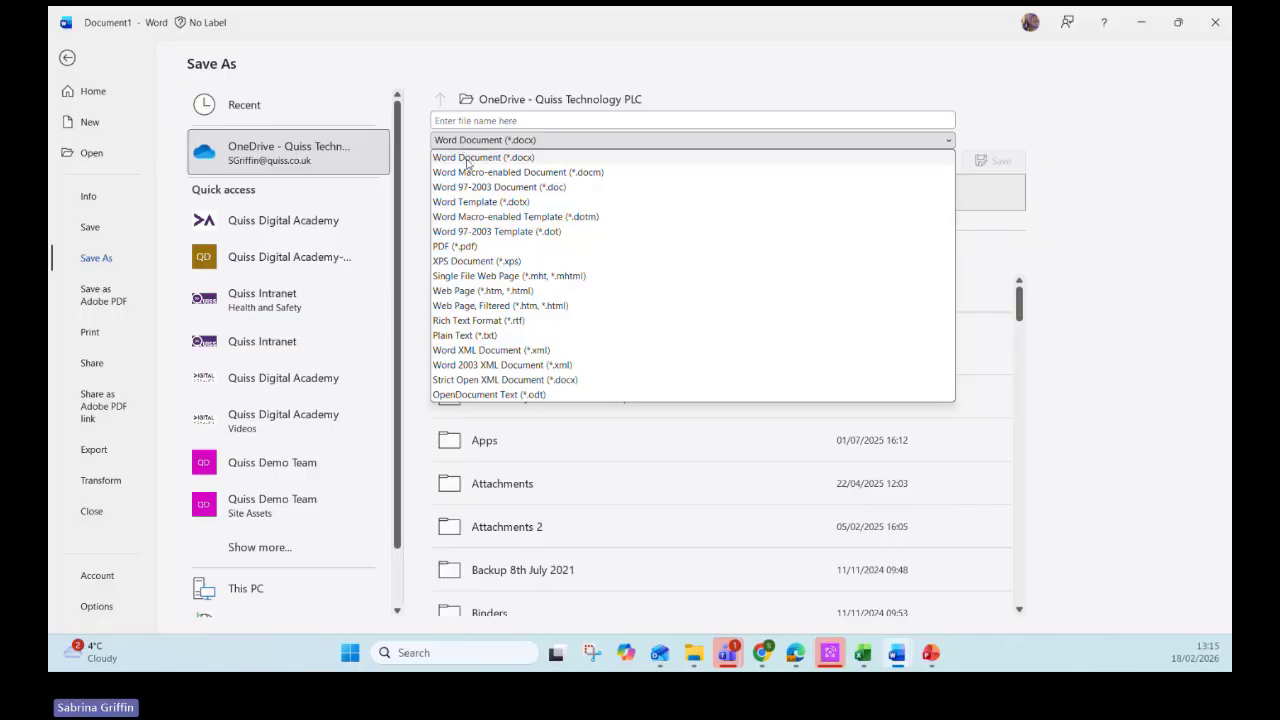
{"action": "left_click", "coordinate": [470, 203]}
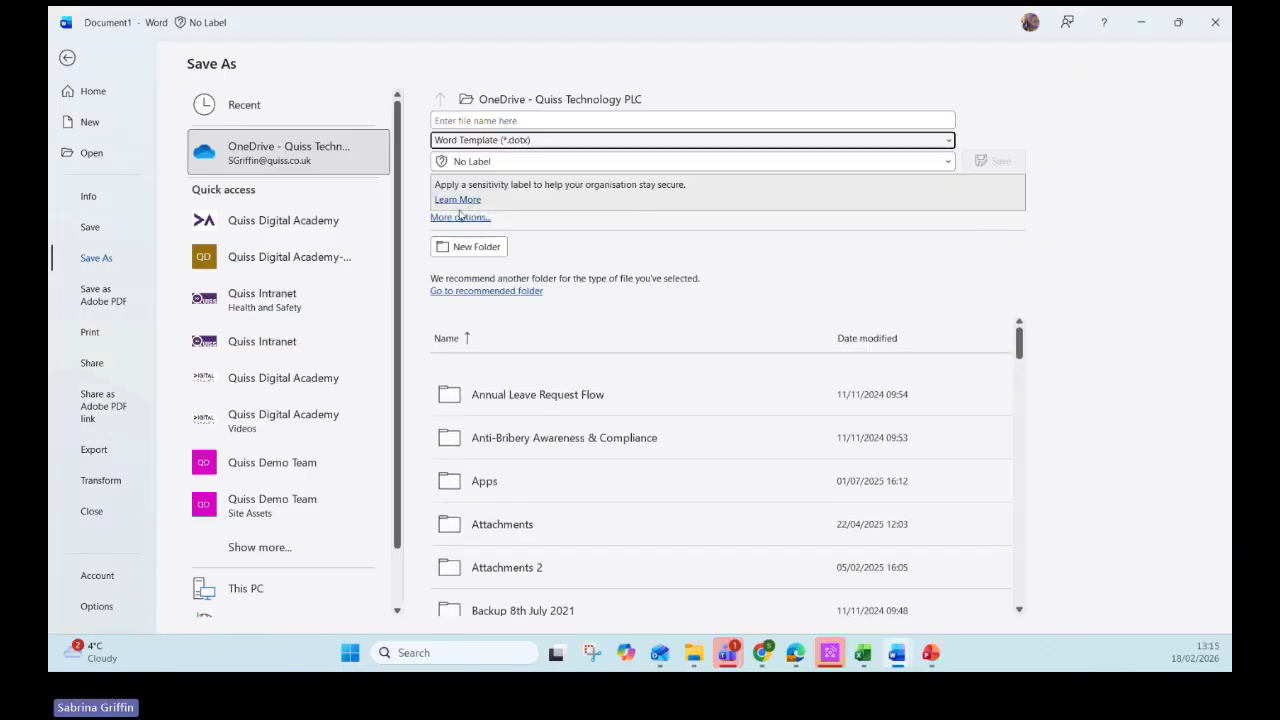
{"action": "left_click", "coordinate": [460, 216]}
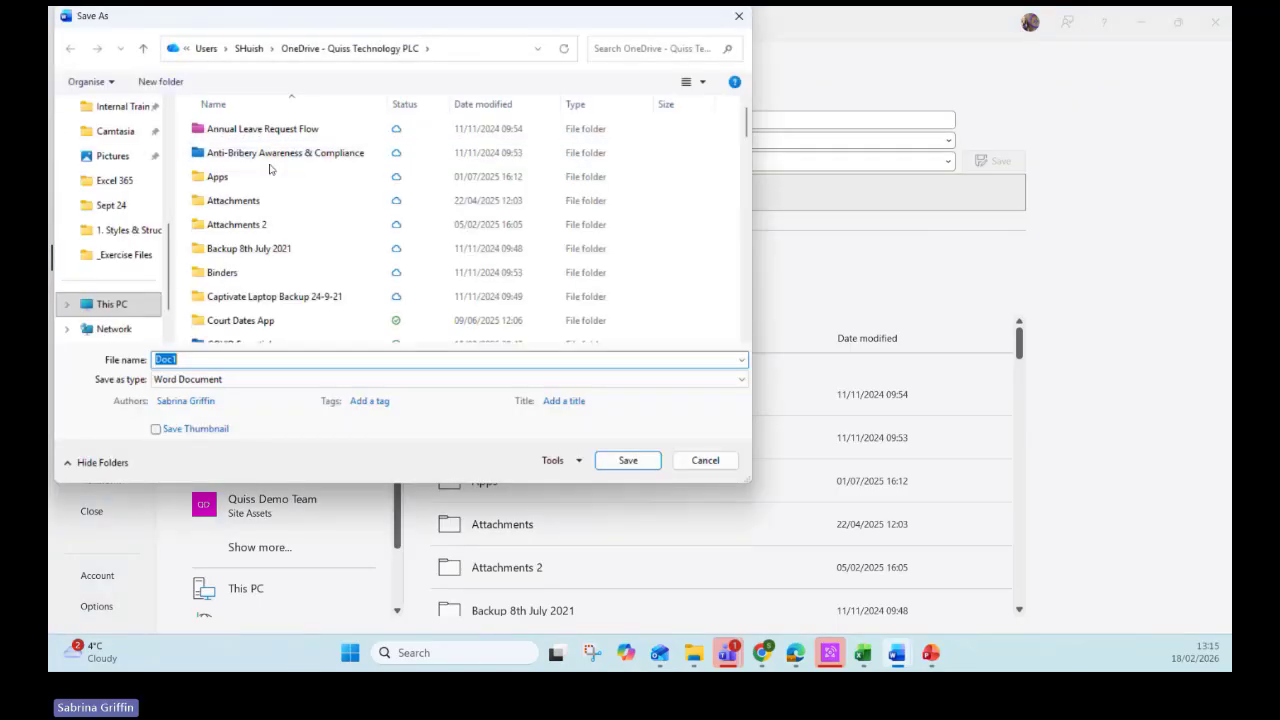
{"action": "left_click", "coordinate": [209, 380]}
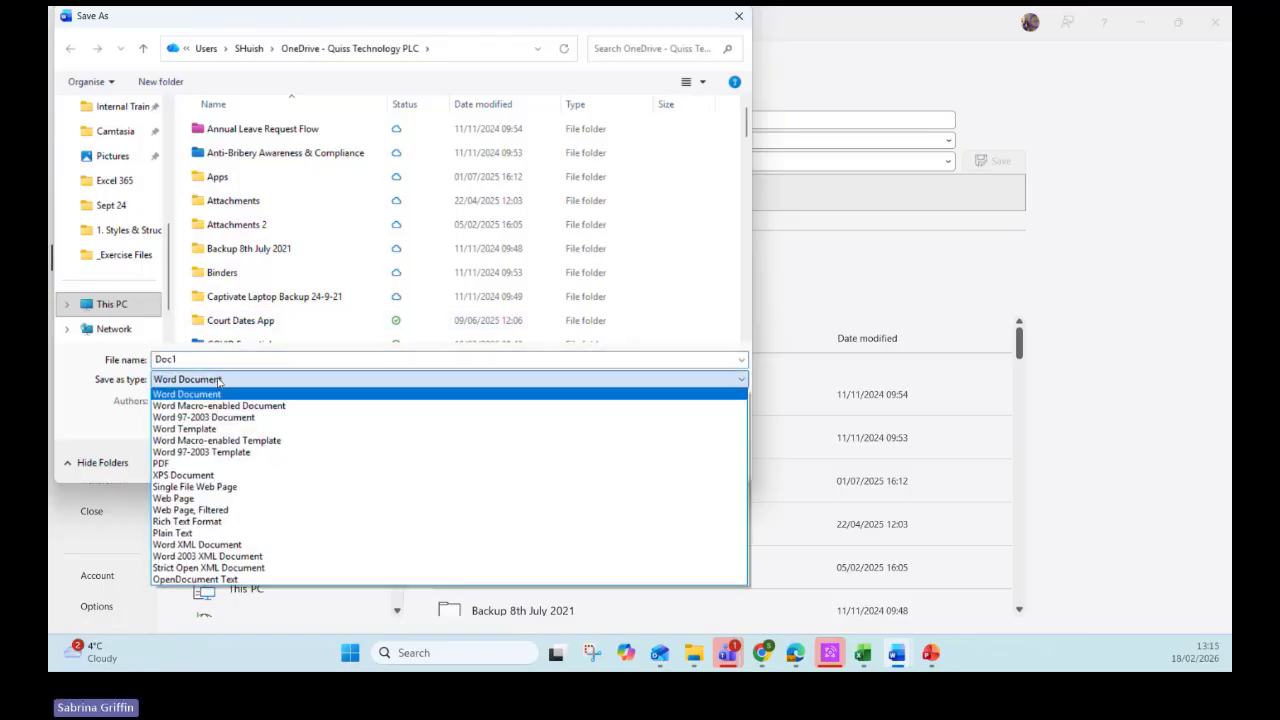
{"action": "left_click", "coordinate": [222, 430]}
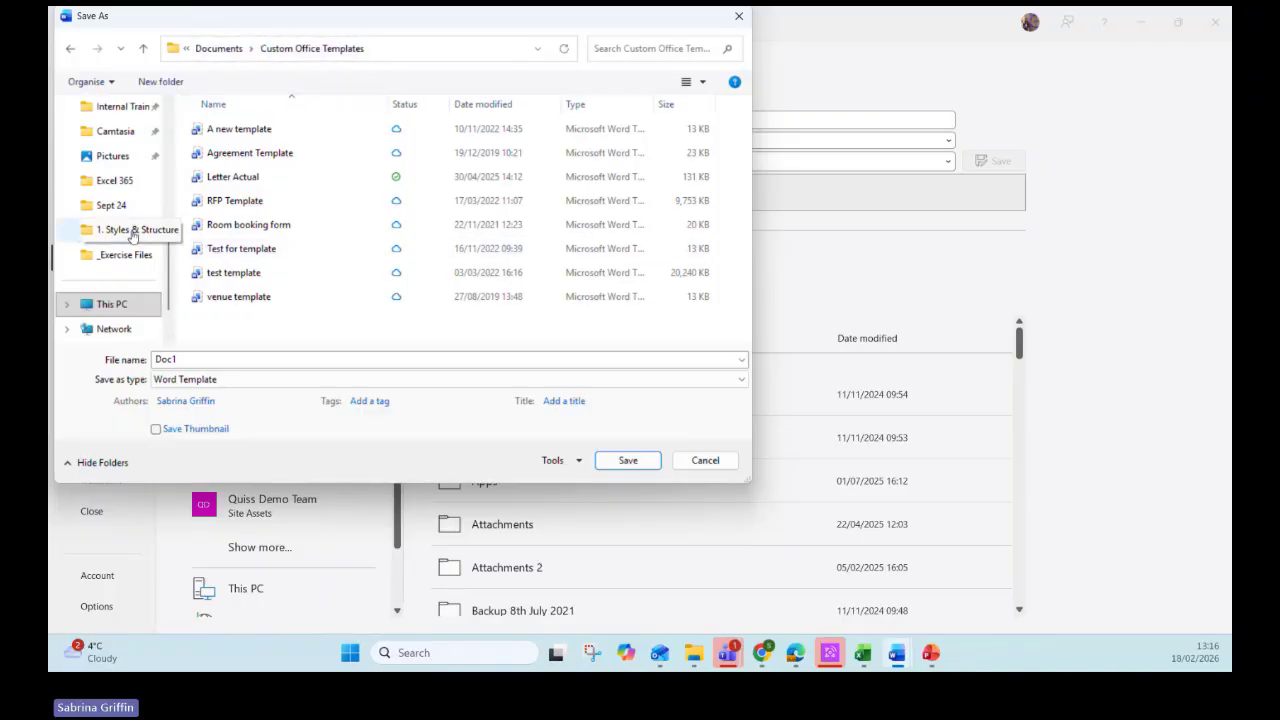
- Save the template to the Desktop folder with the file name "Word Template"
{"action": "scroll", "coordinate": [168, 265], "scroll_direction": "up", "scroll_amount": 5}
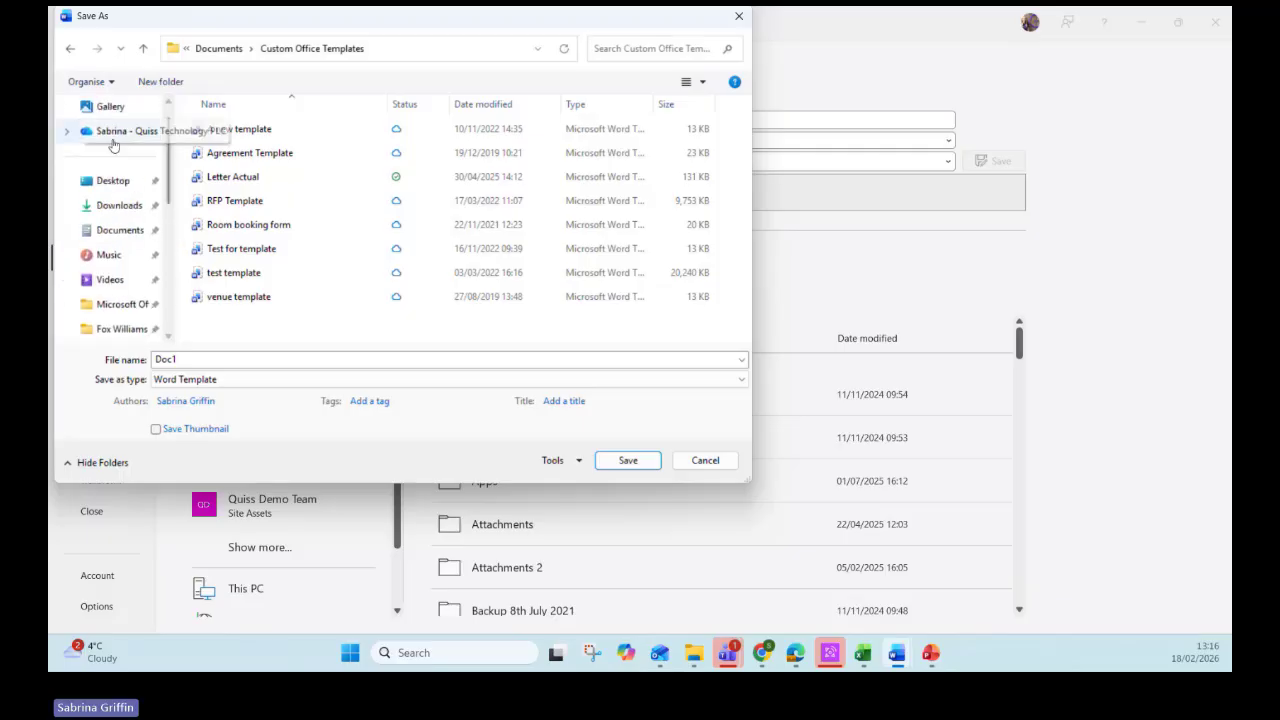
{"action": "left_click", "coordinate": [113, 180]}
{"action": "scroll", "coordinate": [143, 206], "scroll_direction": "up", "scroll_amount": 1}
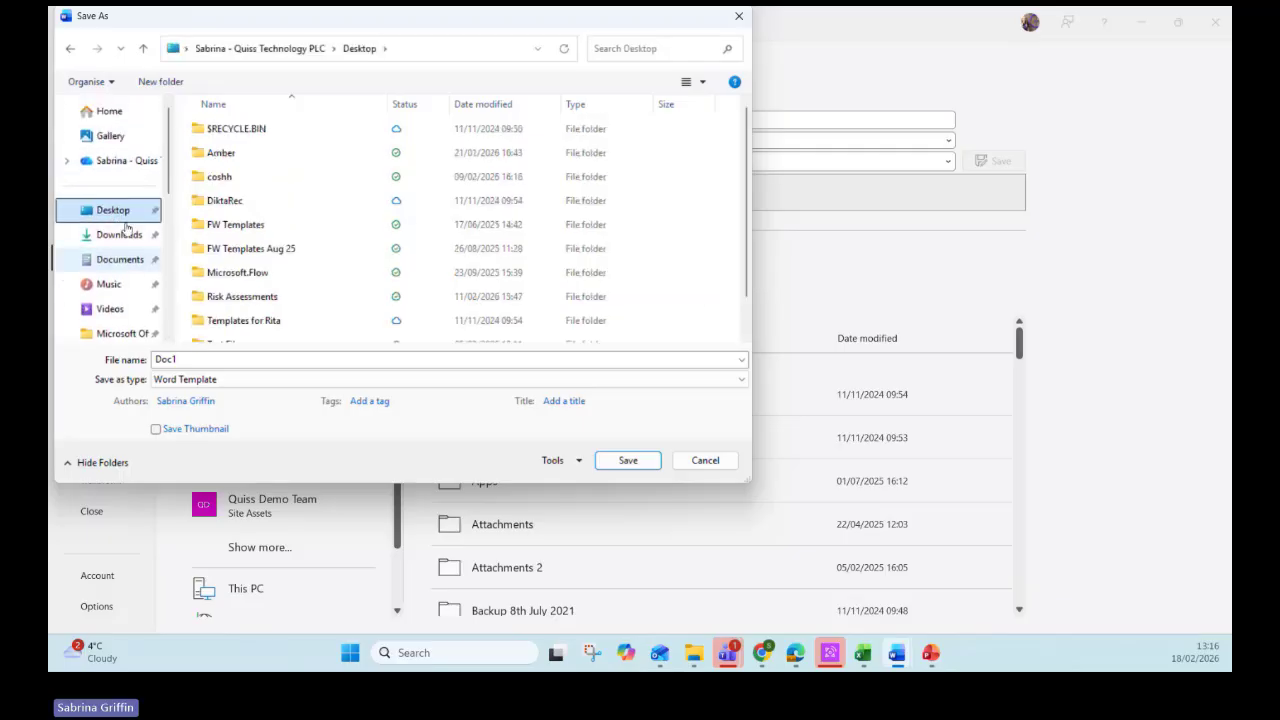
{"action": "left_click", "coordinate": [230, 366]}
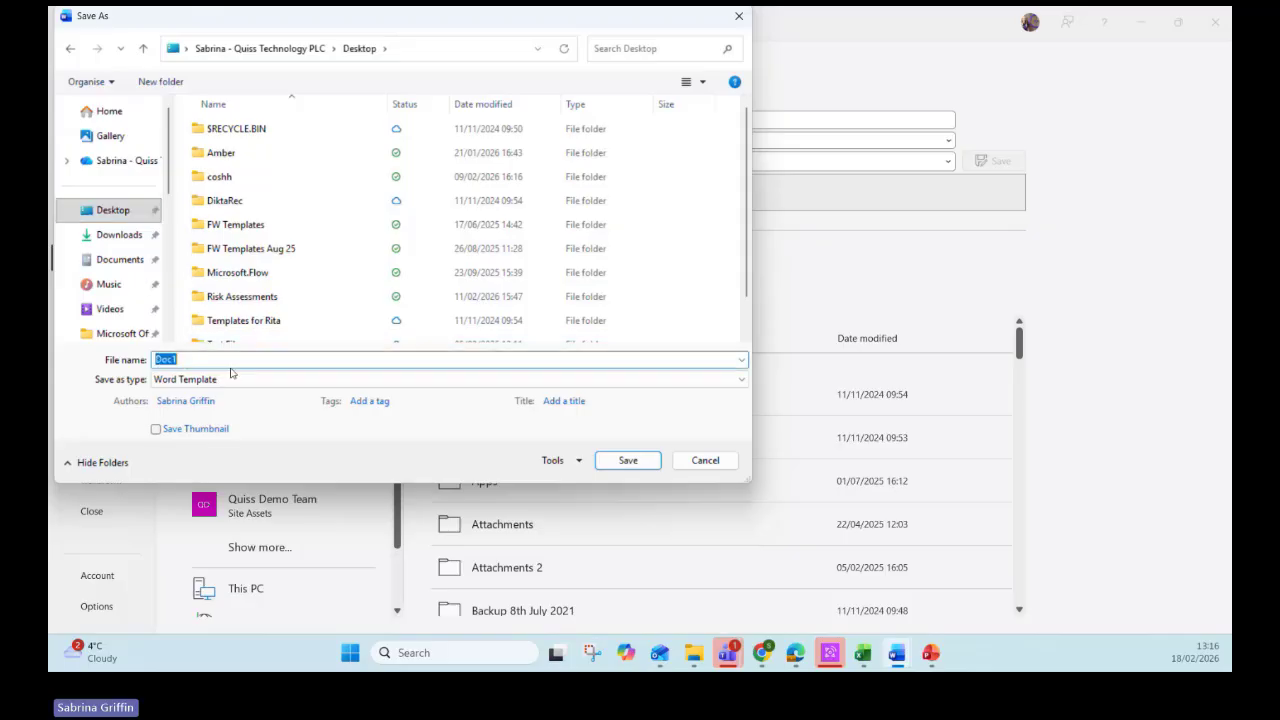
{"action": "type", "text": "Word Template"}
{"action": "left_click", "coordinate": [624, 460]}
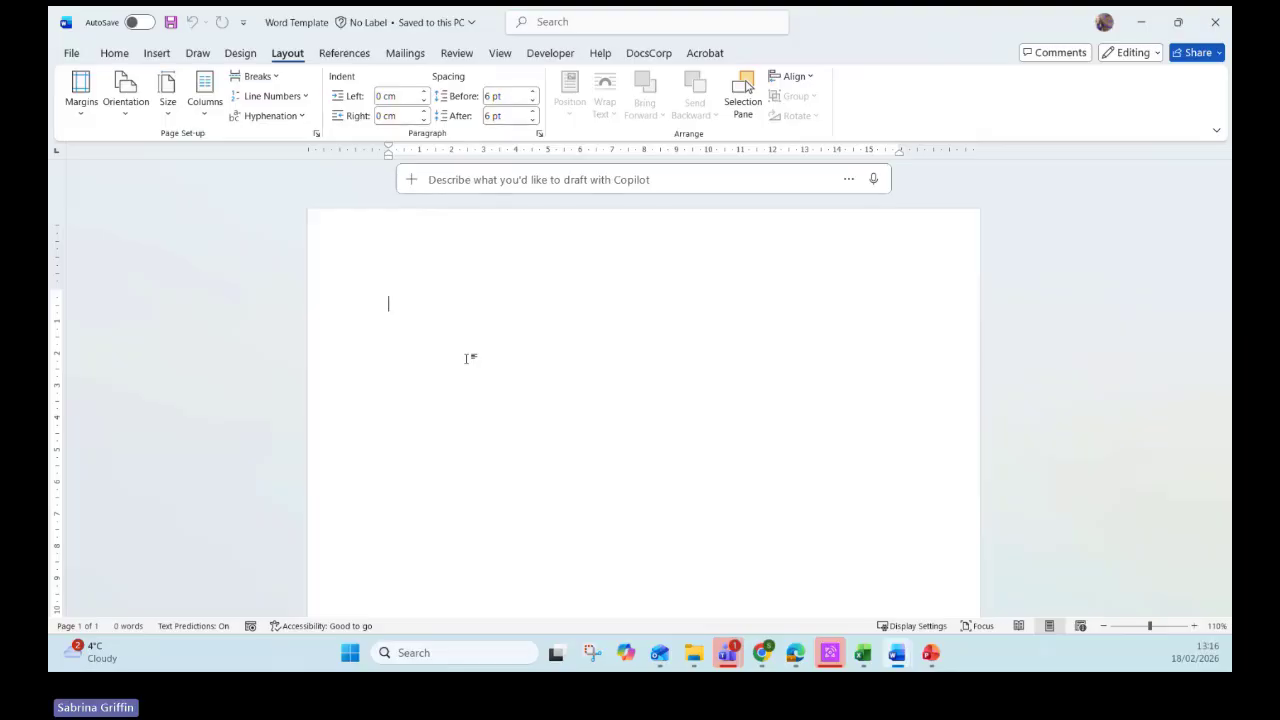
- Close the template, minimise the other open windows and place the Word Template file in the middle of the desktop
{"action": "left_click", "coordinate": [1214, 32]}
{"action": "left_click", "coordinate": [1146, 30]}
{"action": "left_click", "coordinate": [1145, 28]}
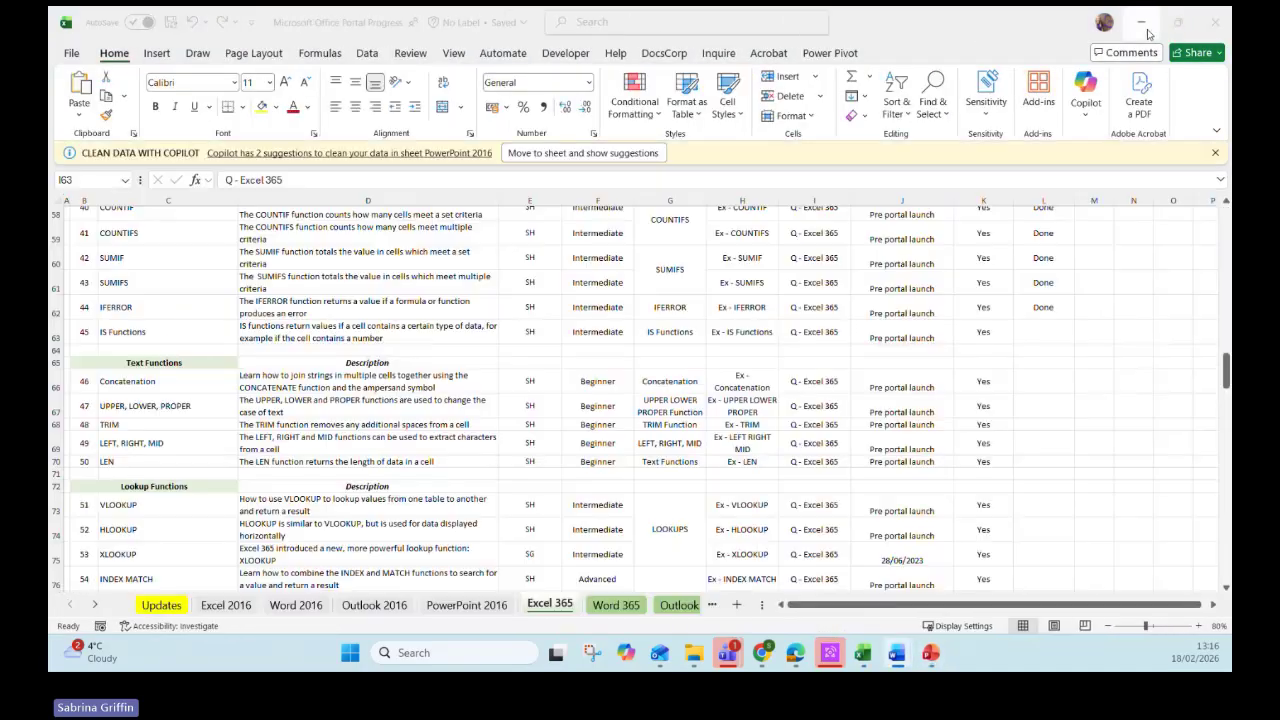
{"action": "left_click", "coordinate": [1140, 30]}
{"action": "left_click", "coordinate": [1159, 17]}
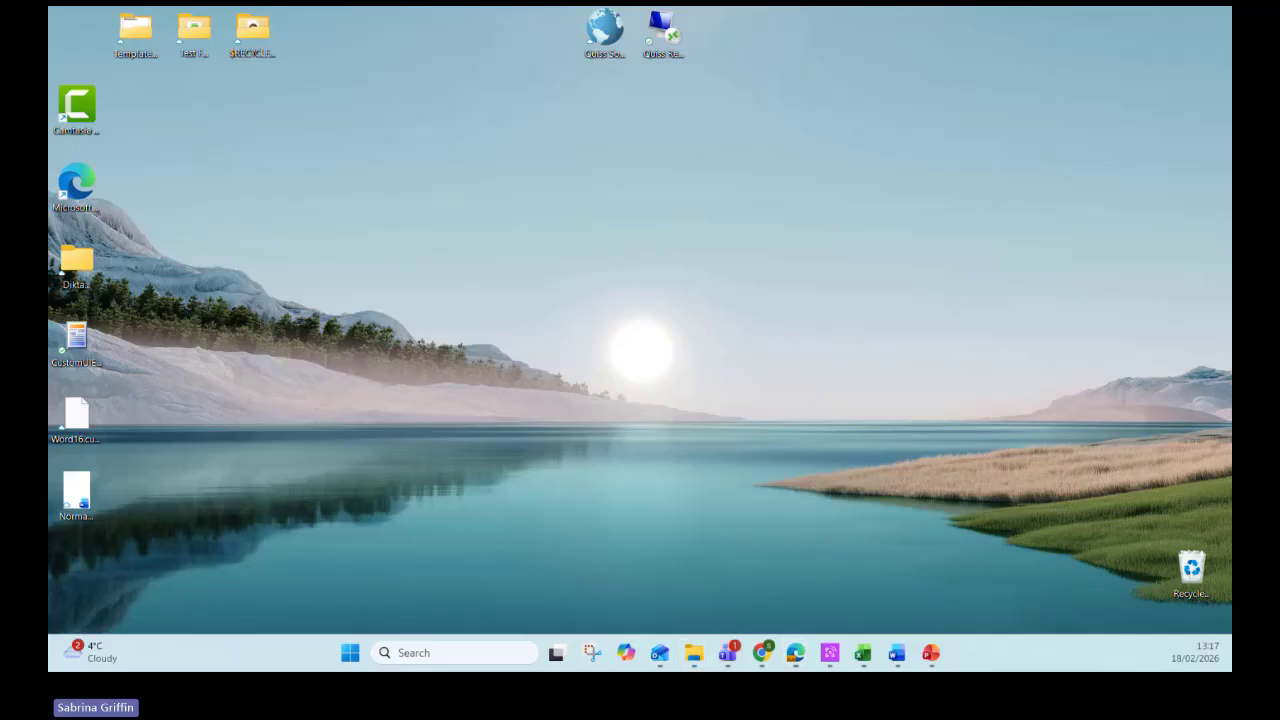
{"action": "left_click_drag", "start_coordinate": [537, 343], "coordinate": [600, 342]}
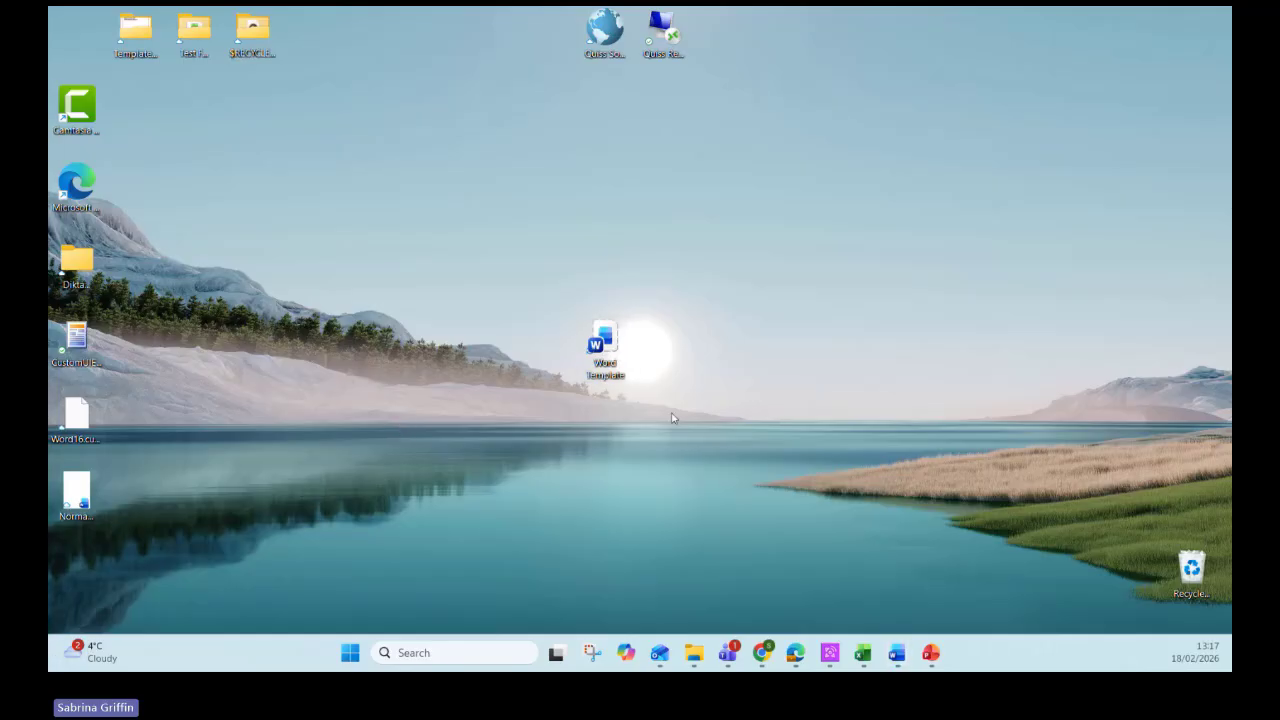
- Create a new document from the Word Template file, enter "test", check the save prompt and close it without saving
{"action": "double_click", "coordinate": [612, 368]}
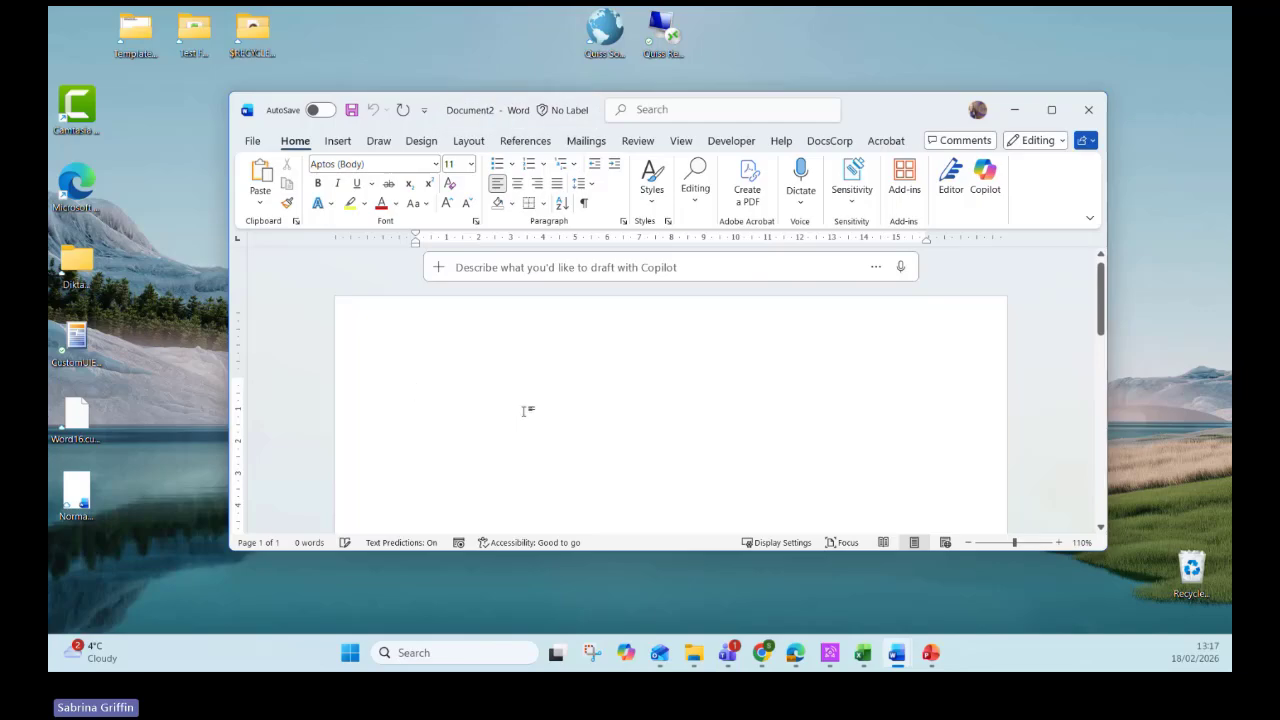
{"action": "type", "text": "test"}
{"action": "key", "text": "ctrl+s"}
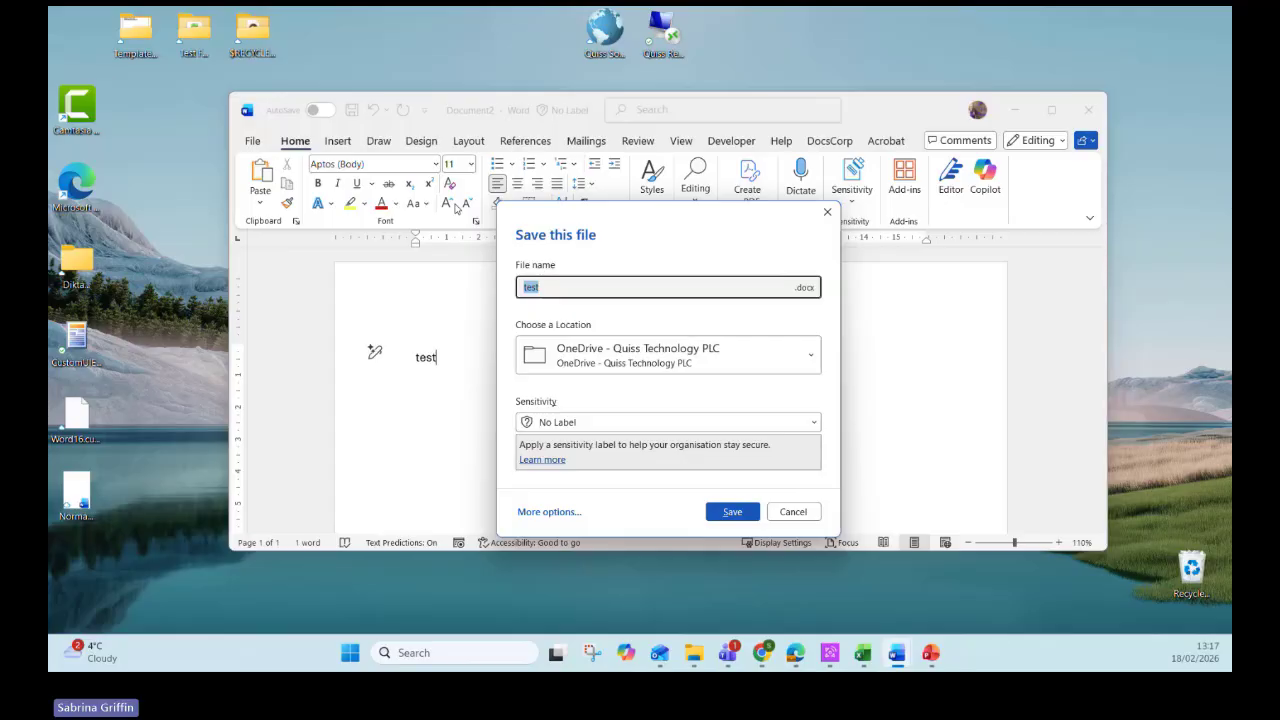
{"action": "left_click", "coordinate": [779, 513]}
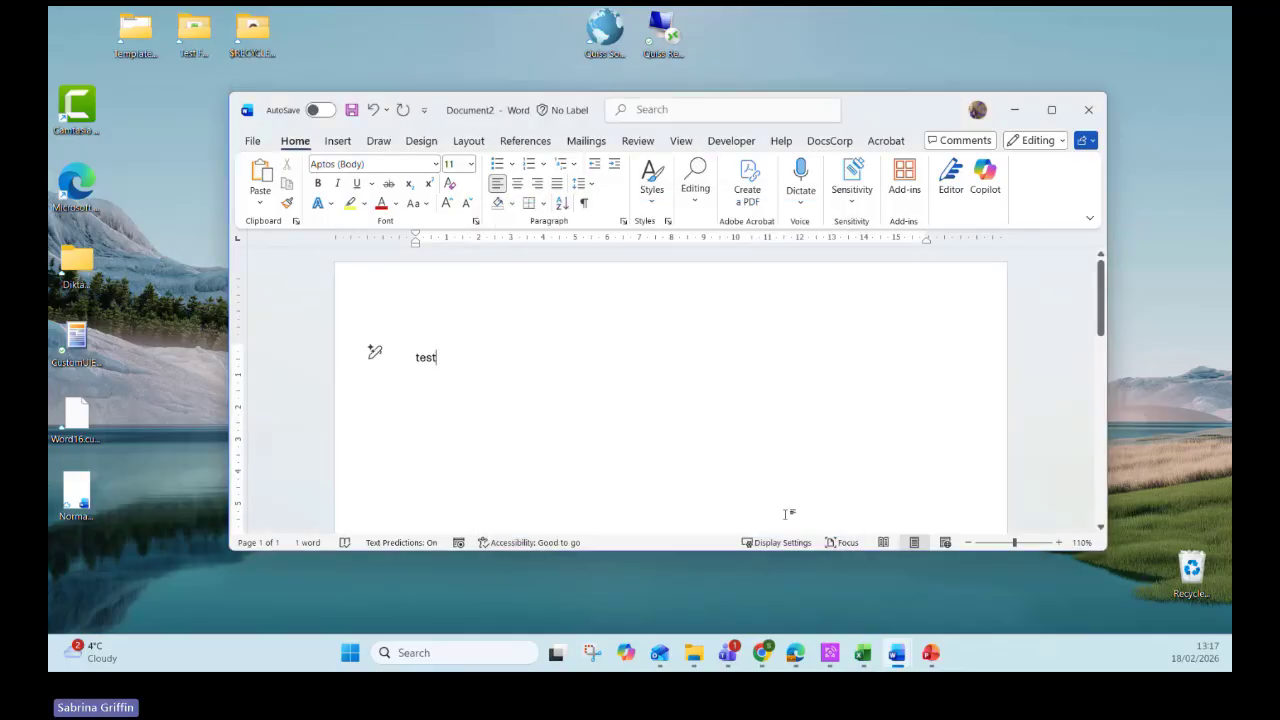
{"action": "left_click", "coordinate": [1088, 109]}
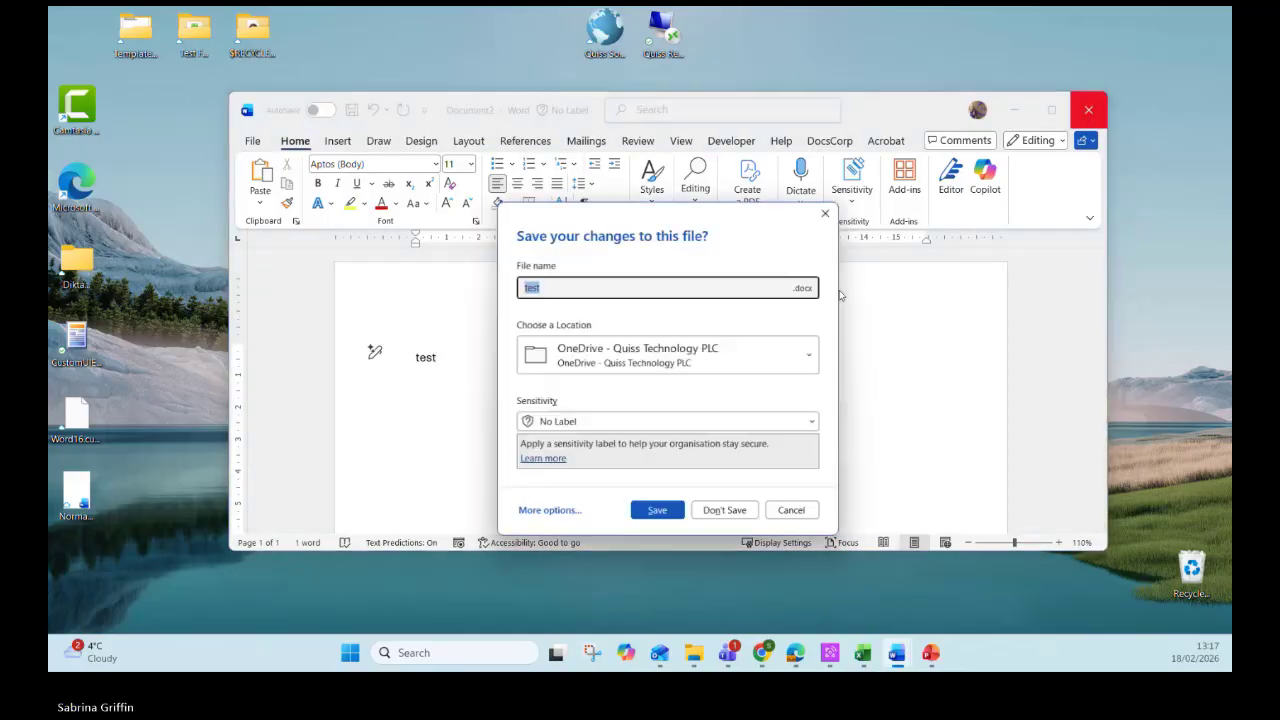
{"action": "left_click", "coordinate": [726, 512]}
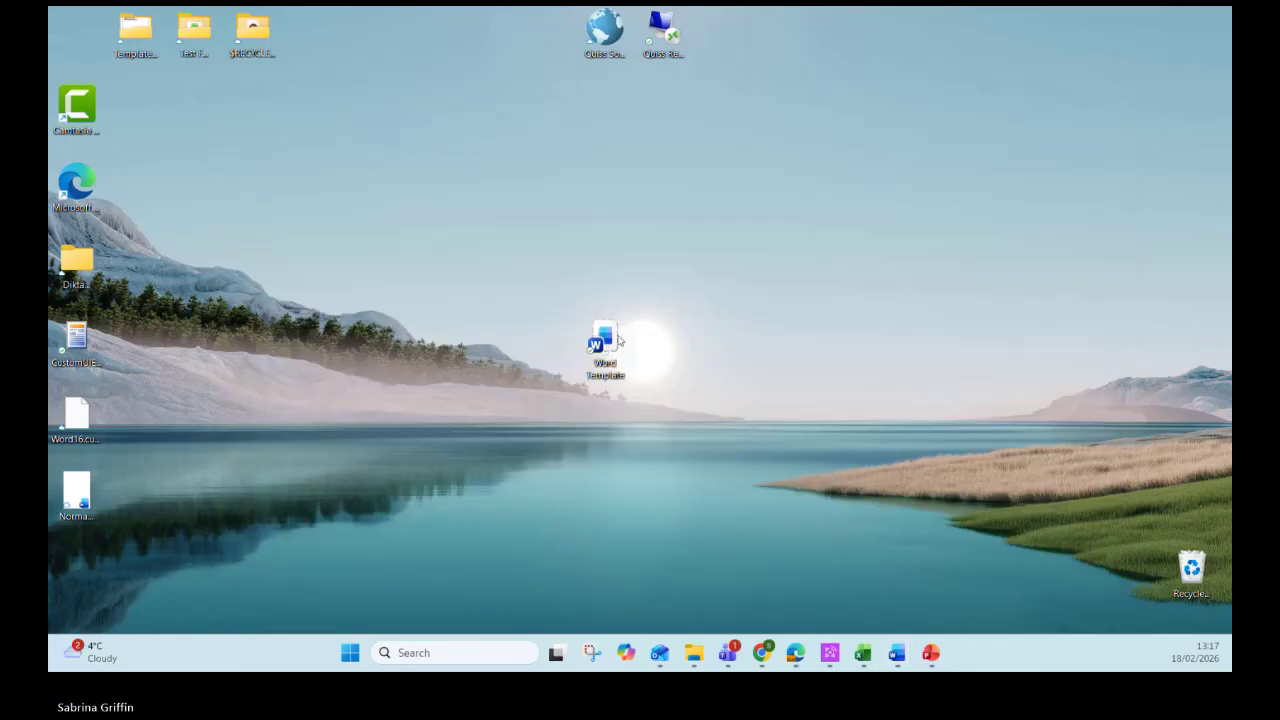
- Open the Word Template file itself for editing from the desktop and maximise its window
{"action": "right_click", "coordinate": [618, 341]}
{"action": "left_click", "coordinate": [651, 229]}
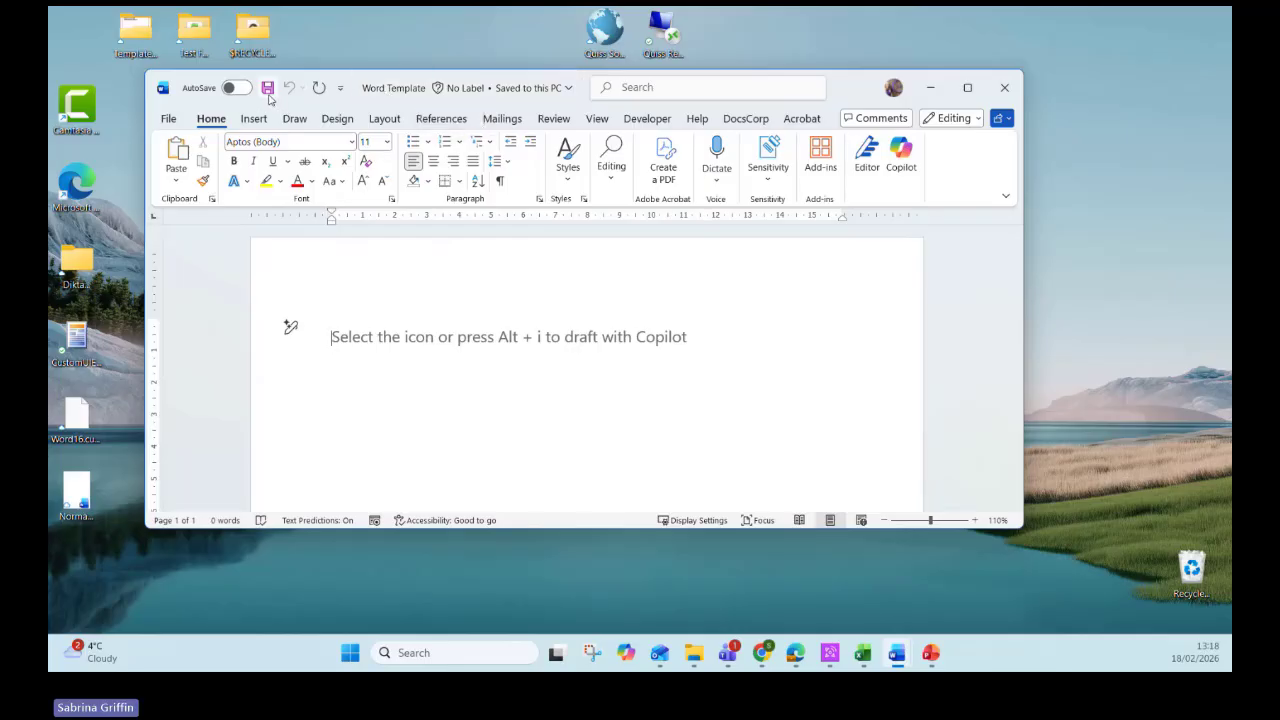
{"action": "left_click", "coordinate": [967, 88]}
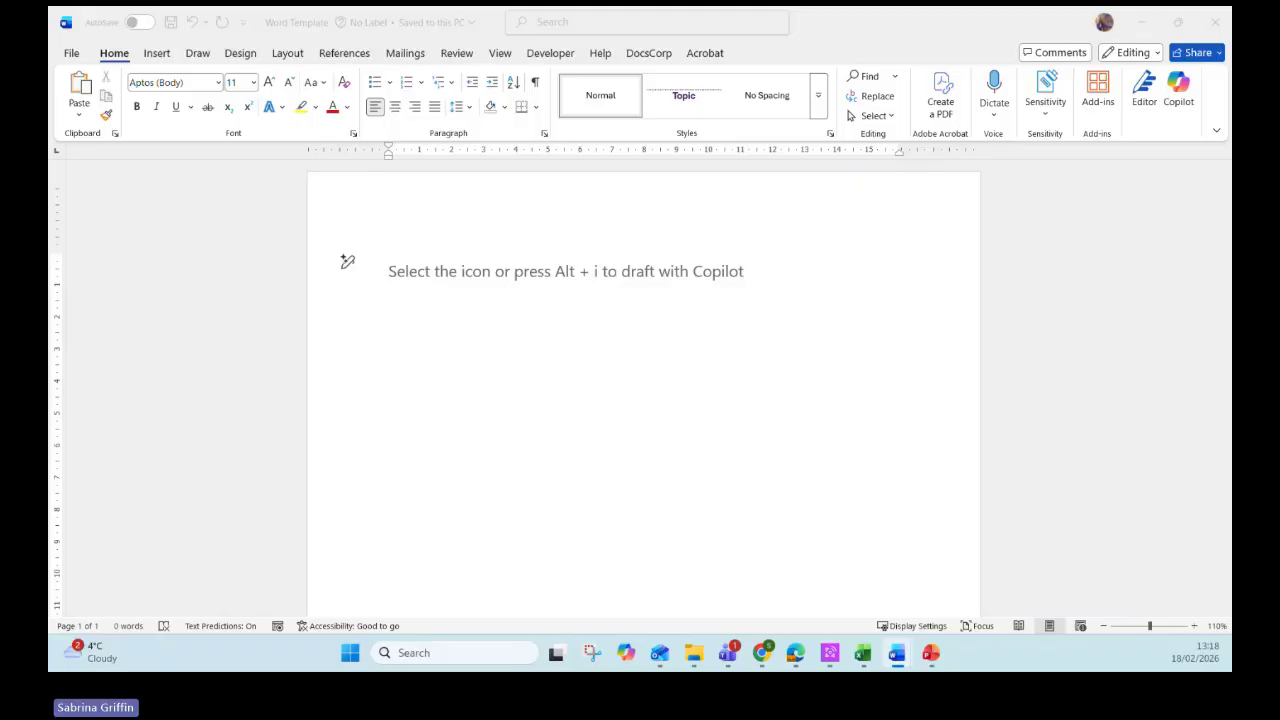
- Enter the placeholder "[cover page]" on the first line of the template and start a new paragraph below it
{"action": "left_click", "coordinate": [509, 275]}
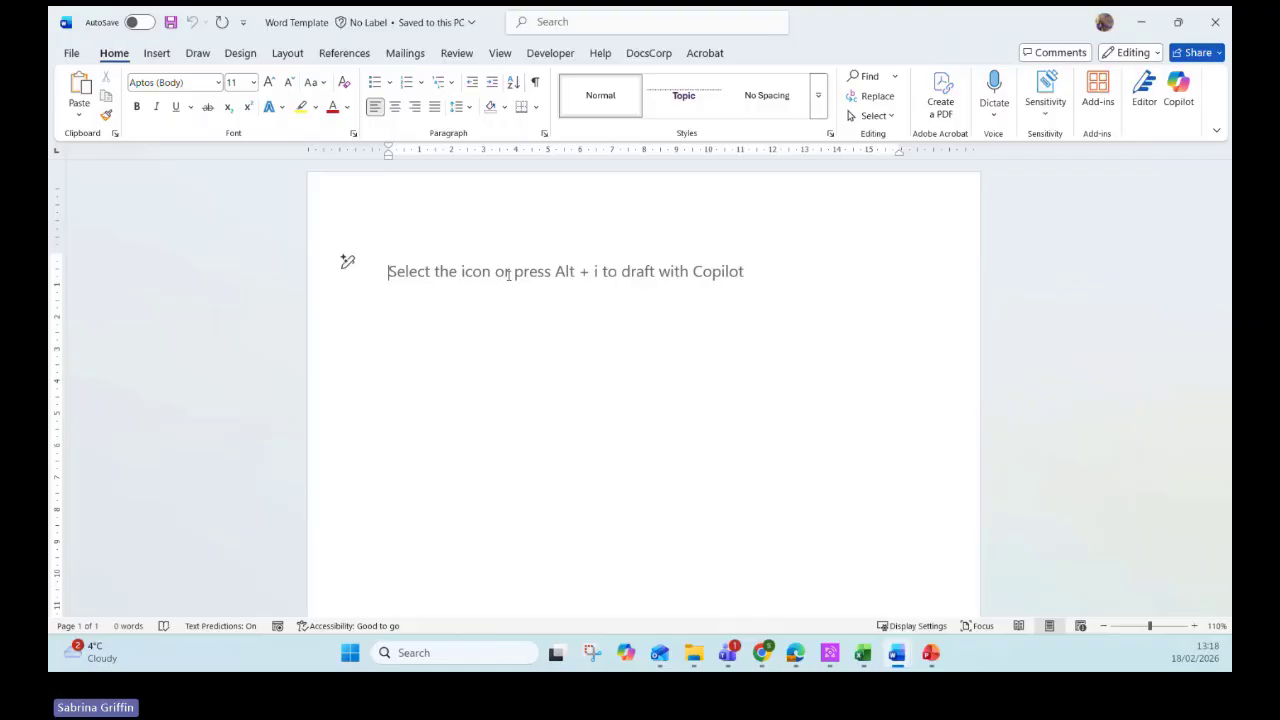
{"action": "type", "text": "["}
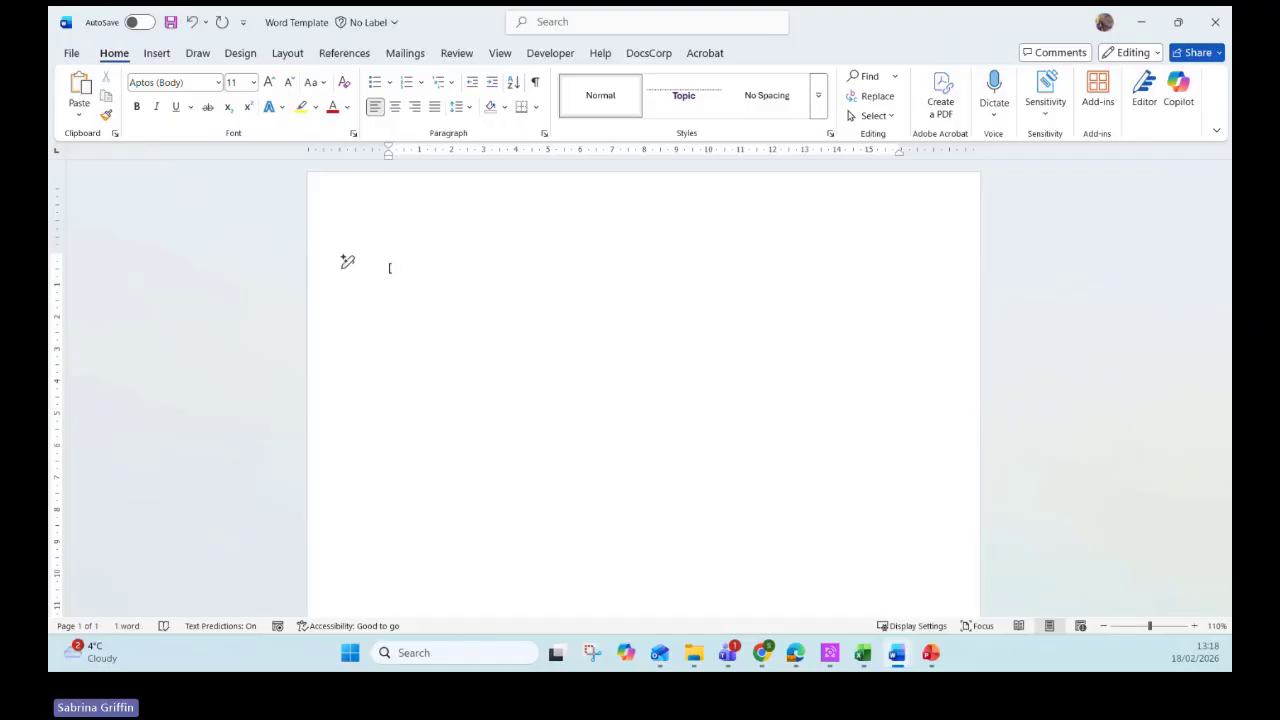
{"action": "type", "text": "cover page]"}
{"action": "key", "text": "Return"}
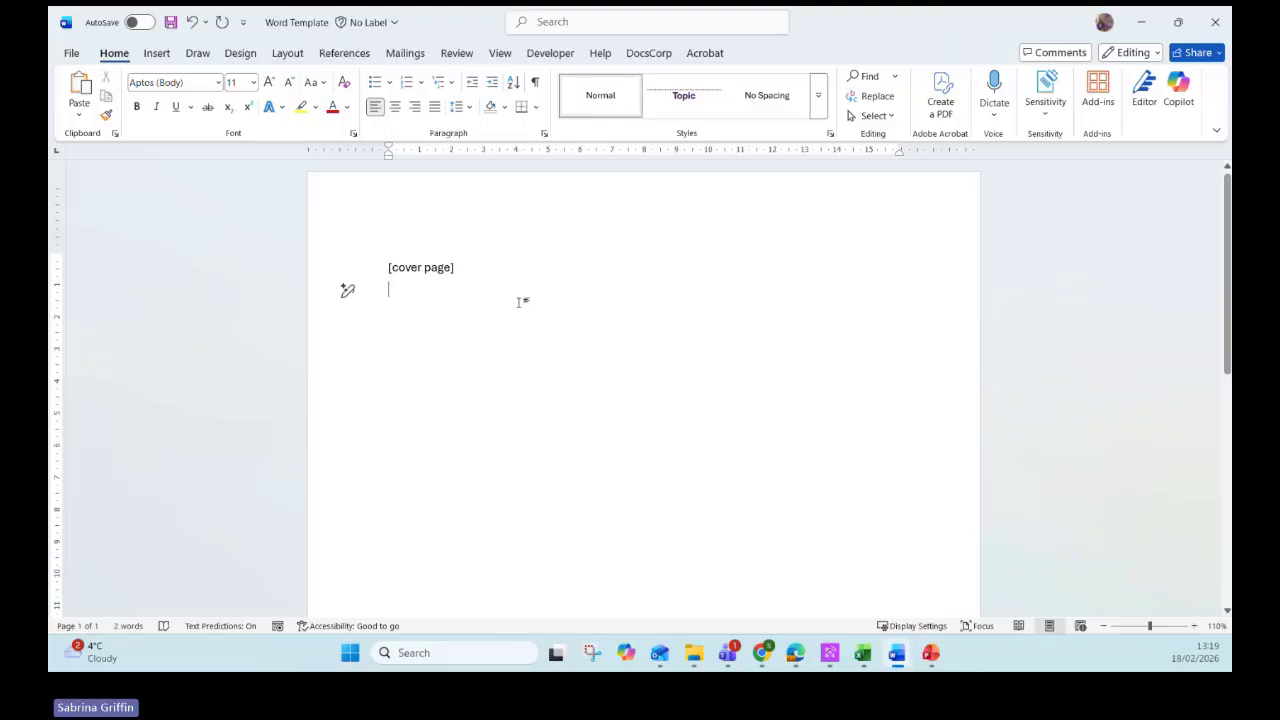
- Insert a page break below the "[cover page]" placeholder
{"action": "scroll", "coordinate": [497, 325], "scroll_direction": "down", "scroll_amount": 1}
{"action": "scroll", "coordinate": [390, 249], "scroll_direction": "up", "scroll_amount": 1}
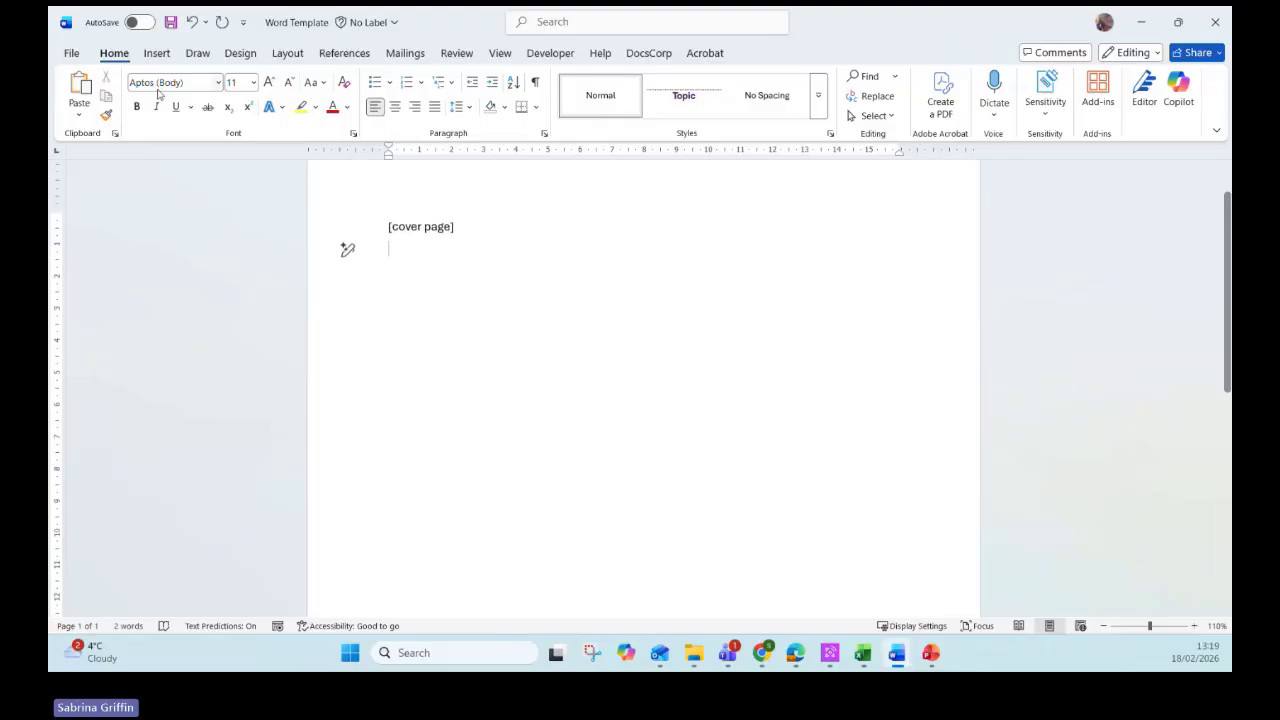
{"action": "left_click", "coordinate": [159, 60]}
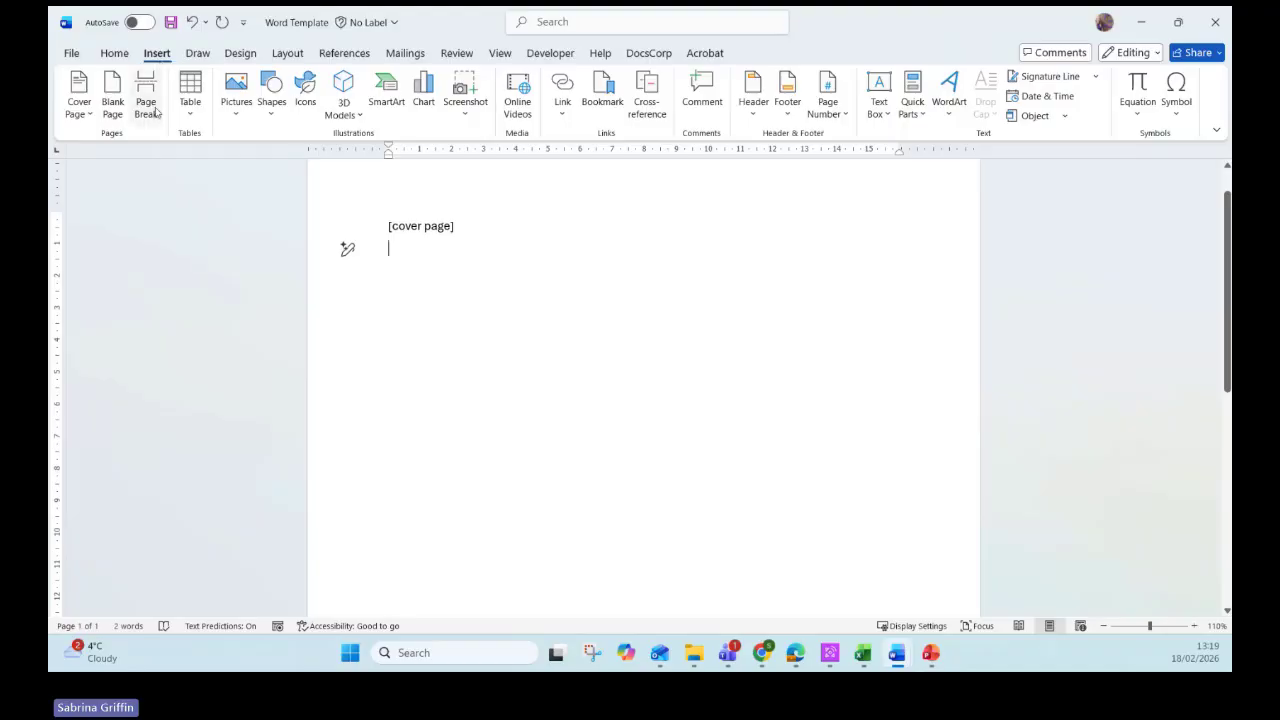
{"action": "left_click", "coordinate": [155, 112]}
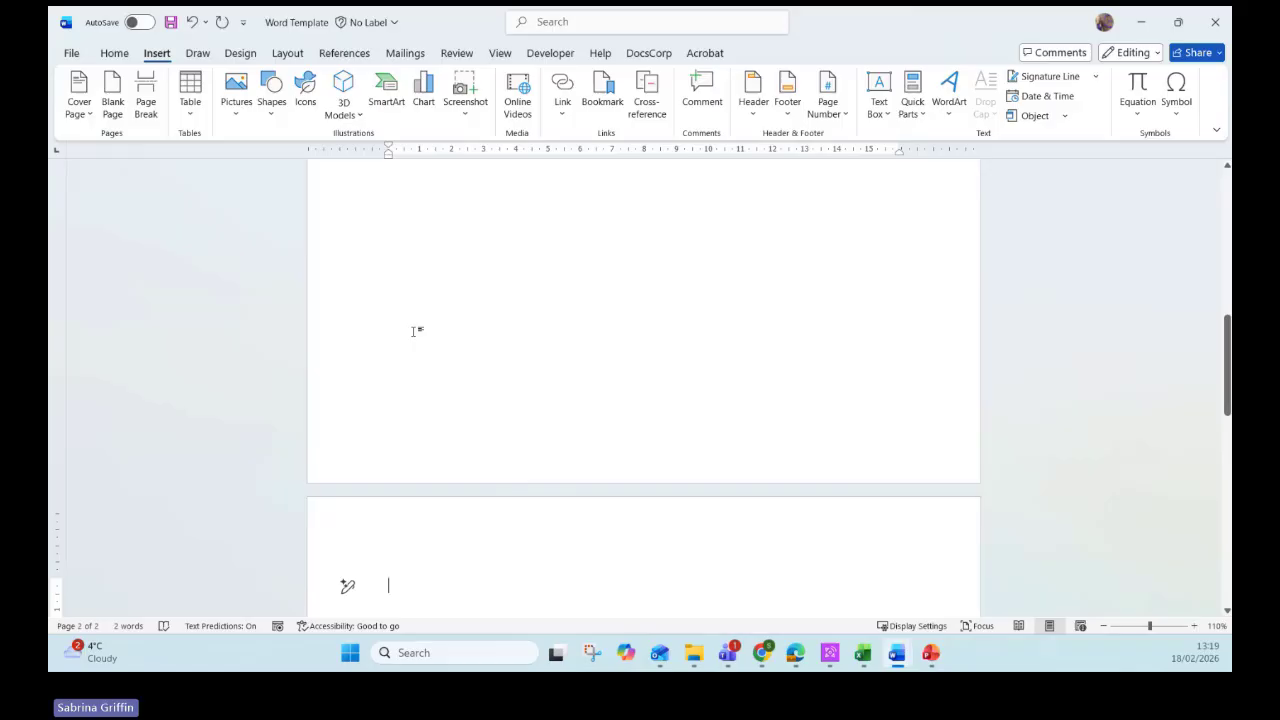
- Show the formatting marks and return to the page break on the first page
{"action": "scroll", "coordinate": [370, 331], "scroll_direction": "up", "scroll_amount": 3}
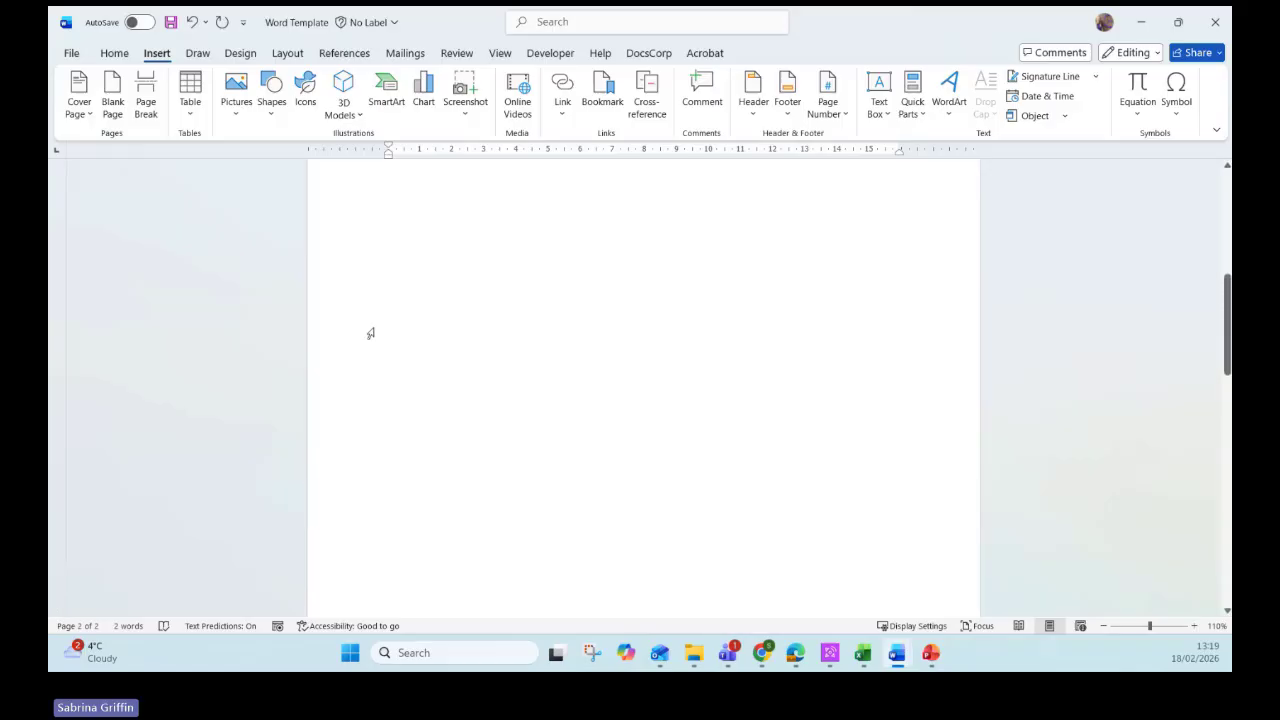
{"action": "scroll", "coordinate": [370, 333], "scroll_direction": "up", "scroll_amount": 3}
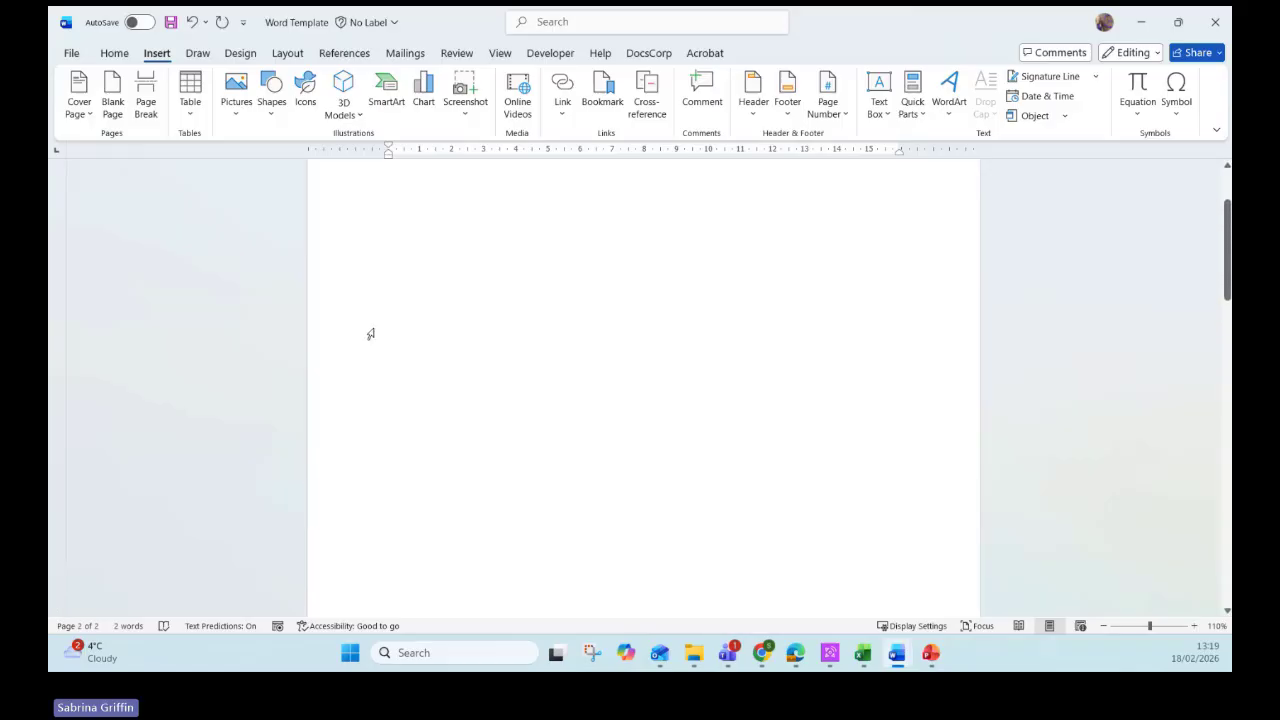
{"action": "left_click", "coordinate": [114, 53]}
{"action": "left_click", "coordinate": [535, 82]}
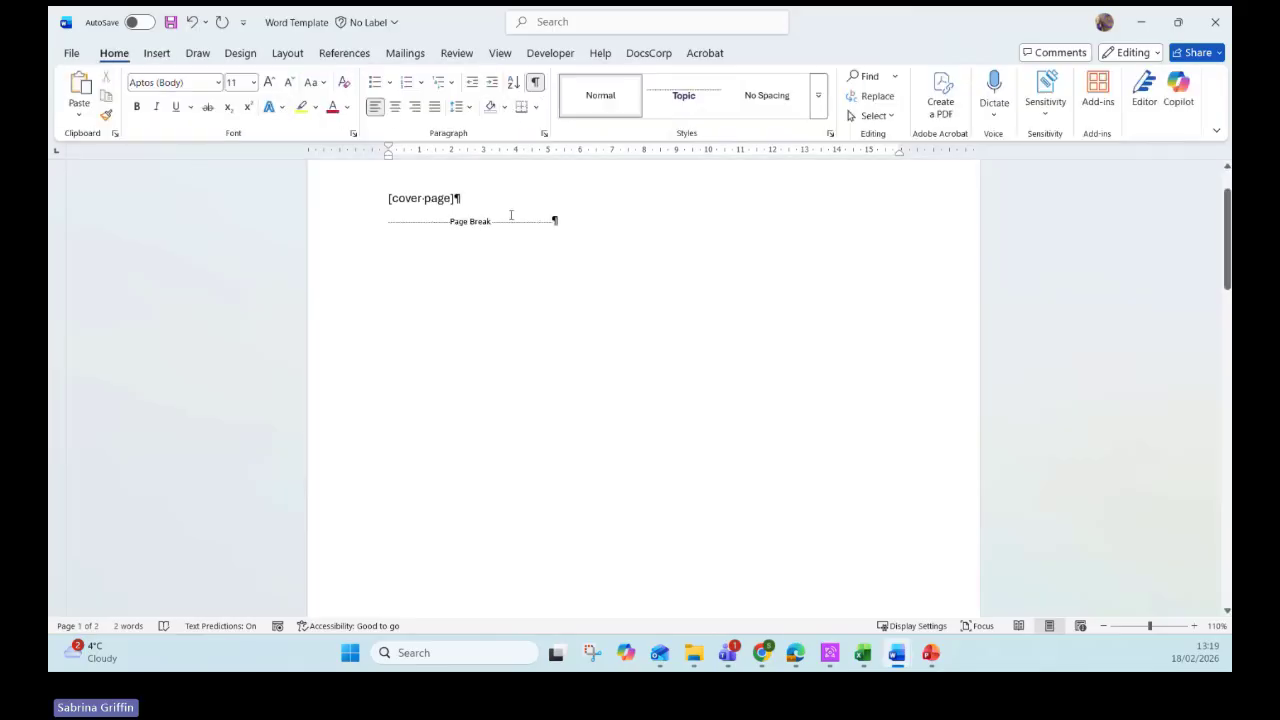
- Hide the formatting marks and go to the start of the second page
{"action": "left_click", "coordinate": [534, 81]}
{"action": "scroll", "coordinate": [580, 255], "scroll_direction": "down", "scroll_amount": 15}
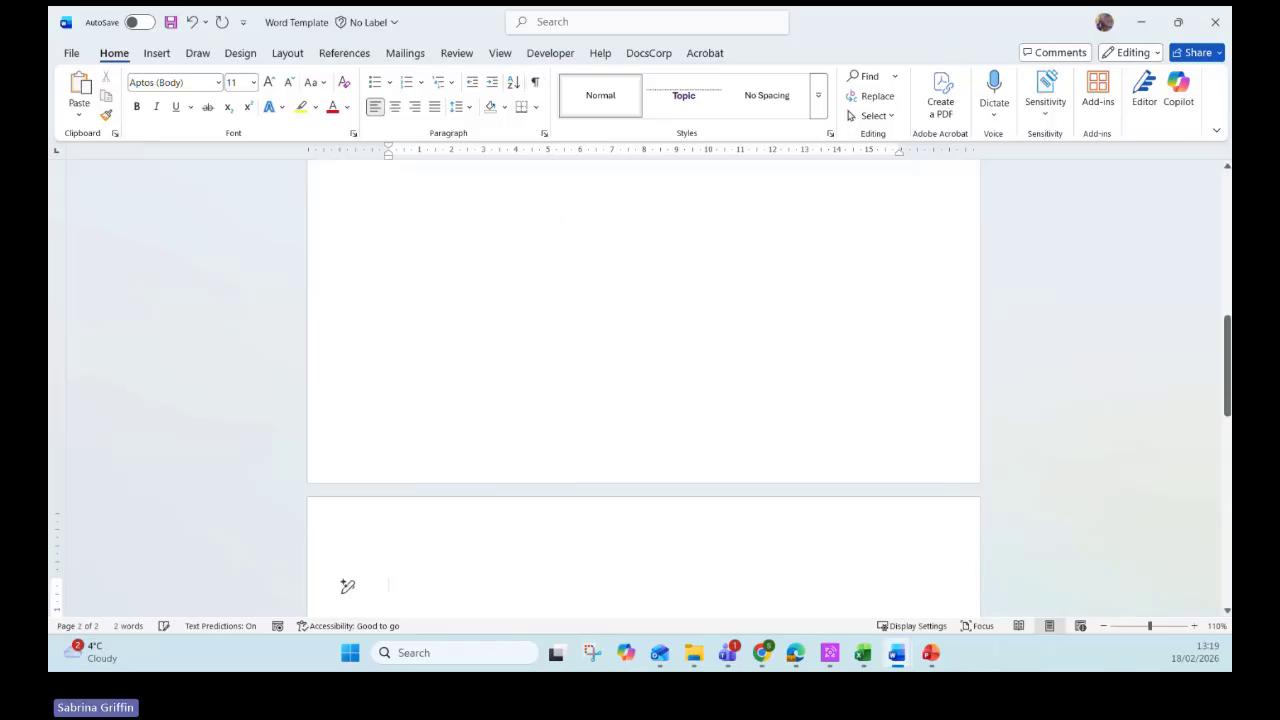
- Try separating the cover page from the following content with a run of blank paragraphs instead of the page break
{"action": "key", "text": "Return"}
{"action": "key", "text": "Return"}
{"action": "key", "text": "Return"}
{"action": "key", "text": "Return"}
{"action": "key", "text": "Return"}
{"action": "key", "text": "Return"}
{"action": "key", "text": "Return"}
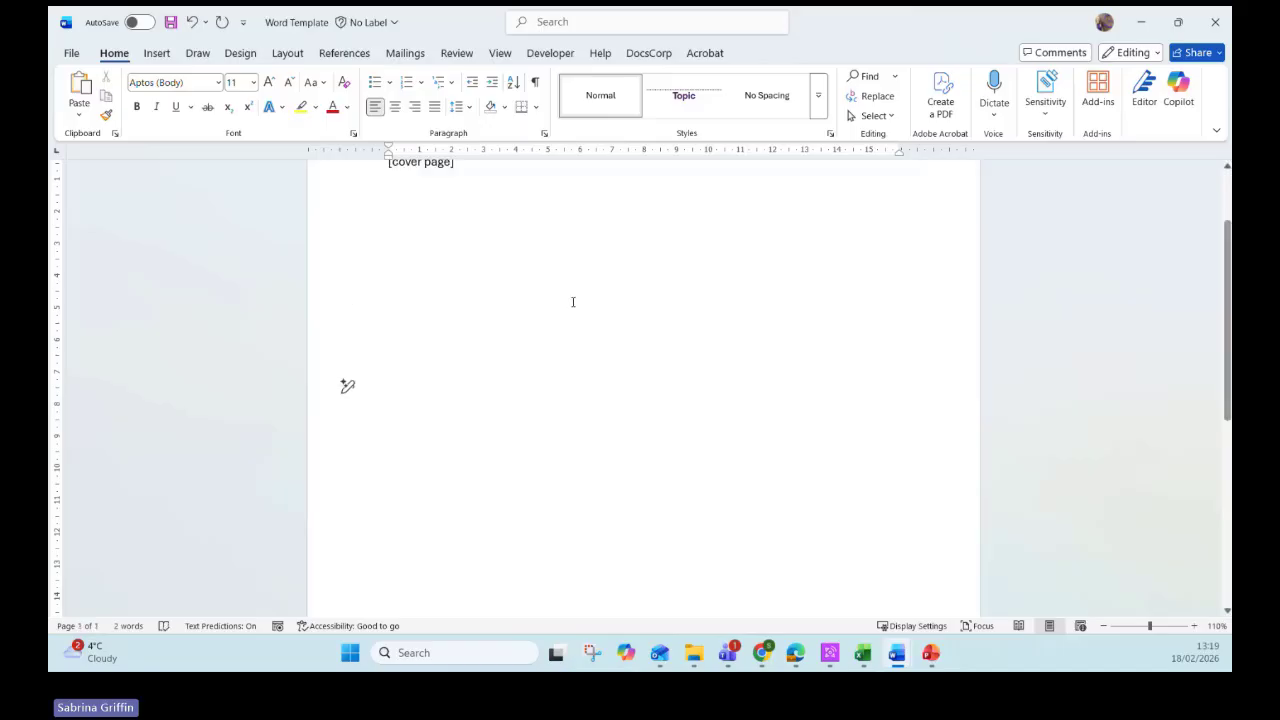
{"action": "scroll", "coordinate": [494, 340], "scroll_direction": "down", "scroll_amount": 2}
{"action": "scroll", "coordinate": [465, 382], "scroll_direction": "up", "scroll_amount": 3}
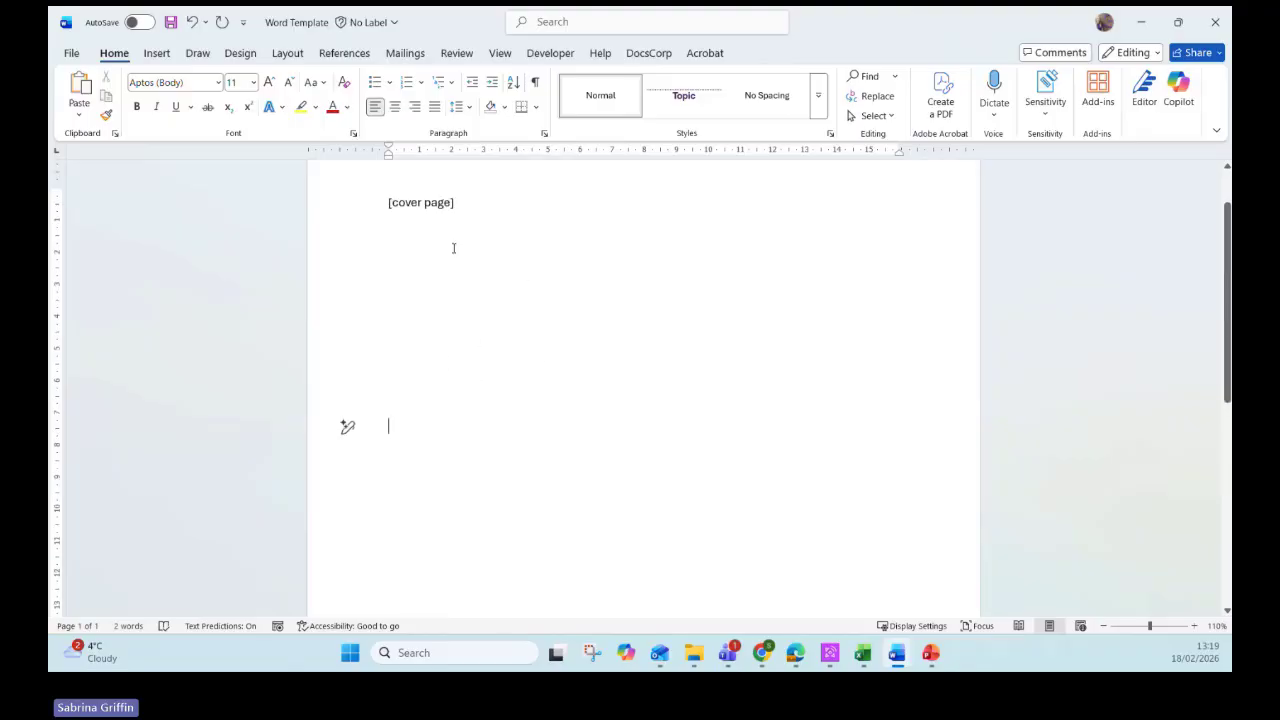
{"action": "scroll", "coordinate": [418, 358], "scroll_direction": "down", "scroll_amount": 1}
{"action": "scroll", "coordinate": [418, 358], "scroll_direction": "down", "scroll_amount": 3}
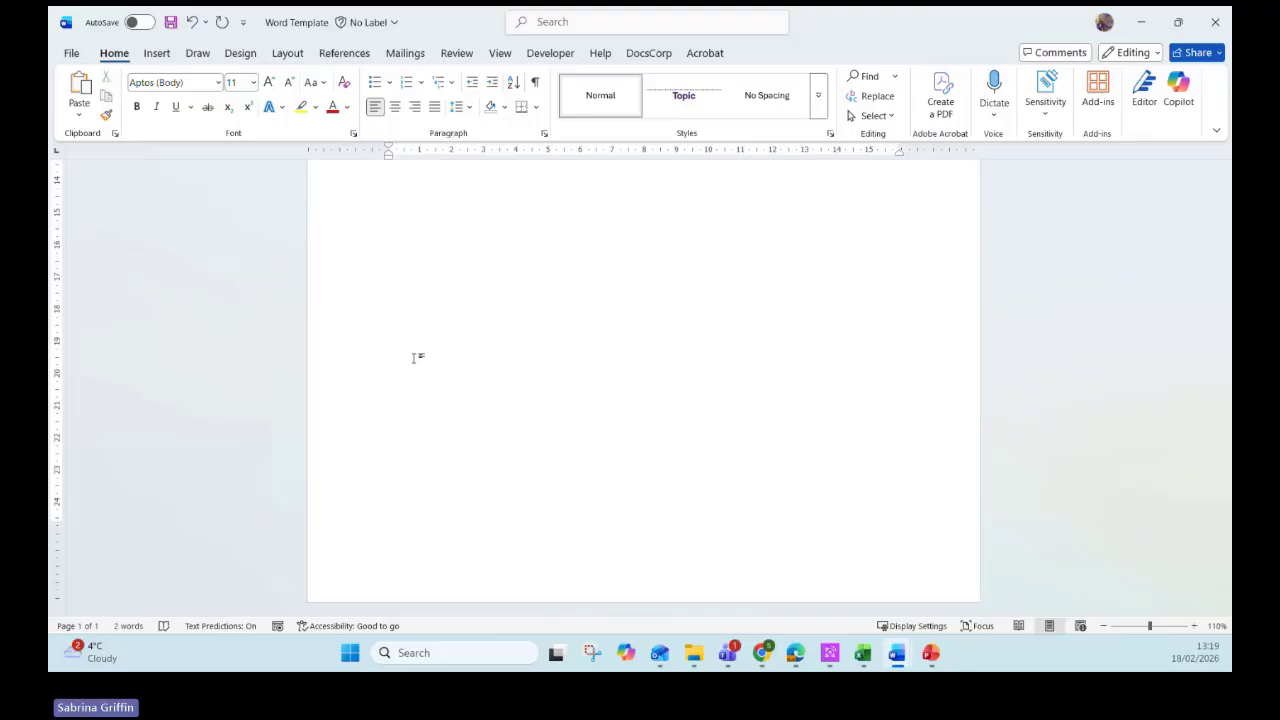
{"action": "scroll", "coordinate": [440, 337], "scroll_direction": "up", "scroll_amount": 6}
- Remove the blank line below "[cover page]", then start a new paragraph there and insert a page break
{"action": "left_click", "coordinate": [433, 300]}
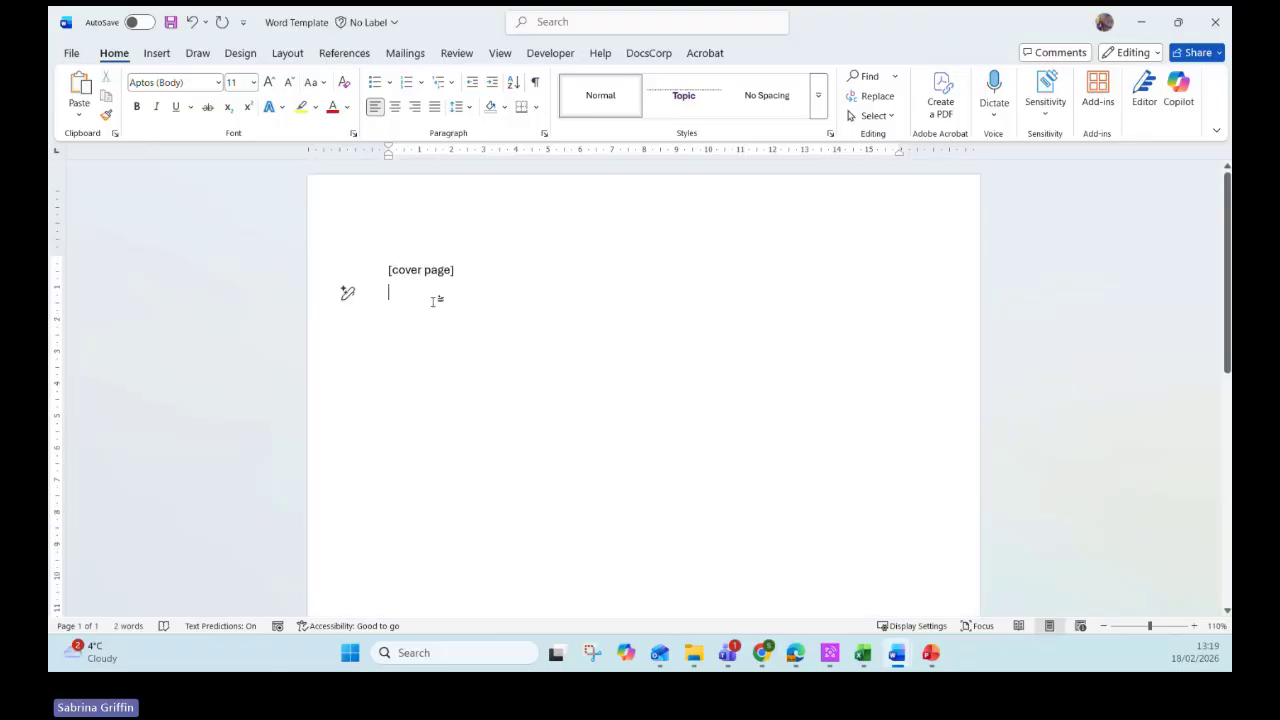
{"action": "key", "text": "BackSpace"}
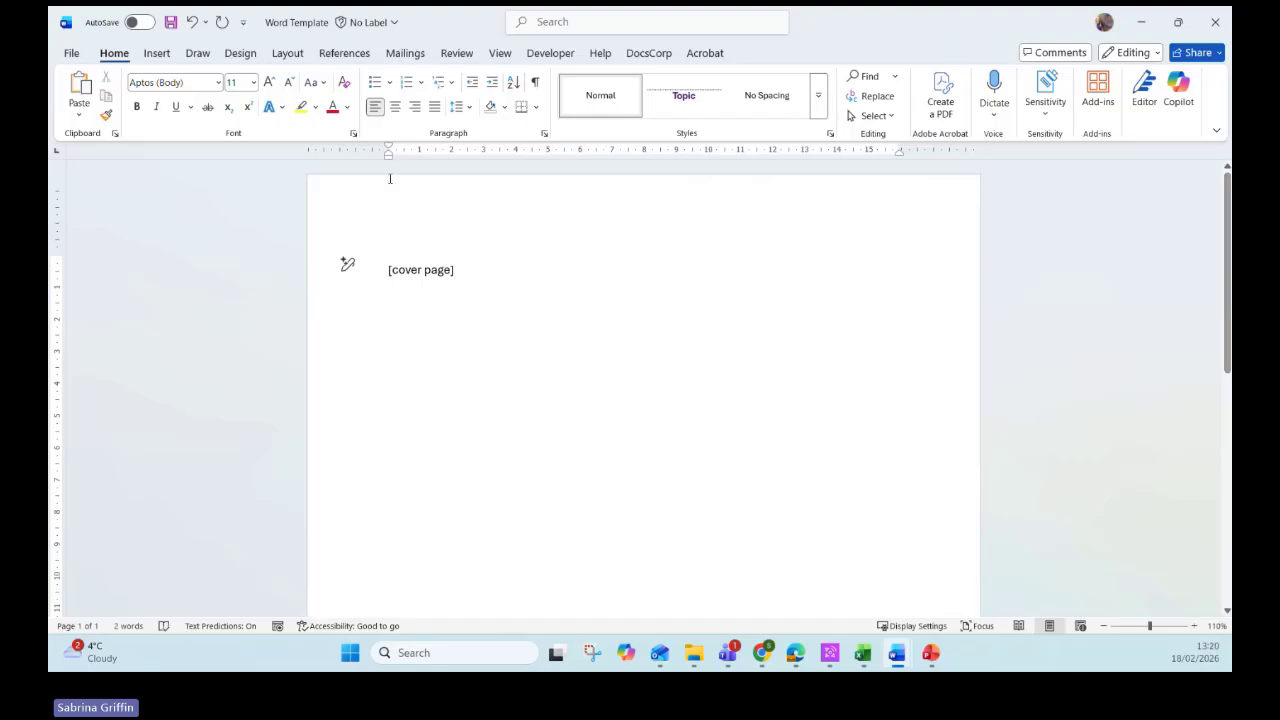
{"action": "key", "text": "Return"}
{"action": "left_click", "coordinate": [165, 52]}
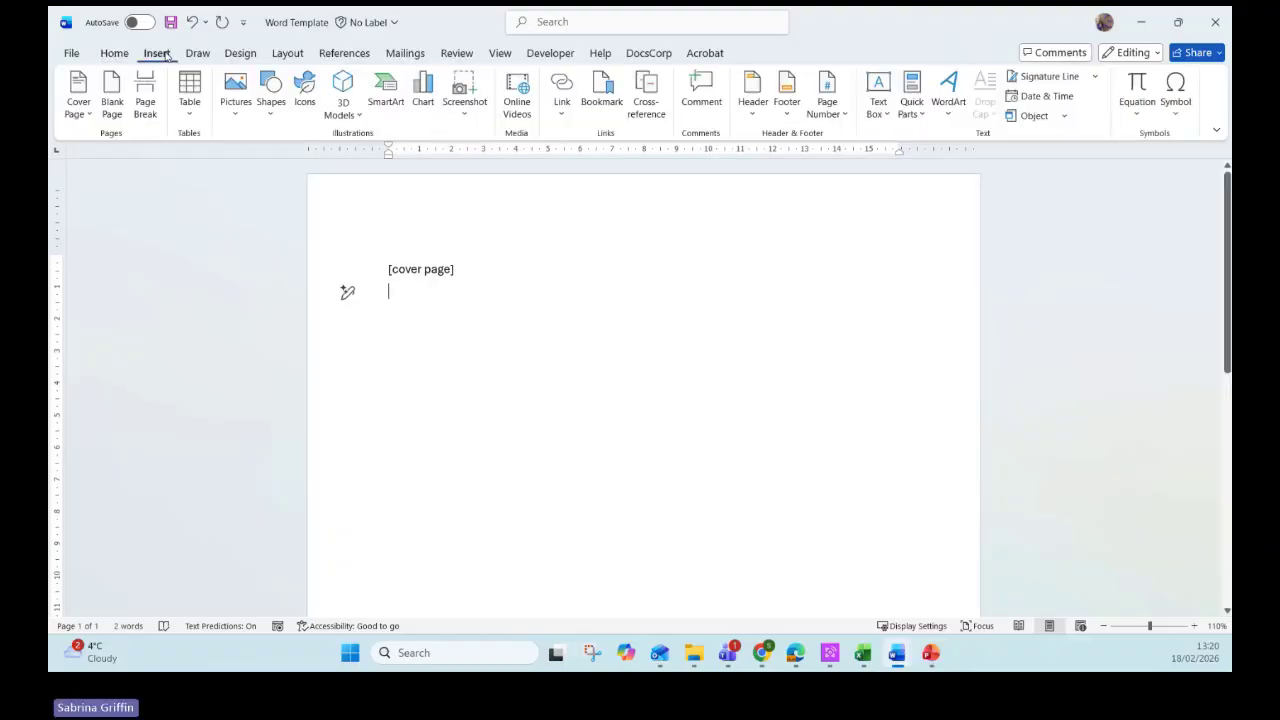
{"action": "left_click", "coordinate": [146, 108]}
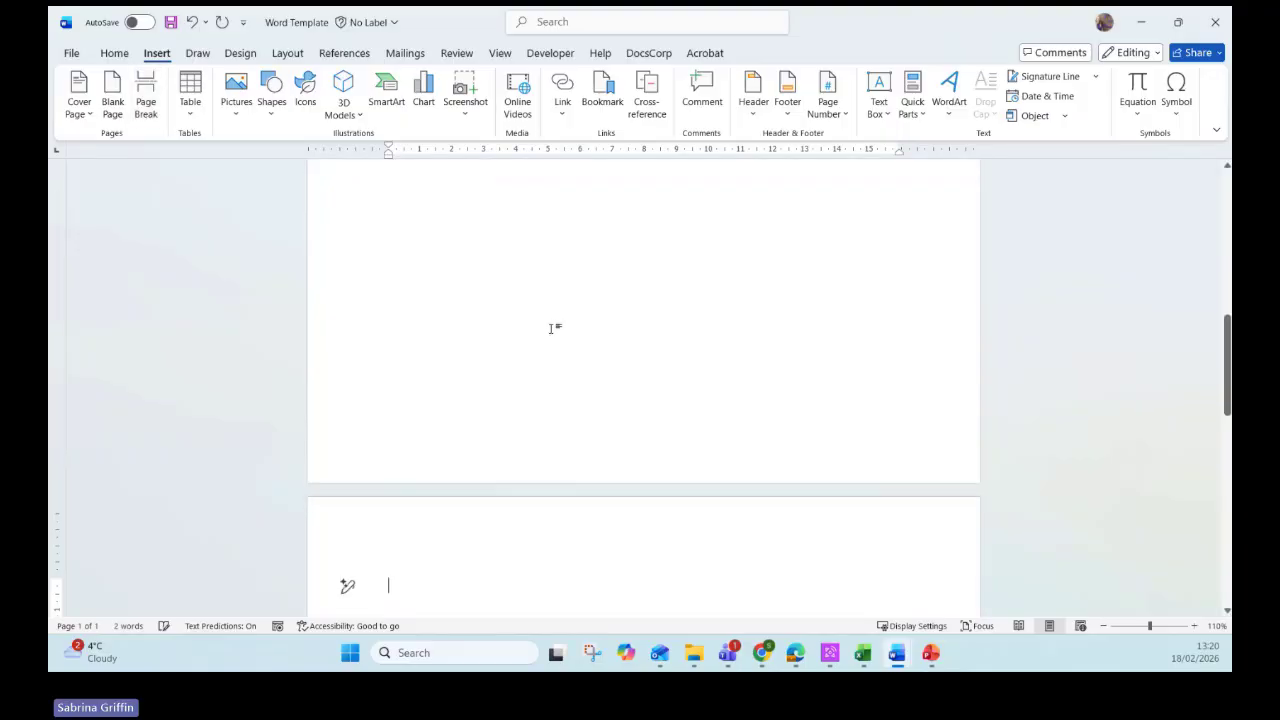
- Enter the placeholder "[TOC]" at the start of the second page and insert a page break on the line below it
{"action": "scroll", "coordinate": [792, 376], "scroll_direction": "down", "scroll_amount": 2}
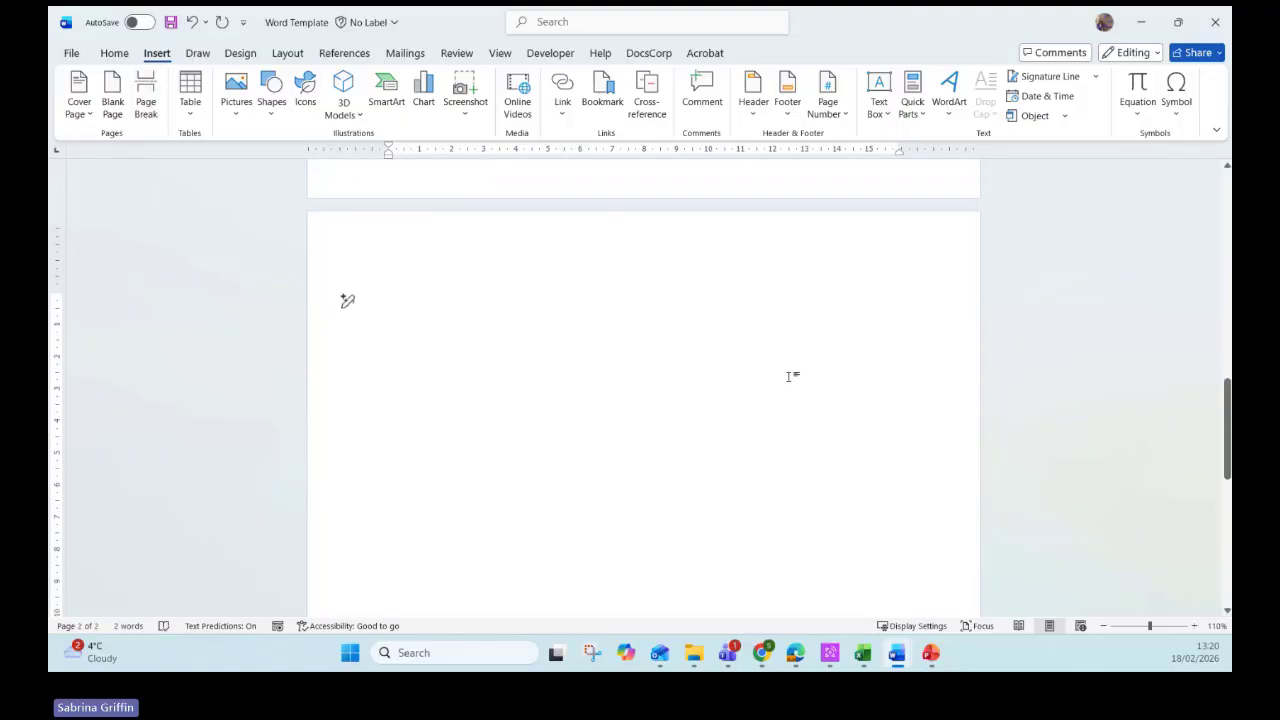
{"action": "type", "text": "[TOC]"}
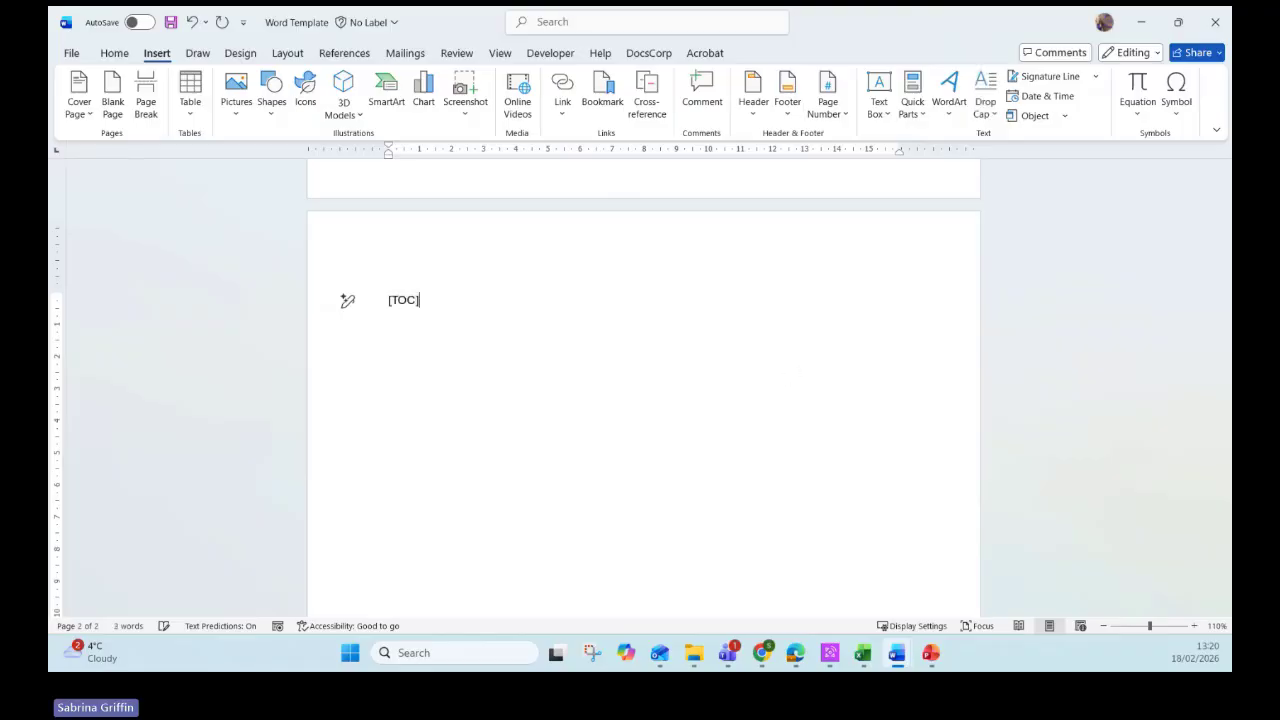
{"action": "key", "text": "Return"}
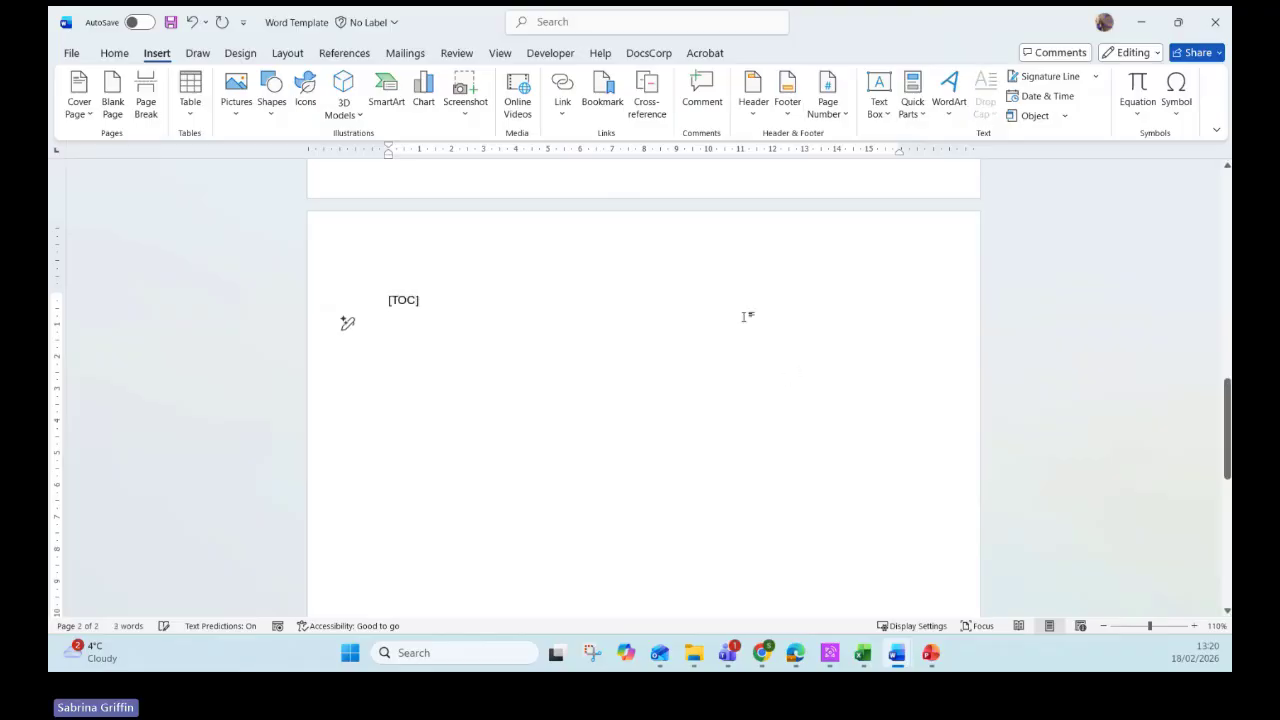
{"action": "left_click", "coordinate": [146, 101]}
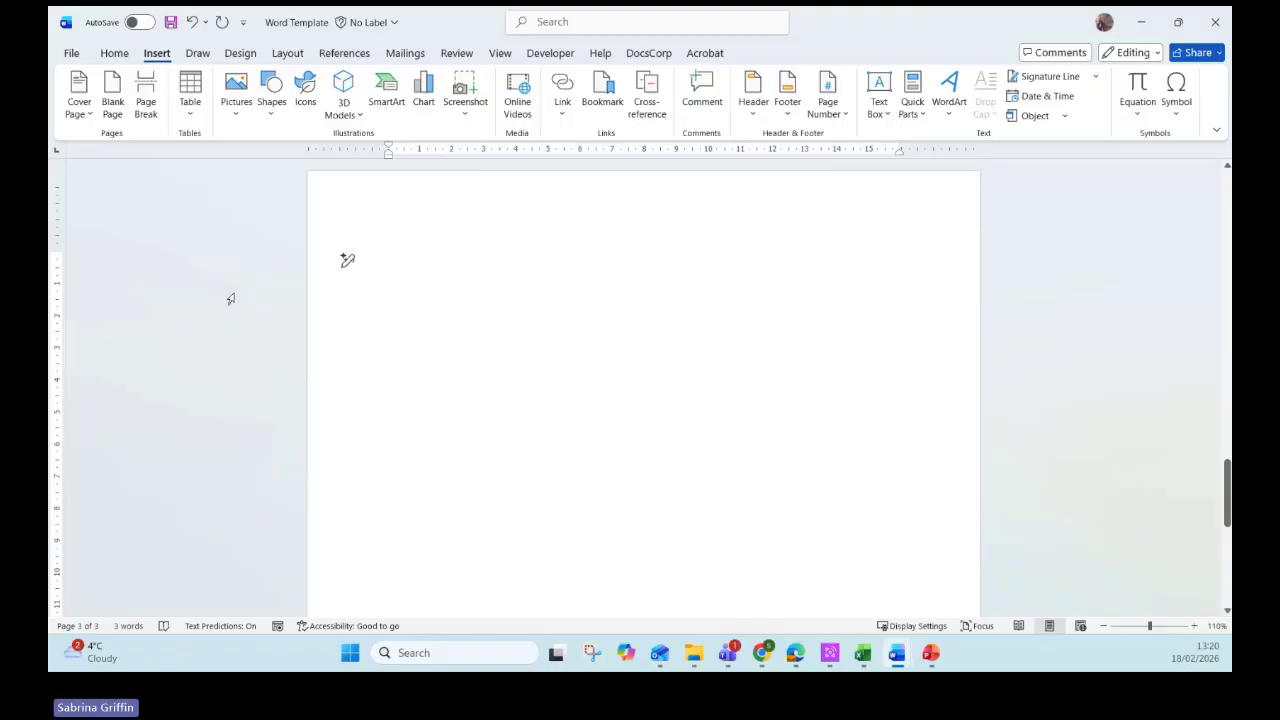
- Apply the Heading 1 style on the first line of page 3 and enter "Main Heading." there
{"action": "left_click", "coordinate": [115, 55]}
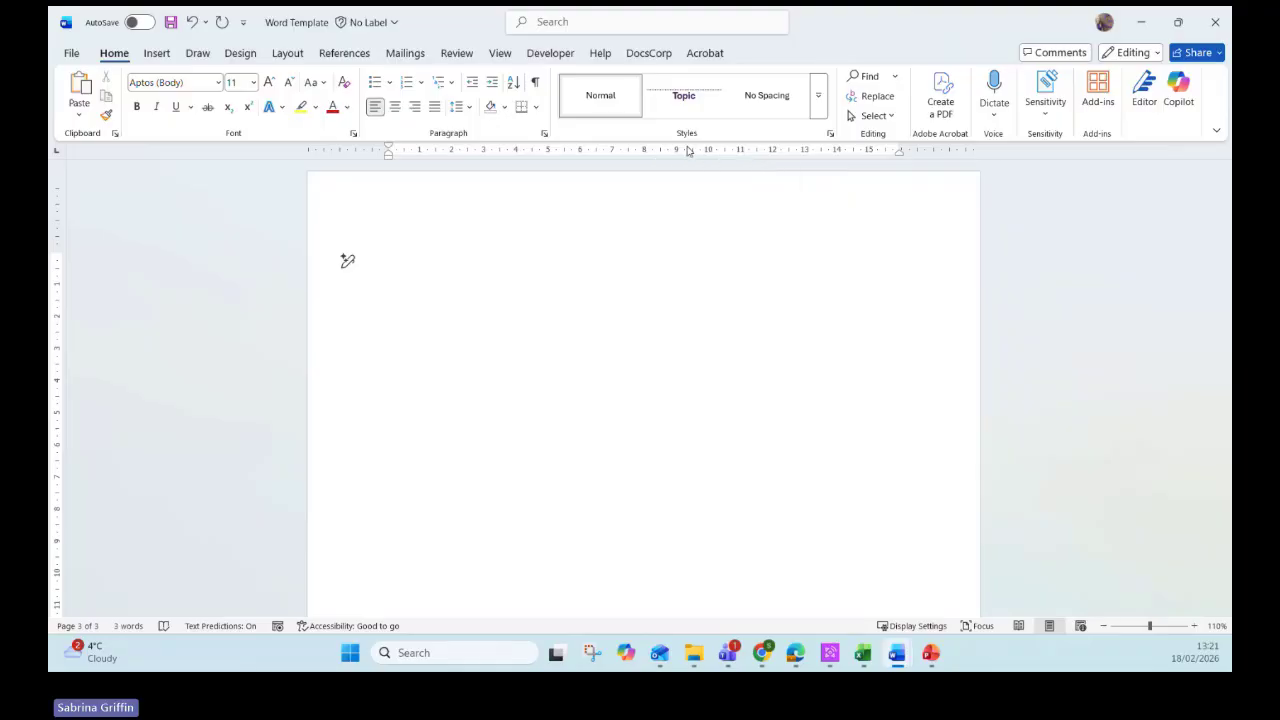
{"action": "left_click", "coordinate": [820, 116]}
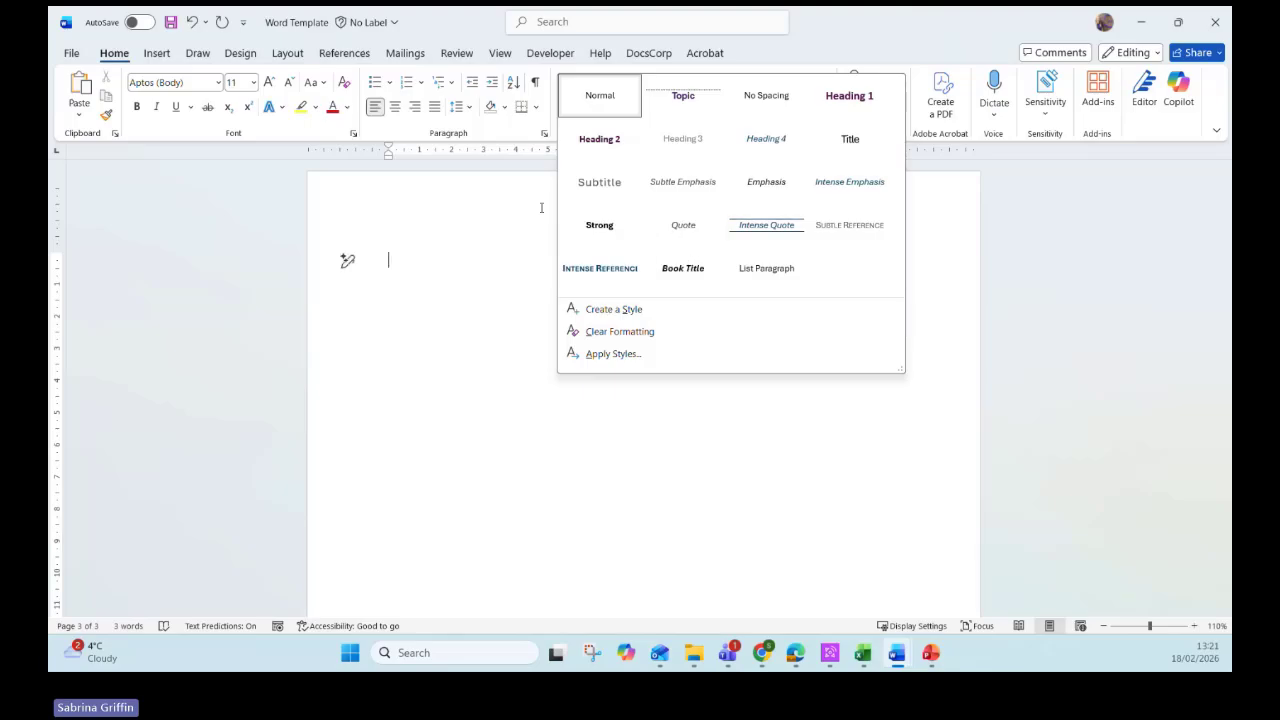
{"action": "left_click", "coordinate": [837, 113]}
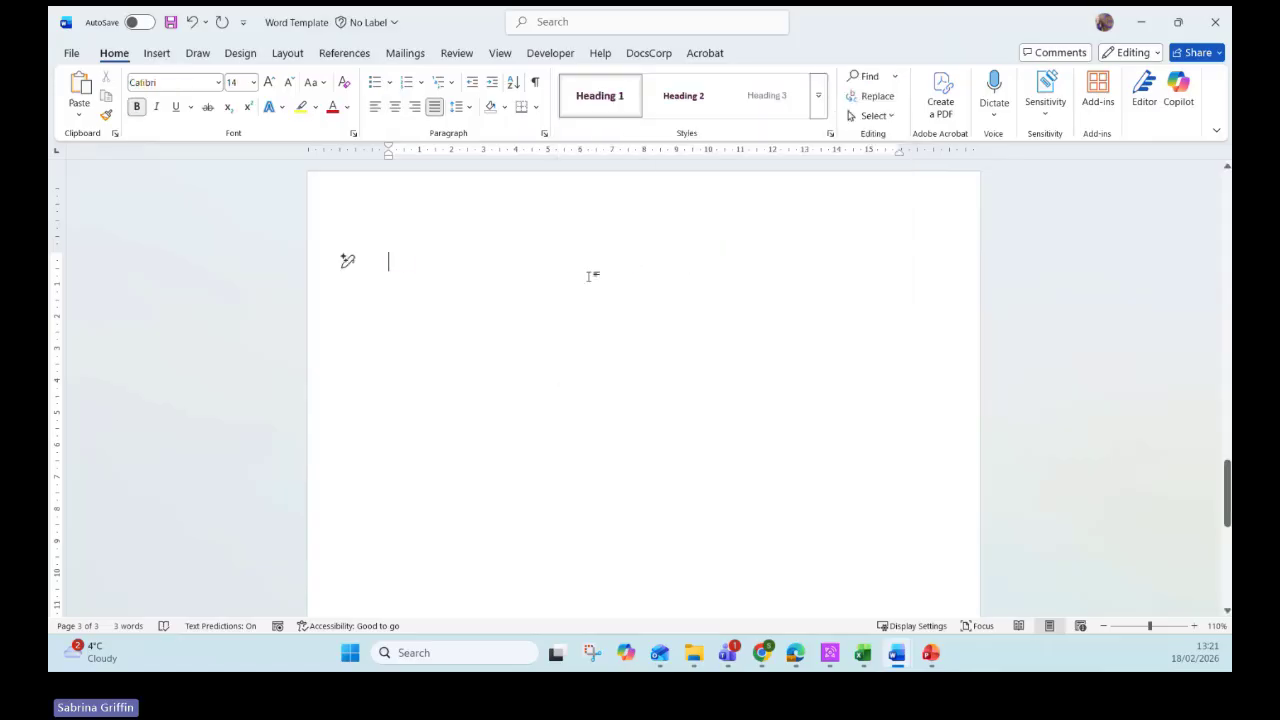
{"action": "type", "text": "Main Heading"}
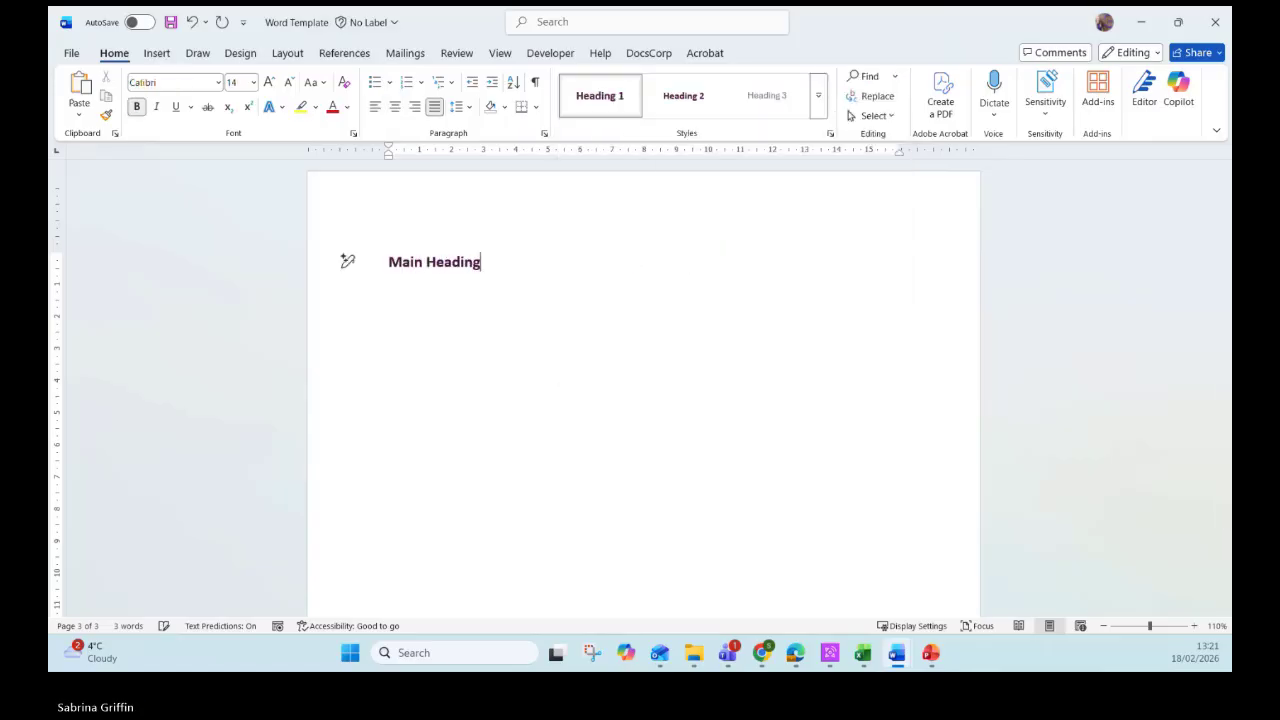
{"action": "type", "text": "."}
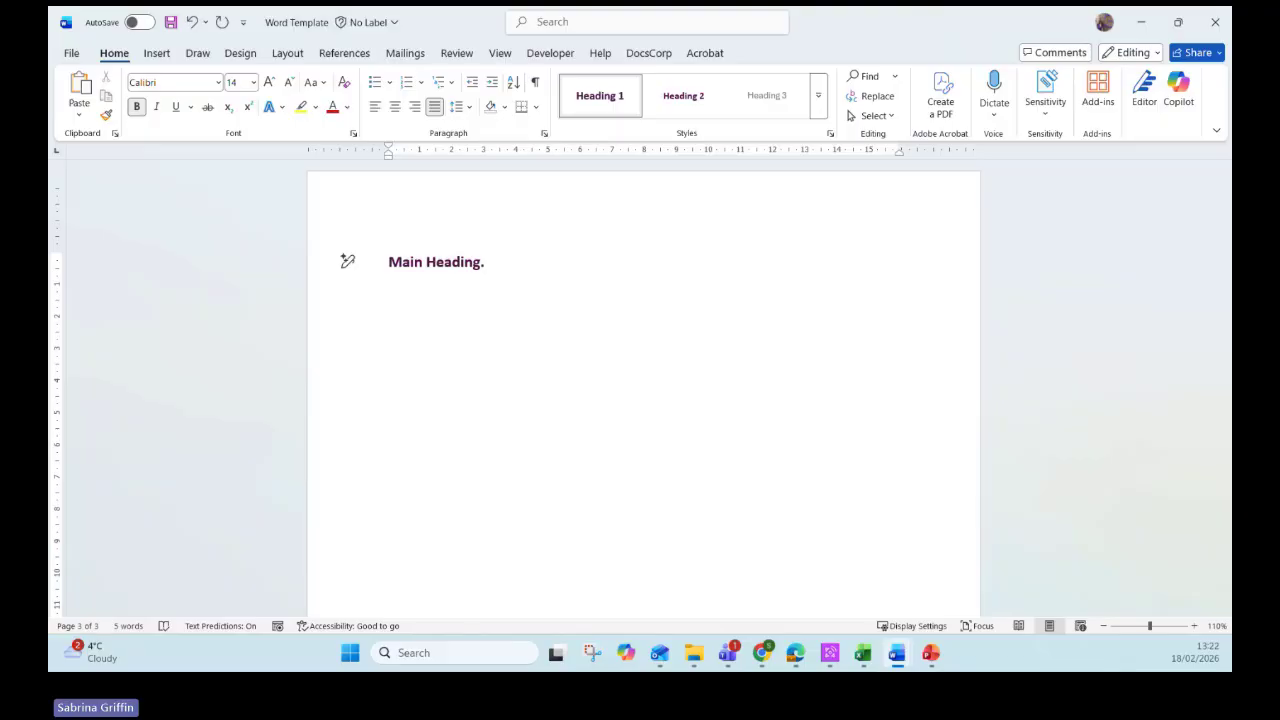
- Start a new style named "Main Heading" from the heading's formatting, with Normal as the style for the following paragraph
{"action": "left_click", "coordinate": [600, 97]}
{"action": "left_click", "coordinate": [822, 114]}
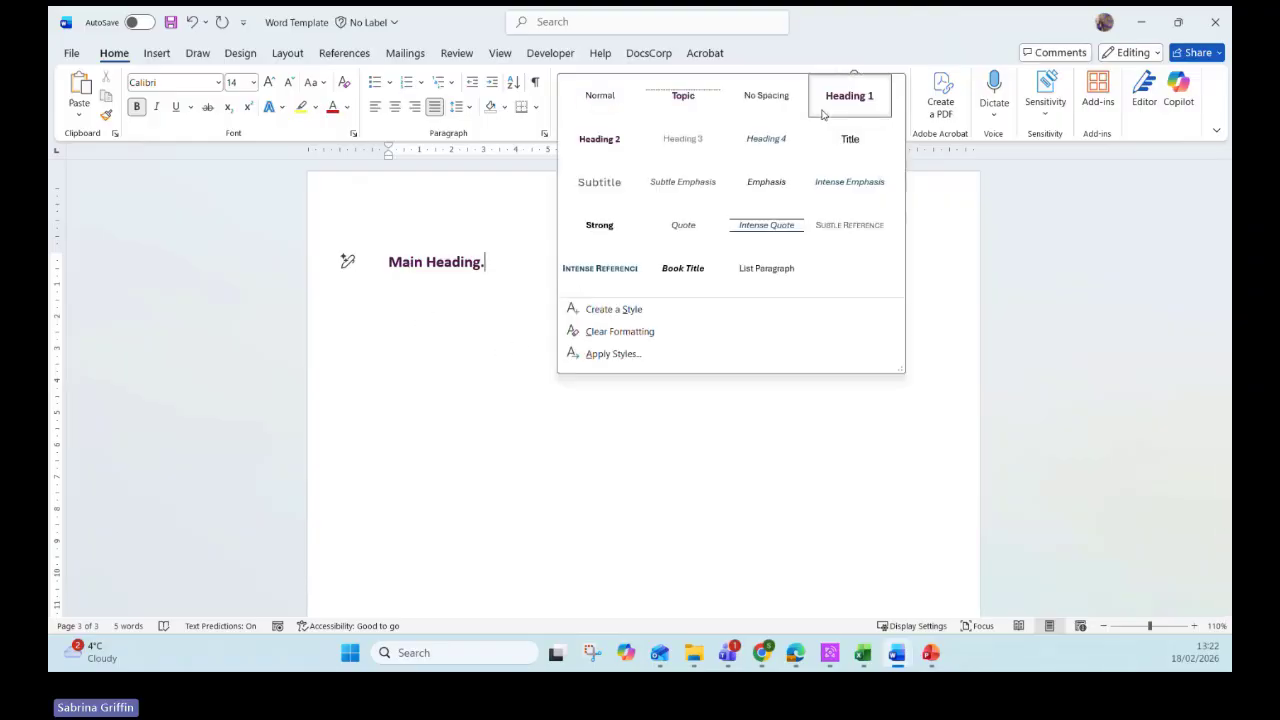
{"action": "left_click", "coordinate": [620, 310]}
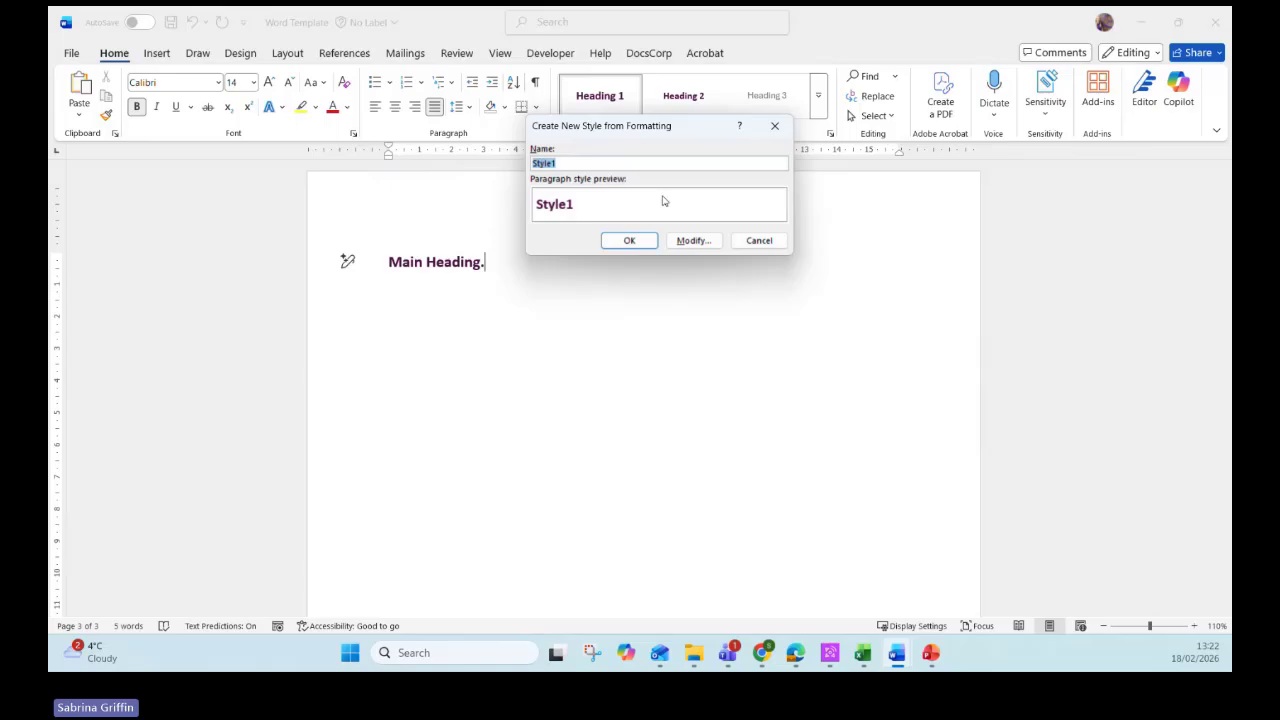
{"action": "type", "text": "Main Heading"}
{"action": "left_click", "coordinate": [683, 242]}
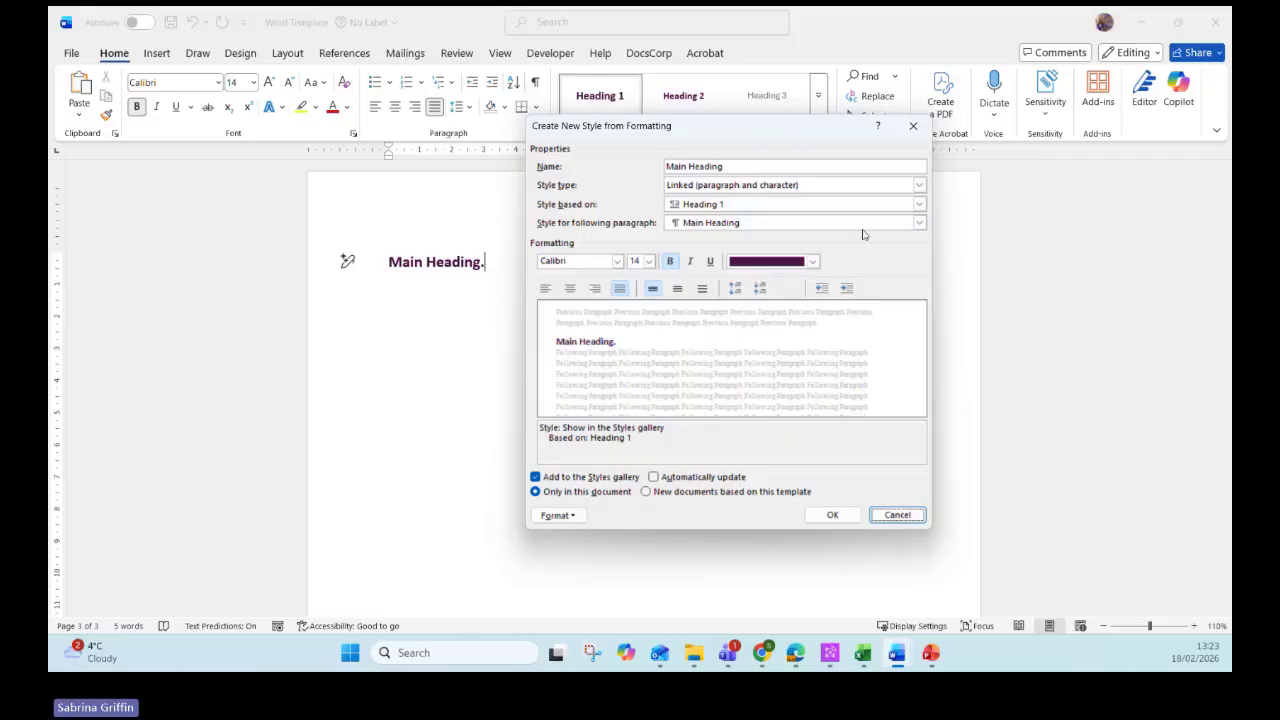
{"action": "left_click", "coordinate": [918, 223]}
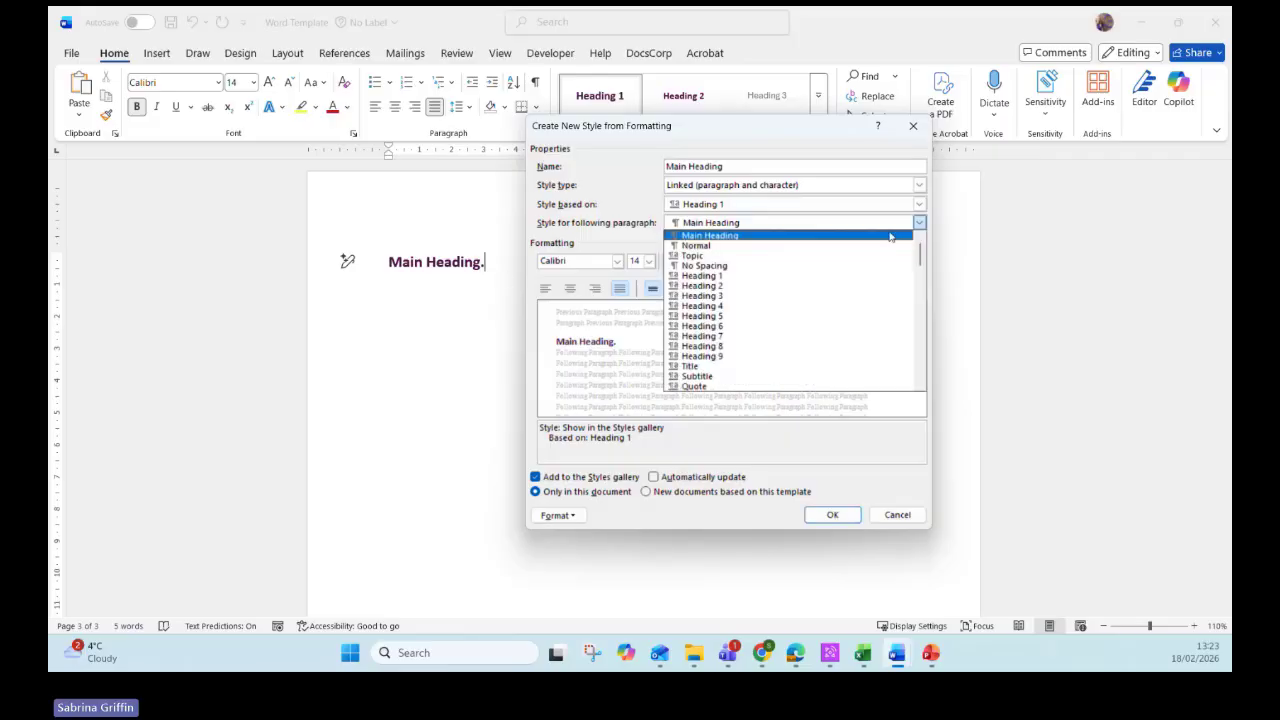
{"action": "left_click", "coordinate": [806, 246]}
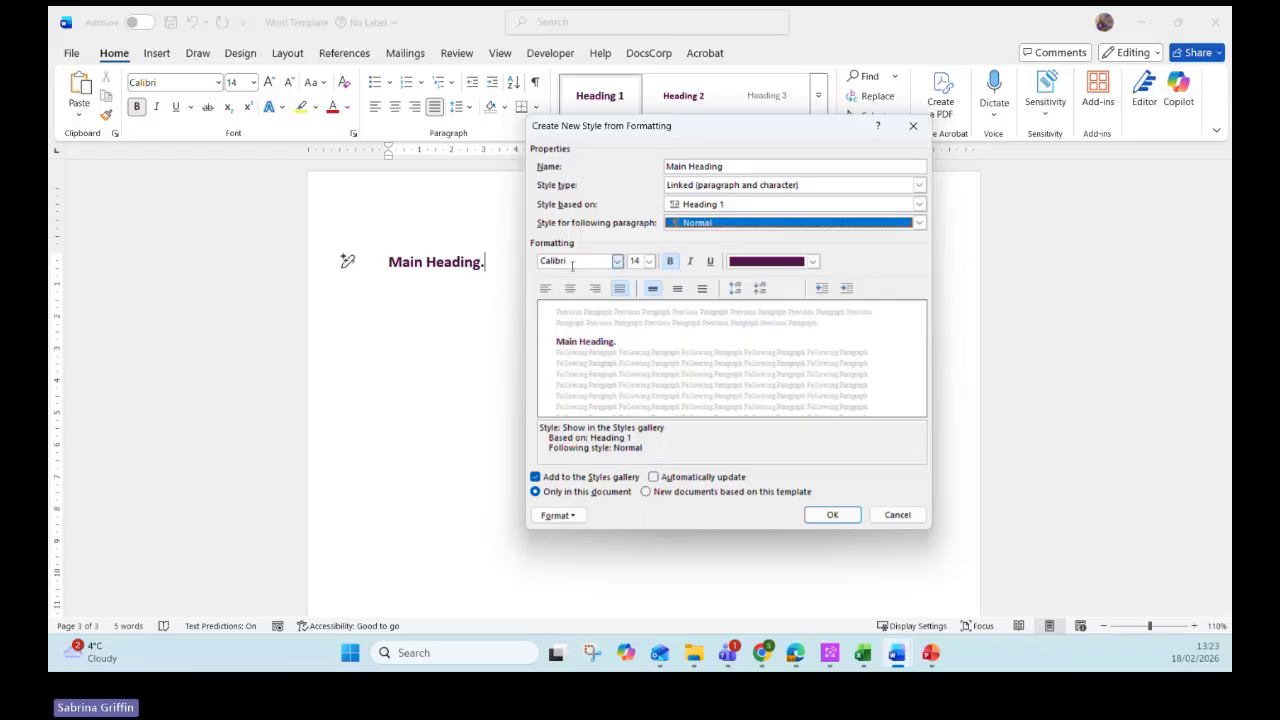
- Set the new style's font size to 26 and its font colour to the custom purple #50164A
{"action": "left_click", "coordinate": [648, 261]}
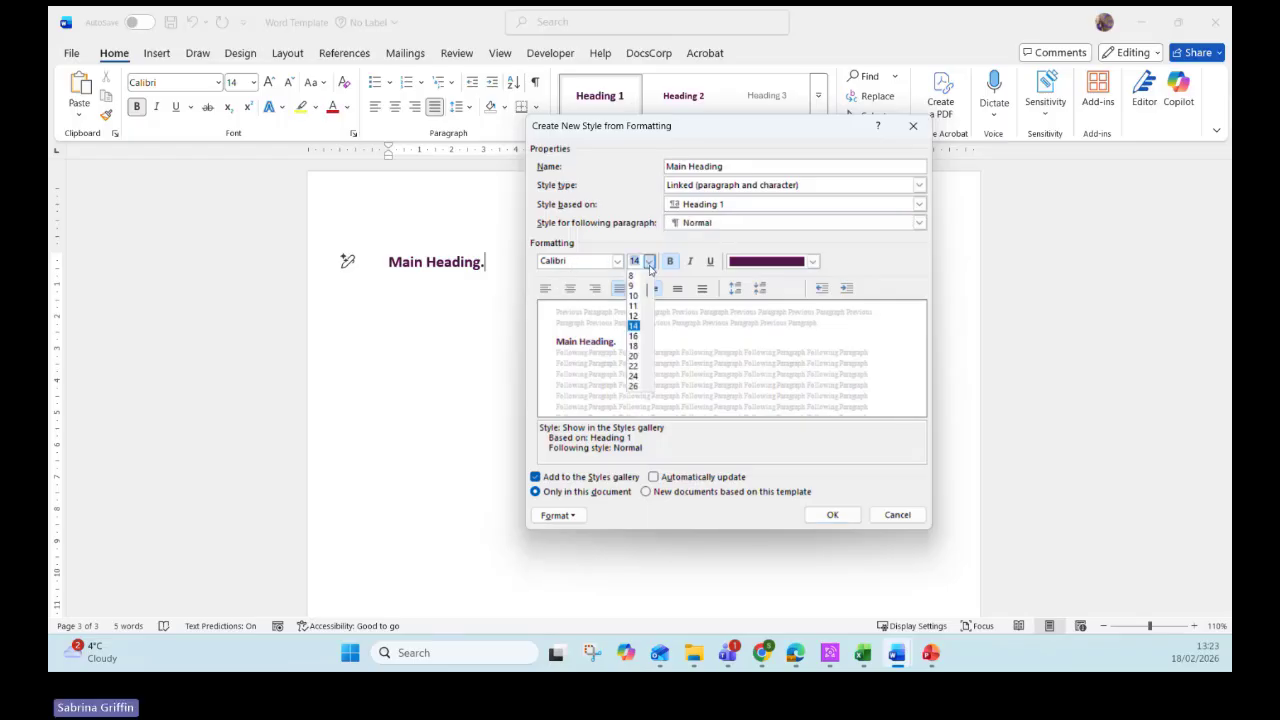
{"action": "left_click", "coordinate": [636, 386]}
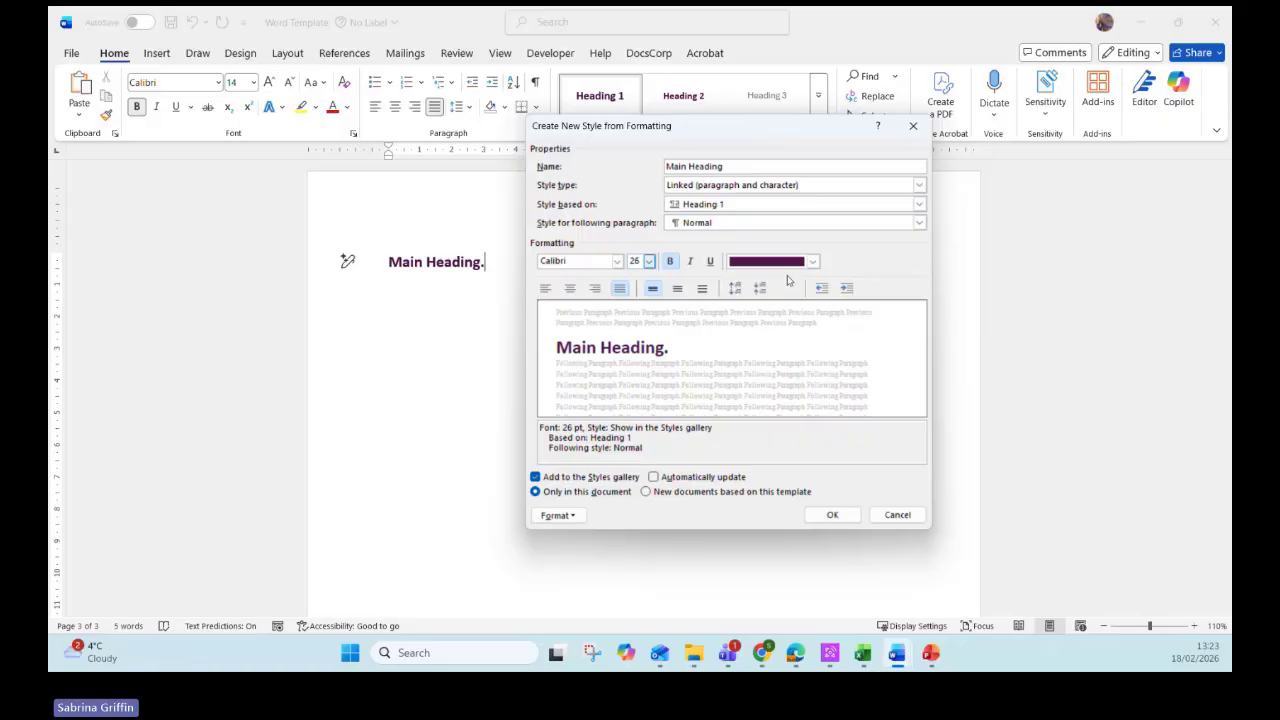
{"action": "left_click", "coordinate": [814, 262]}
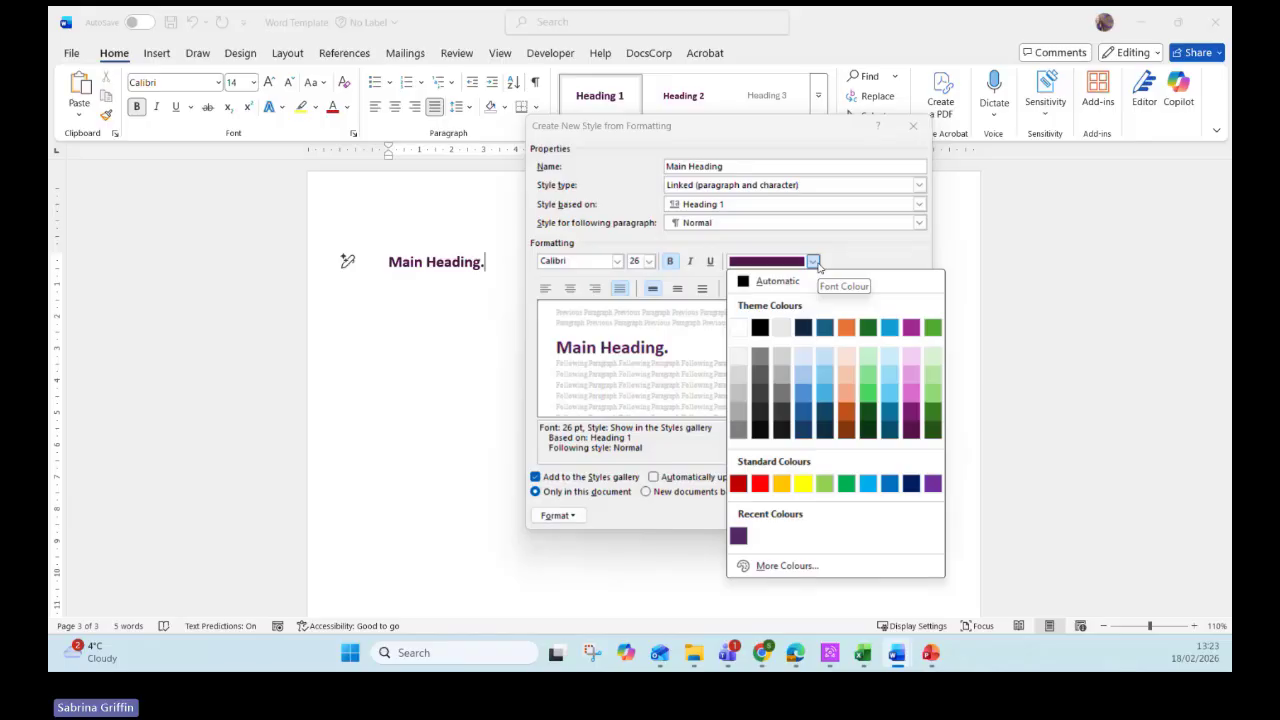
{"action": "left_click", "coordinate": [784, 566]}
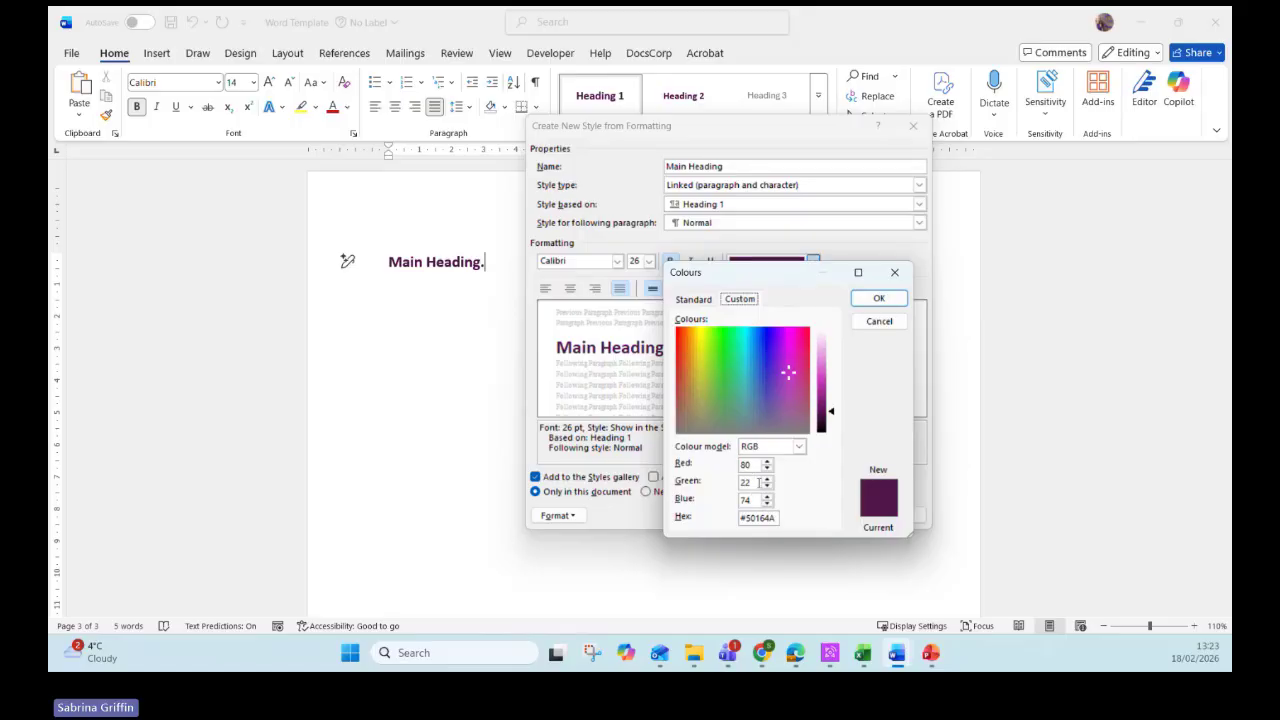
{"action": "left_click", "coordinate": [879, 298]}
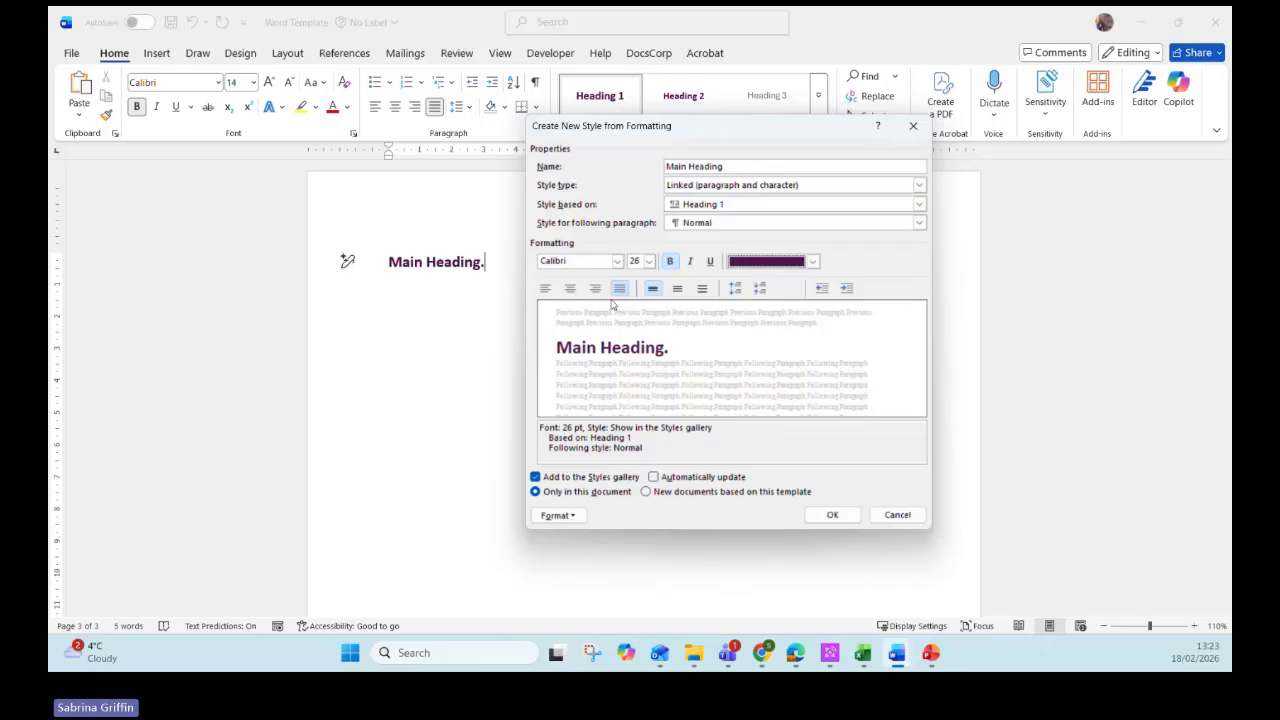
- Turn on the All caps effect in the font settings of the new Main Heading style
{"action": "left_click", "coordinate": [575, 516]}
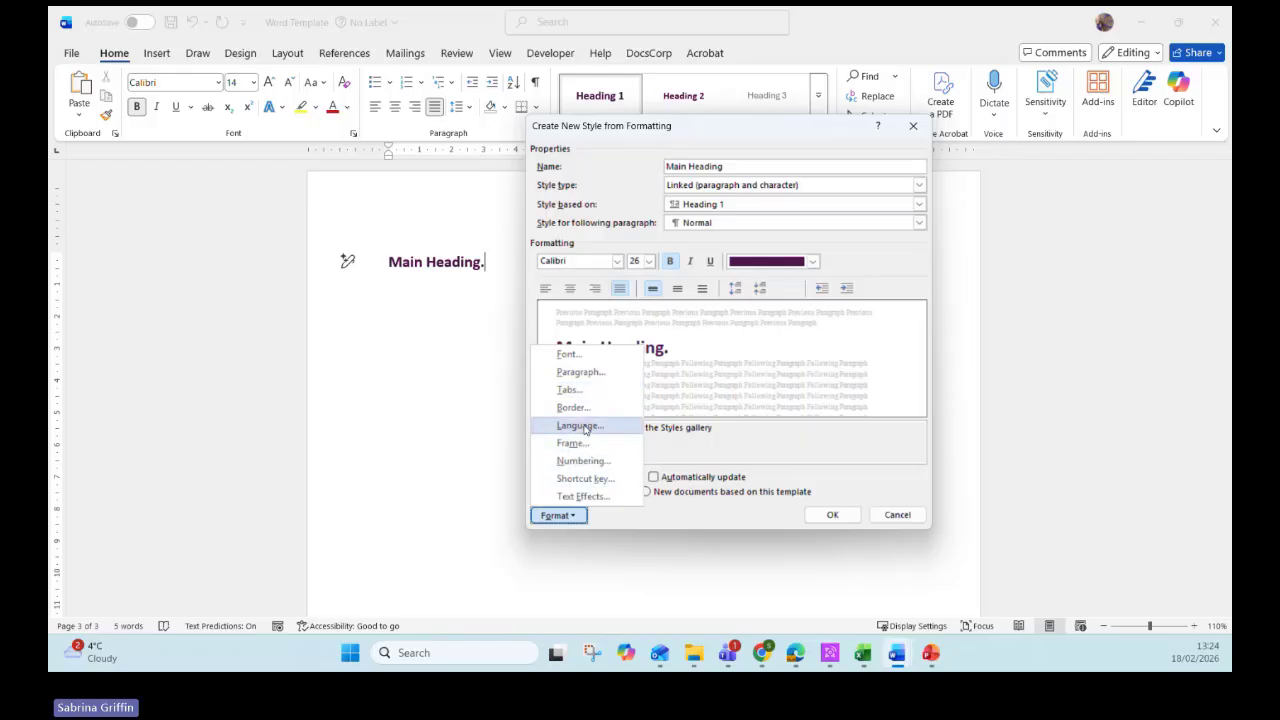
{"action": "left_click", "coordinate": [575, 358]}
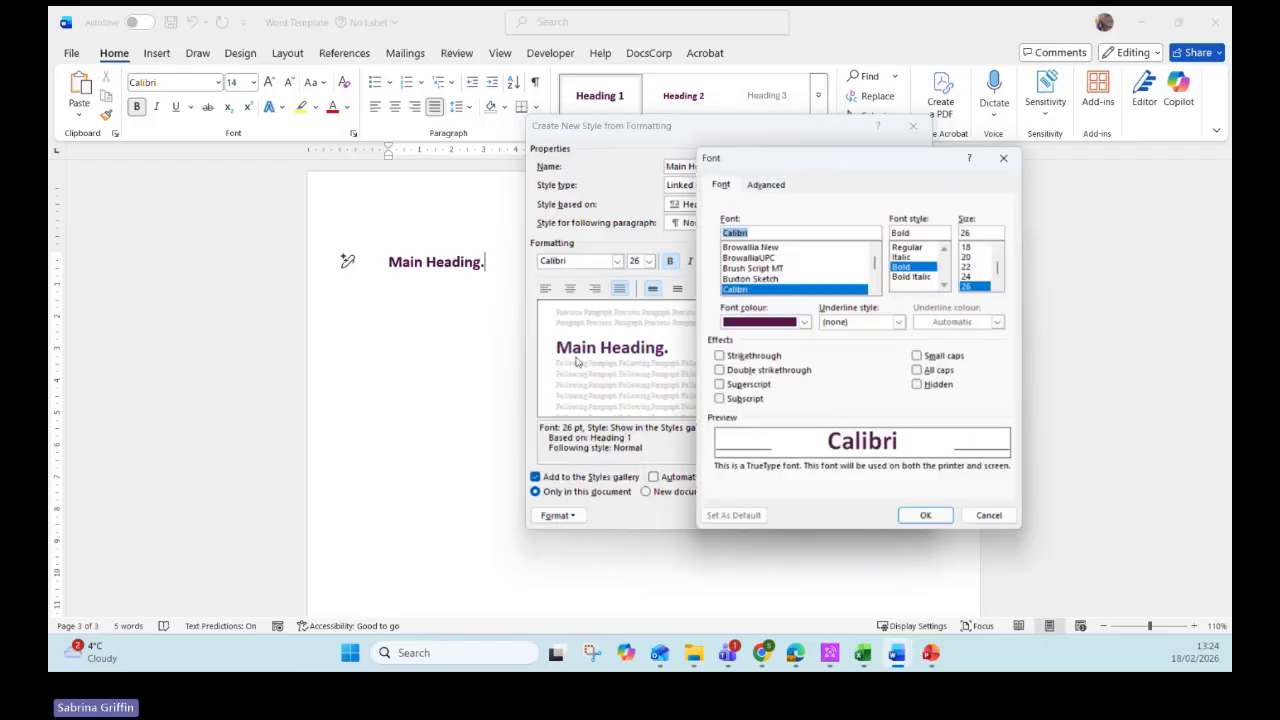
{"action": "left_click", "coordinate": [919, 374]}
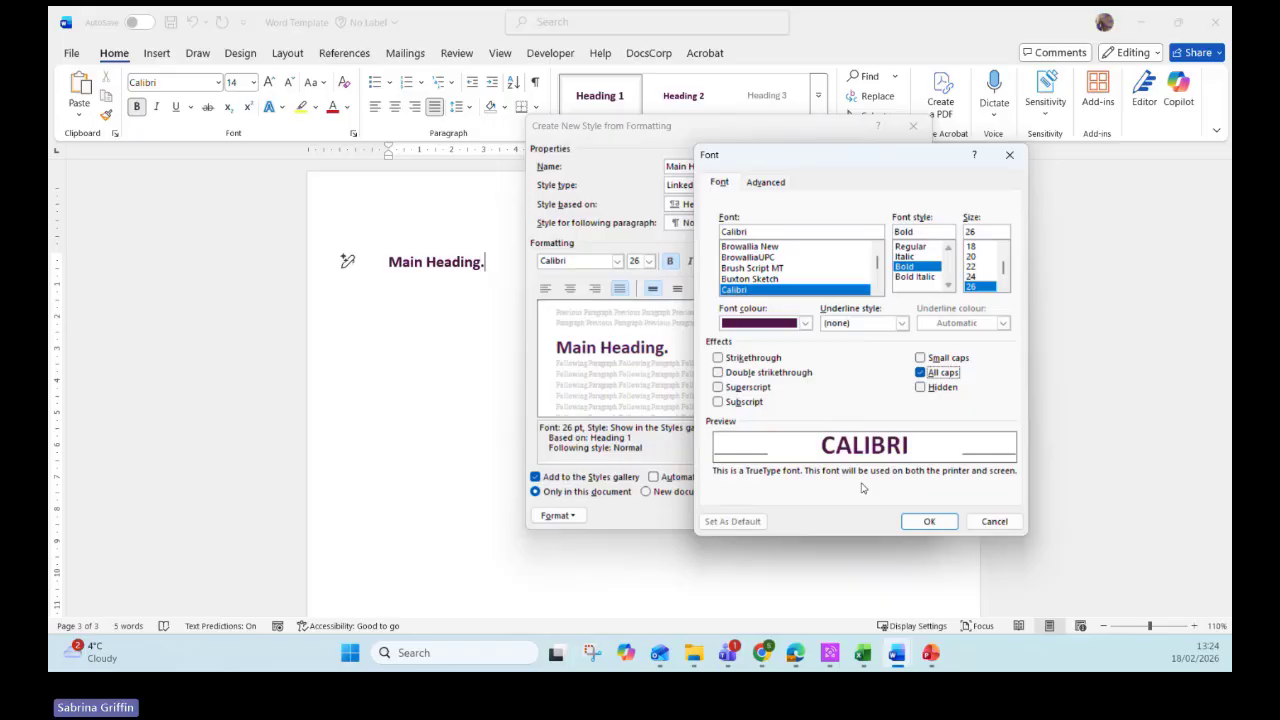
{"action": "left_click", "coordinate": [916, 530]}
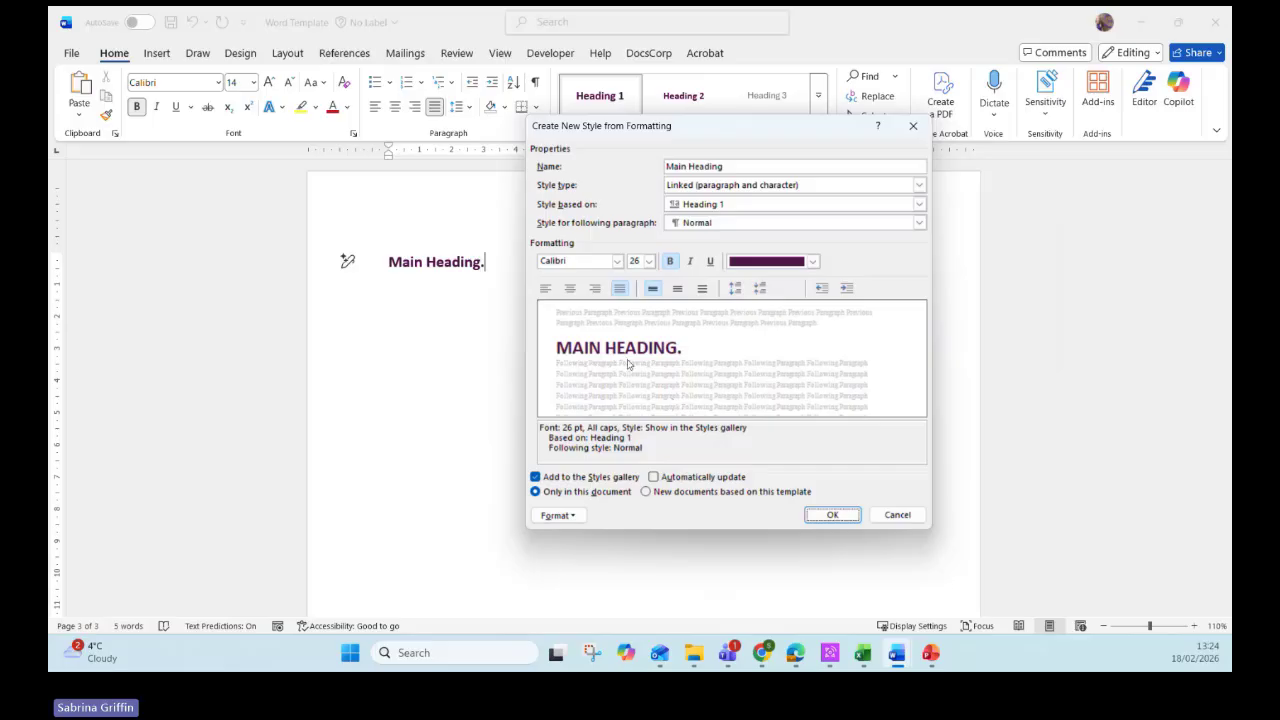
- Save the Main Heading style for new documents based on this template and apply it to the heading on page 3
{"action": "left_click", "coordinate": [647, 493]}
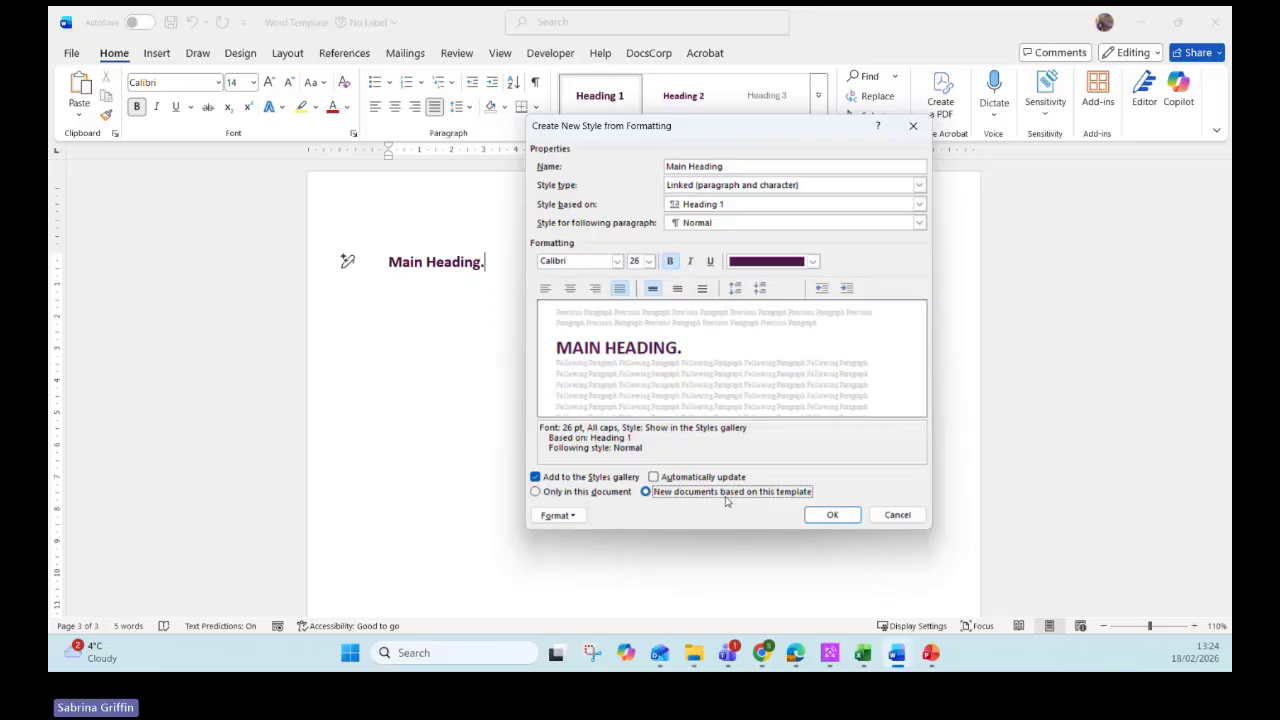
{"action": "left_click", "coordinate": [840, 516]}
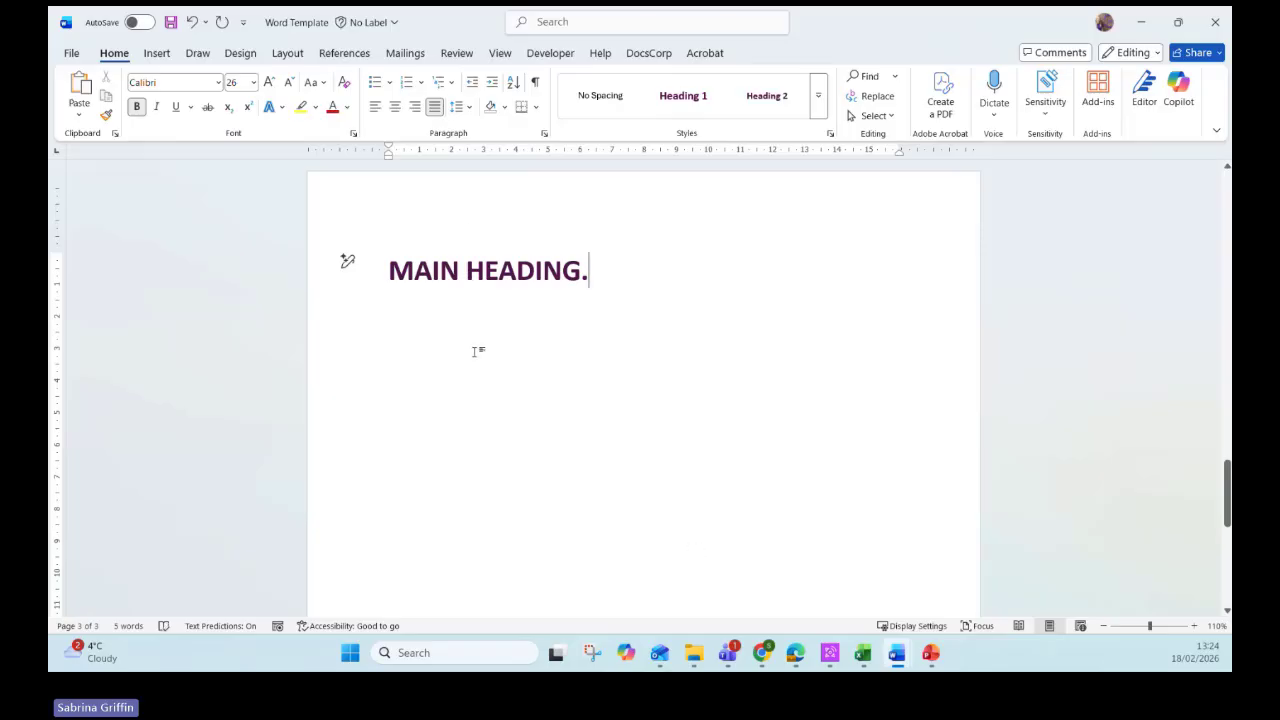
{"action": "left_click", "coordinate": [818, 116]}
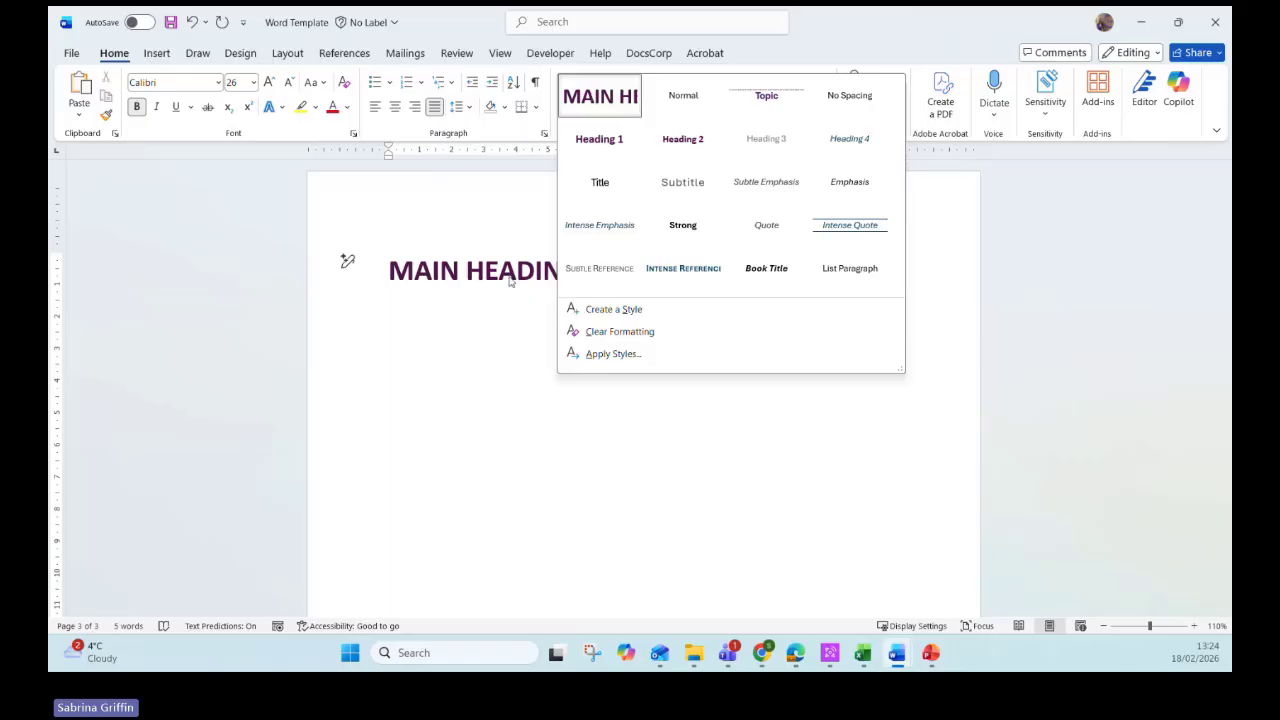
{"action": "left_click", "coordinate": [593, 97]}
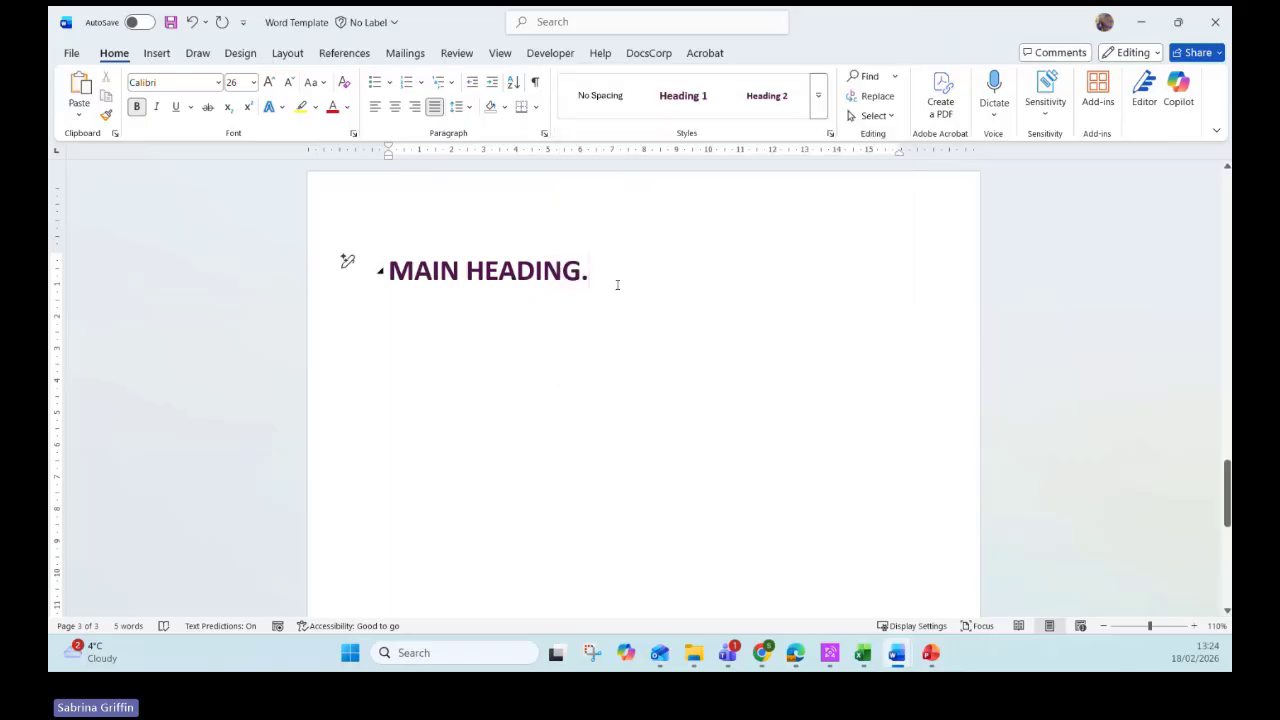
- Start a new paragraph below the main heading, check its style with the sample text "test" and remove the text
{"action": "left_click", "coordinate": [347, 296]}
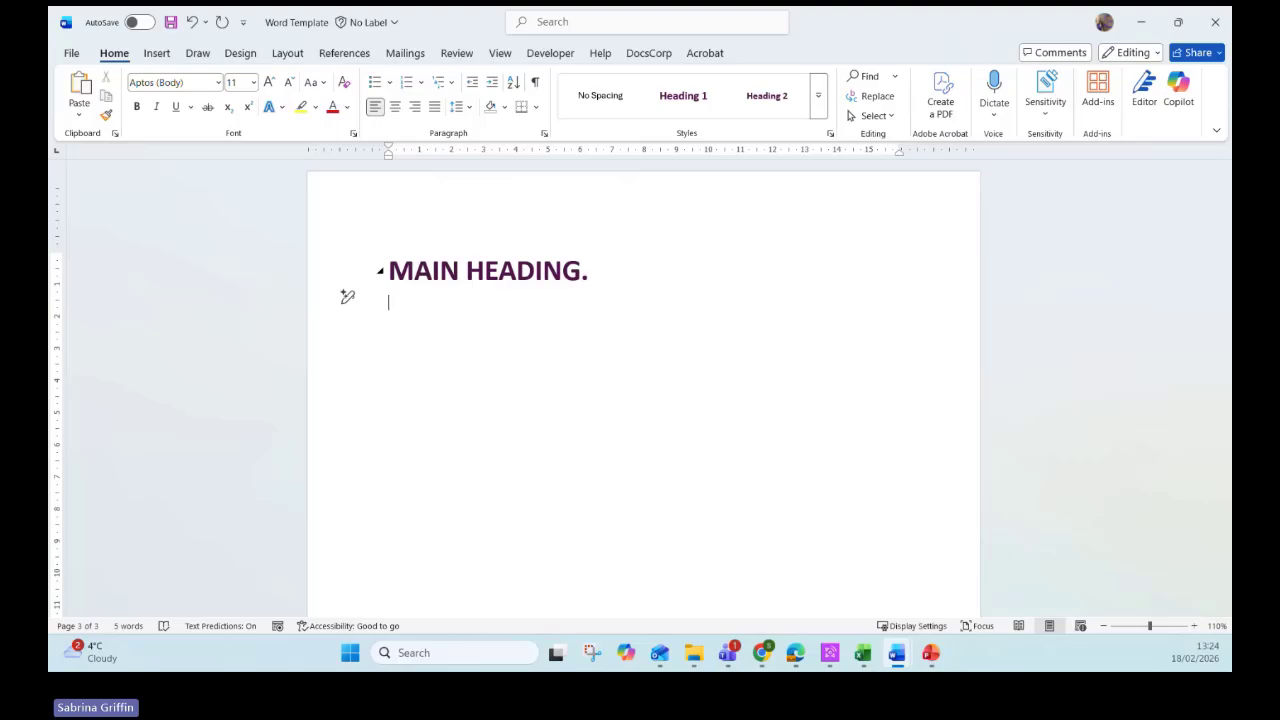
{"action": "type", "text": "test"}
{"action": "key", "text": "BackSpace"}
{"action": "key", "text": "BackSpace"}
{"action": "key", "text": "BackSpace"}
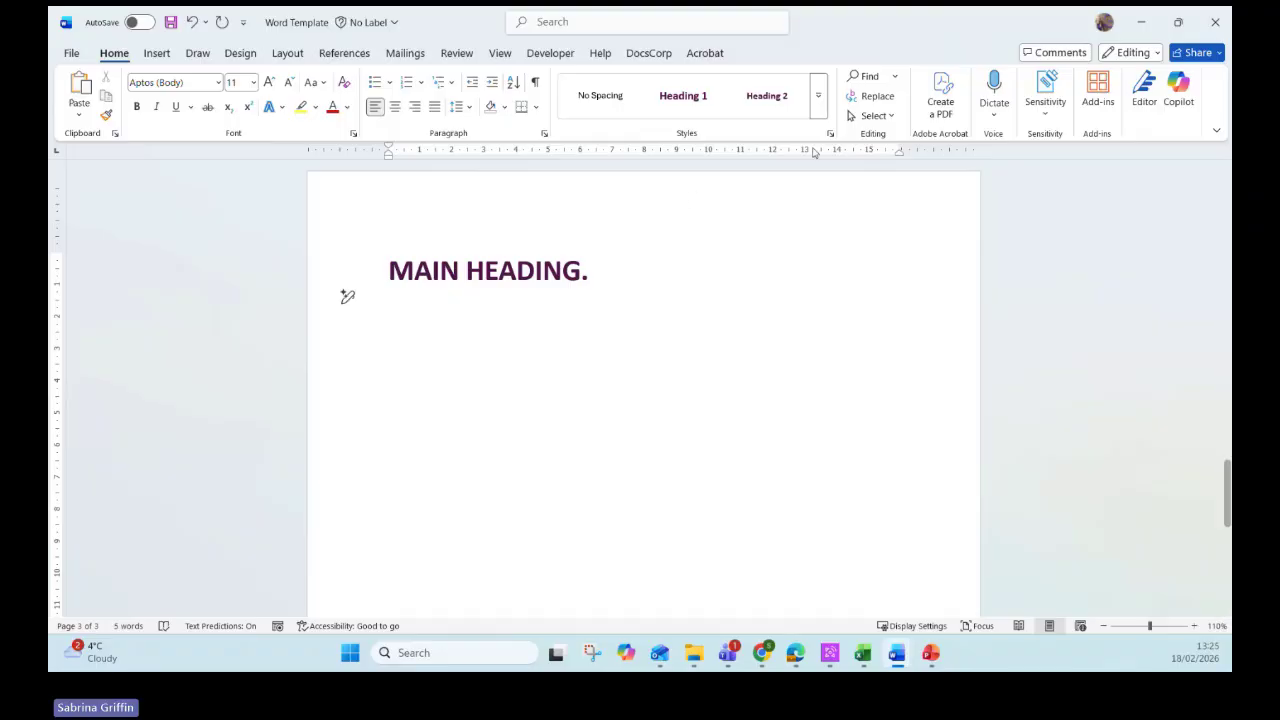
- Enter "Subheading" in the Heading 2 style below the main heading and start a new style named "Subheading" from it
{"action": "left_click", "coordinate": [770, 108]}
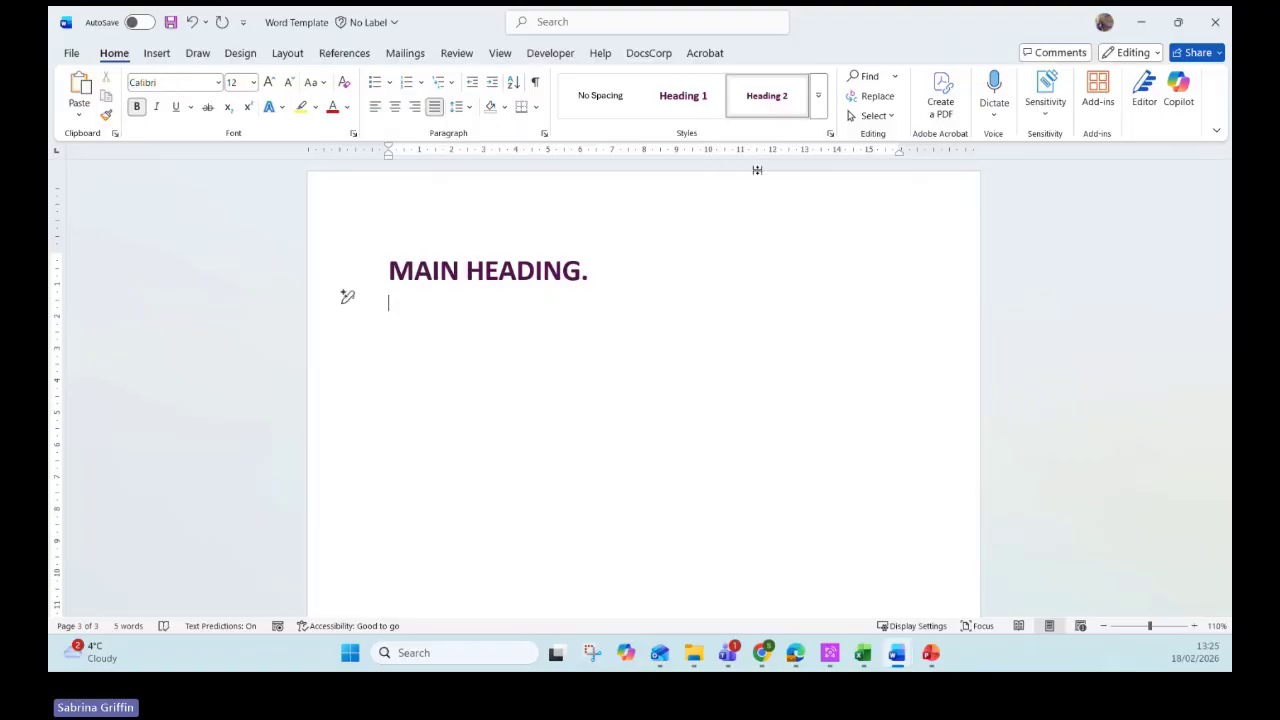
{"action": "type", "text": "Subheading"}
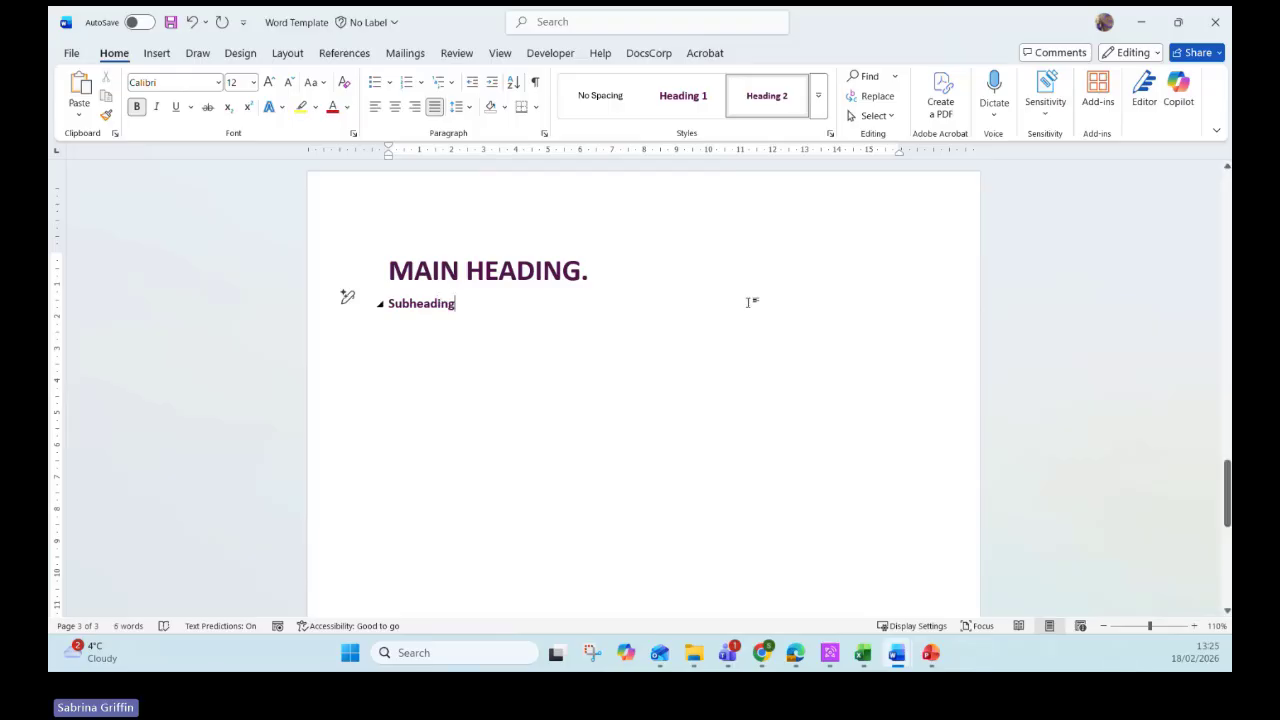
{"action": "left_click", "coordinate": [819, 112]}
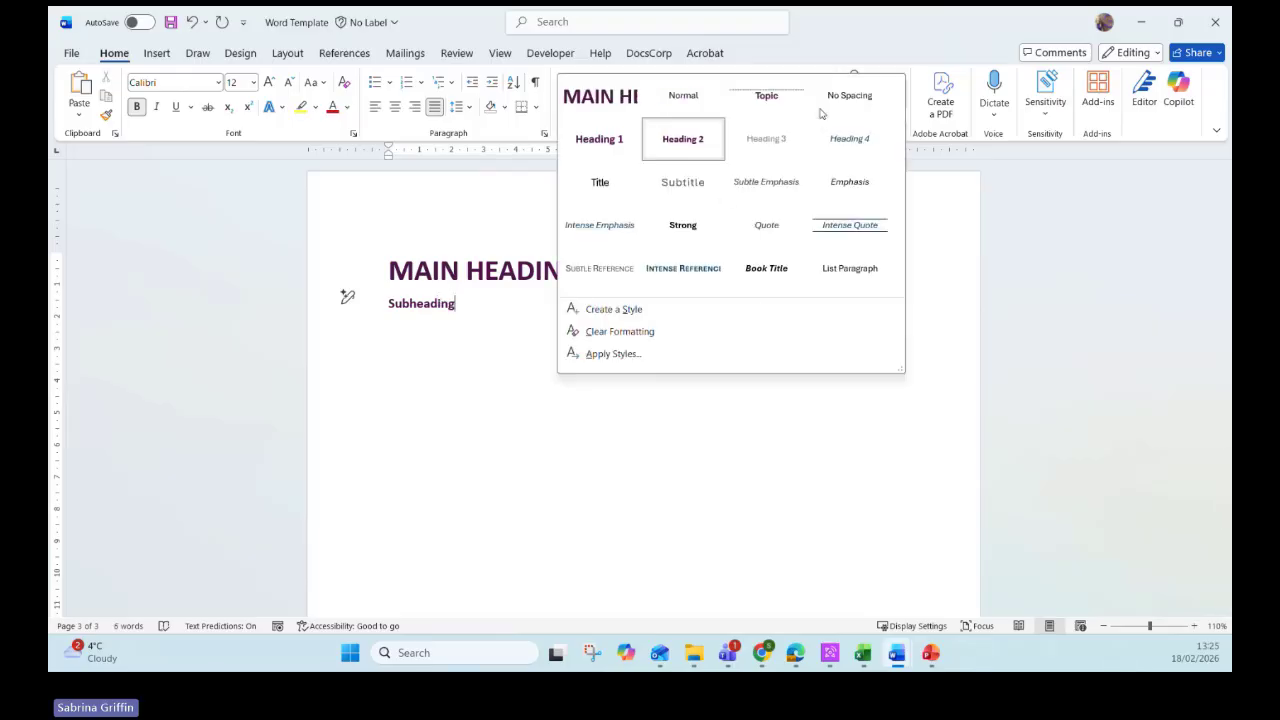
{"action": "left_click", "coordinate": [608, 309]}
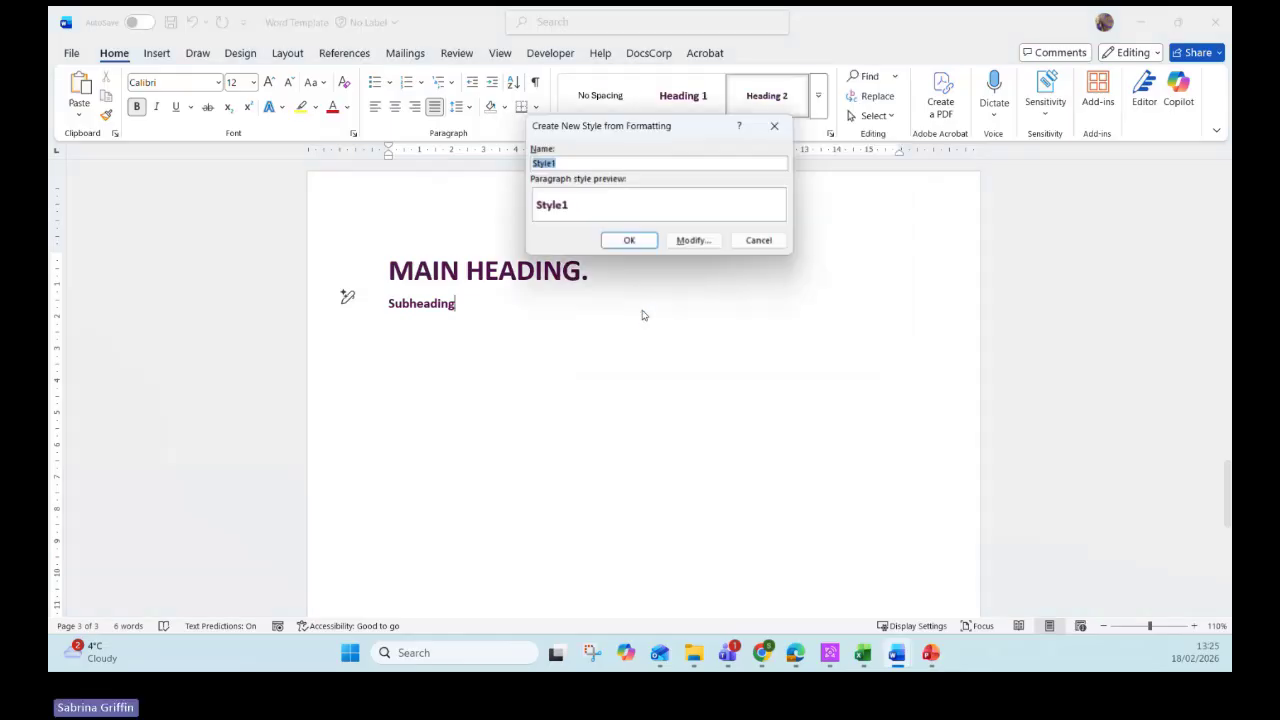
{"action": "type", "text": "Subhea"}
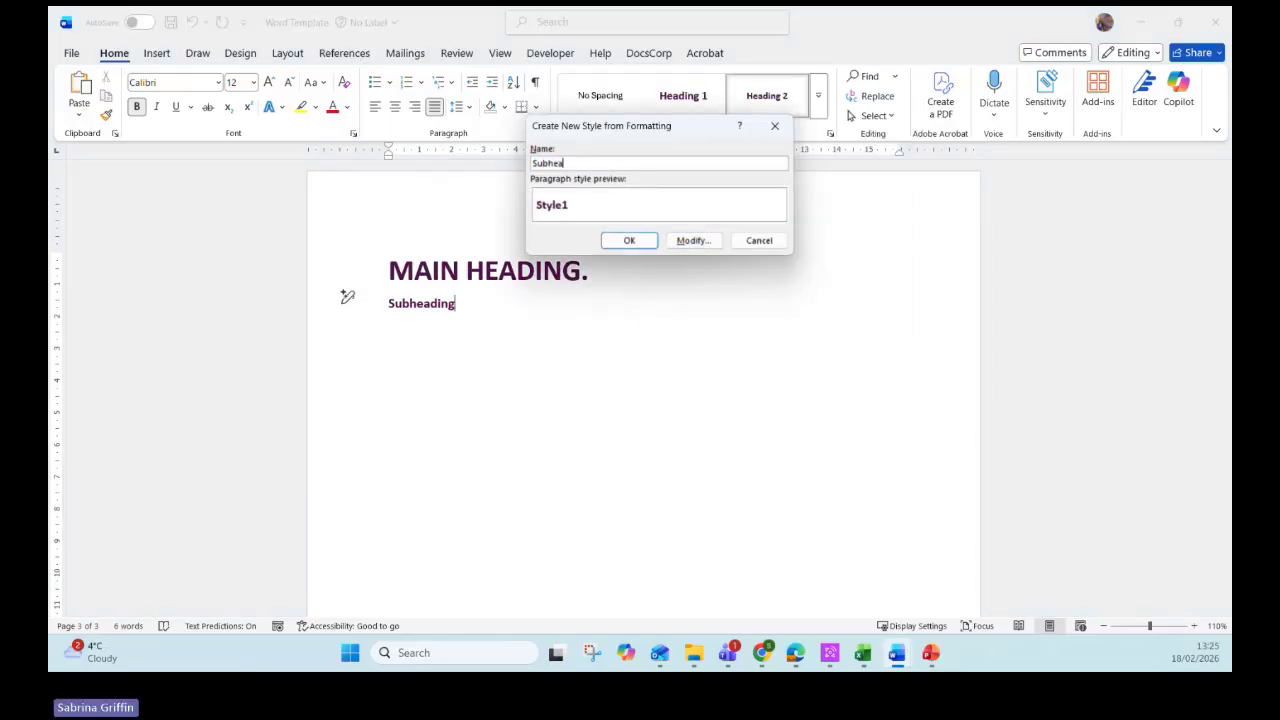
{"action": "type", "text": "ding"}
{"action": "left_click", "coordinate": [693, 240]}
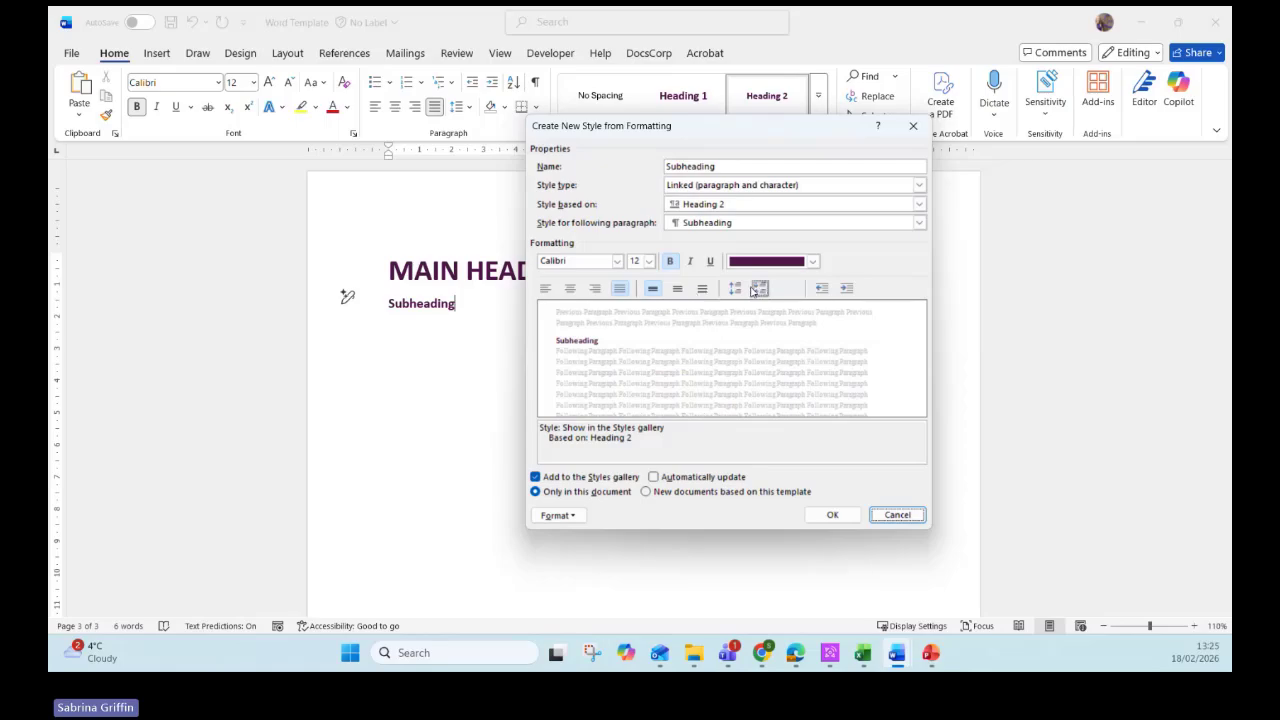
- Make the new Subheading style italic and set its font colour to black (Text 1)
{"action": "left_click", "coordinate": [690, 261]}
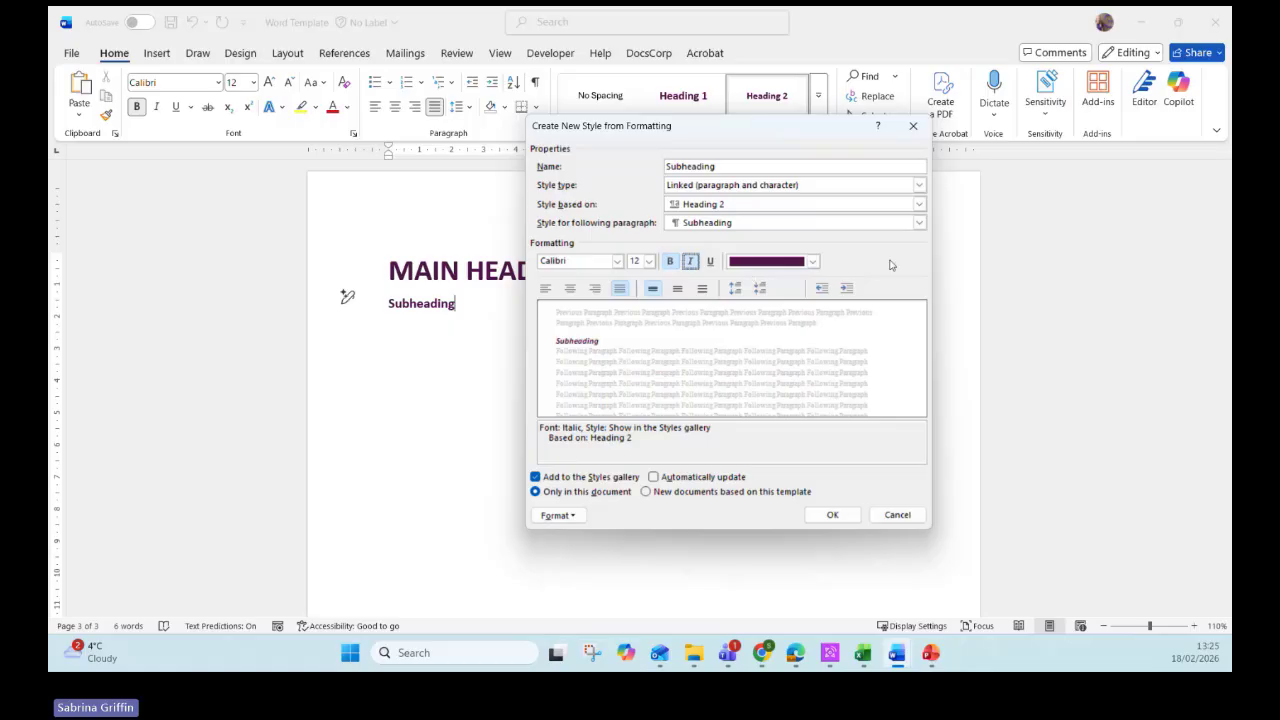
{"action": "left_click", "coordinate": [815, 261]}
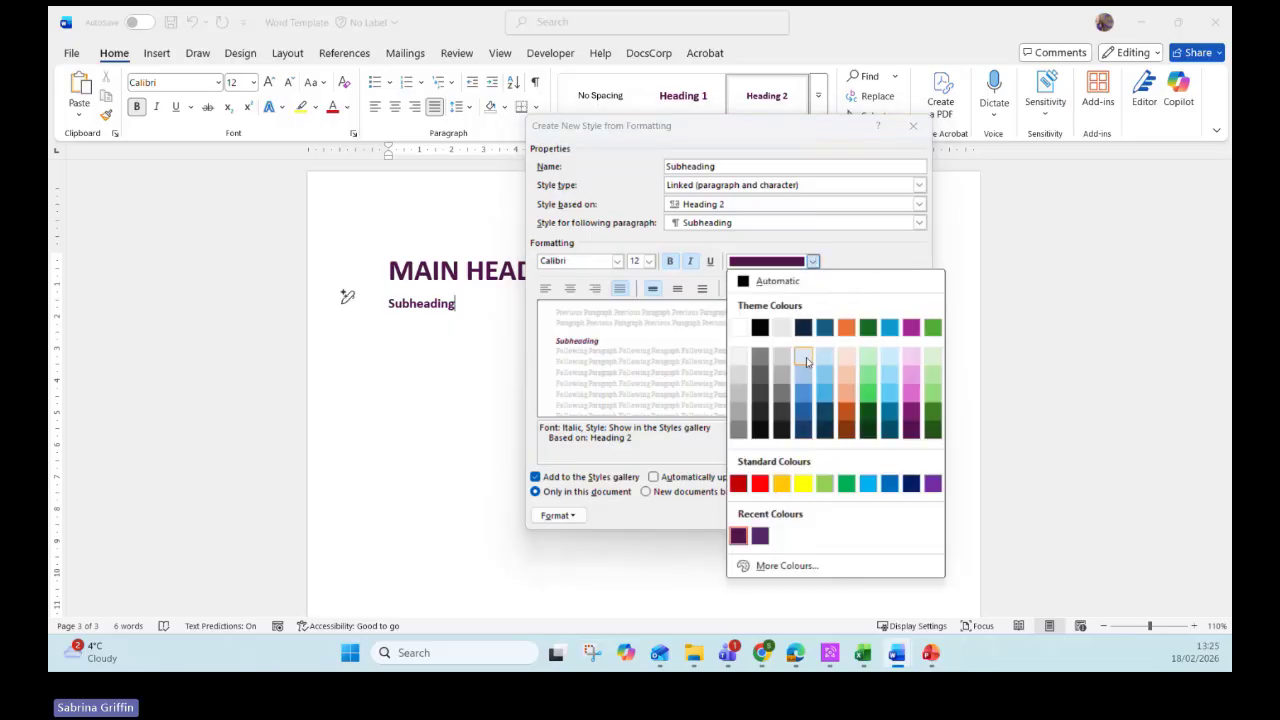
{"action": "left_click", "coordinate": [781, 418]}
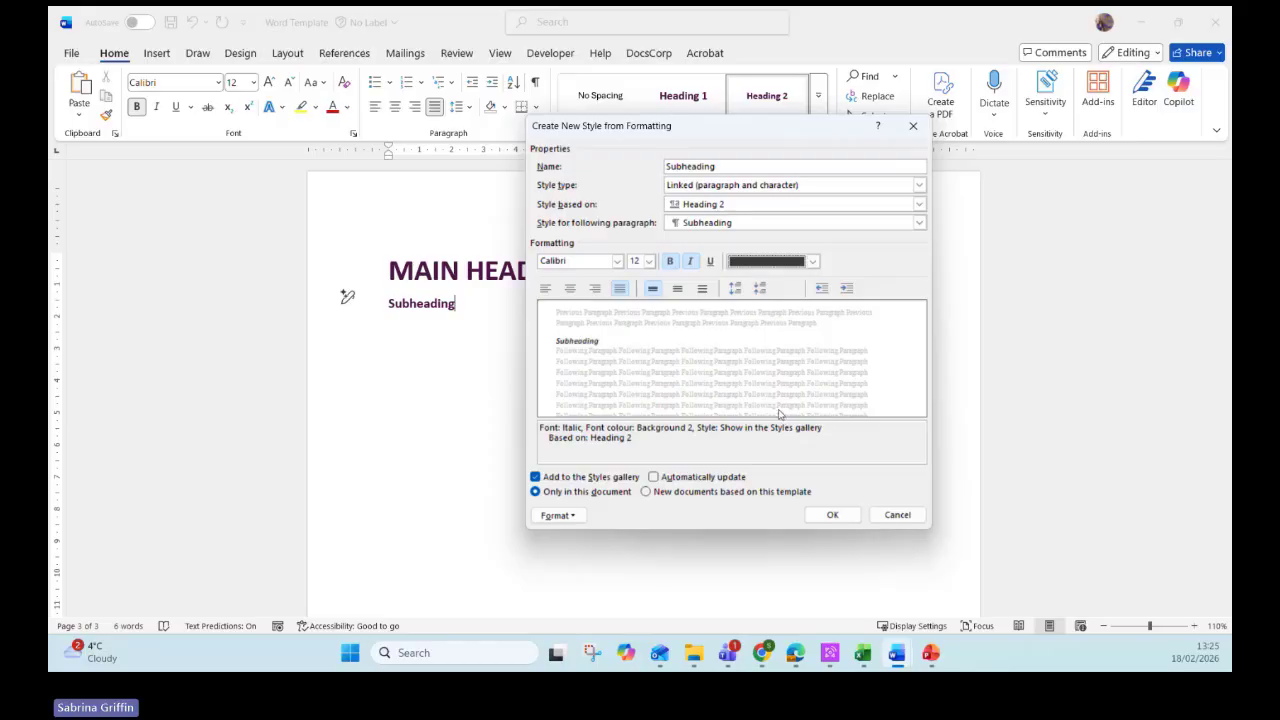
{"action": "left_click", "coordinate": [812, 261]}
{"action": "left_click", "coordinate": [767, 331]}
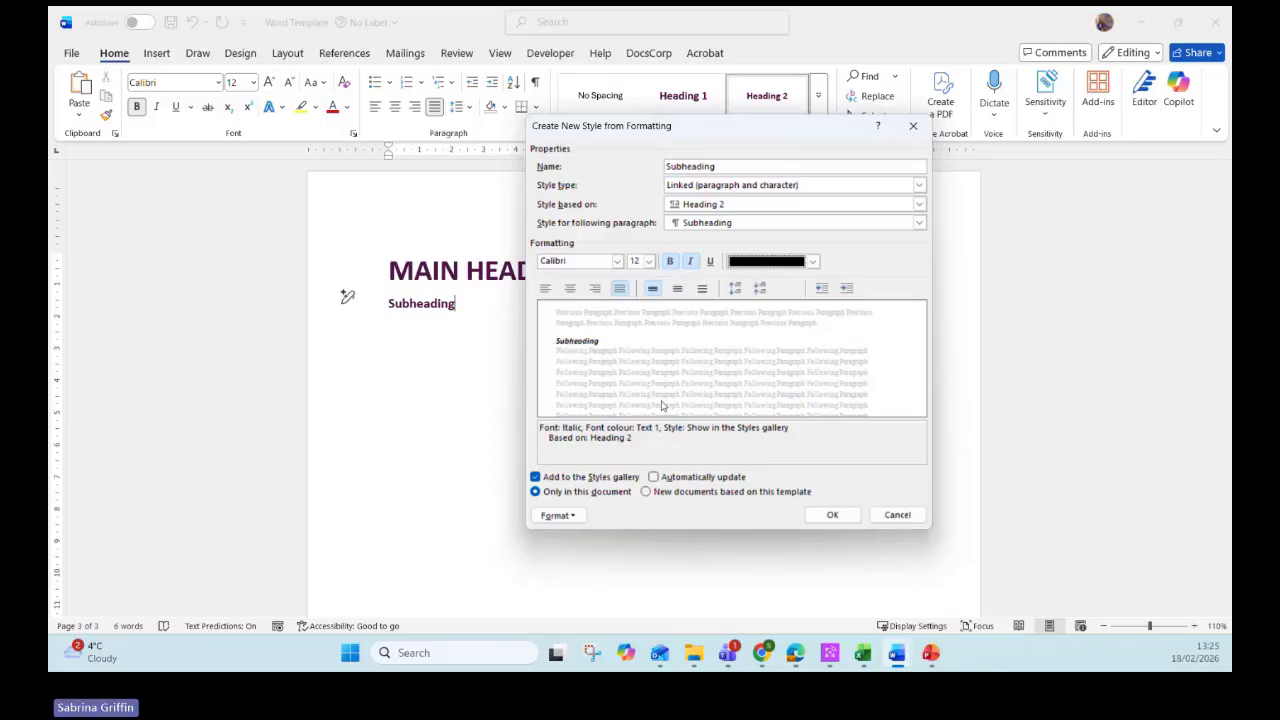
- Add light grey Background 2 paragraph shading to the Subheading style and save it for new documents based on this template
{"action": "left_click", "coordinate": [585, 516]}
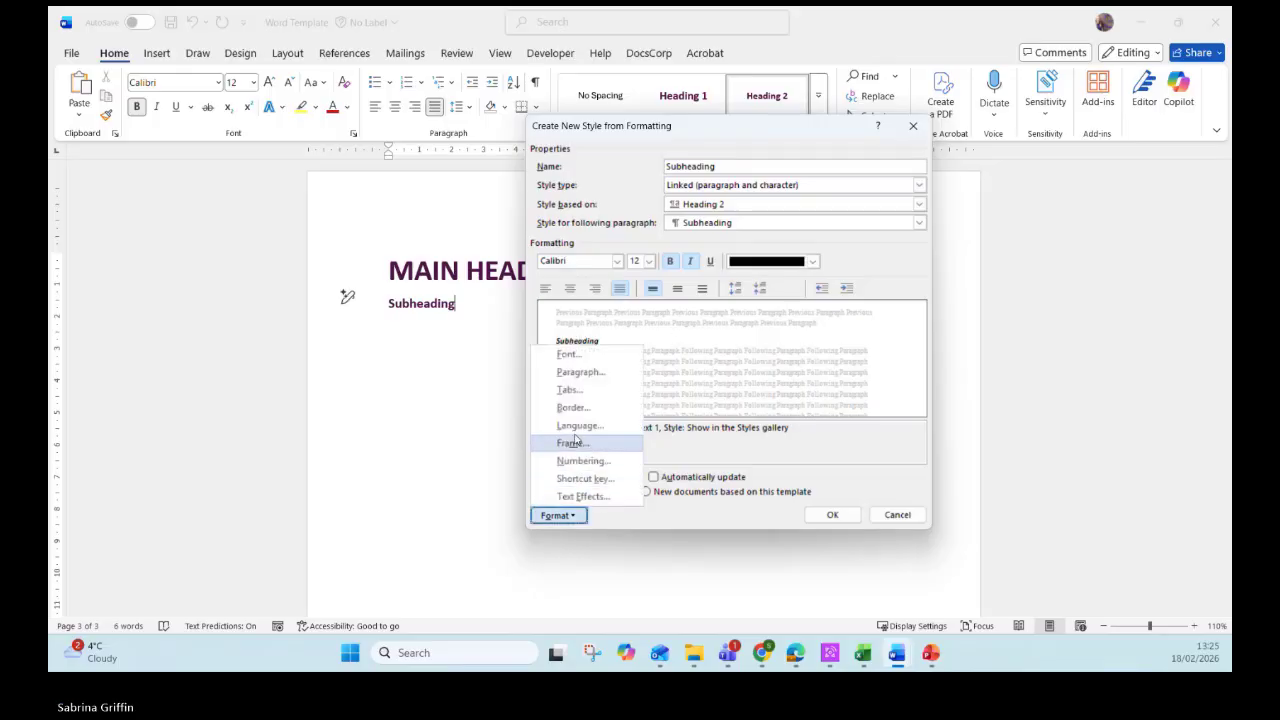
{"action": "left_click", "coordinate": [561, 412]}
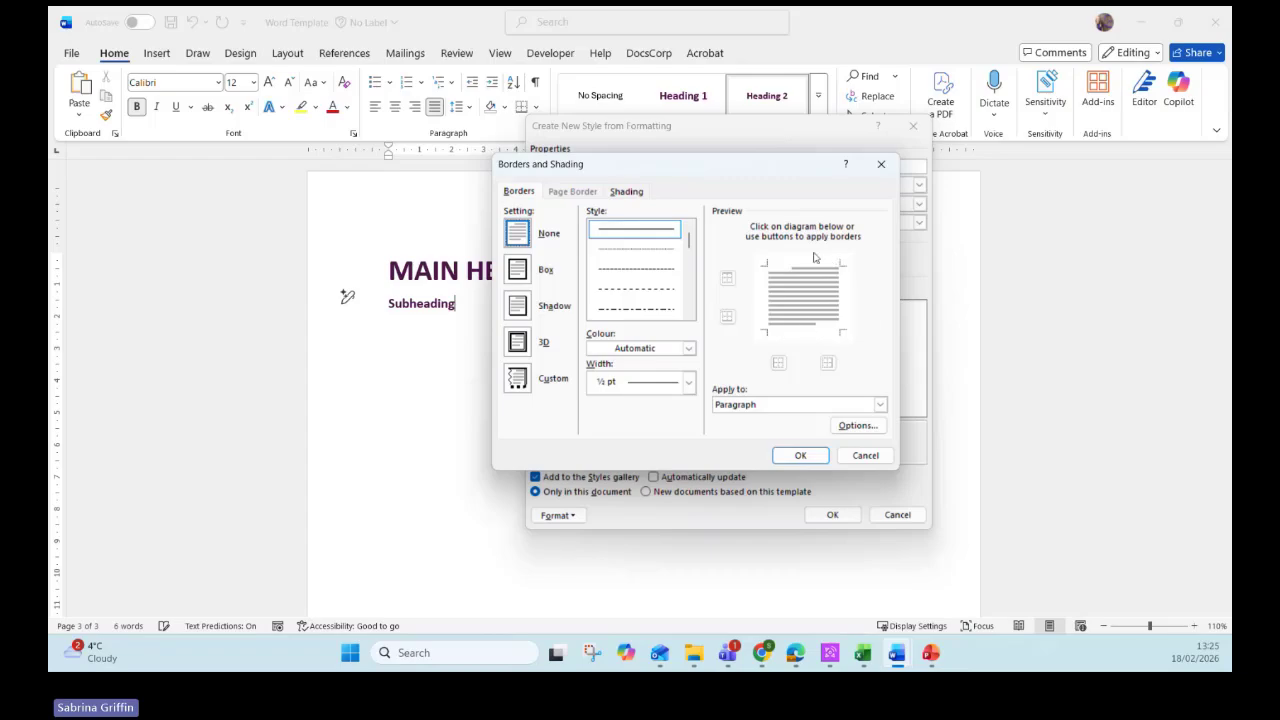
{"action": "left_click", "coordinate": [636, 193]}
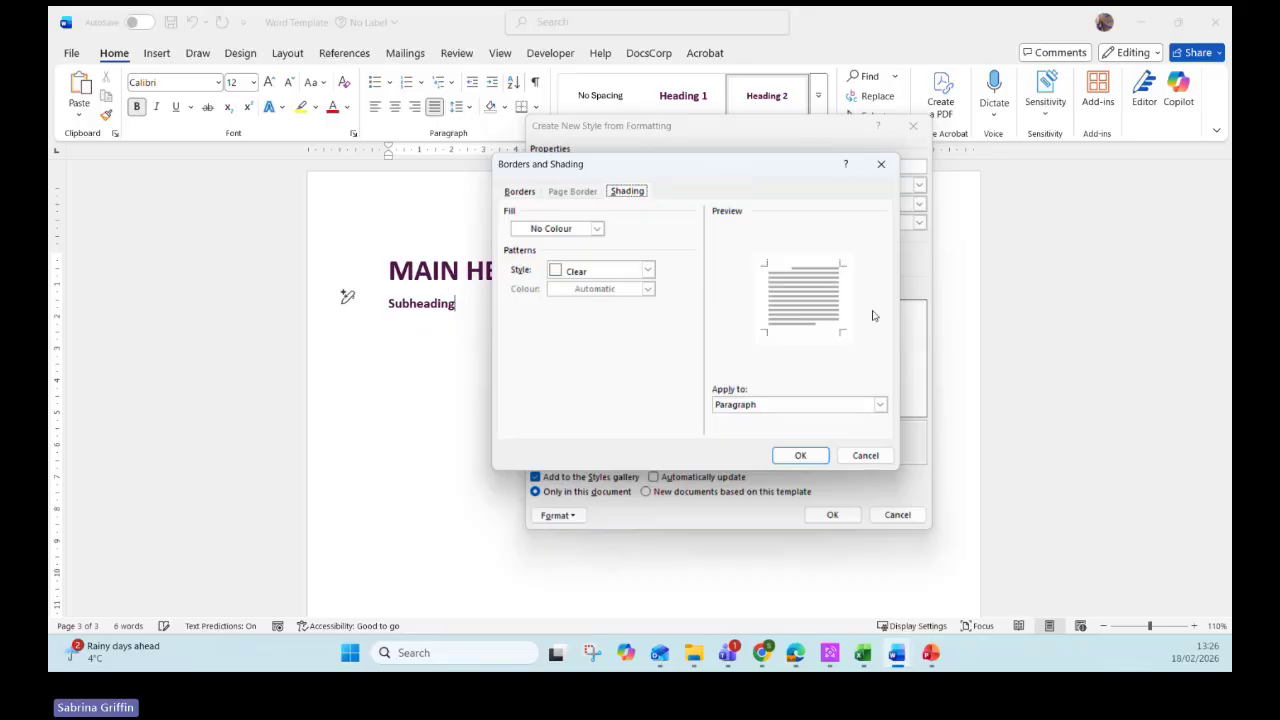
{"action": "left_click", "coordinate": [597, 229]}
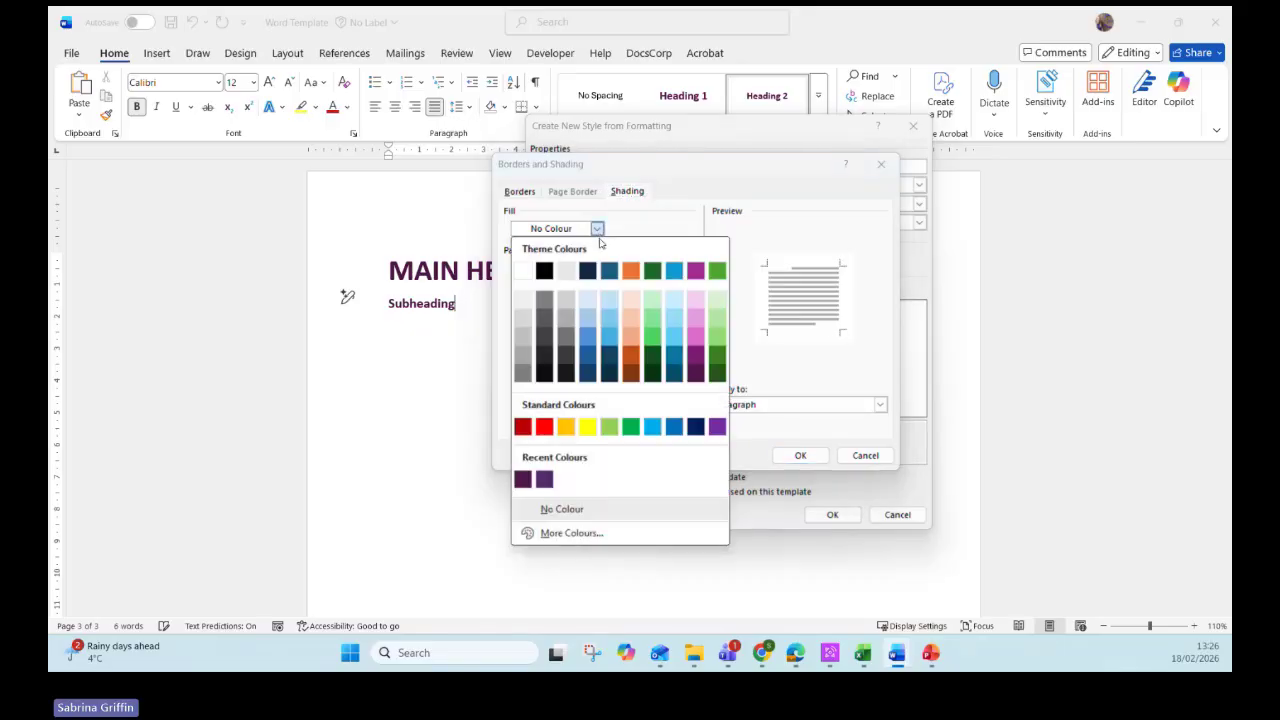
{"action": "left_click", "coordinate": [567, 273]}
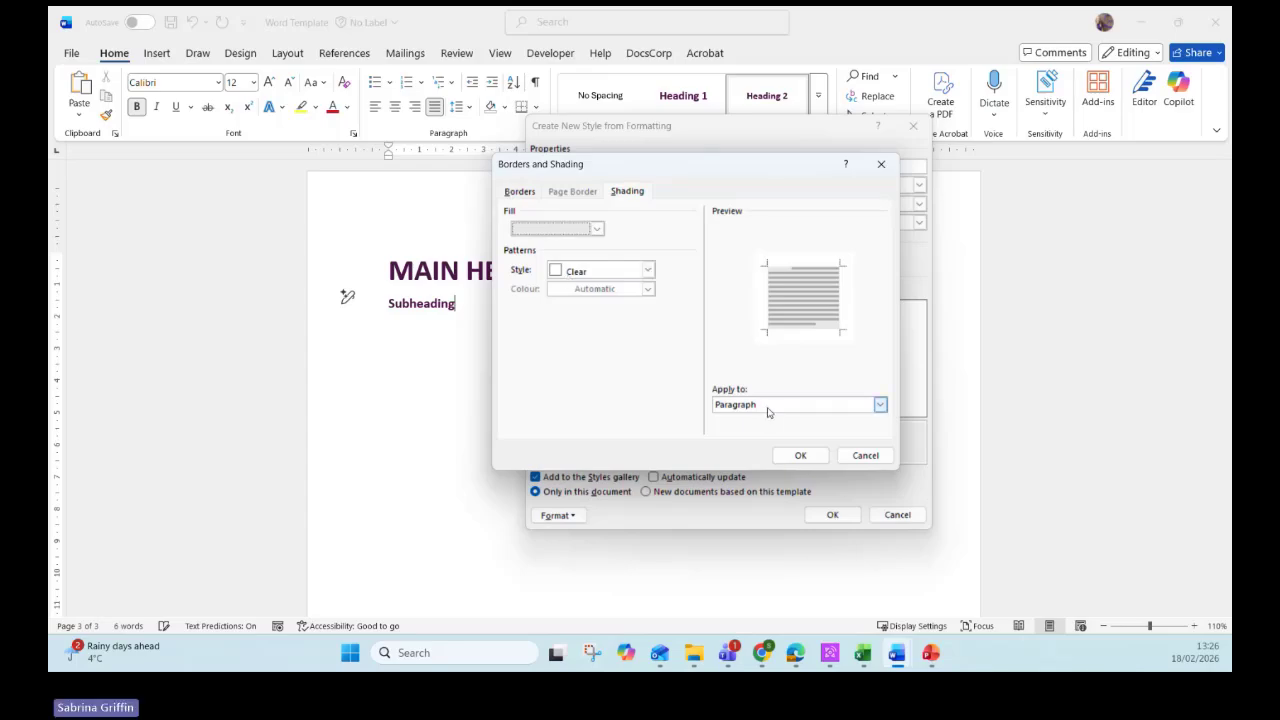
{"action": "left_click", "coordinate": [800, 455]}
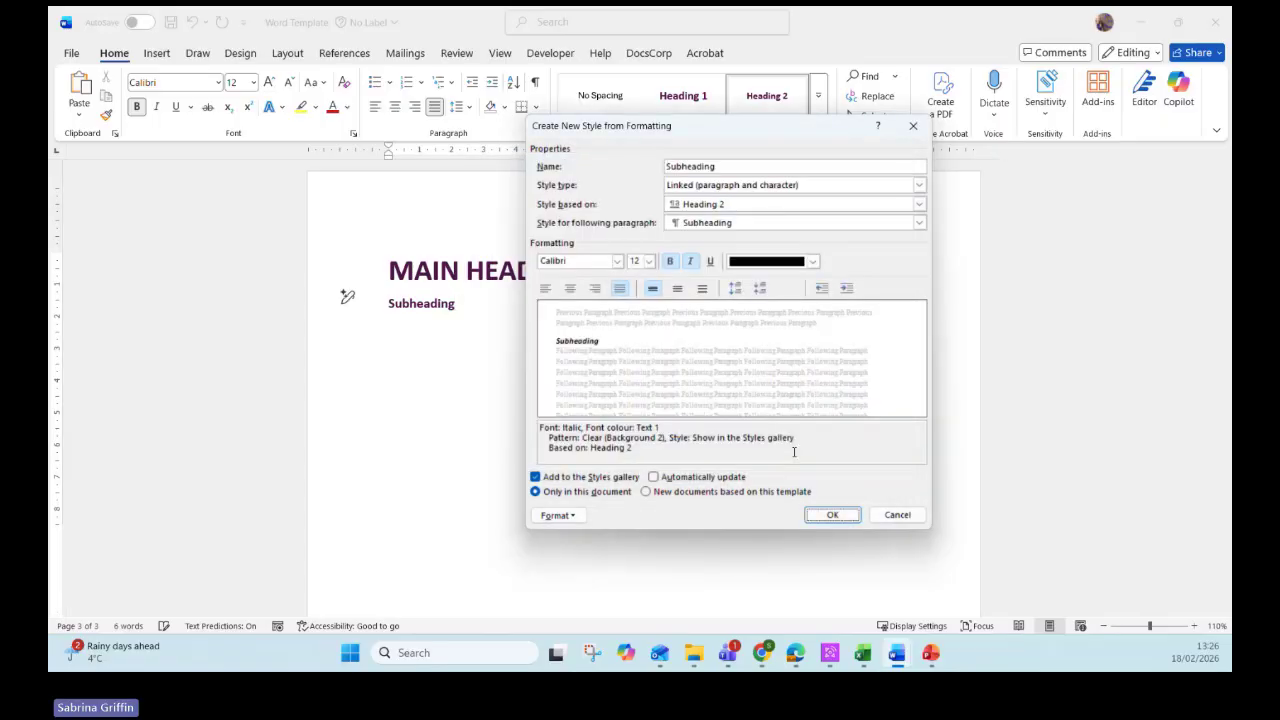
{"action": "left_click", "coordinate": [696, 493]}
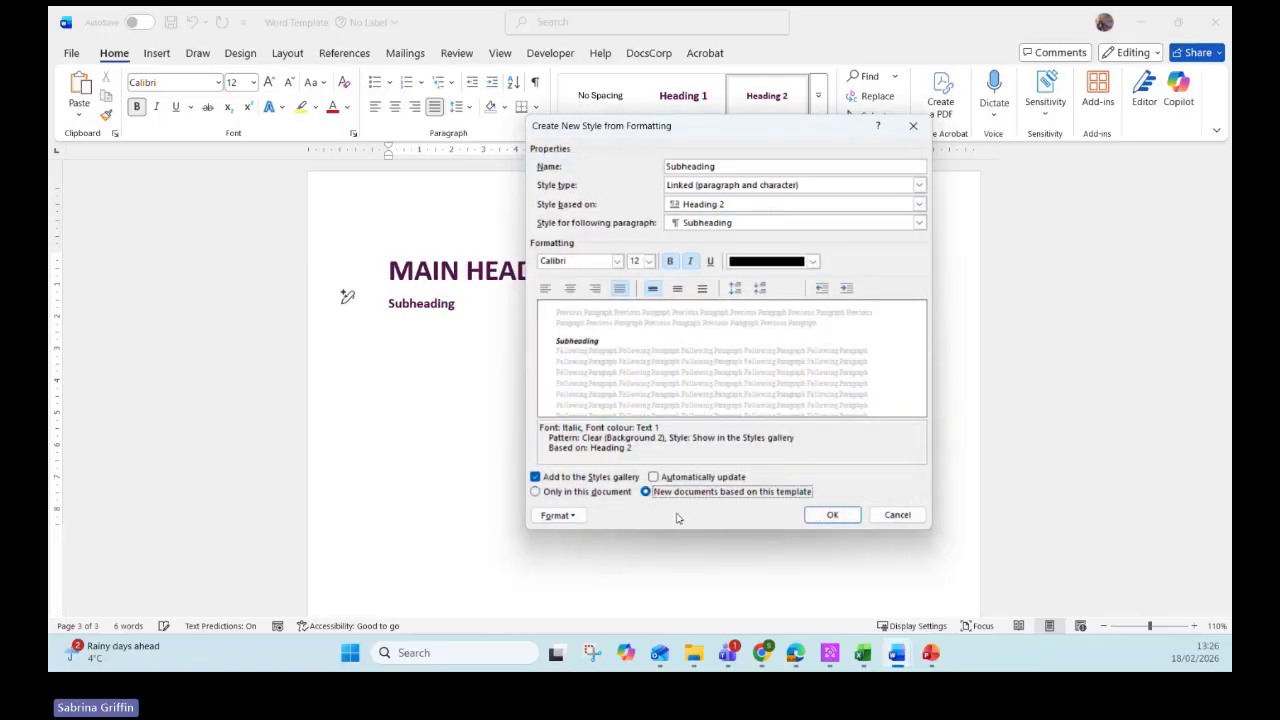
{"action": "left_click", "coordinate": [820, 517]}
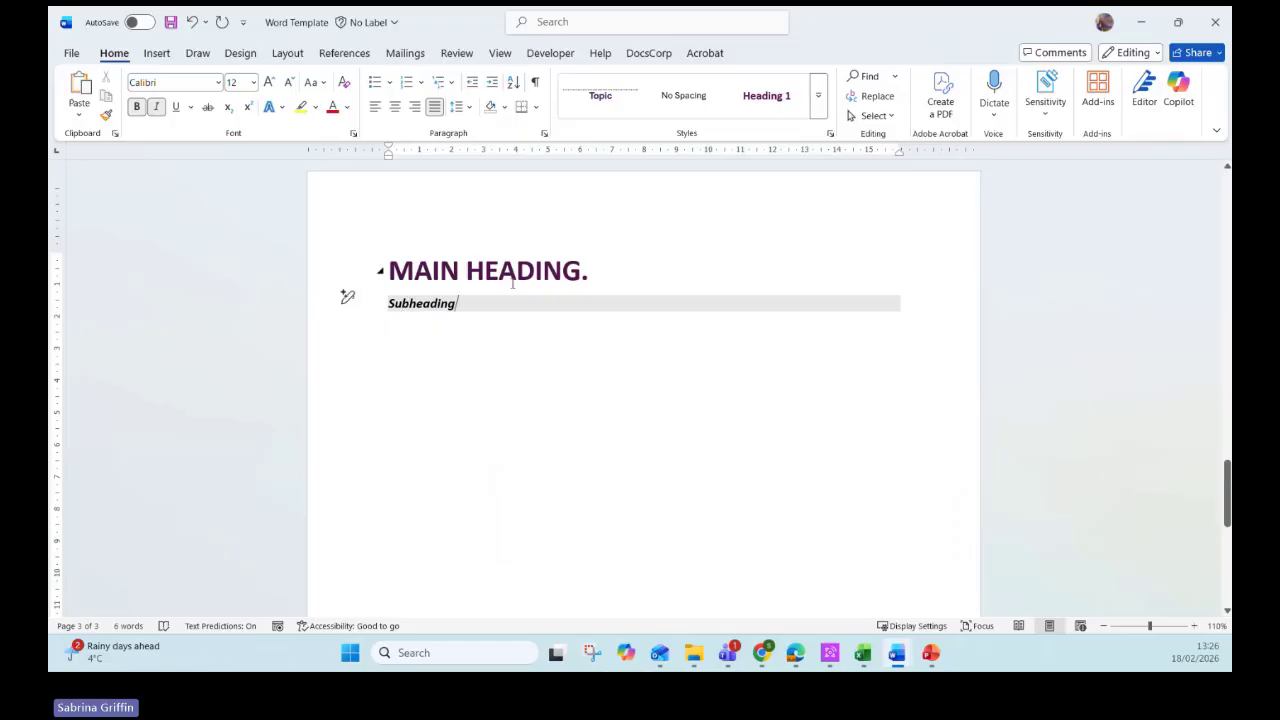
- Modify the Subheading style to use font size 14
{"action": "left_click", "coordinate": [818, 100]}
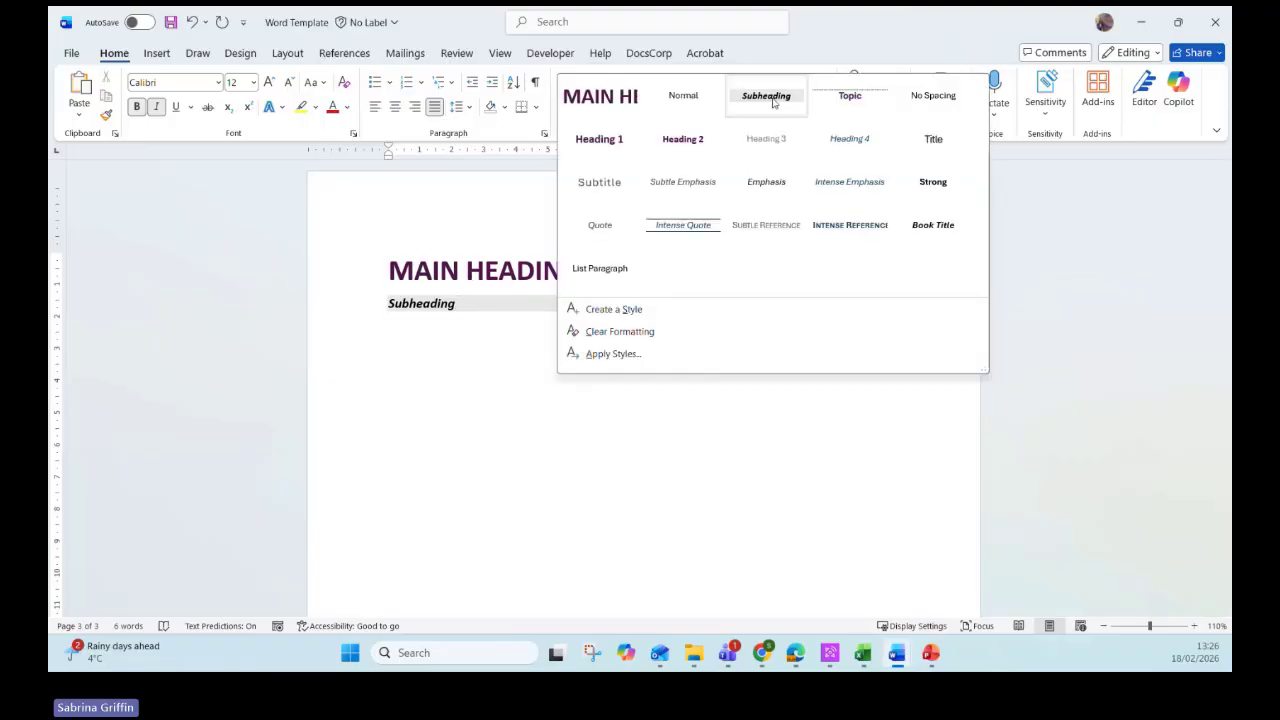
{"action": "right_click", "coordinate": [772, 100]}
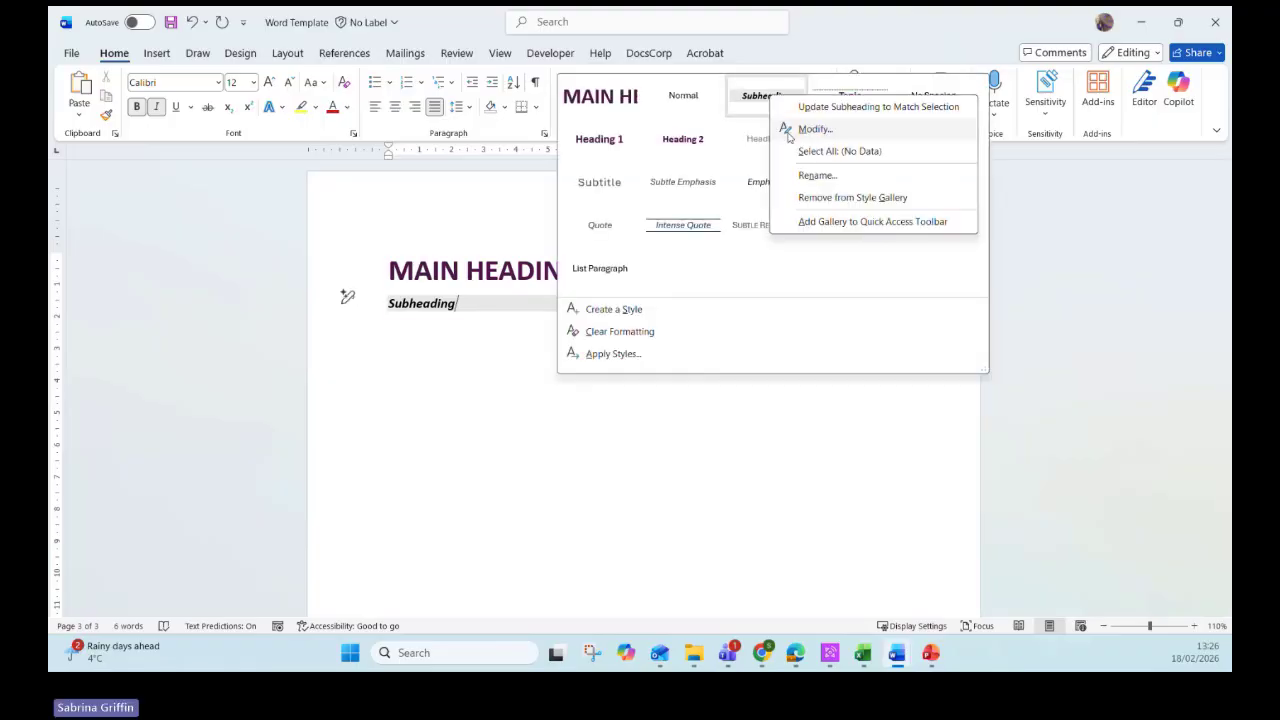
{"action": "left_click", "coordinate": [812, 129]}
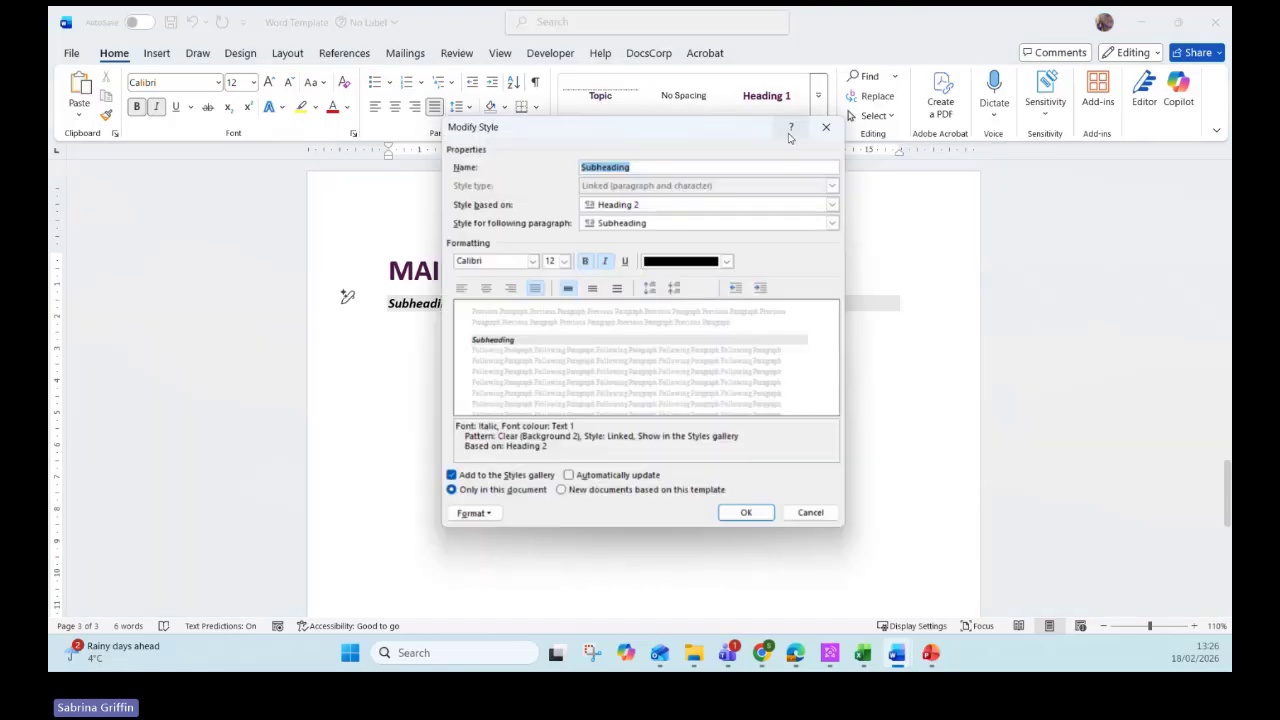
{"action": "left_click", "coordinate": [564, 262]}
{"action": "left_click", "coordinate": [549, 326]}
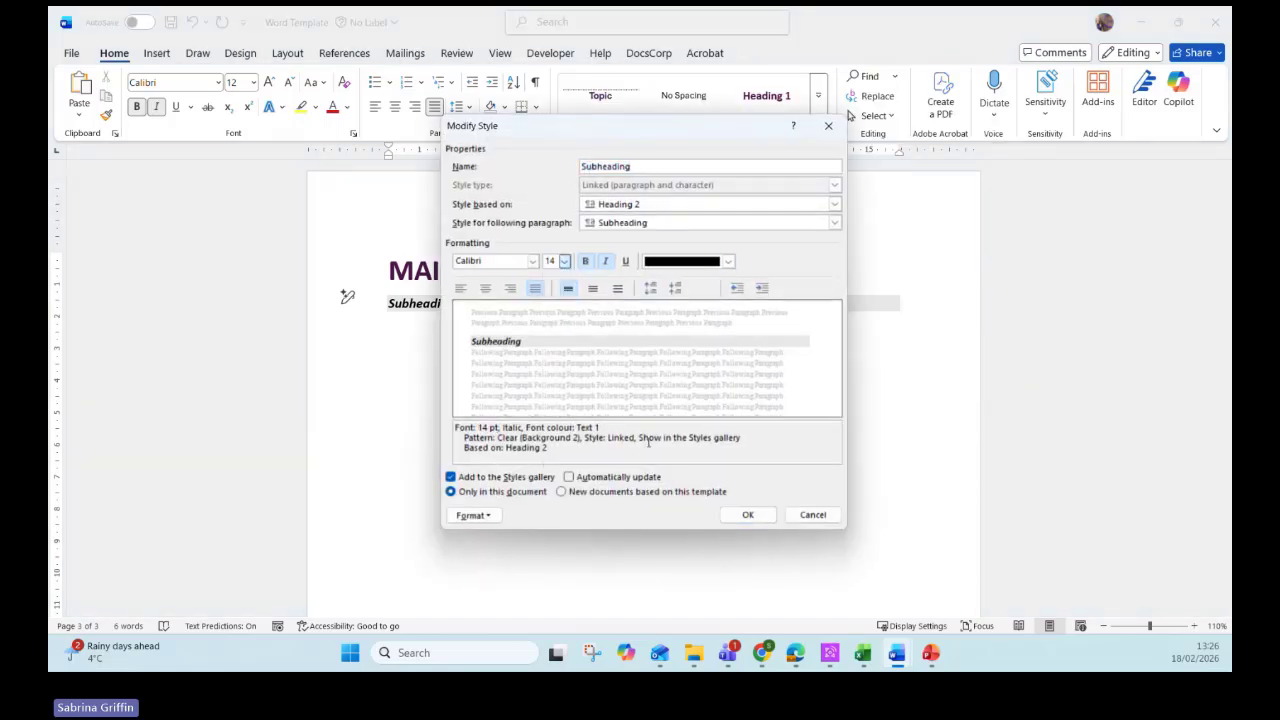
{"action": "left_click", "coordinate": [747, 514]}
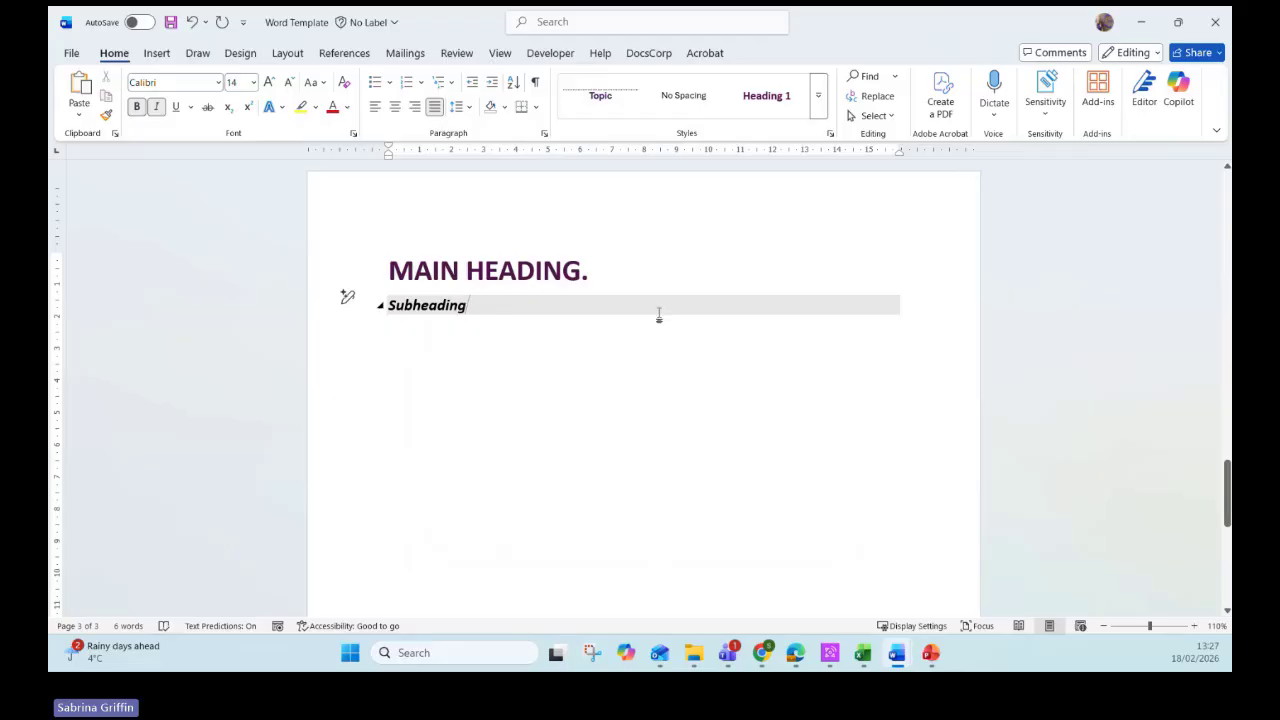
- Test the style of the paragraph following the subheading with some sample text, and remove that paragraph
{"action": "key", "text": "Return"}
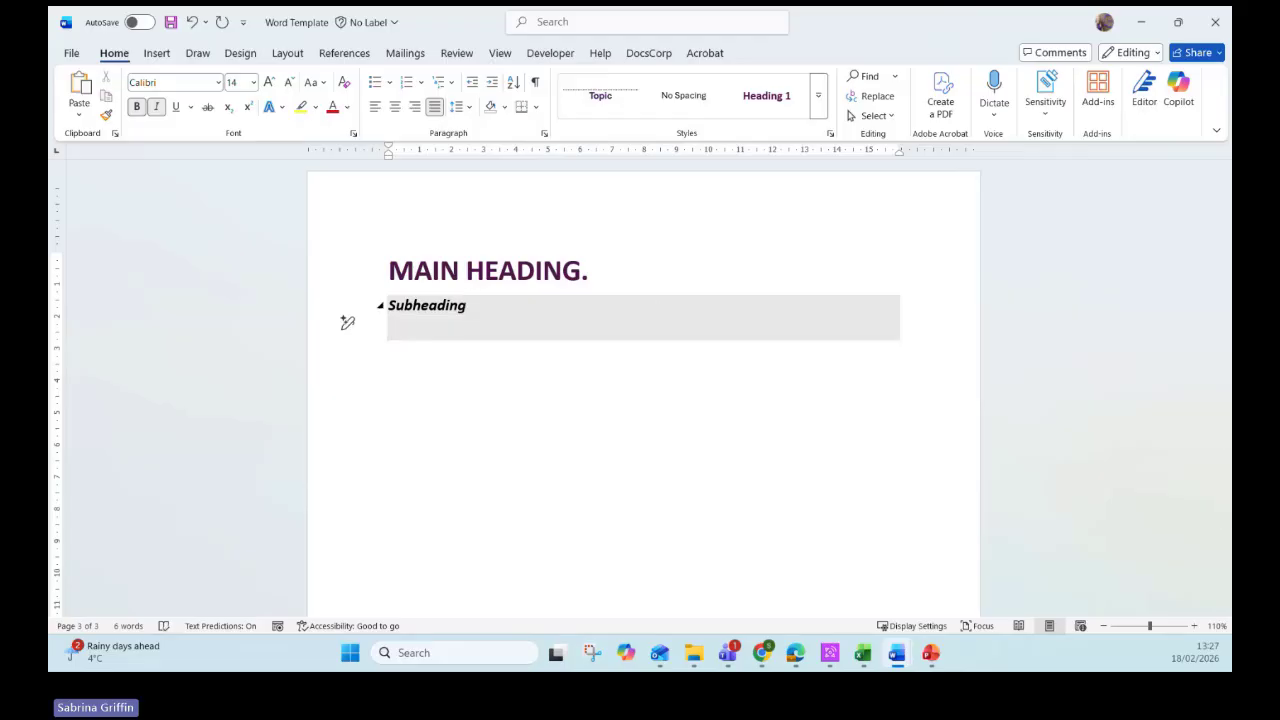
{"action": "key", "text": "BackSpace"}
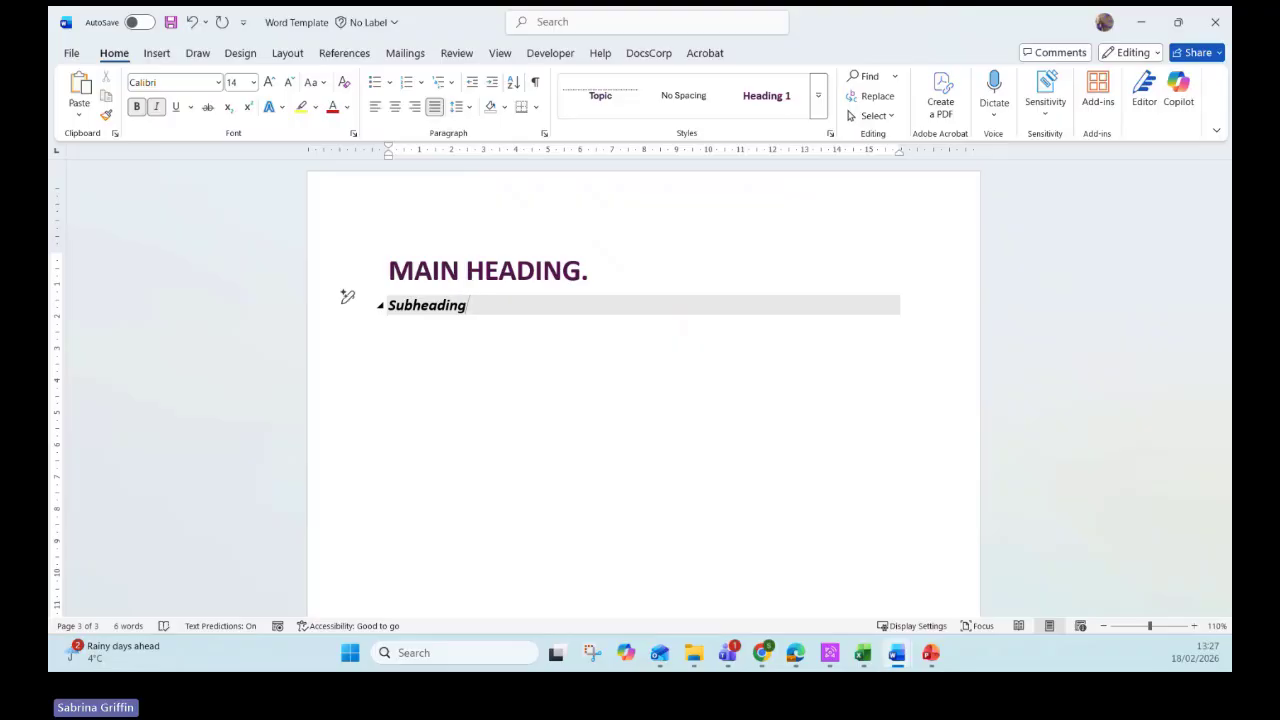
{"action": "key", "text": "Return"}
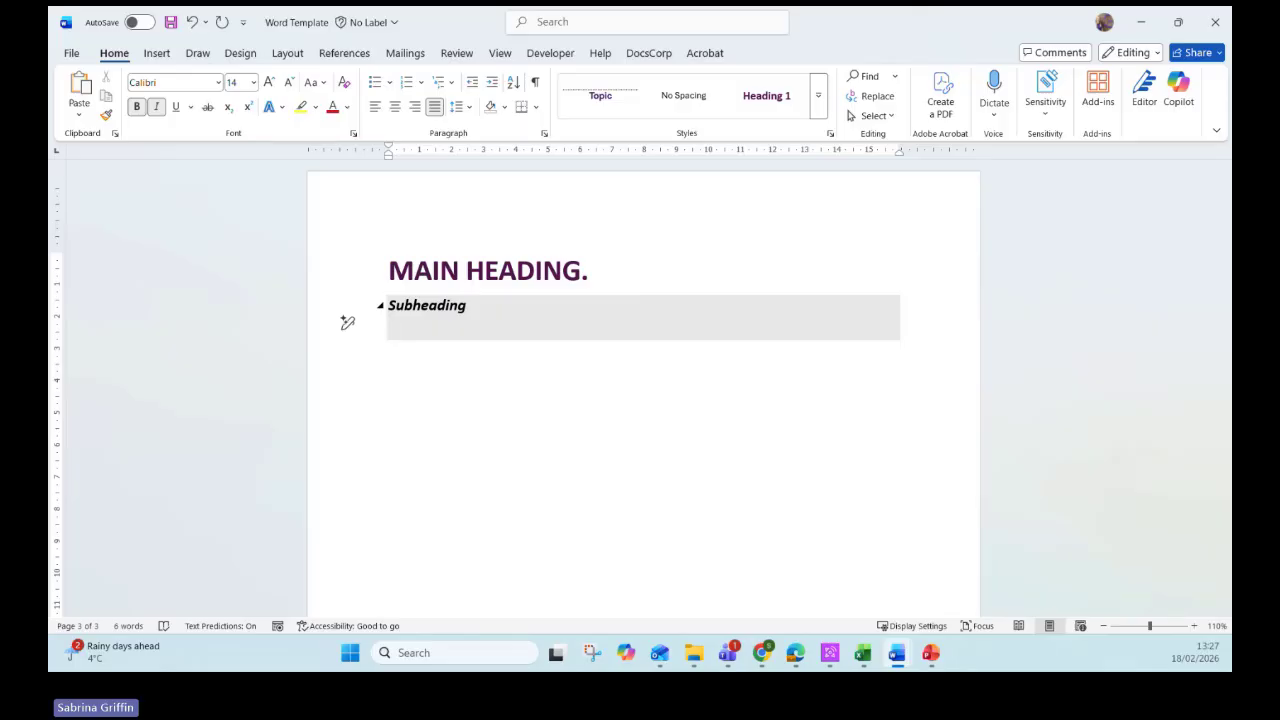
{"action": "type", "text": "hfghg"}
{"action": "key", "text": "BackSpace"}
{"action": "key", "text": "BackSpace"}
{"action": "key", "text": "BackSpace"}
{"action": "key", "text": "BackSpace"}
{"action": "key", "text": "BackSpace"}
{"action": "key", "text": "BackSpace"}
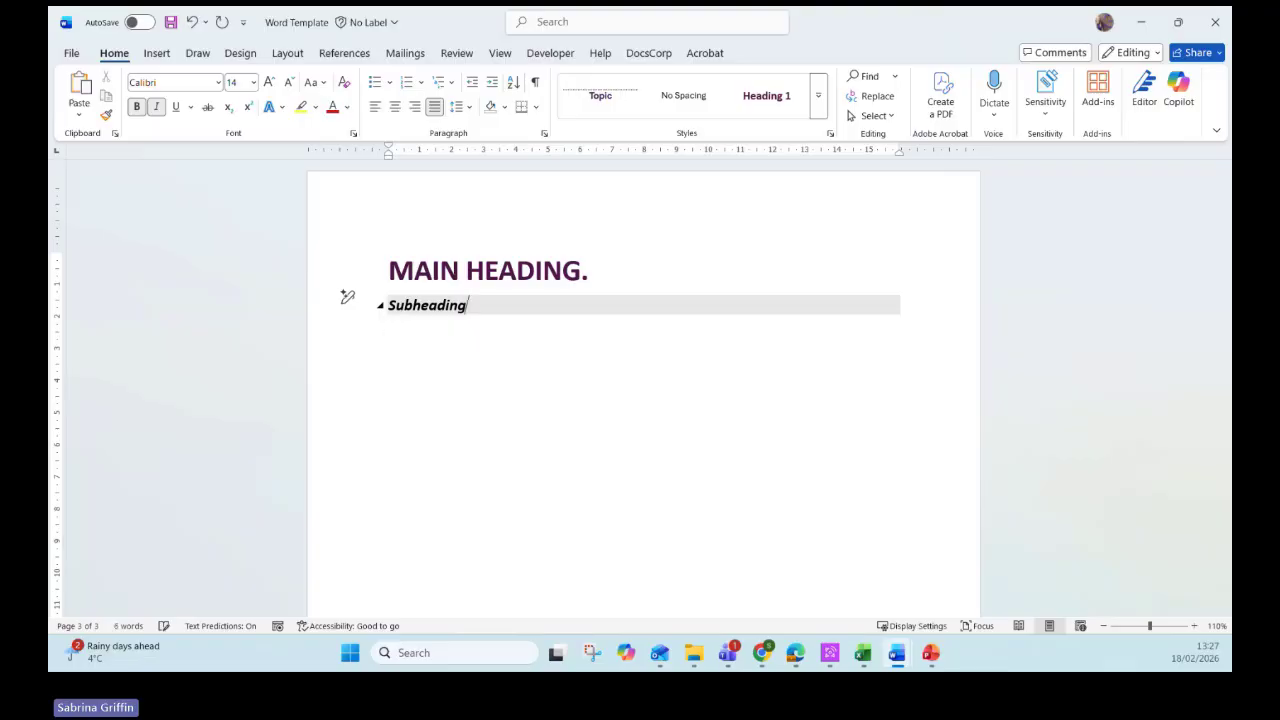
- Modify the Subheading style so that Normal is the style for the following paragraph
{"action": "left_click", "coordinate": [820, 119]}
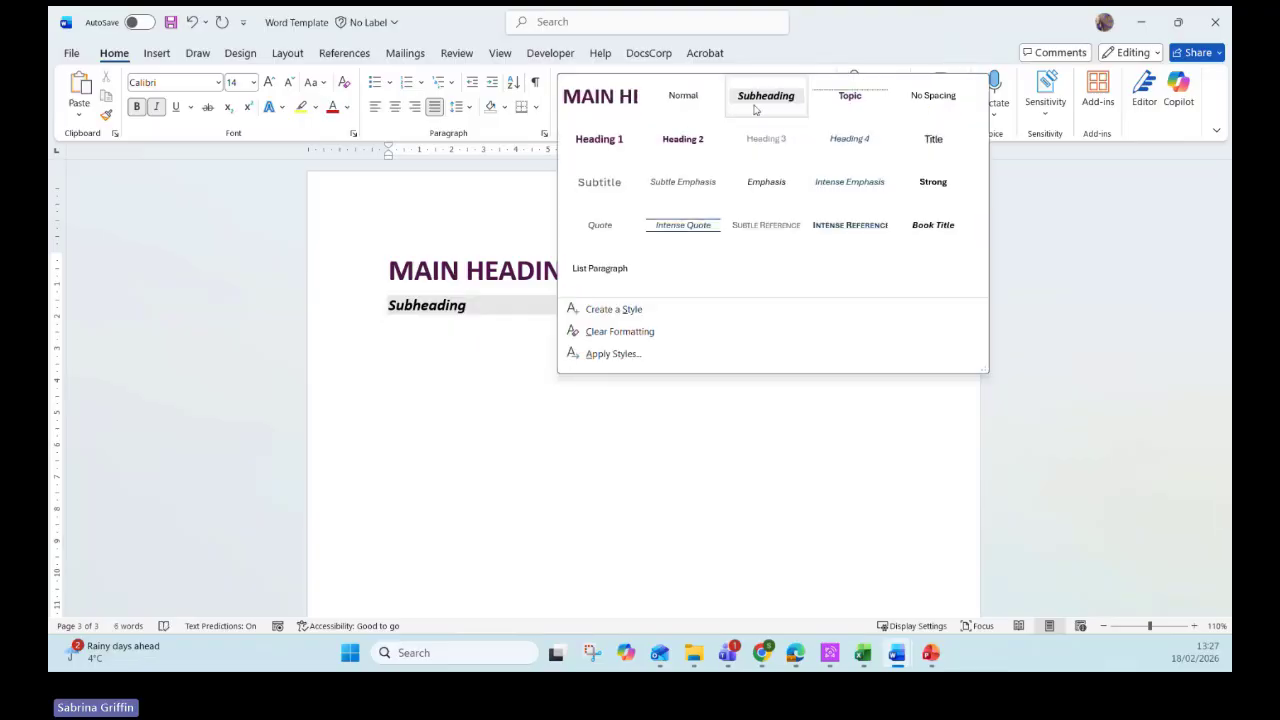
{"action": "right_click", "coordinate": [762, 100]}
{"action": "left_click", "coordinate": [770, 140]}
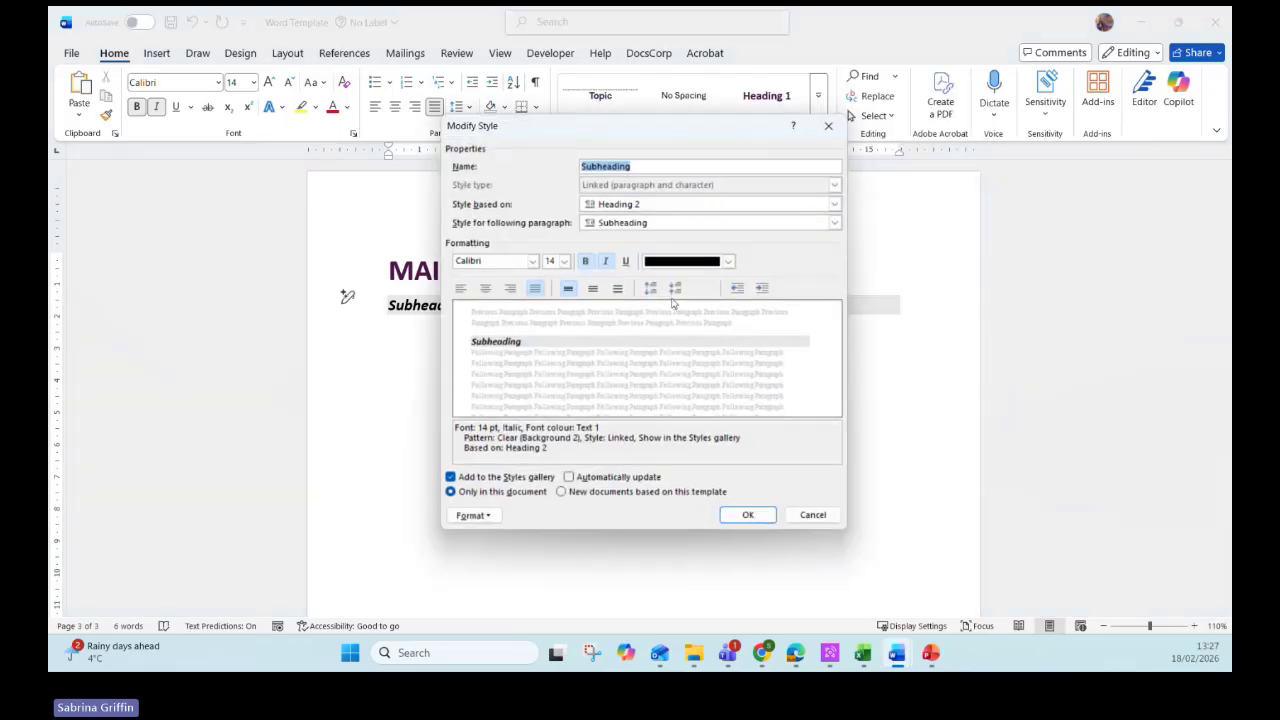
{"action": "left_click", "coordinate": [607, 228]}
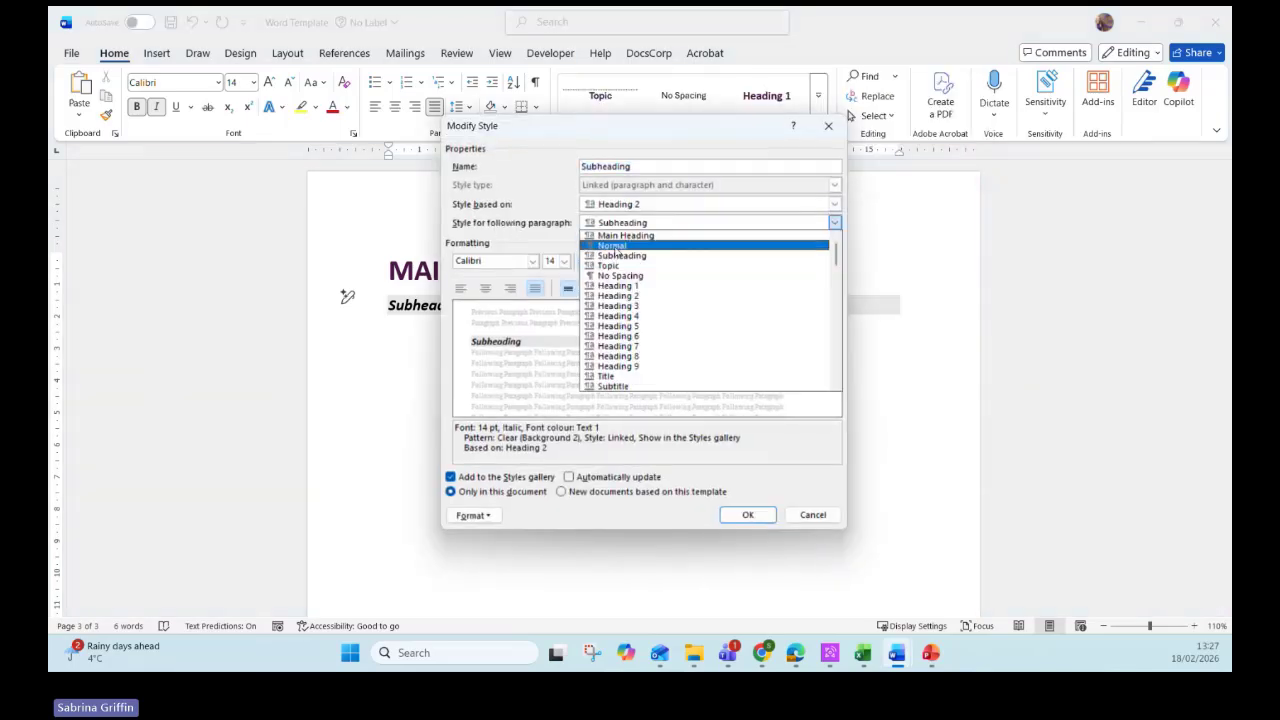
{"action": "left_click", "coordinate": [610, 240]}
{"action": "left_click", "coordinate": [746, 515]}
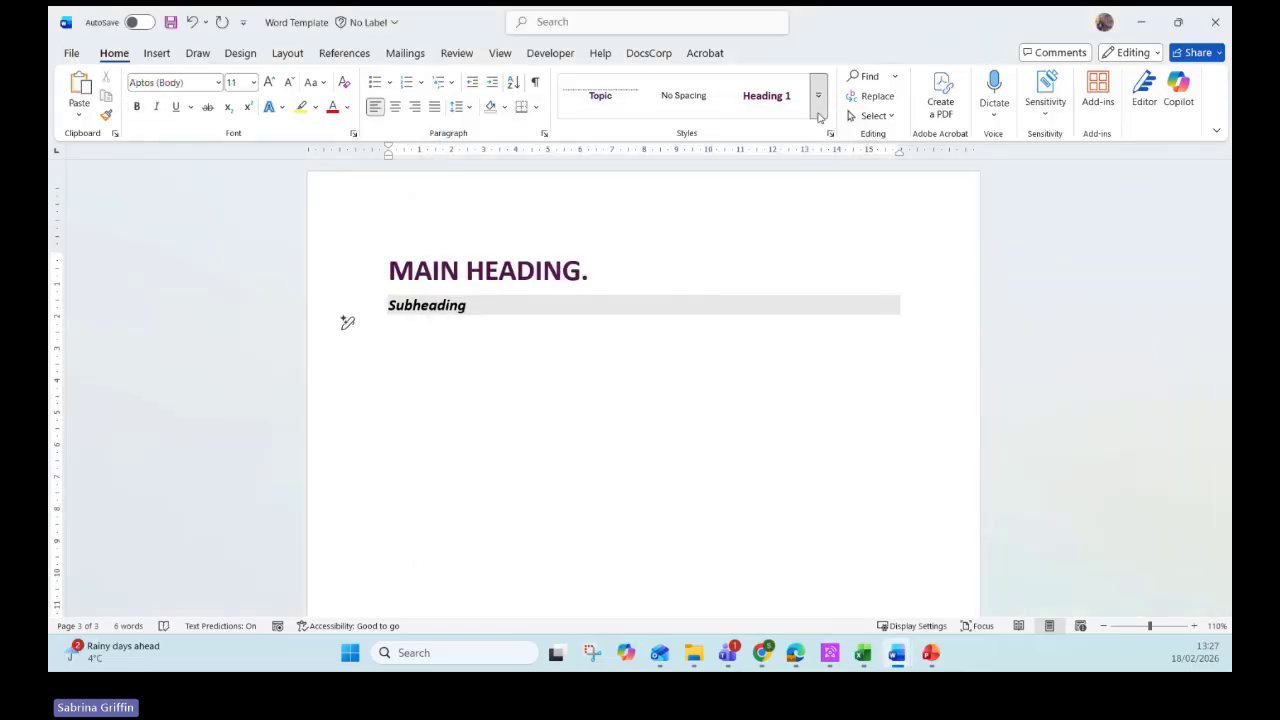
- Add the line "Topic heading" in Heading 3 style below the subheading
{"action": "left_click", "coordinate": [818, 117]}
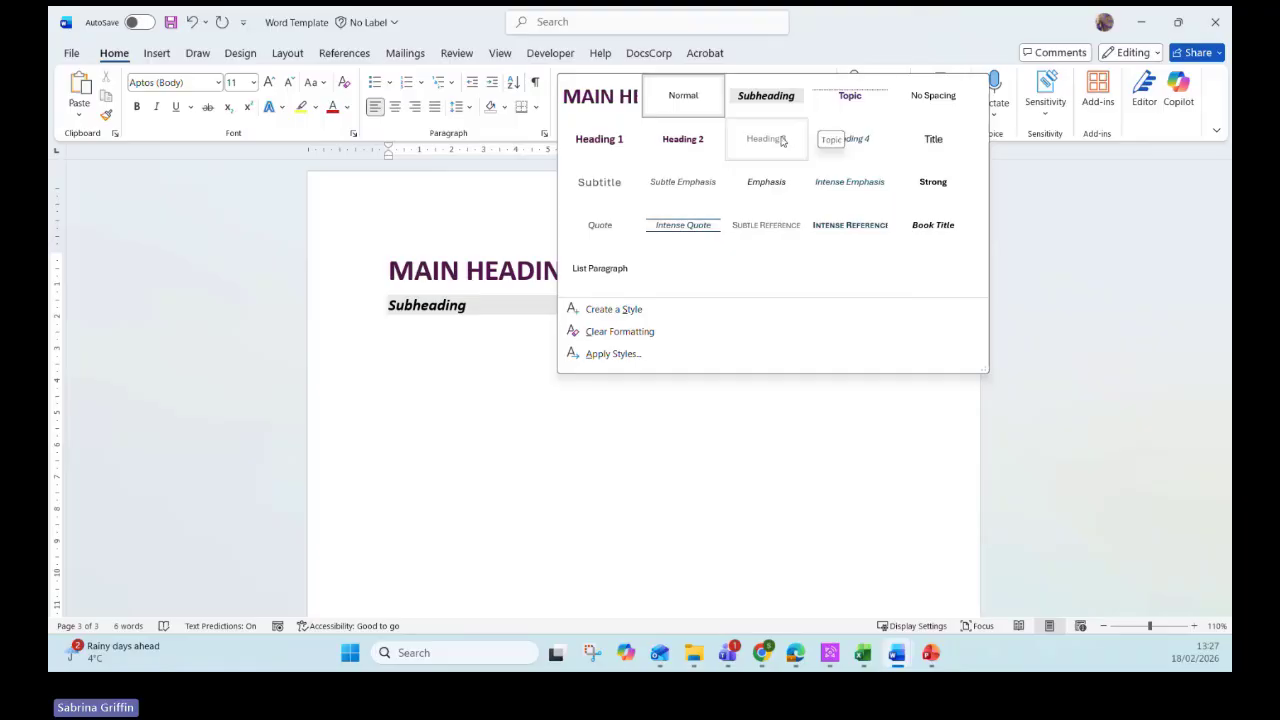
{"action": "left_click", "coordinate": [782, 141]}
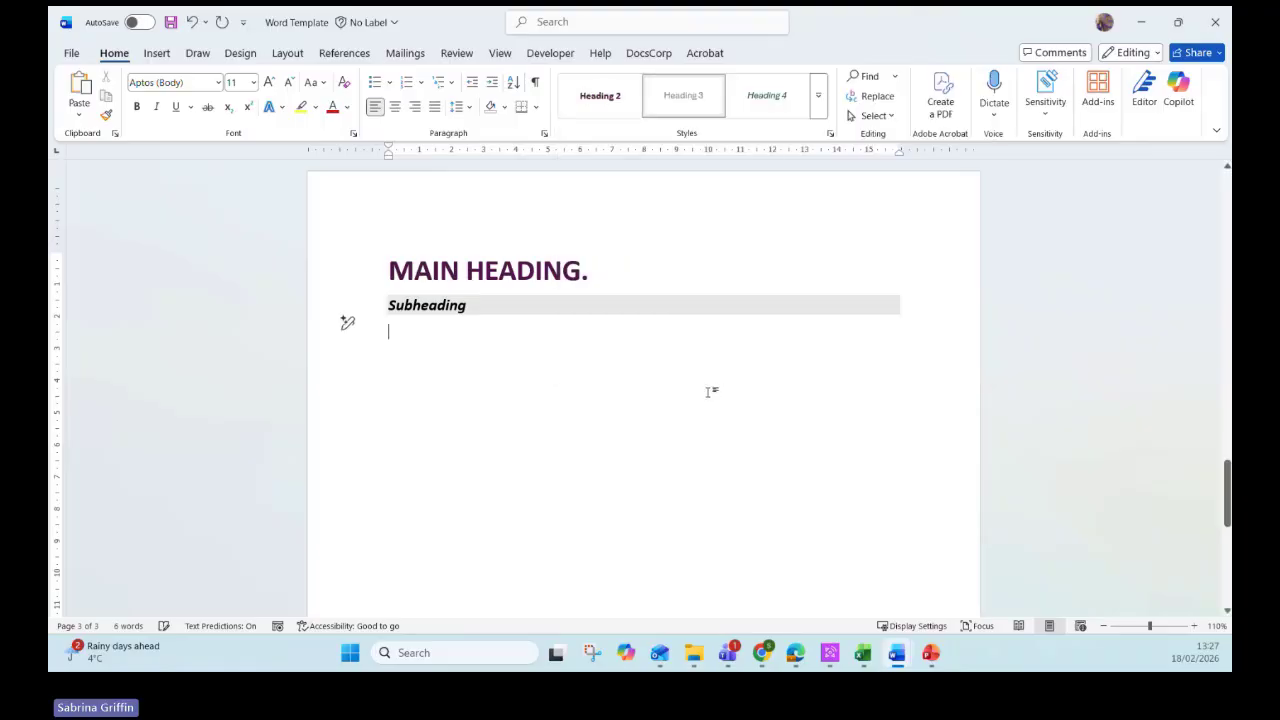
{"action": "type", "text": "Topic he"}
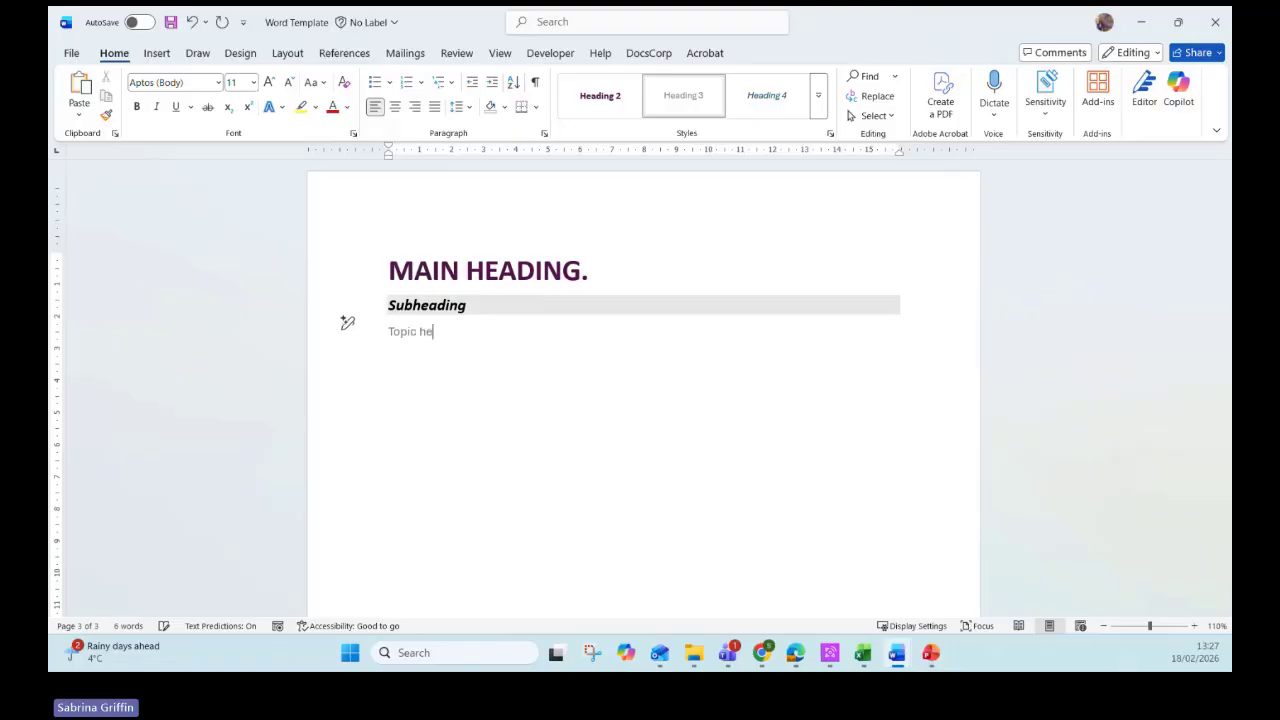
{"action": "type", "text": "ading"}
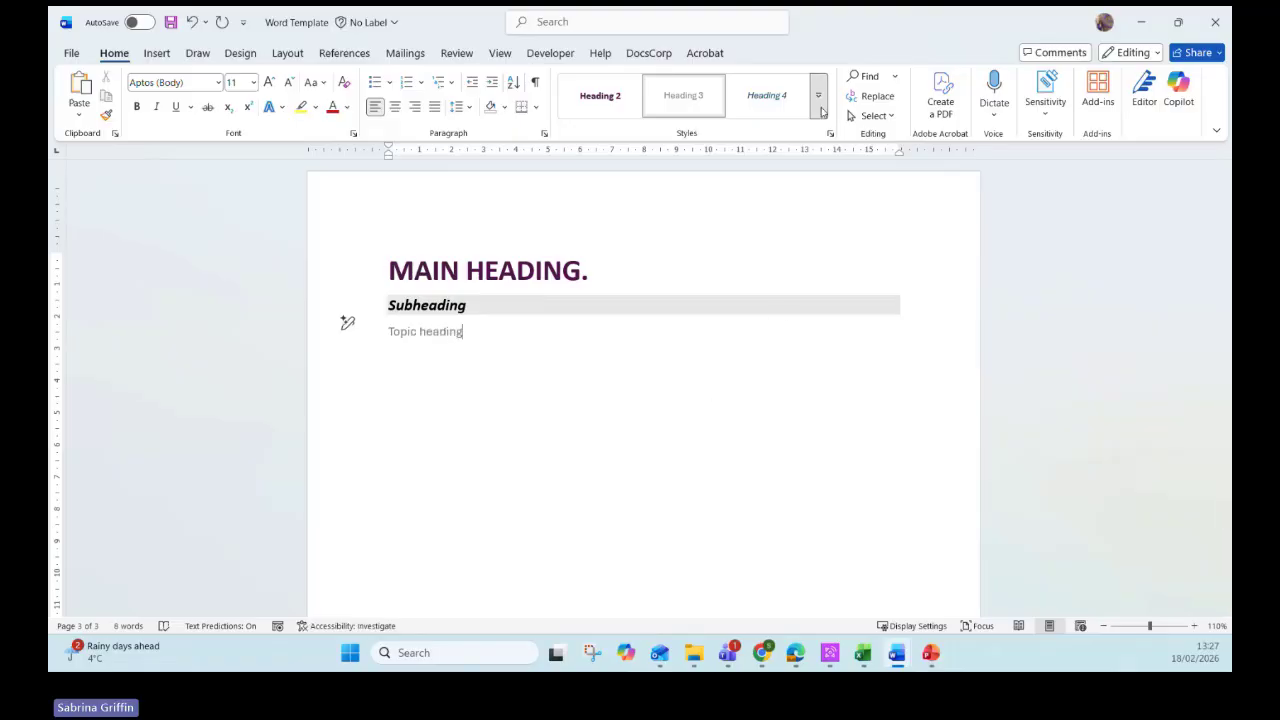
- Create a new style named "Topic heading" from the formatting of the topic line
{"action": "left_click", "coordinate": [818, 106]}
{"action": "right_click", "coordinate": [774, 140]}
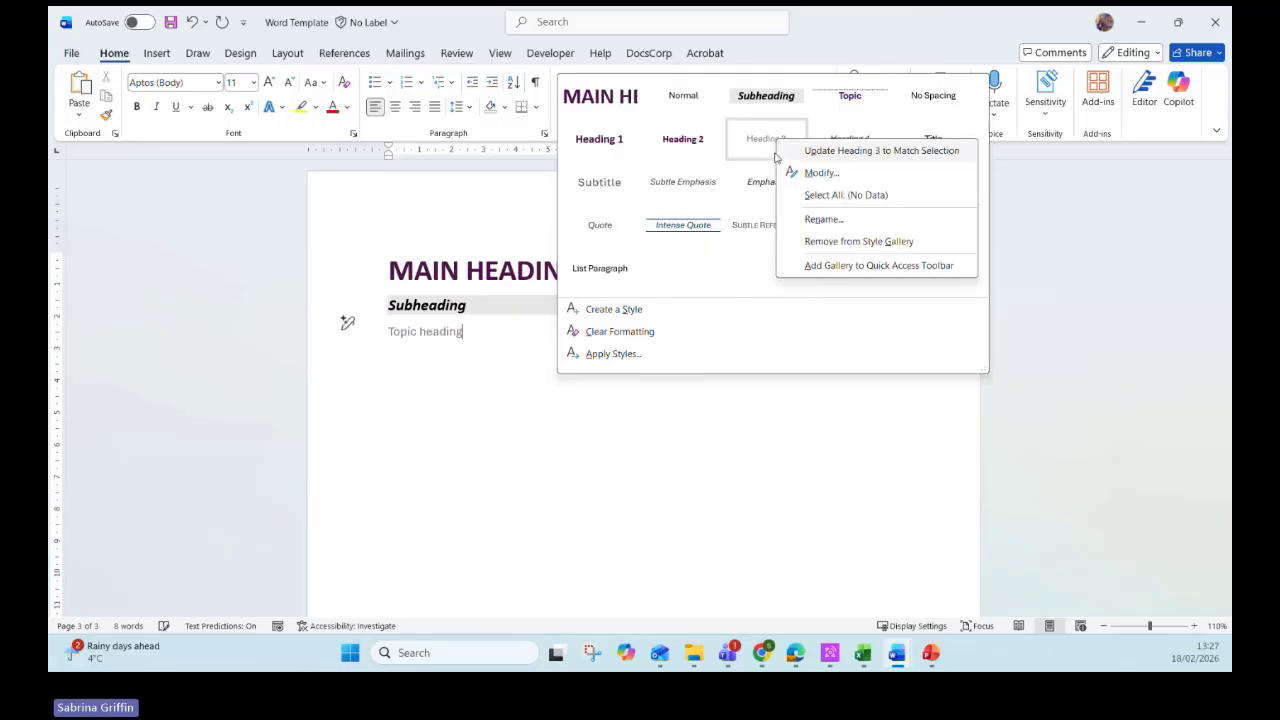
{"action": "left_click", "coordinate": [612, 310]}
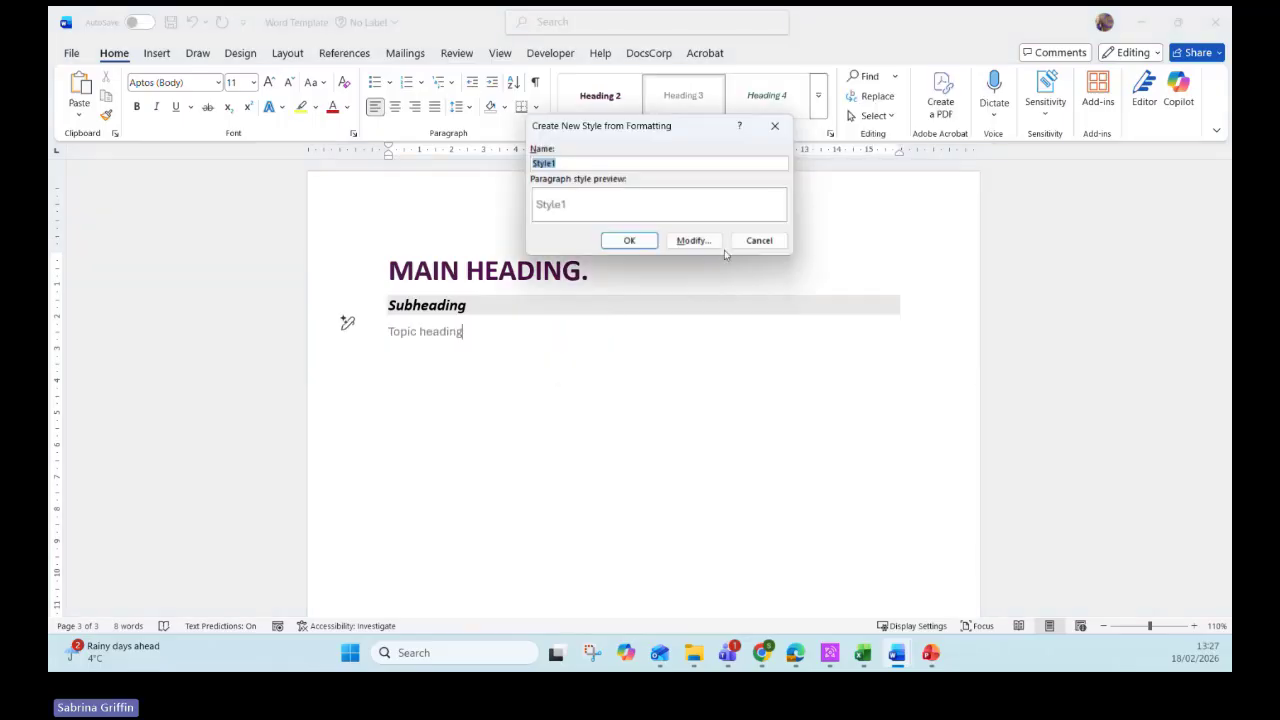
{"action": "type", "text": "topi"}
{"action": "key", "text": "BackSpace"}
{"action": "key", "text": "BackSpace"}
{"action": "key", "text": "BackSpace"}
{"action": "key", "text": "BackSpace"}
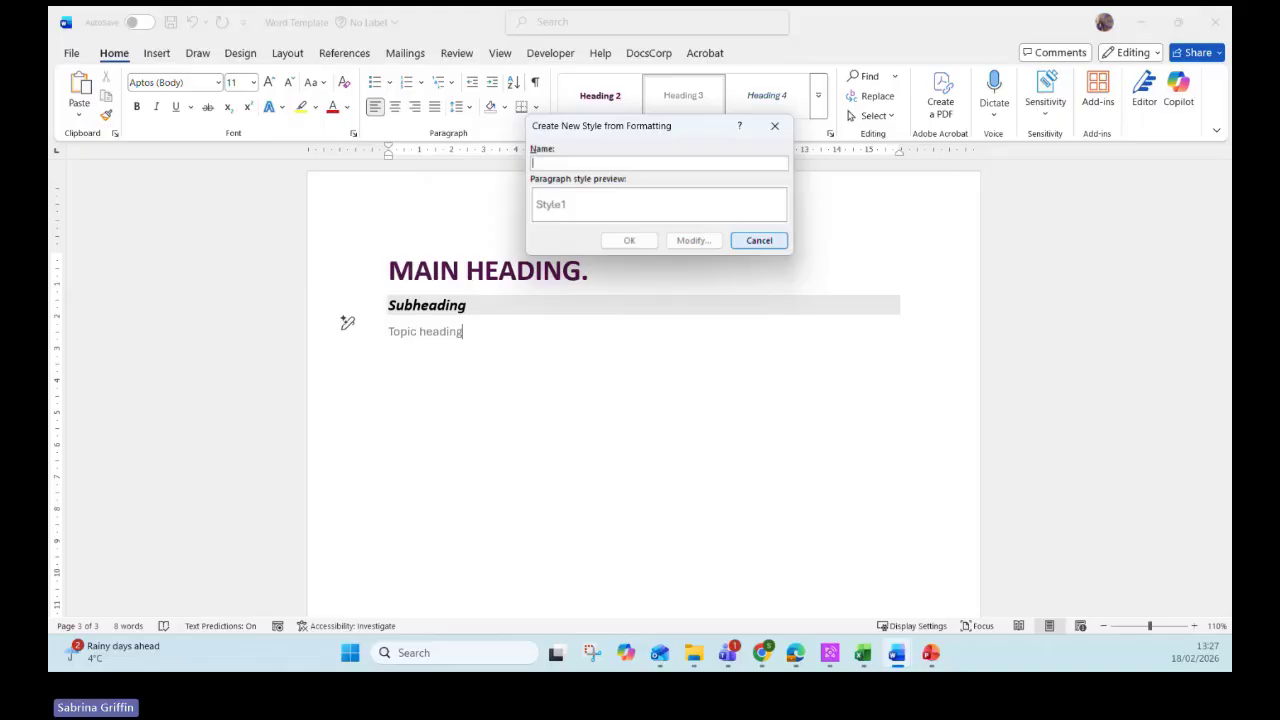
{"action": "type", "text": "Topic heading"}
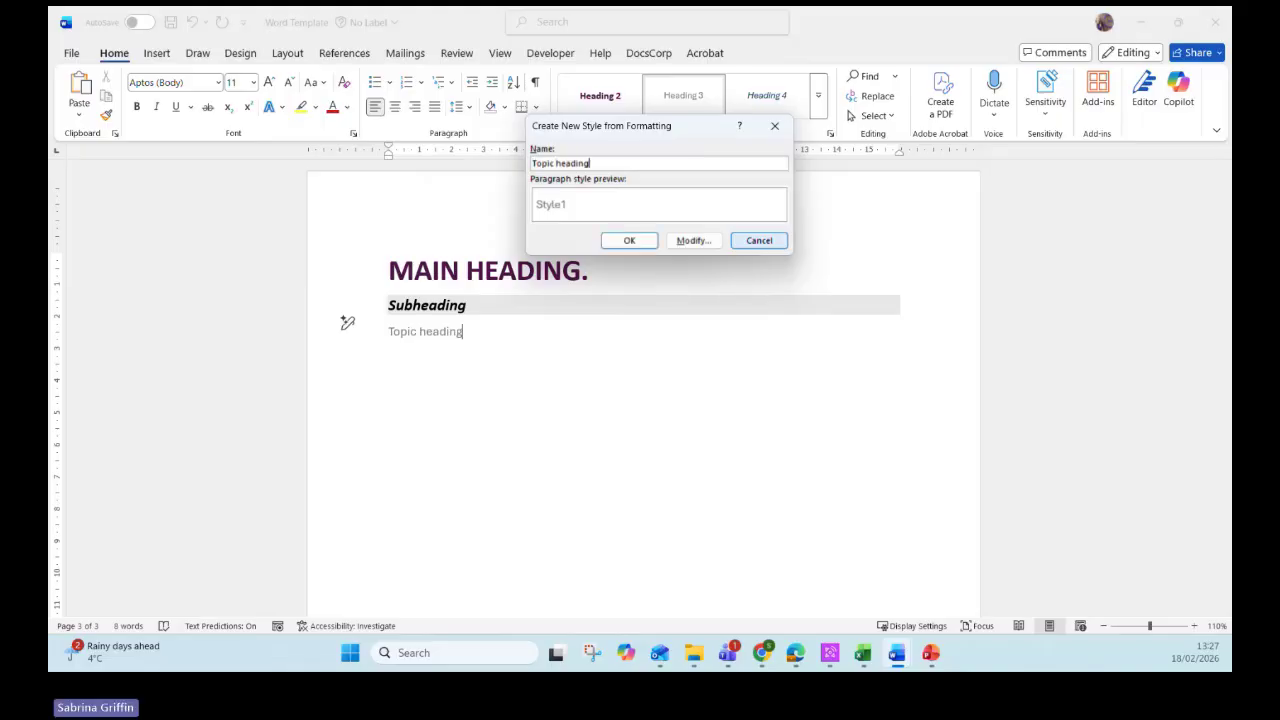
- Open the new Topic heading style's full formatting settings and set its font colour to black (Text 1)
{"action": "left_click", "coordinate": [693, 240]}
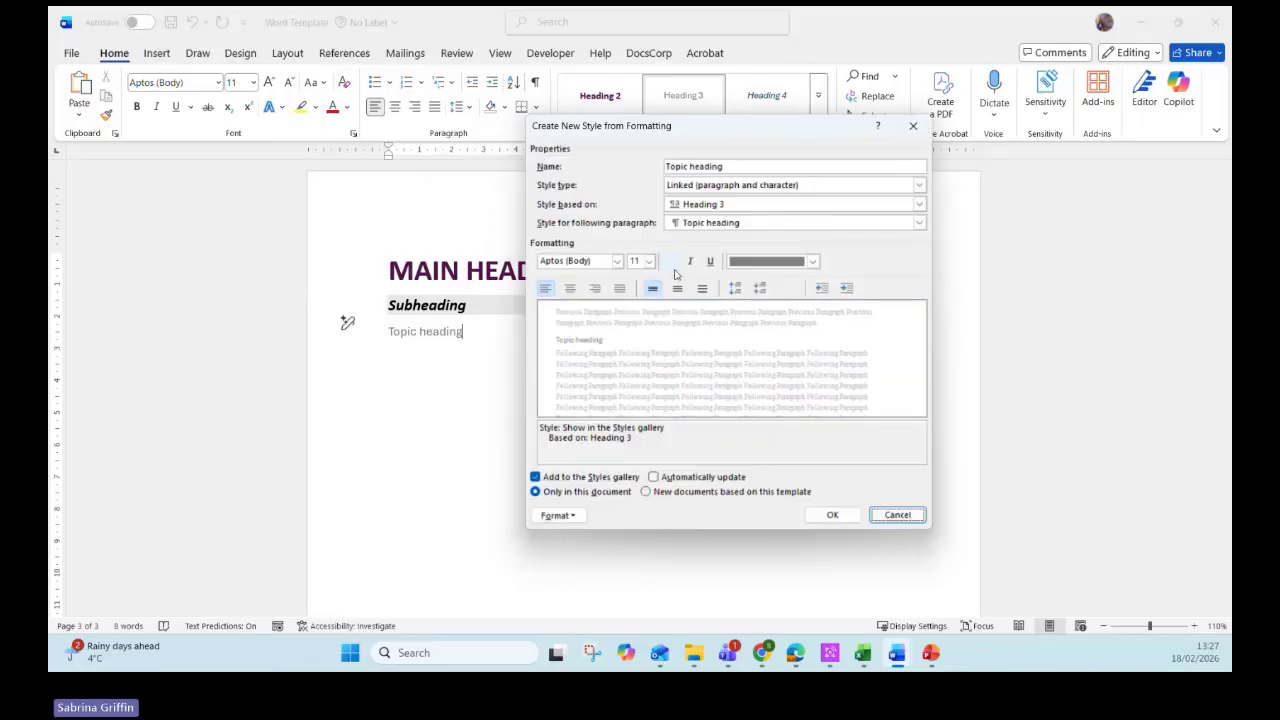
{"action": "left_click", "coordinate": [812, 261]}
{"action": "left_click", "coordinate": [760, 316]}
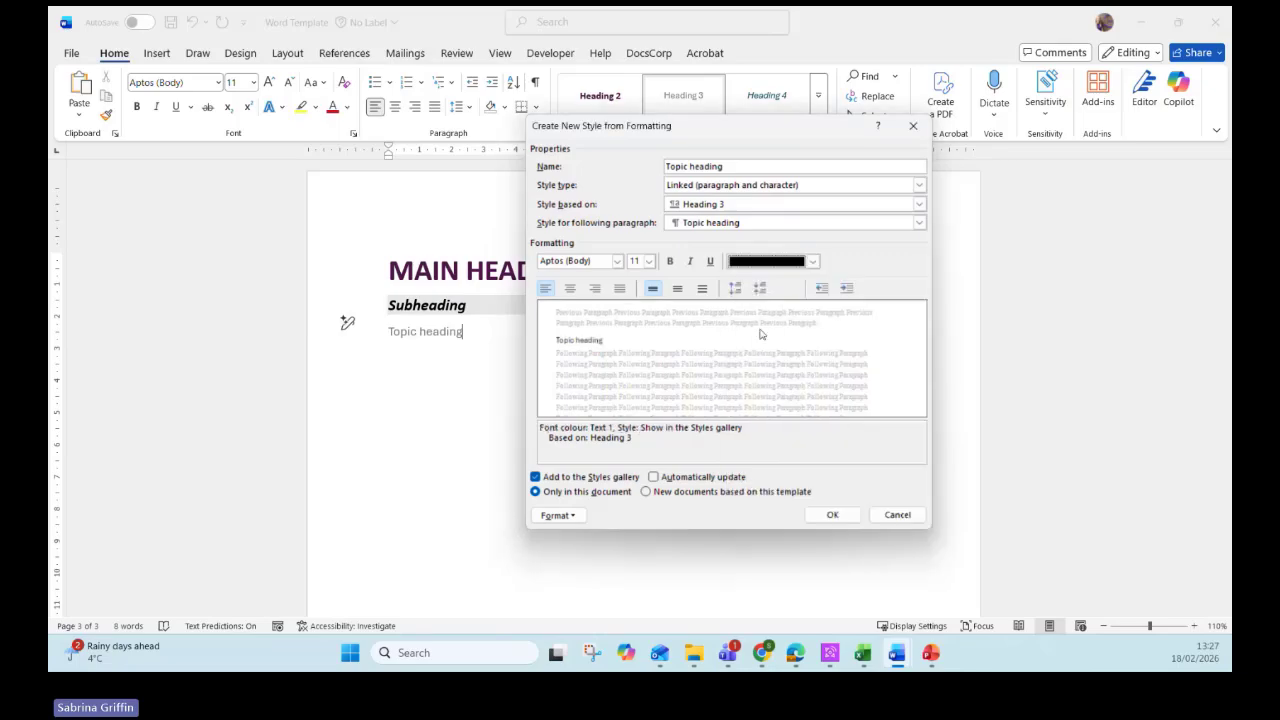
{"action": "left_click", "coordinate": [651, 289]}
- Add a box border with the dashed (small gap) line style to the Topic heading style
{"action": "left_click", "coordinate": [574, 515]}
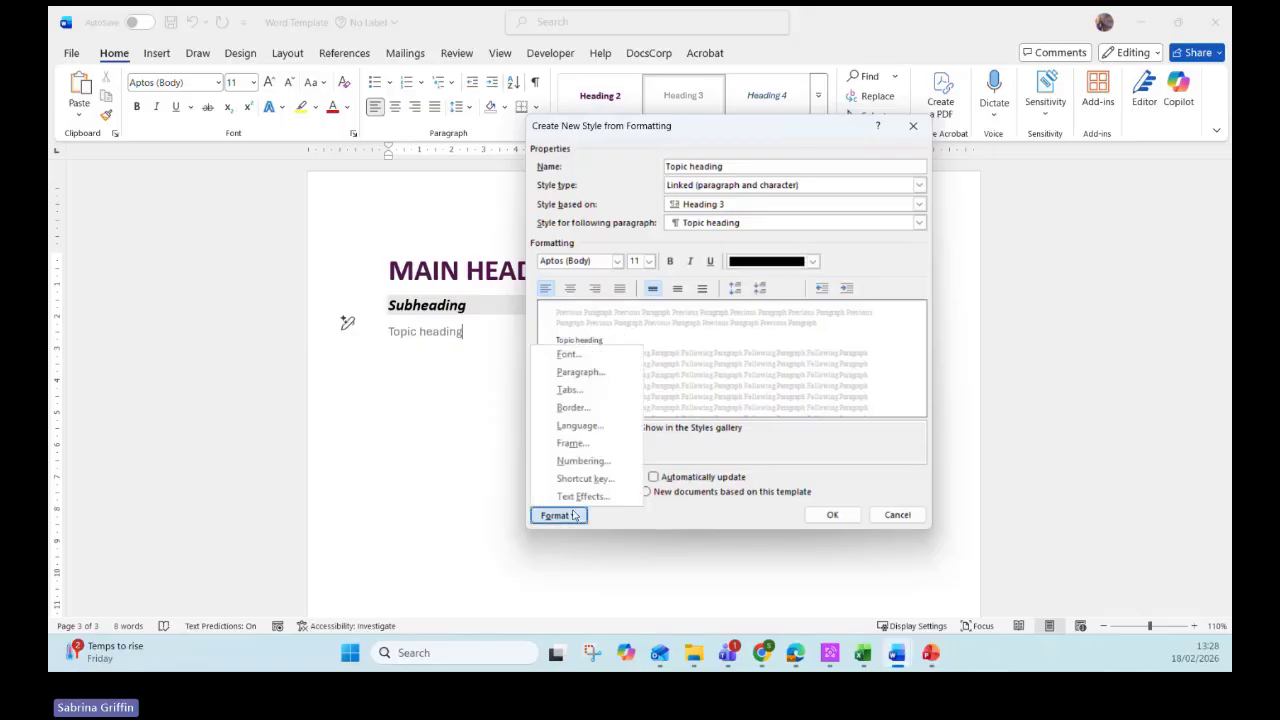
{"action": "left_click", "coordinate": [577, 410]}
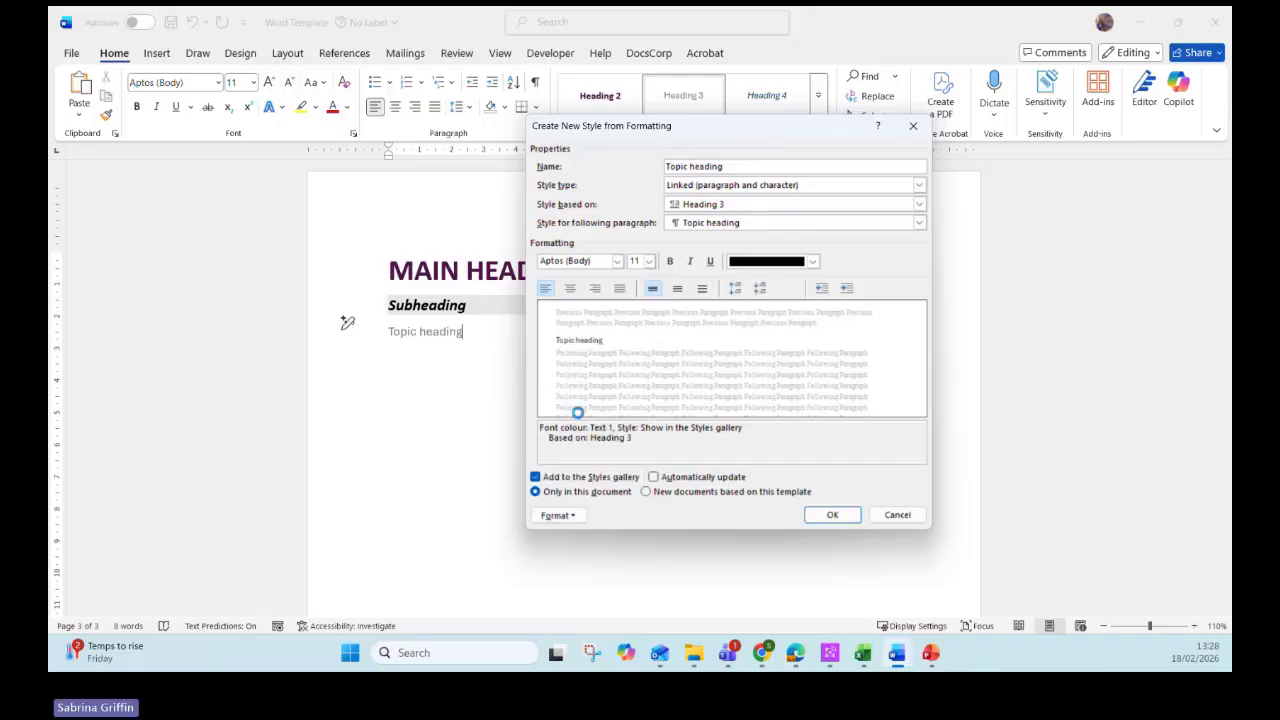
{"action": "left_click", "coordinate": [520, 192]}
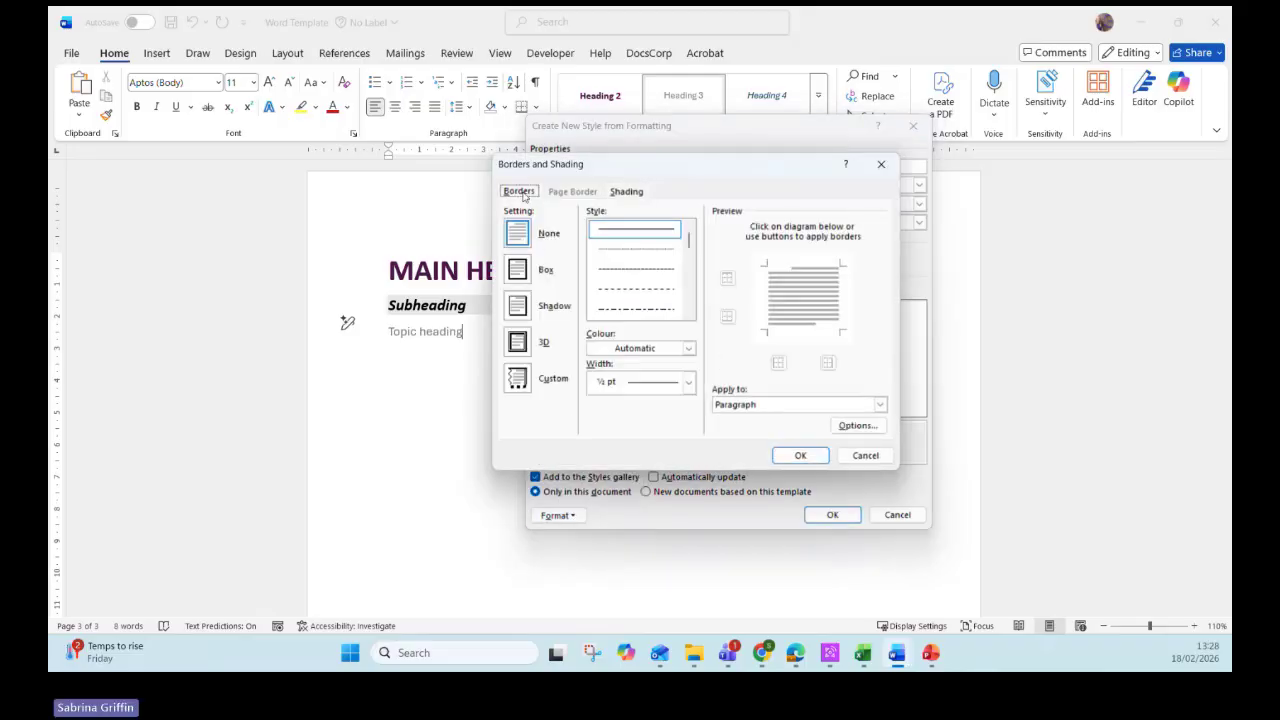
{"action": "left_click", "coordinate": [518, 270]}
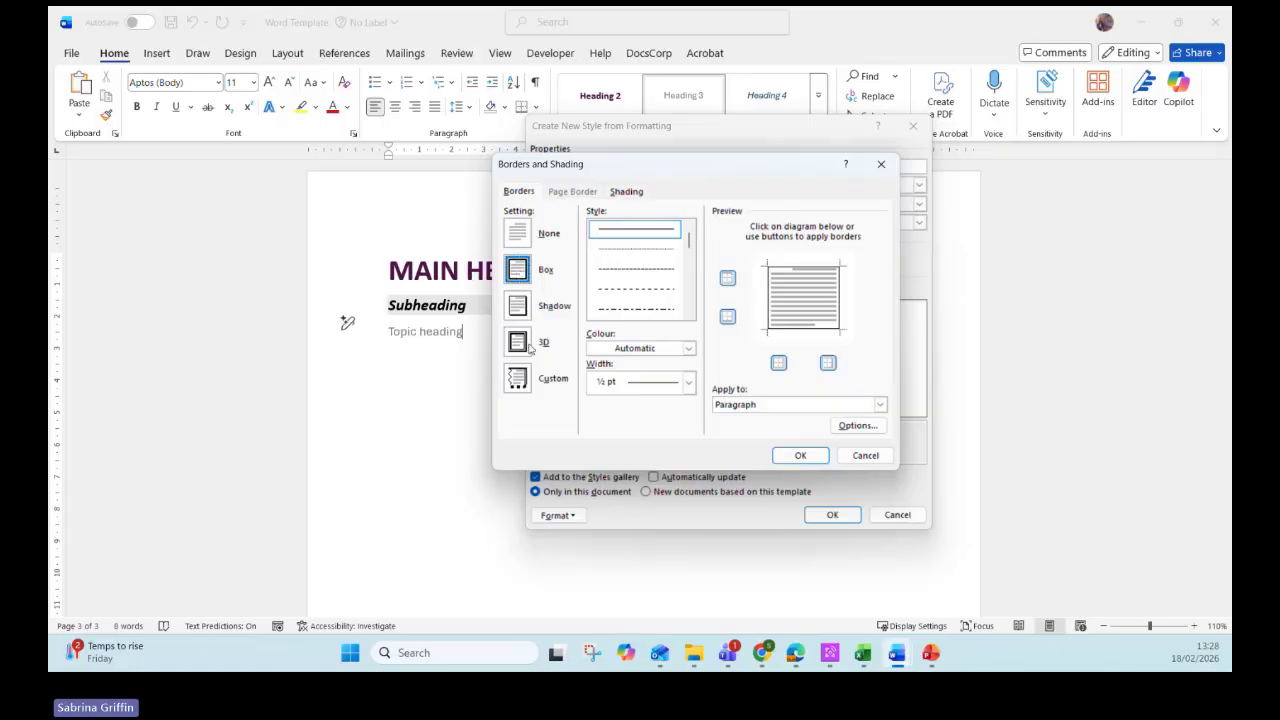
{"action": "left_click", "coordinate": [621, 270]}
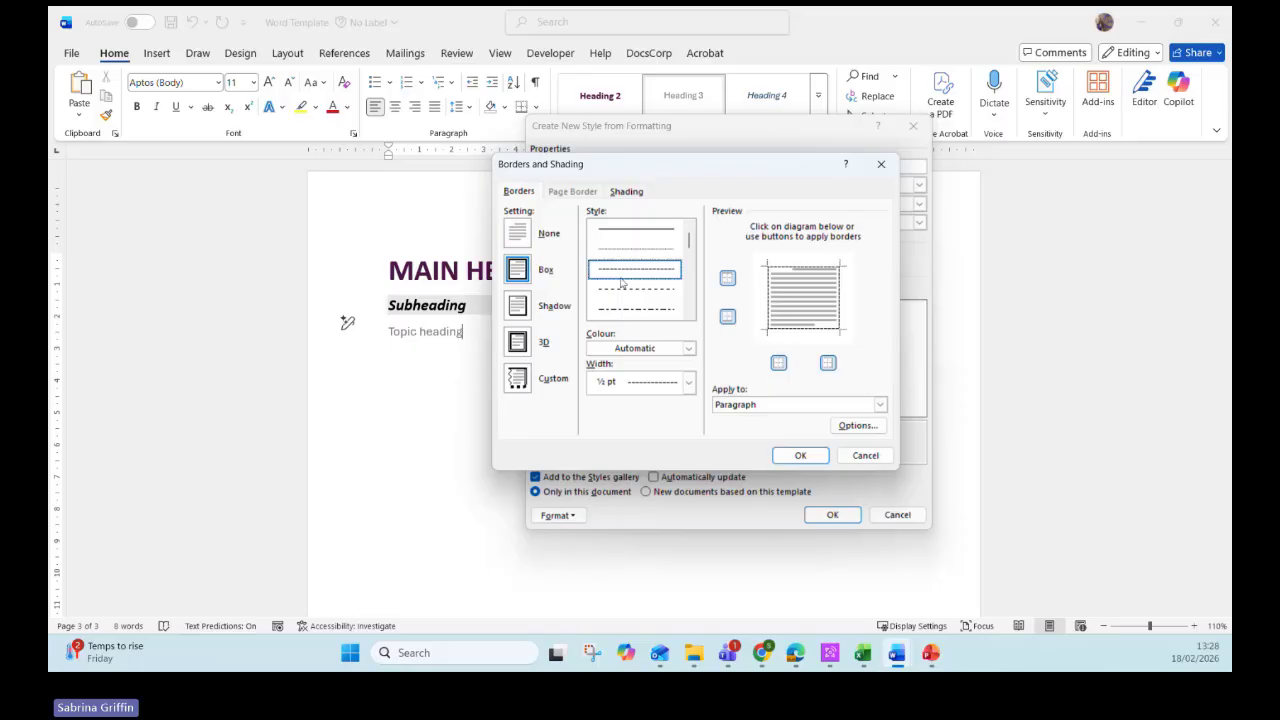
{"action": "left_click", "coordinate": [626, 298]}
{"action": "scroll", "coordinate": [627, 298], "scroll_direction": "down", "scroll_amount": 3}
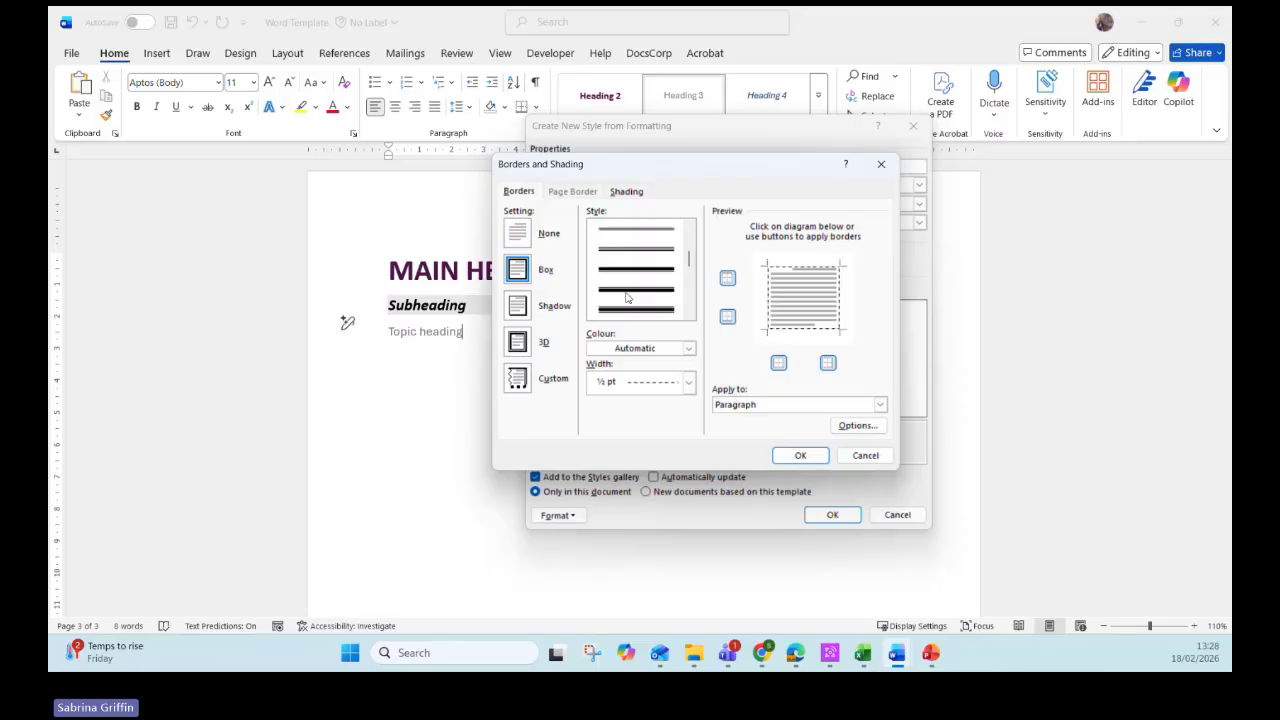
{"action": "scroll", "coordinate": [627, 298], "scroll_direction": "up", "scroll_amount": 3}
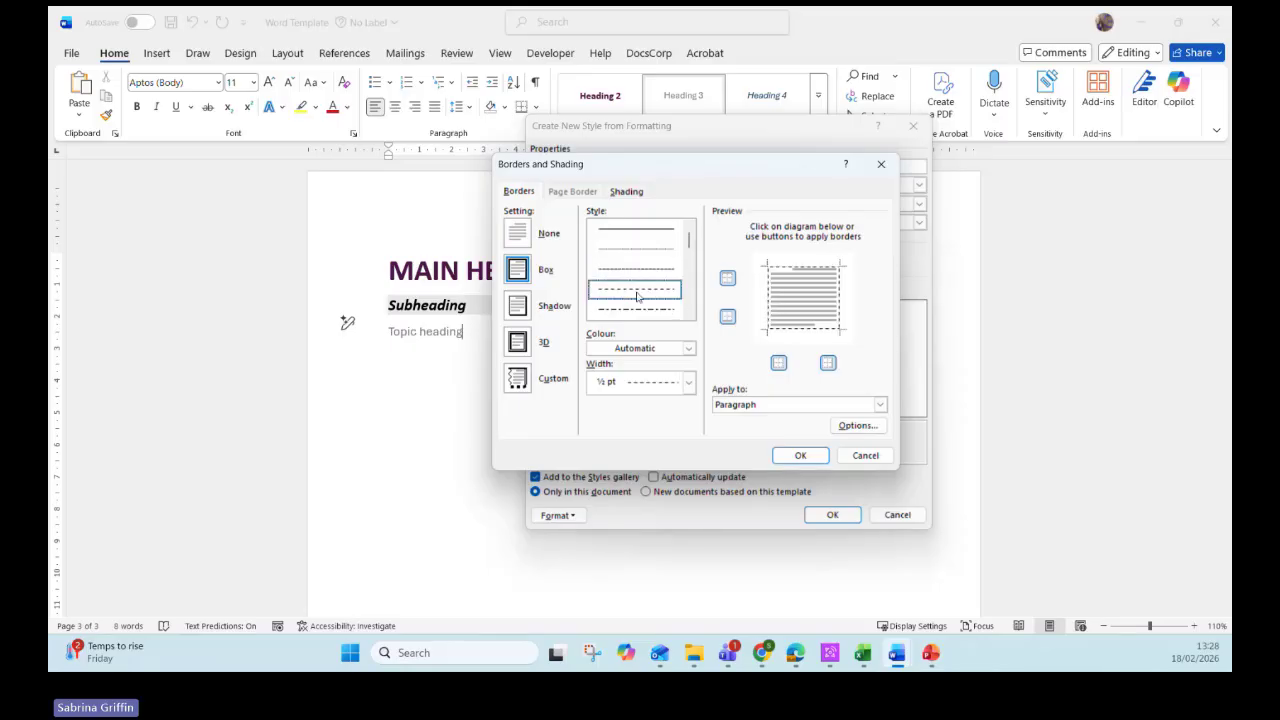
{"action": "left_click", "coordinate": [647, 277]}
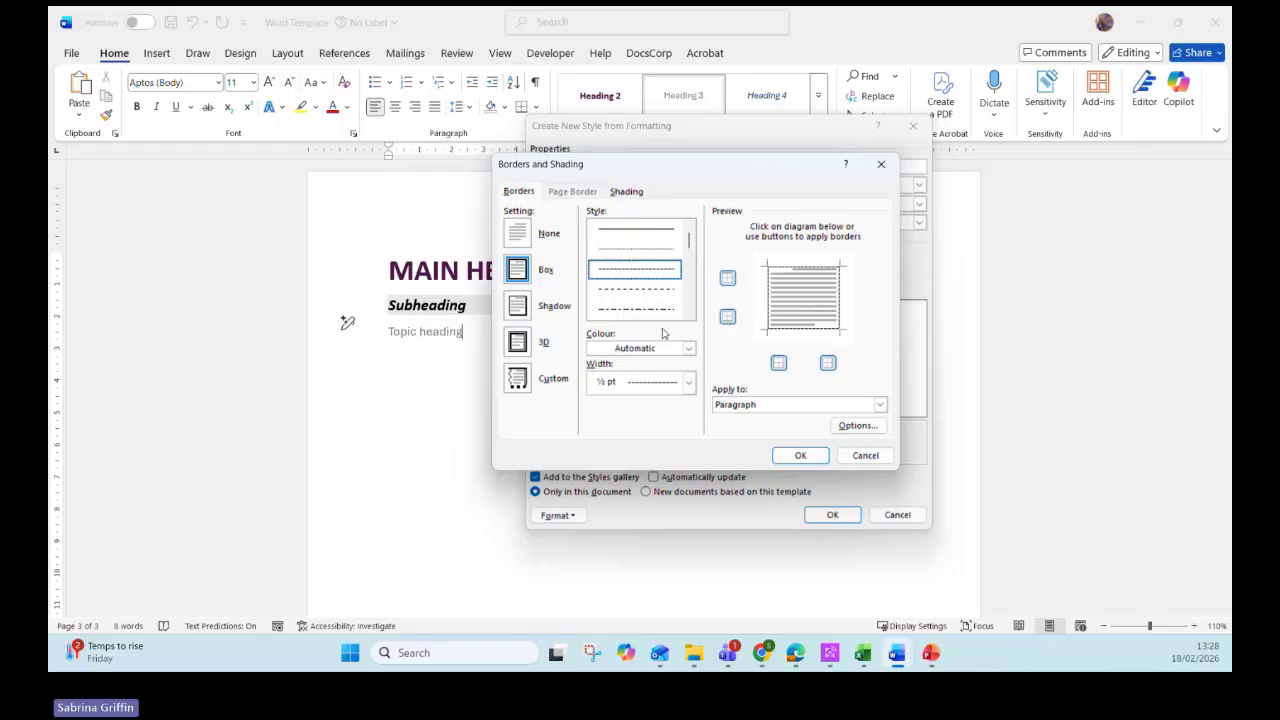
- Set the border colour to the recently used dark purple and its width to ¾ pt
{"action": "left_click", "coordinate": [688, 348]}
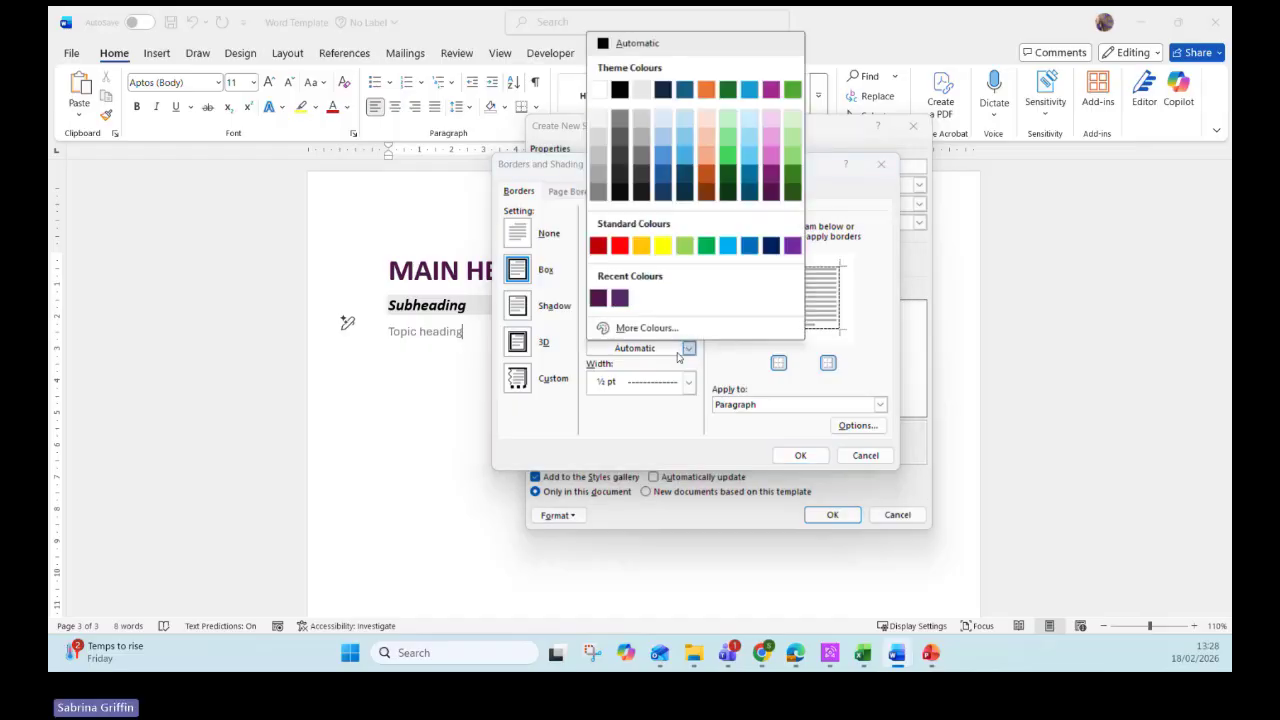
{"action": "left_click", "coordinate": [598, 298]}
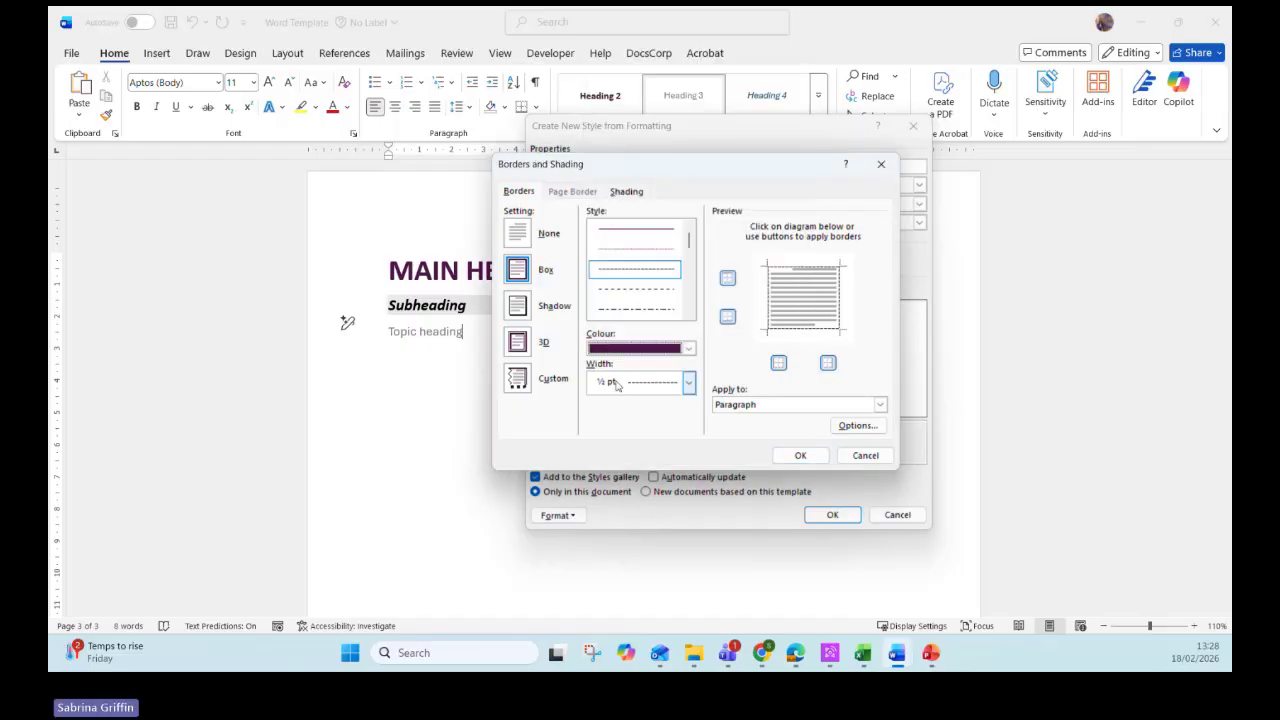
{"action": "left_click", "coordinate": [626, 386]}
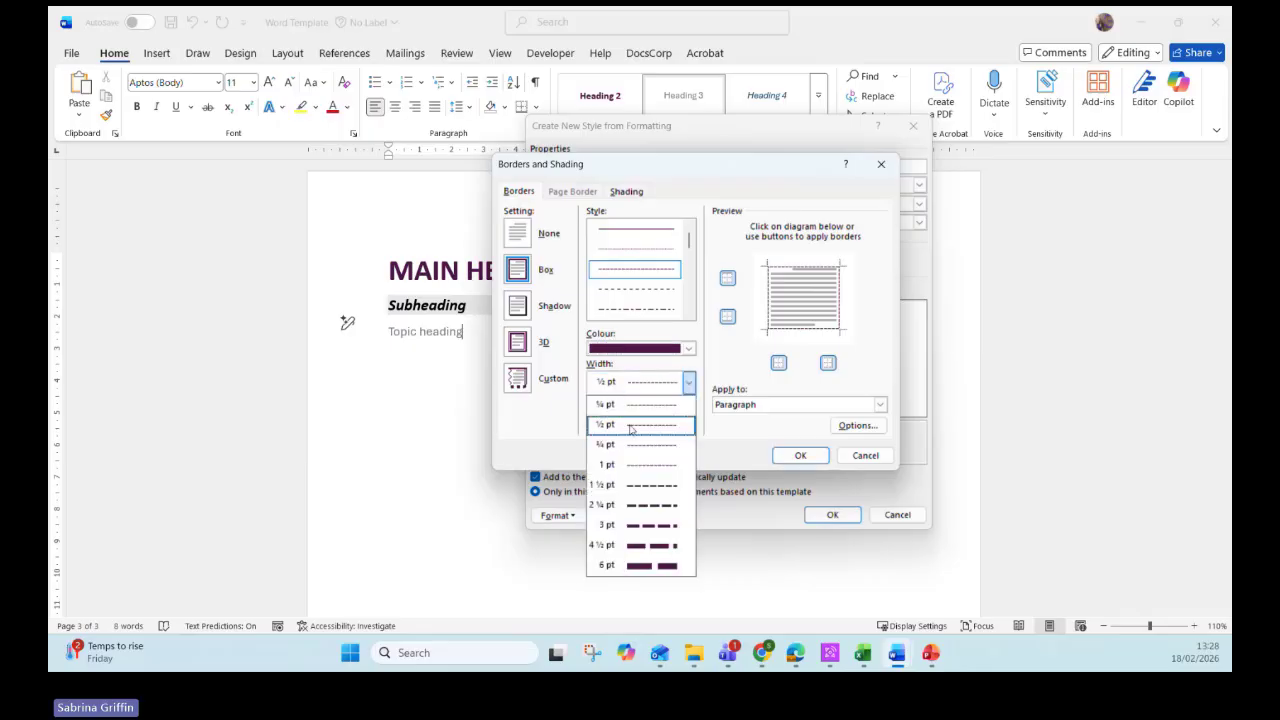
{"action": "left_click", "coordinate": [632, 445]}
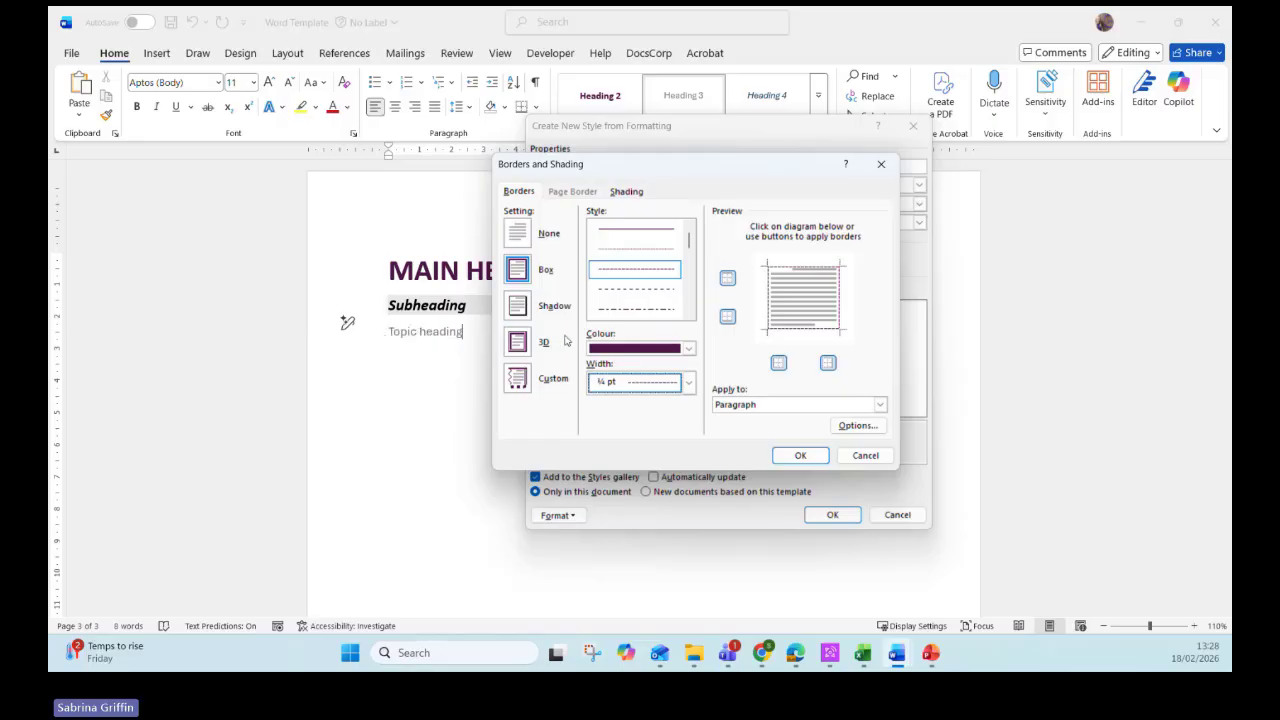
- Remove the bottom, left and right borders from the Topic heading style, keeping only the top line
{"action": "left_click", "coordinate": [728, 318]}
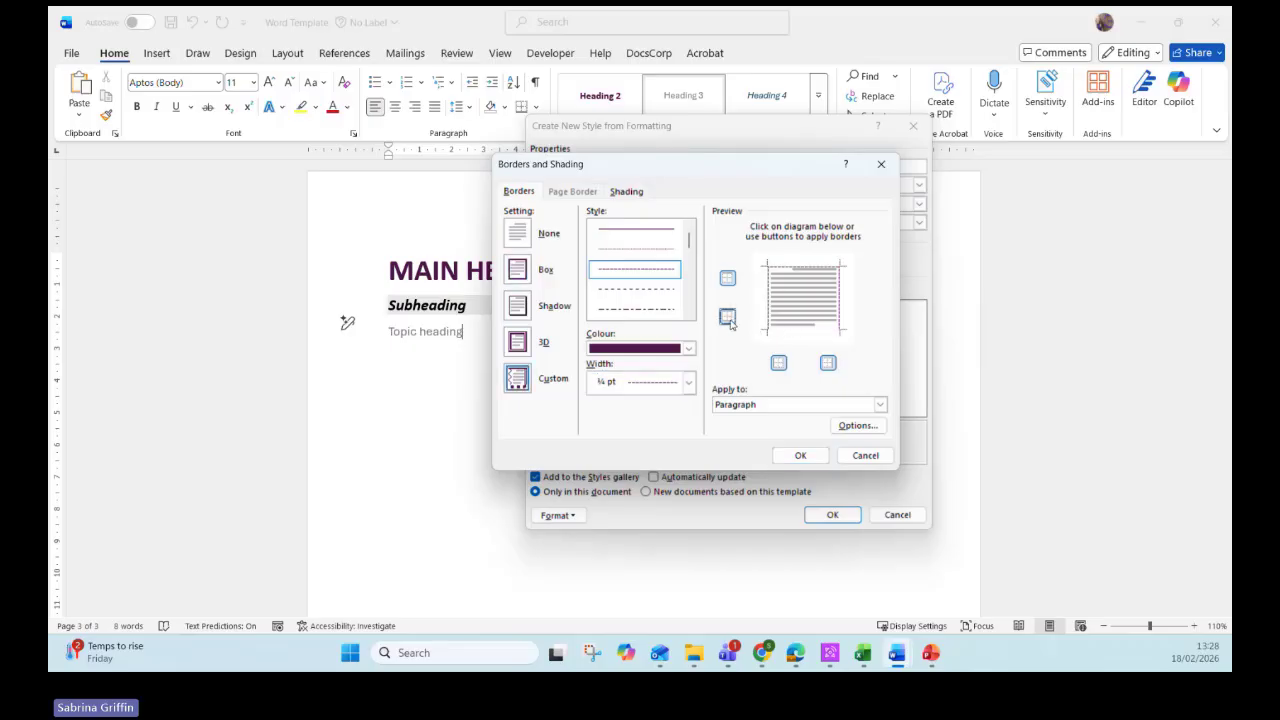
{"action": "left_click", "coordinate": [781, 368]}
{"action": "left_click", "coordinate": [828, 364]}
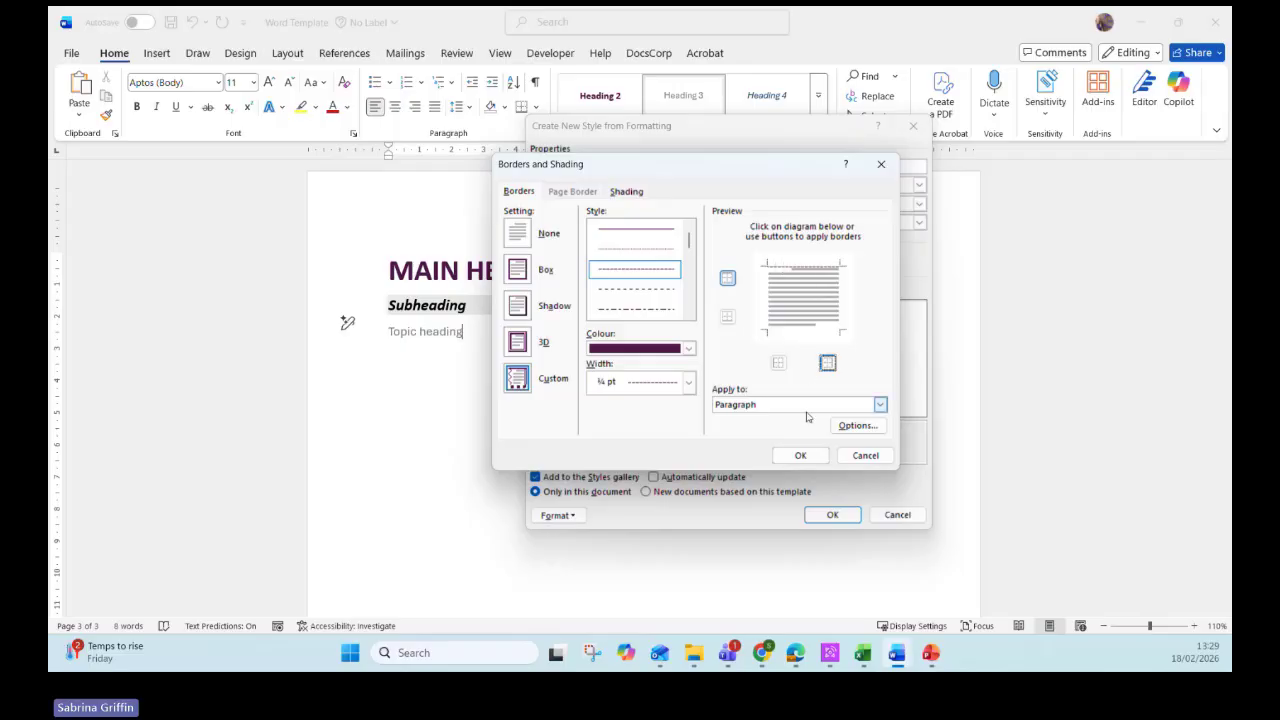
{"action": "left_click", "coordinate": [803, 455]}
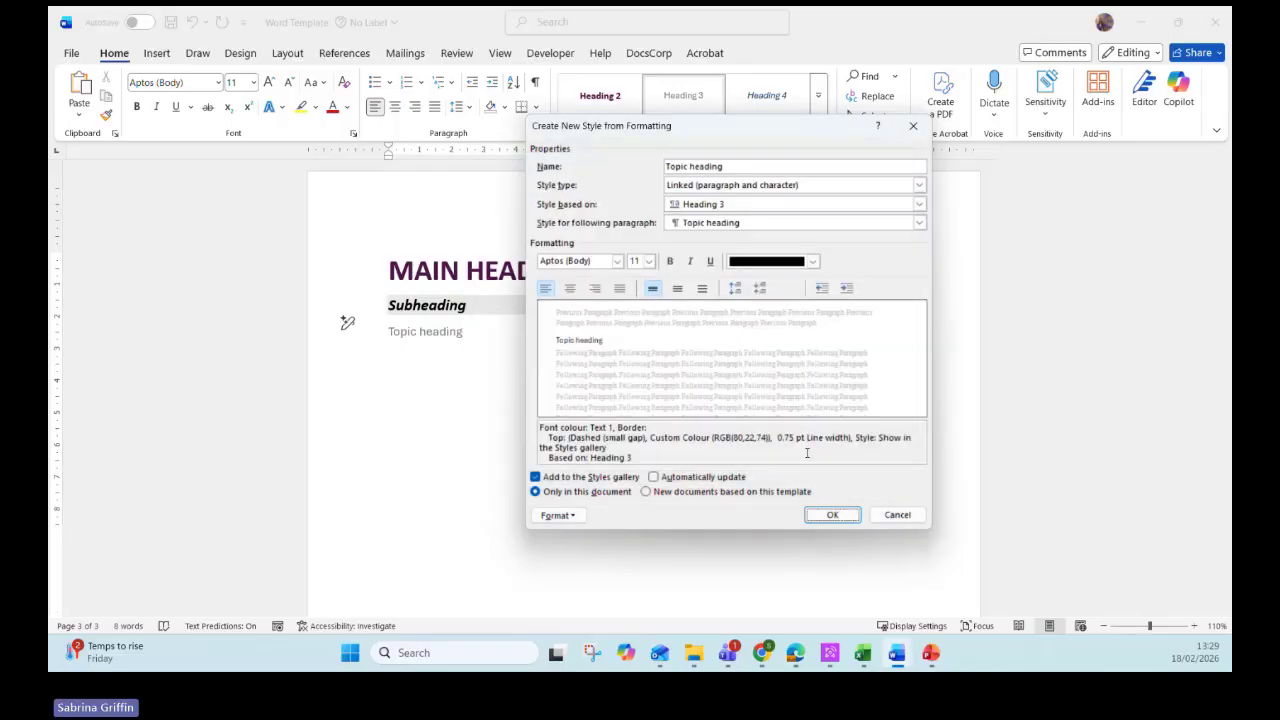
- Save the Topic heading style for new documents based on this template, with Normal as the style for the following paragraph
{"action": "left_click", "coordinate": [703, 493]}
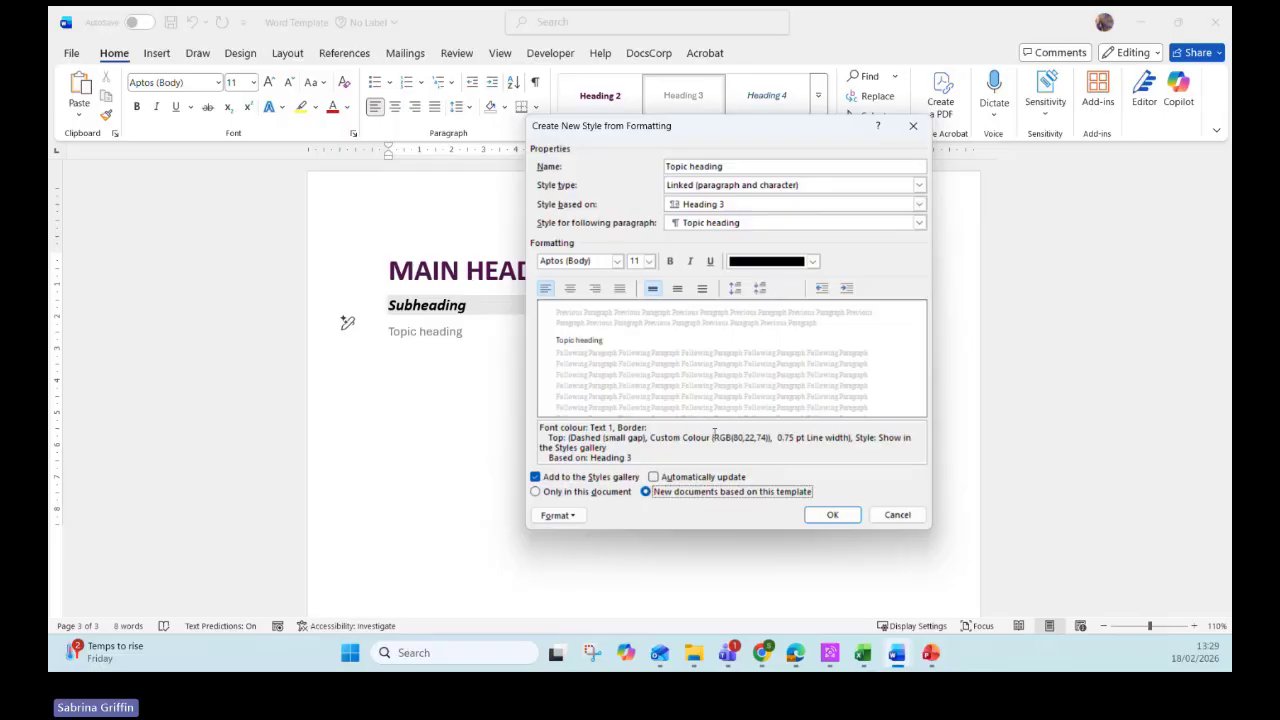
{"action": "left_click", "coordinate": [716, 222]}
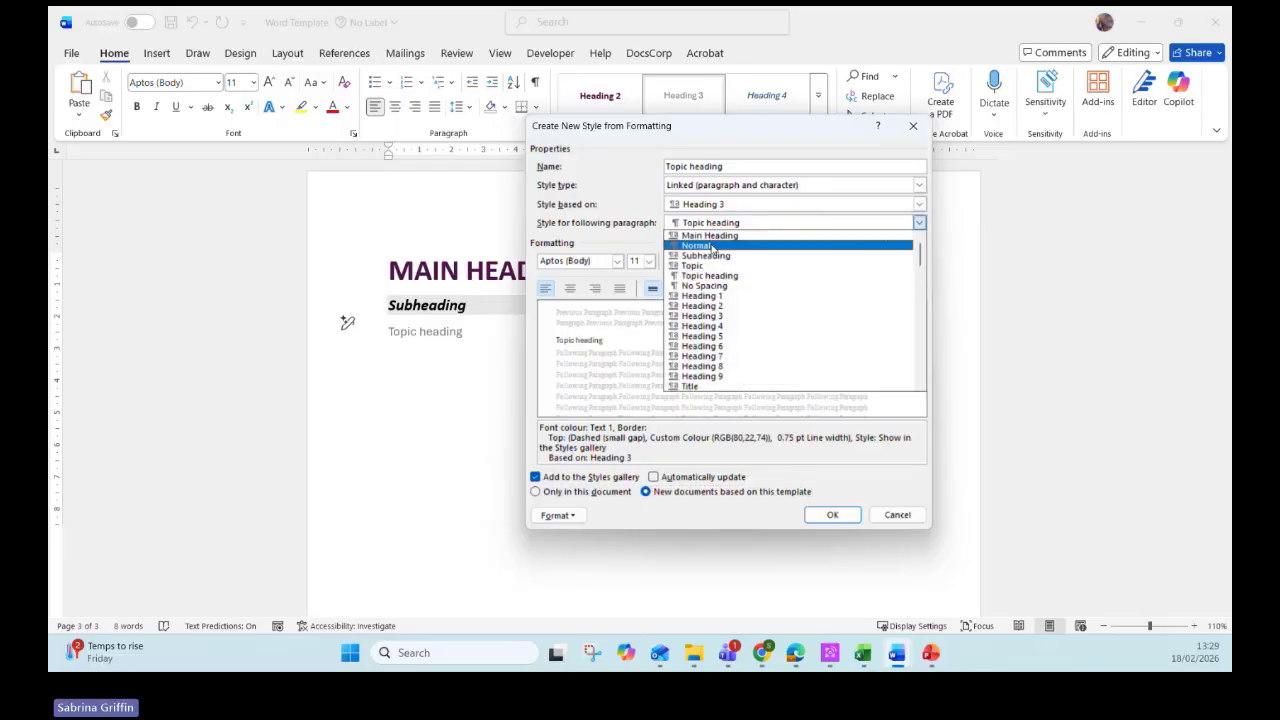
{"action": "left_click", "coordinate": [700, 246]}
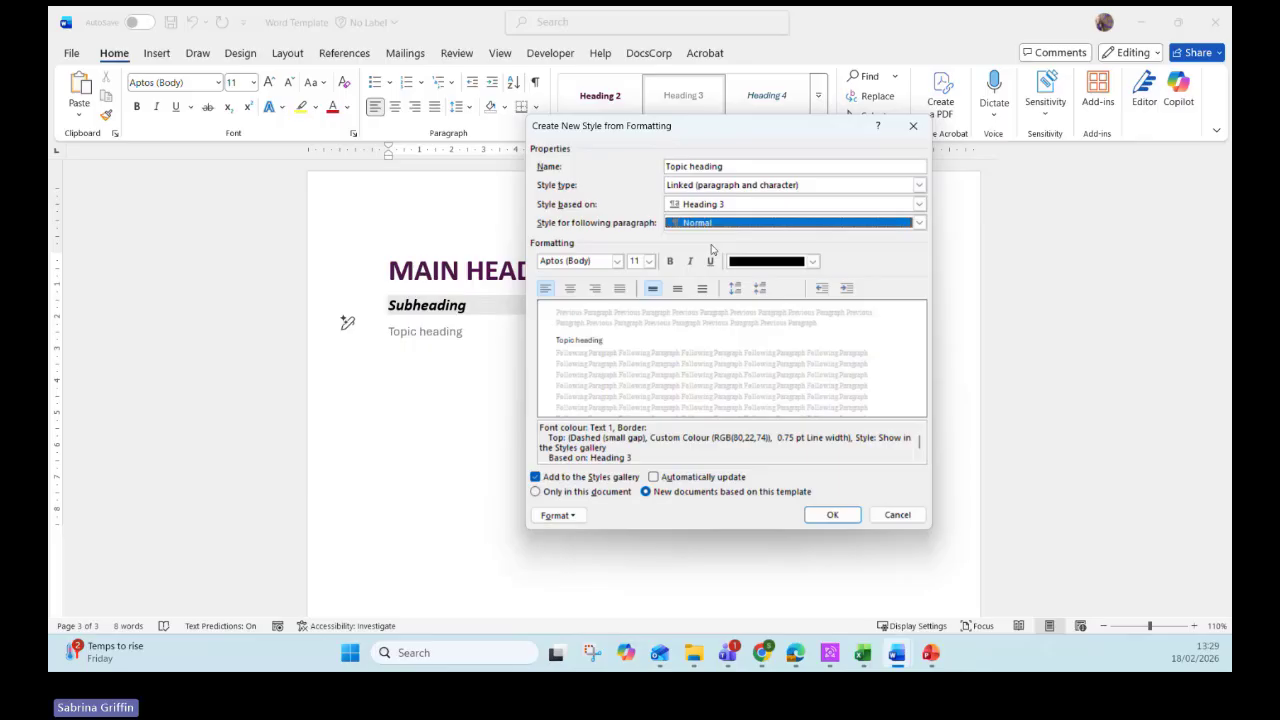
{"action": "left_click", "coordinate": [822, 515]}
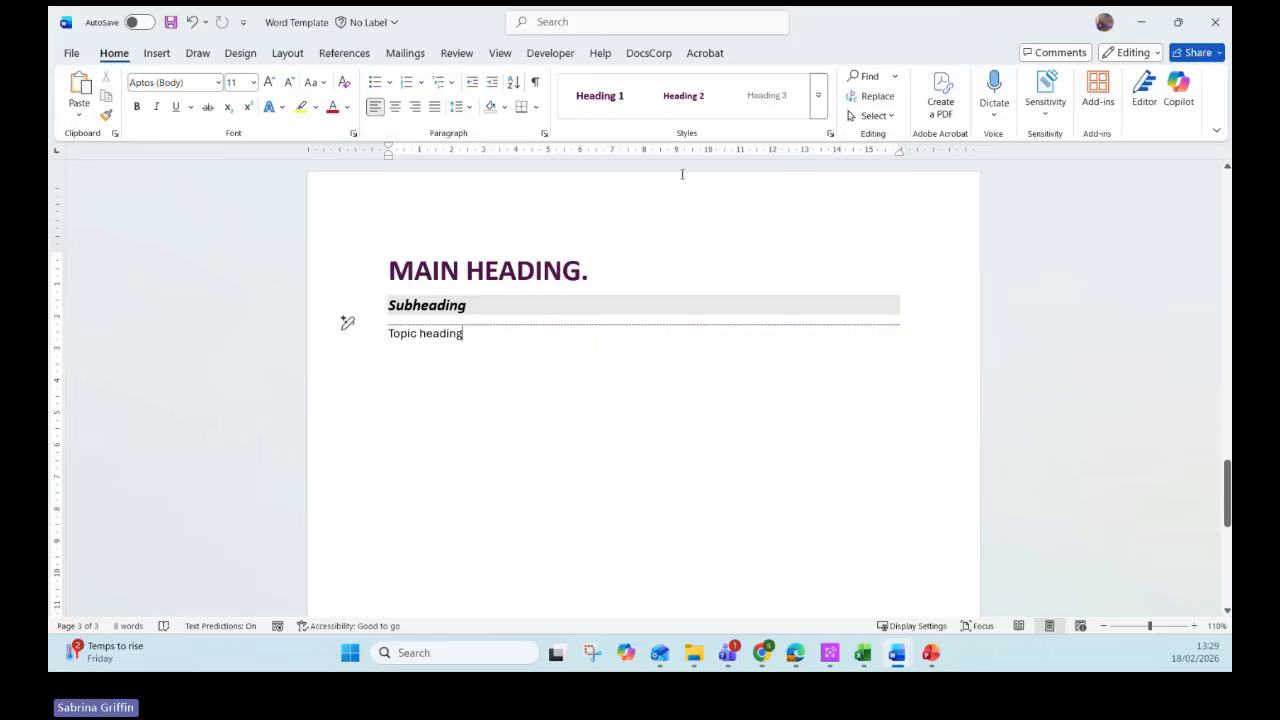
- Modify the Topic heading style to use bold text
{"action": "left_click", "coordinate": [818, 96]}
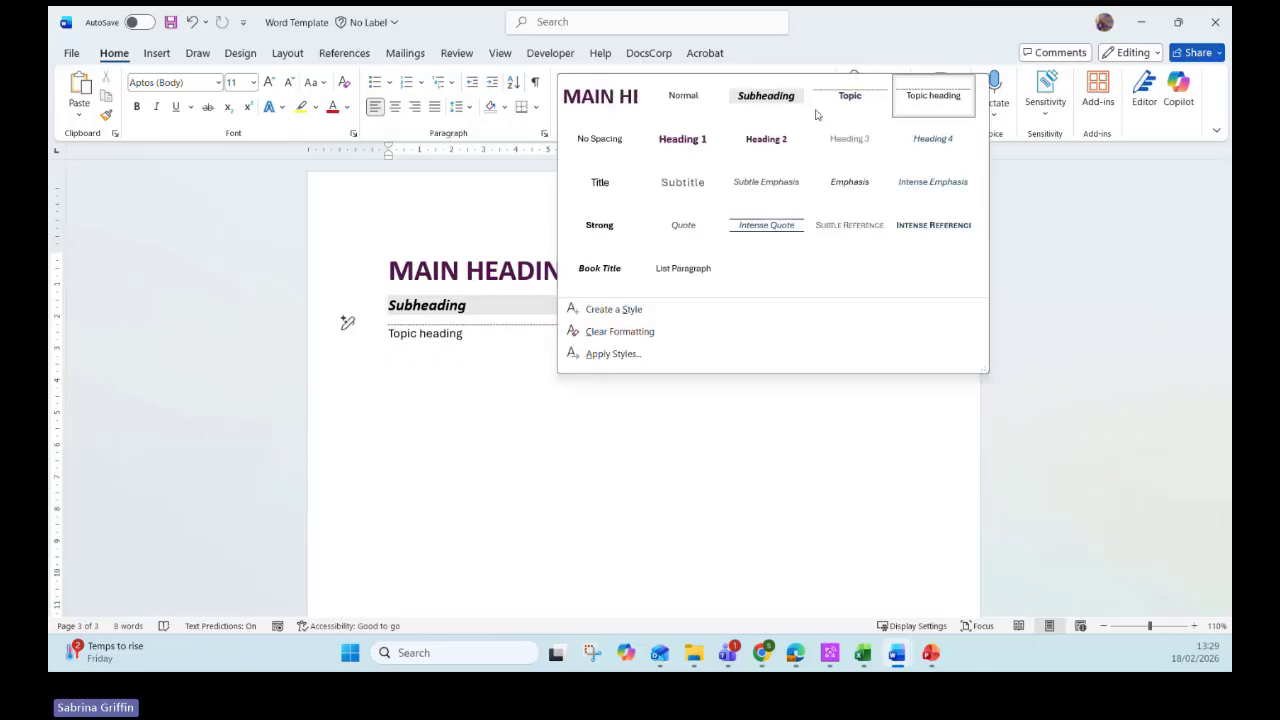
{"action": "right_click", "coordinate": [911, 105]}
{"action": "left_click", "coordinate": [935, 129]}
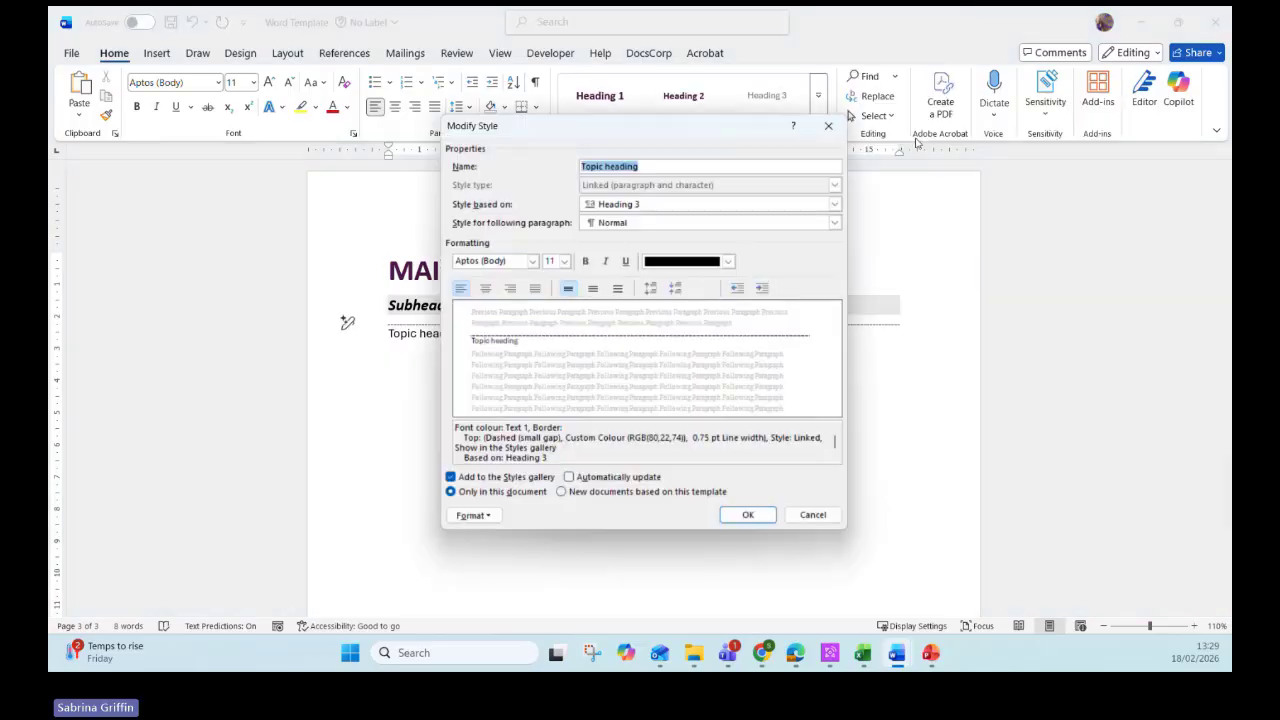
{"action": "left_click", "coordinate": [585, 261]}
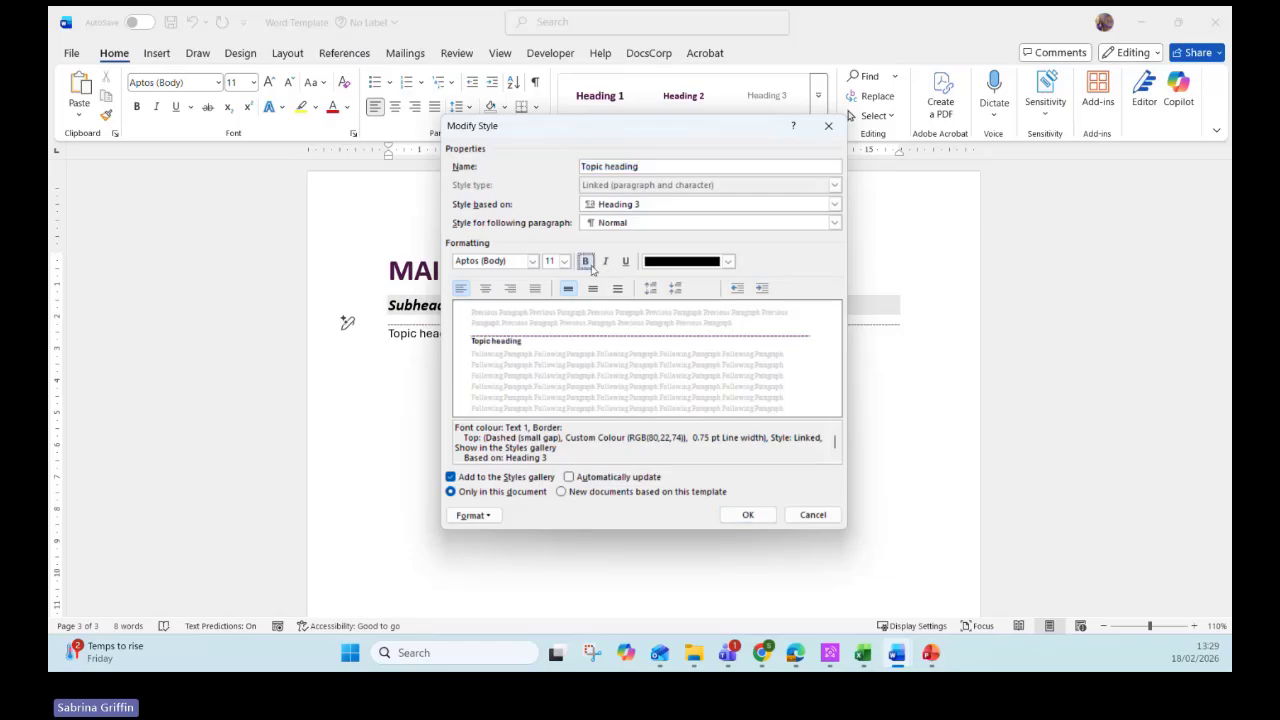
{"action": "left_click", "coordinate": [740, 518]}
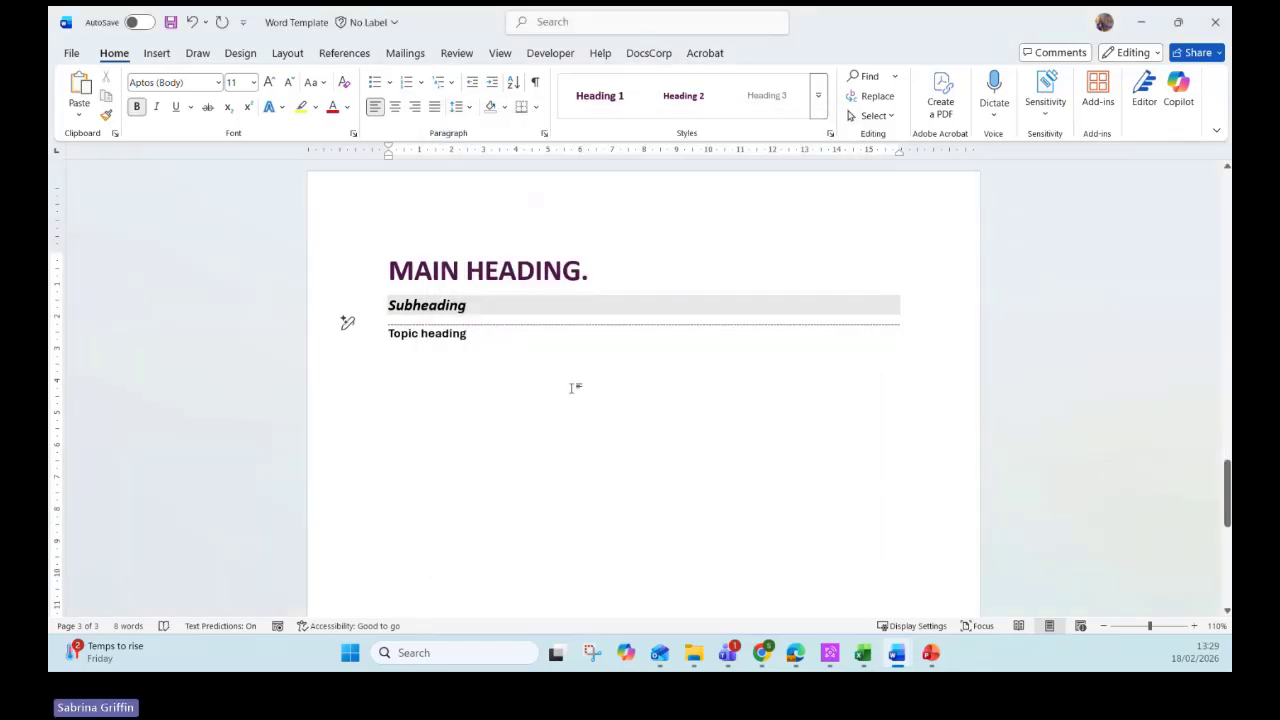
- Remove the built-in Heading 1 and Heading 2 styles from the style gallery
{"action": "left_click", "coordinate": [820, 104]}
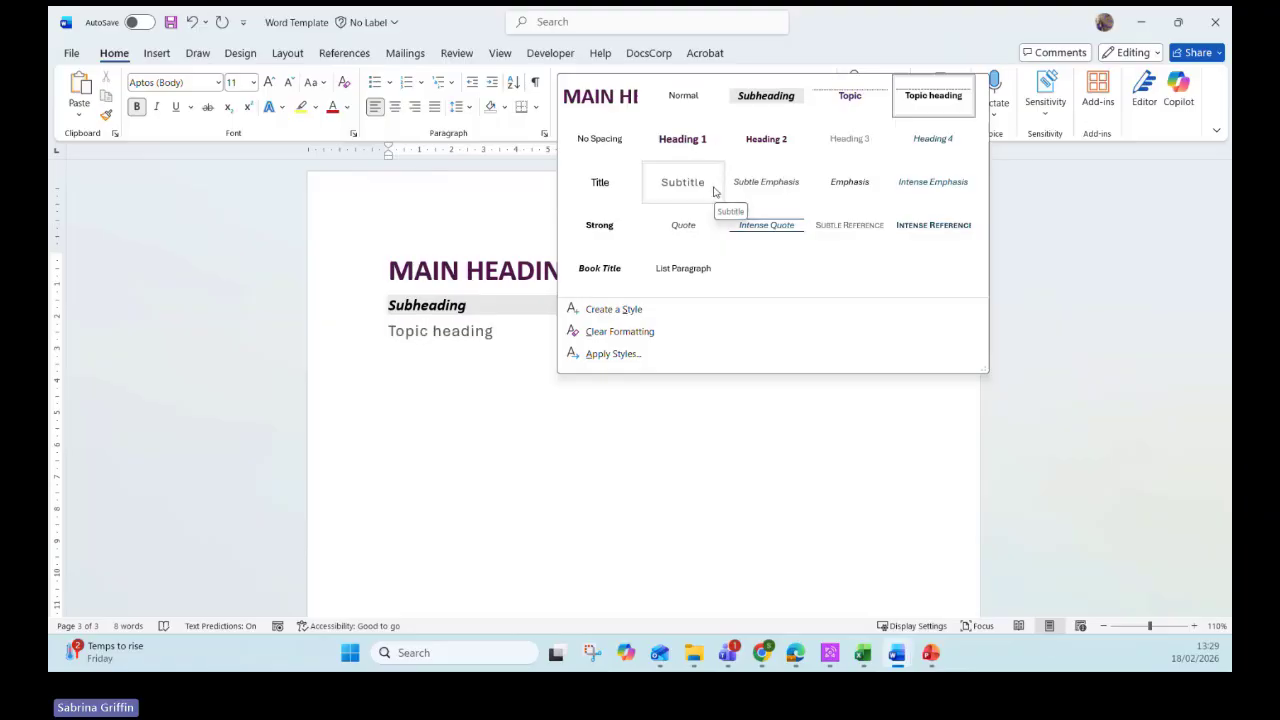
{"action": "right_click", "coordinate": [679, 146]}
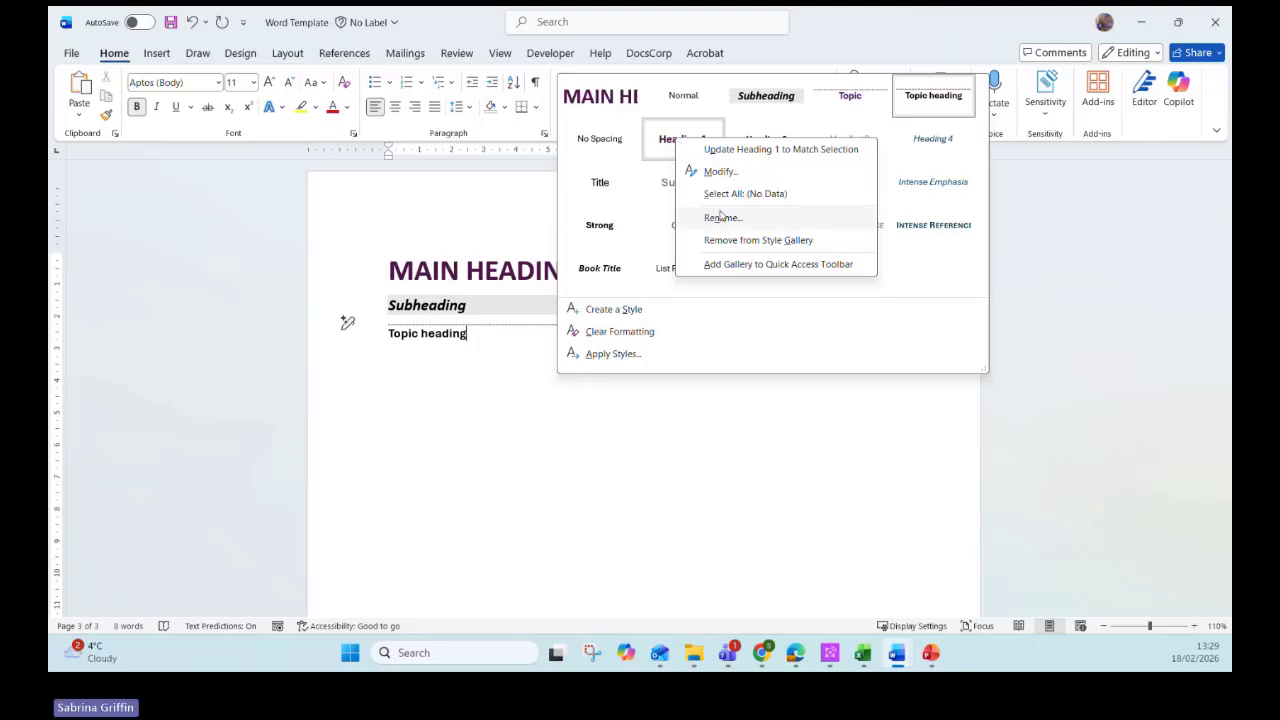
{"action": "left_click", "coordinate": [727, 241]}
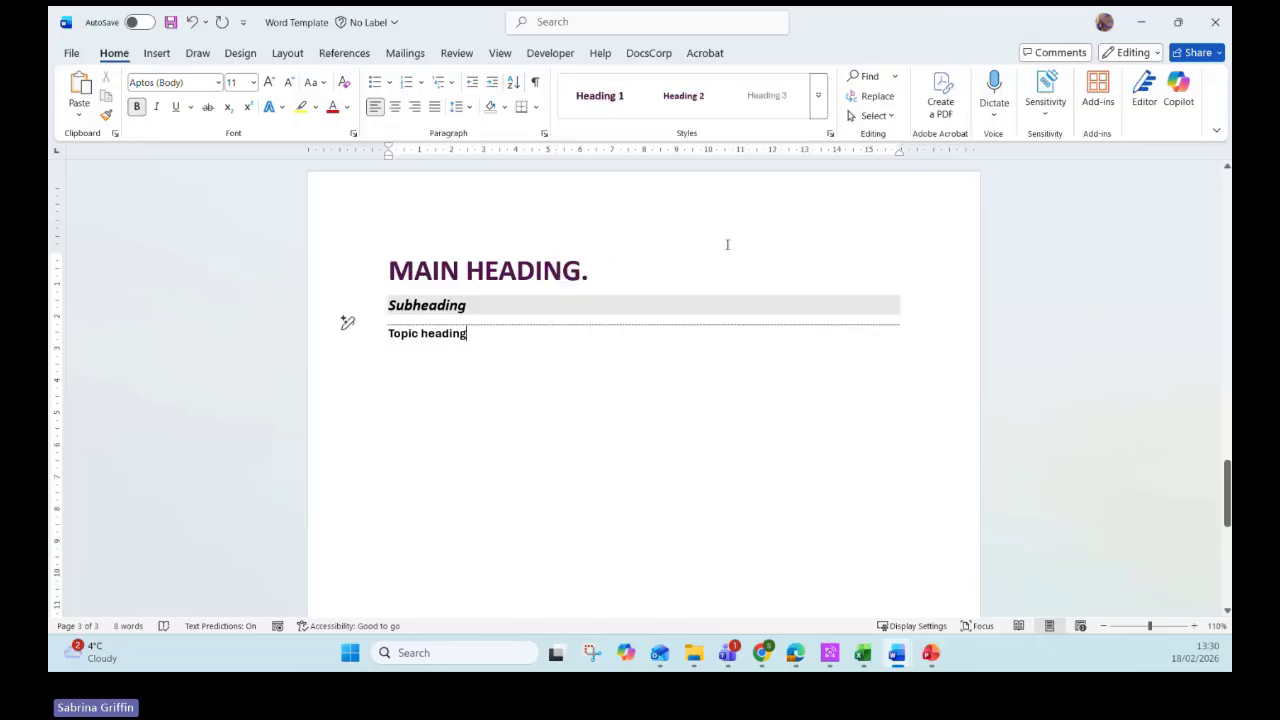
{"action": "left_click", "coordinate": [820, 110]}
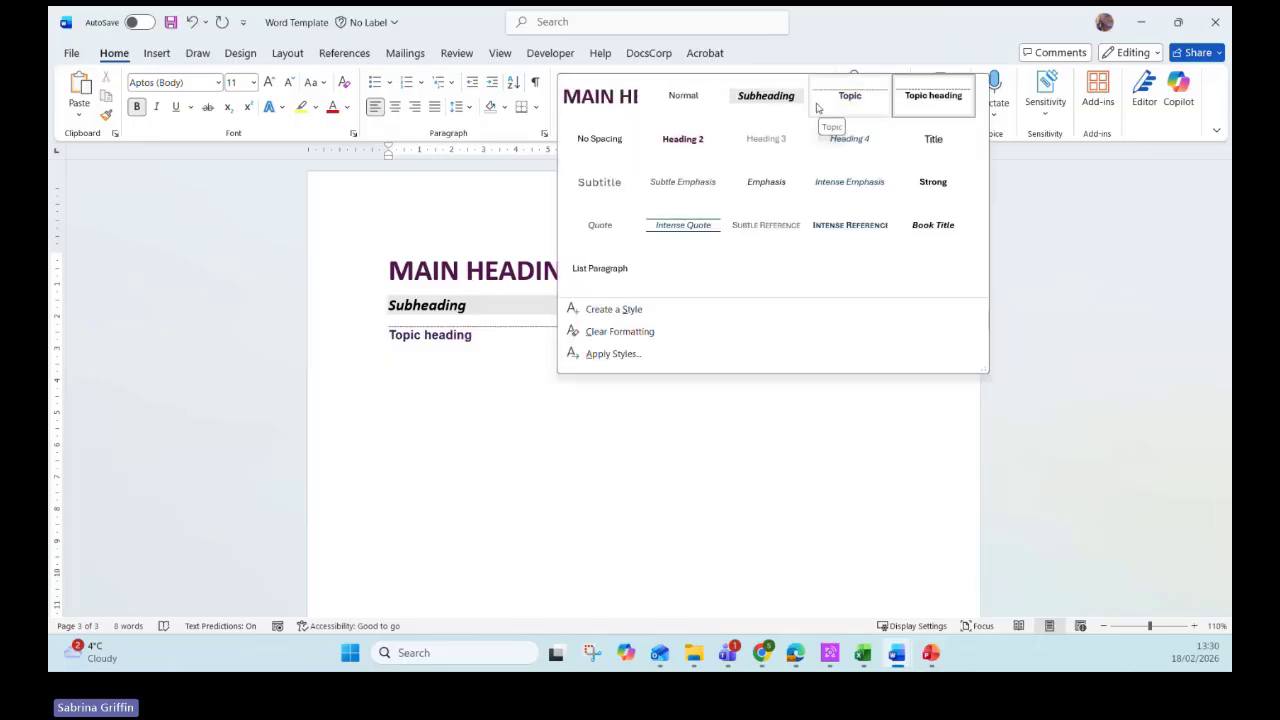
{"action": "right_click", "coordinate": [700, 145]}
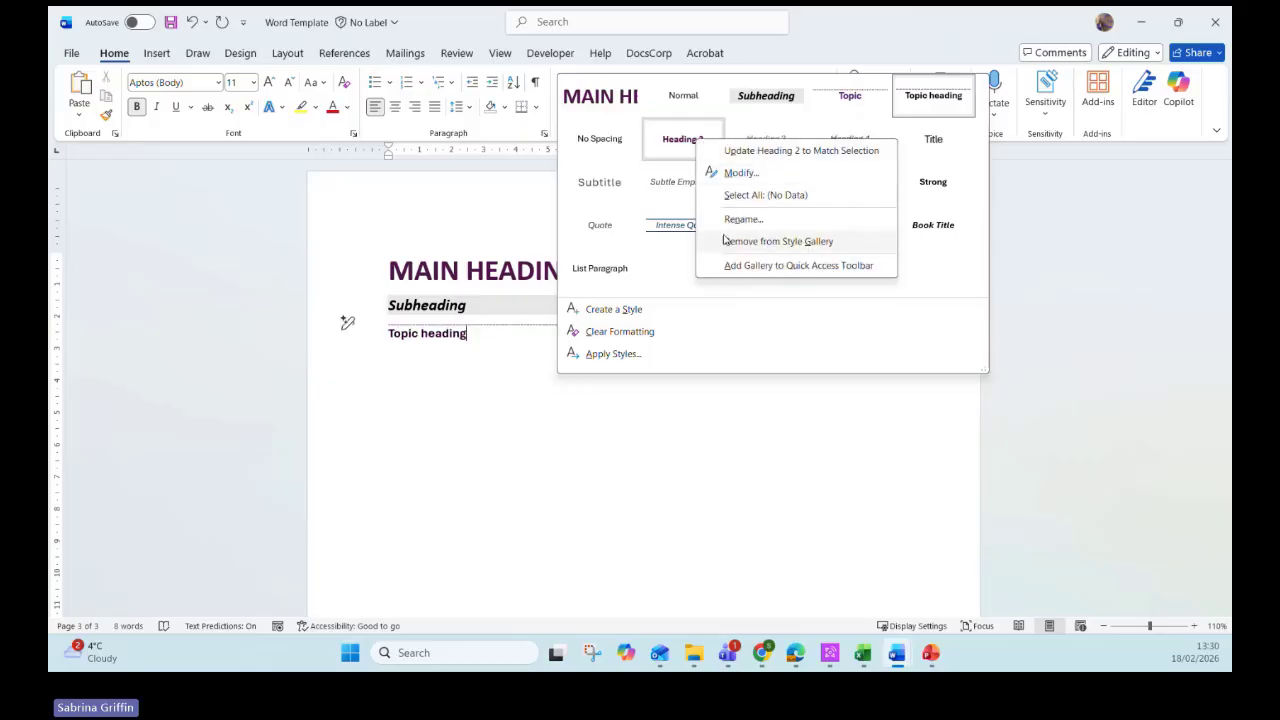
{"action": "left_click", "coordinate": [760, 241]}
- Remove the Emphasis style from the style gallery and start a new paragraph below the Topic heading line
{"action": "left_click", "coordinate": [826, 118]}
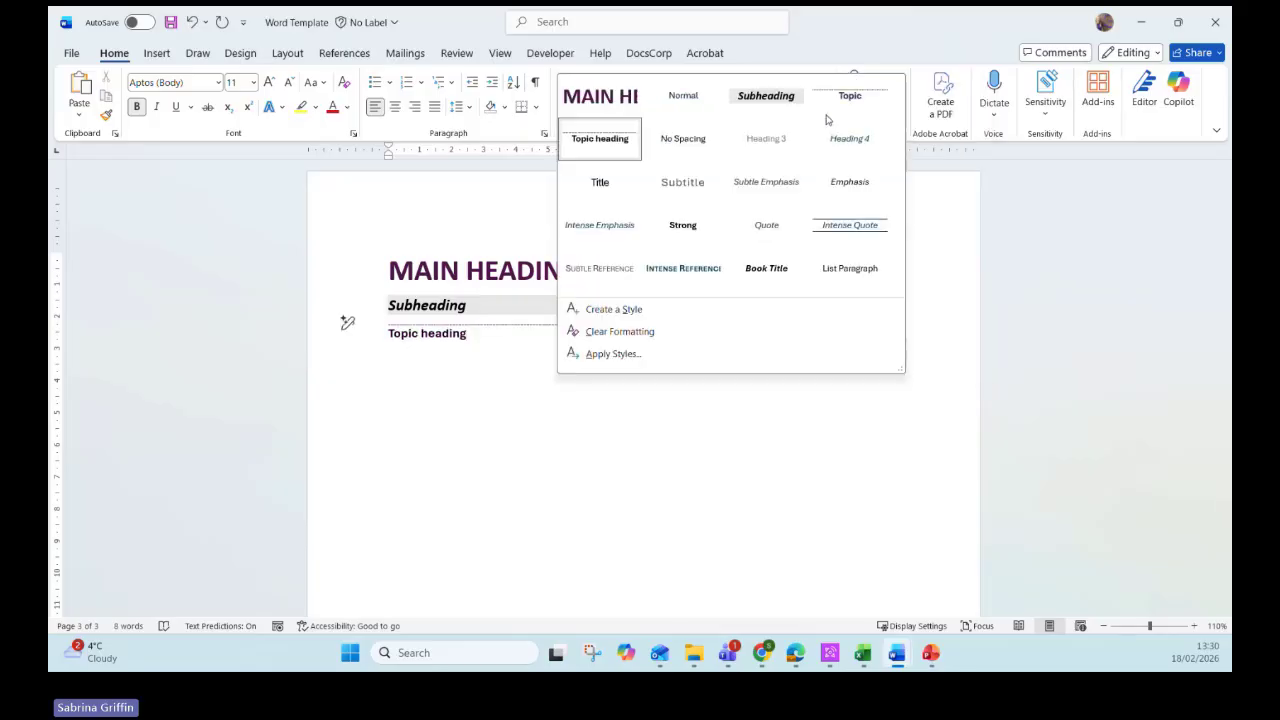
{"action": "right_click", "coordinate": [842, 184]}
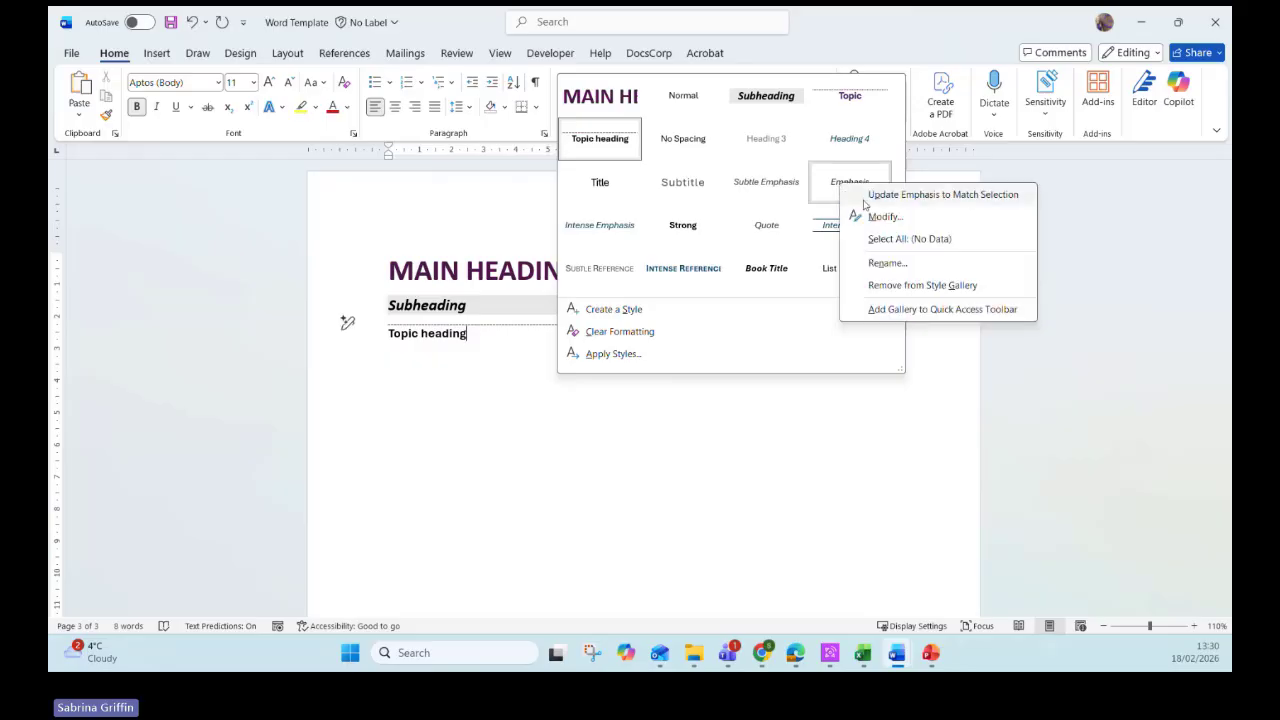
{"action": "left_click", "coordinate": [900, 285]}
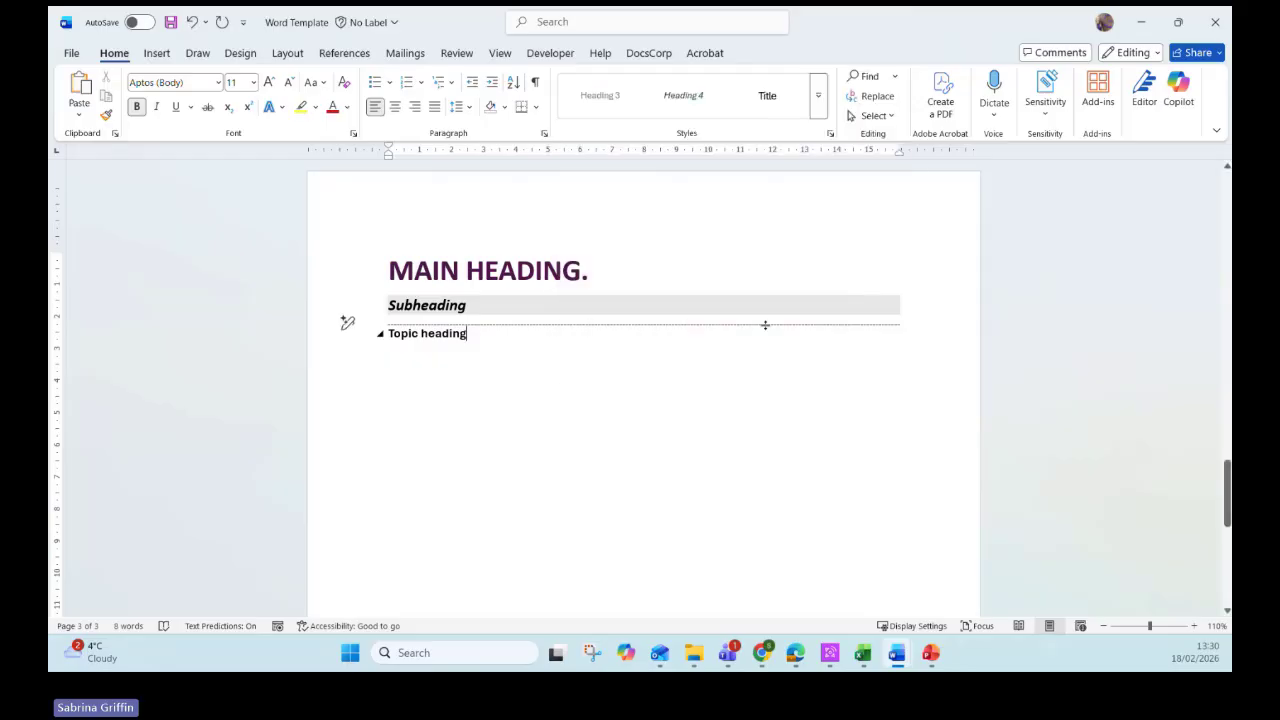
{"action": "left_click", "coordinate": [822, 108]}
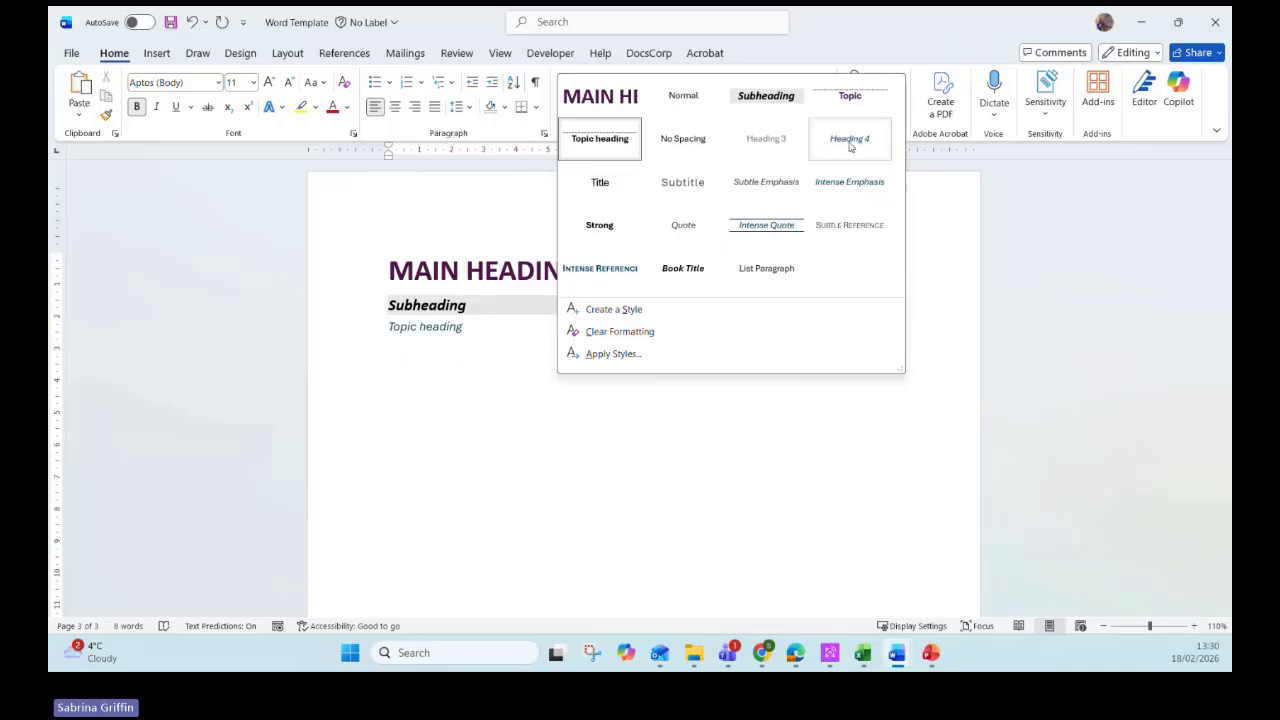
{"action": "left_click", "coordinate": [978, 237]}
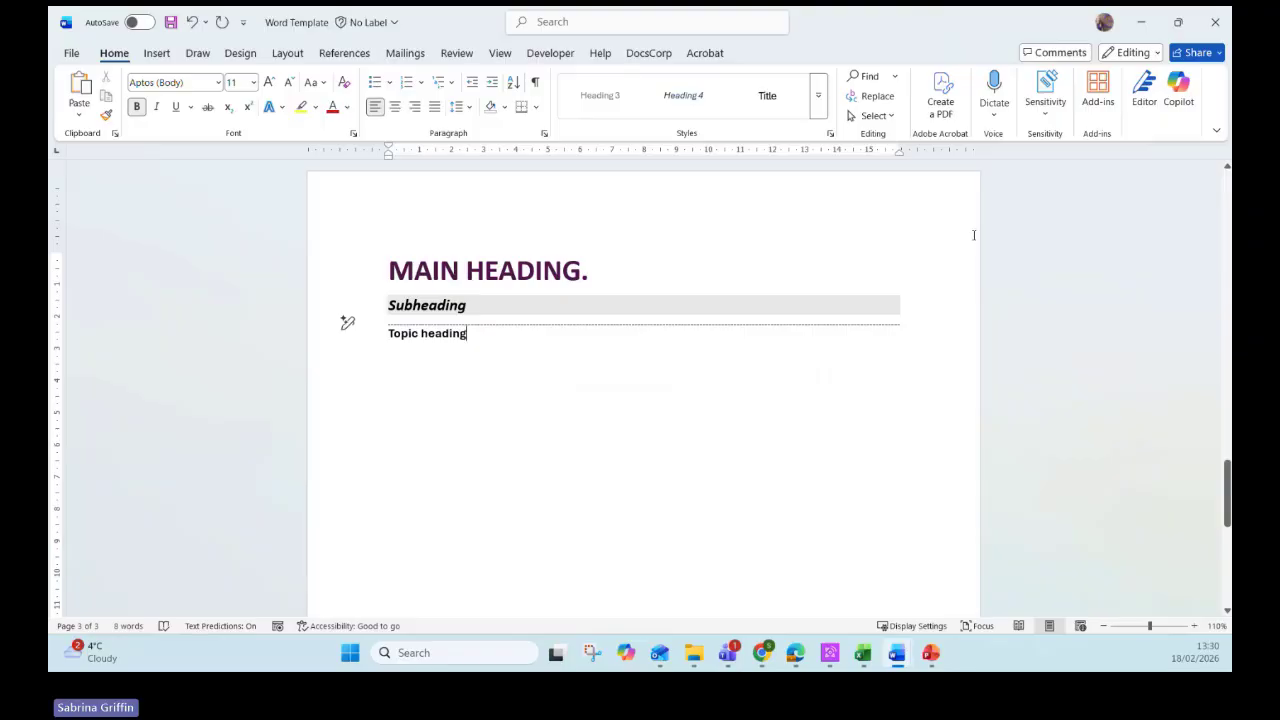
{"action": "key", "text": "Return"}
- Delete the Subheading line and undo that deletion
{"action": "left_click", "coordinate": [474, 304]}
{"action": "triple_click", "coordinate": [474, 304]}
{"action": "key", "text": "Delete"}
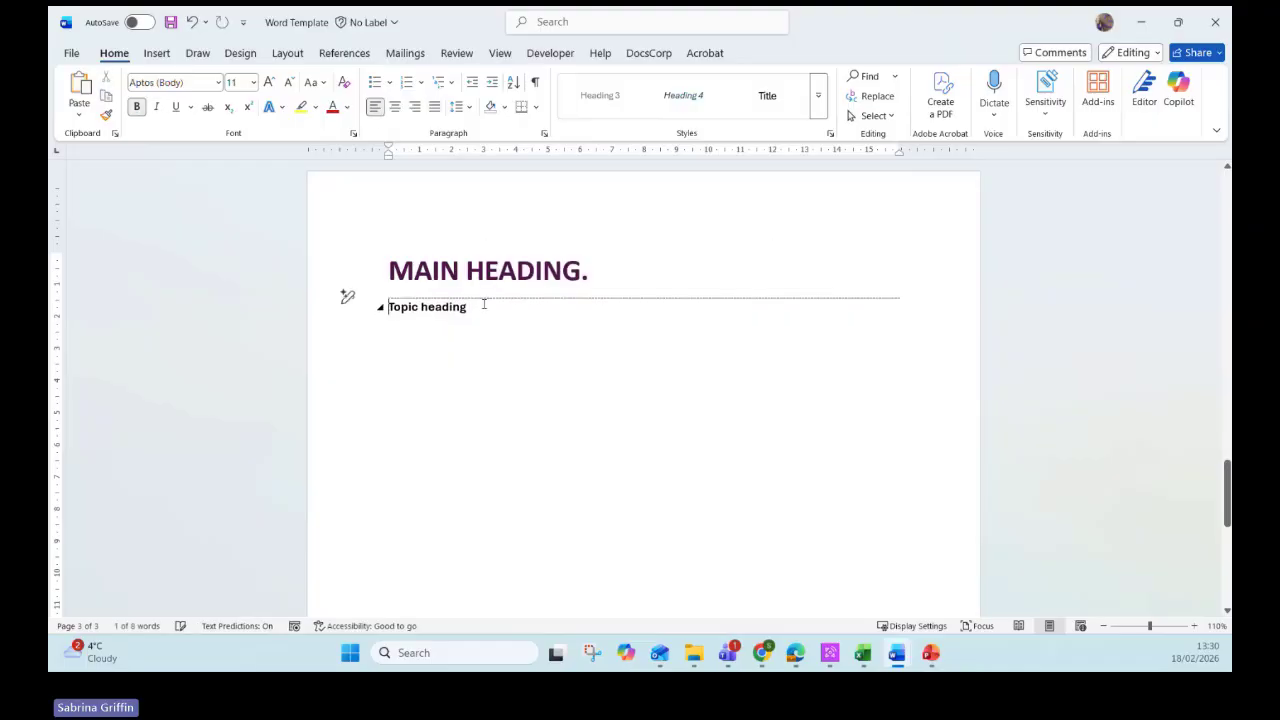
{"action": "key", "text": "ctrl+z"}
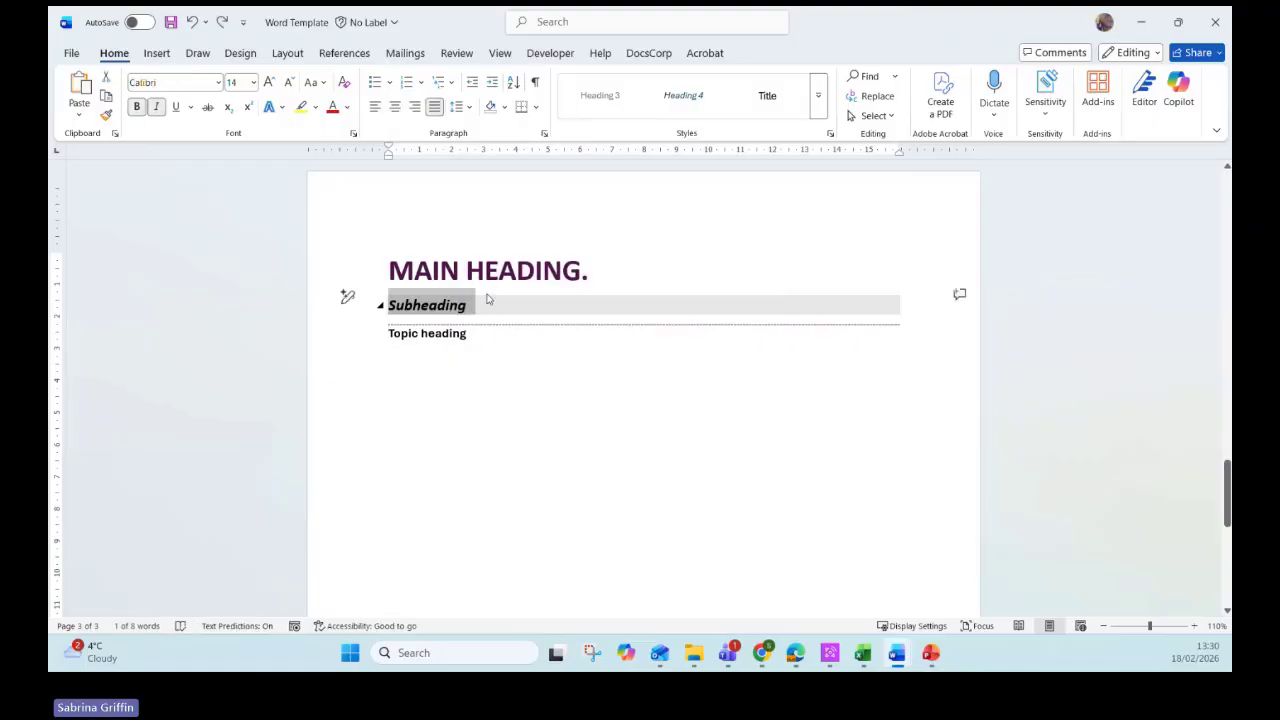
- Generate sample body paragraphs under the Topic heading line with =rand()
{"action": "left_click", "coordinate": [463, 357]}
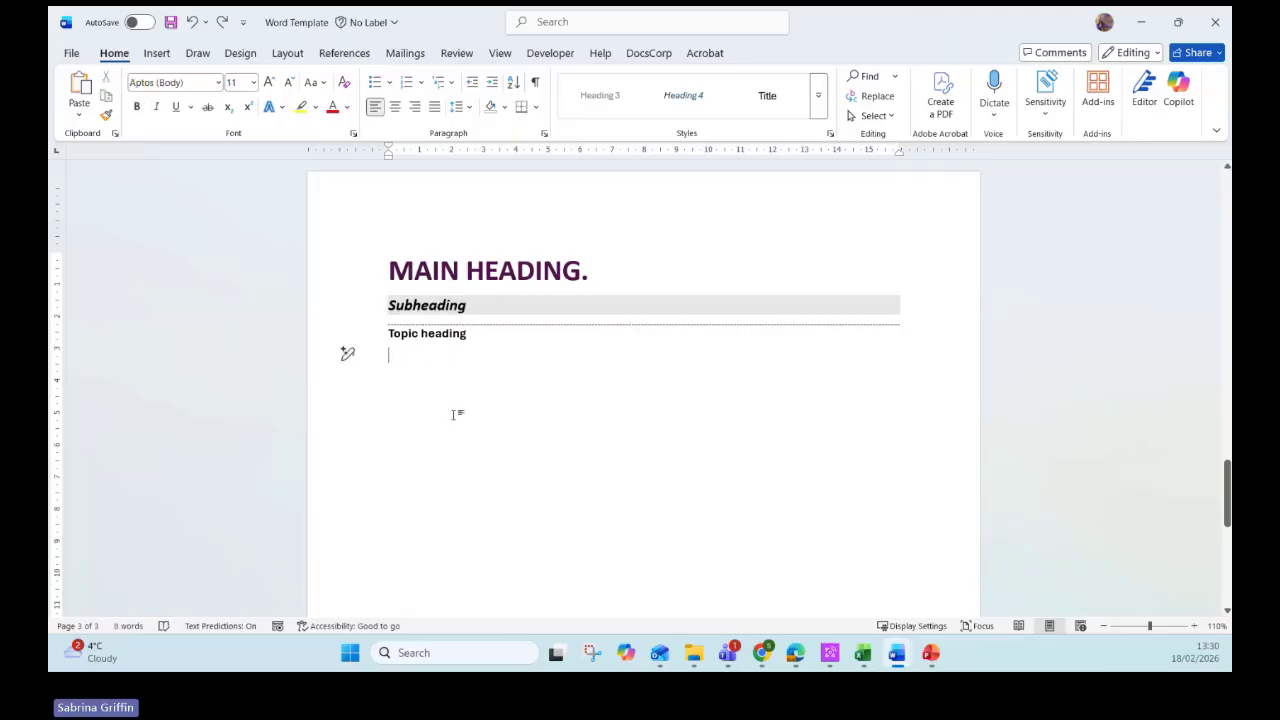
{"action": "scroll", "coordinate": [454, 403], "scroll_direction": "down", "scroll_amount": 2}
{"action": "scroll", "coordinate": [454, 400], "scroll_direction": "up", "scroll_amount": 1}
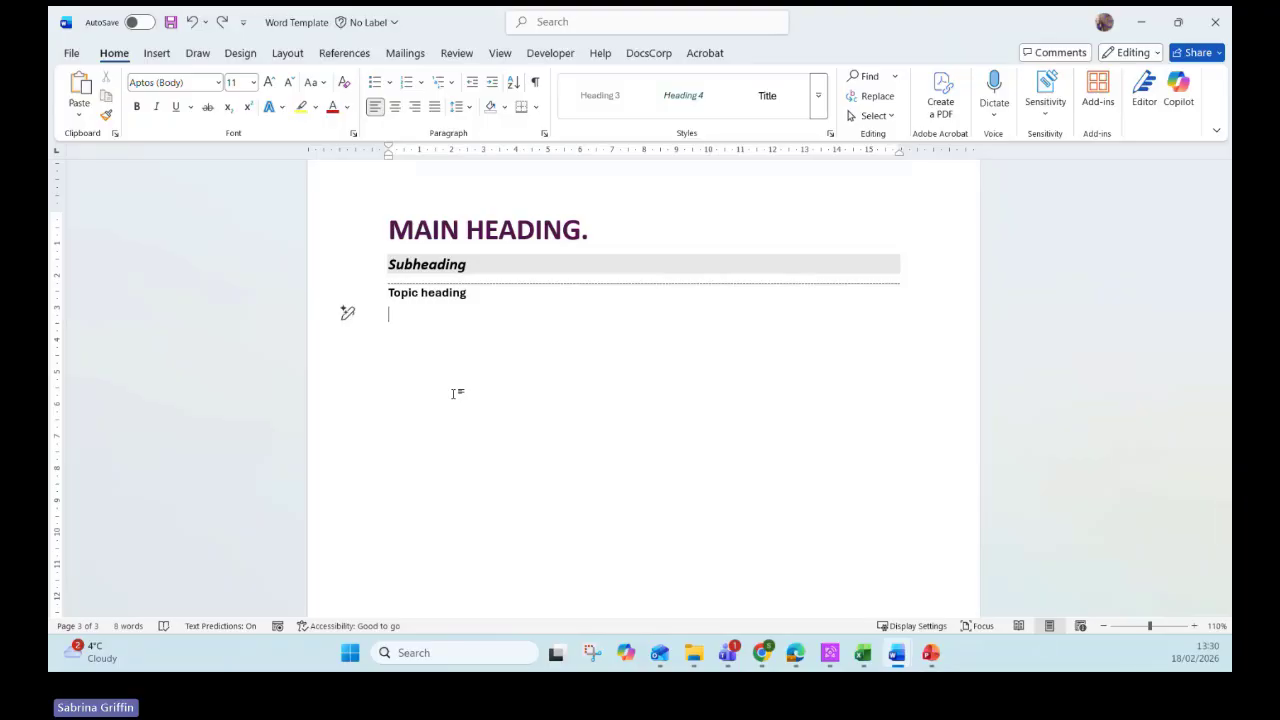
{"action": "type", "text": "=rand()"}
{"action": "key", "text": "Return"}
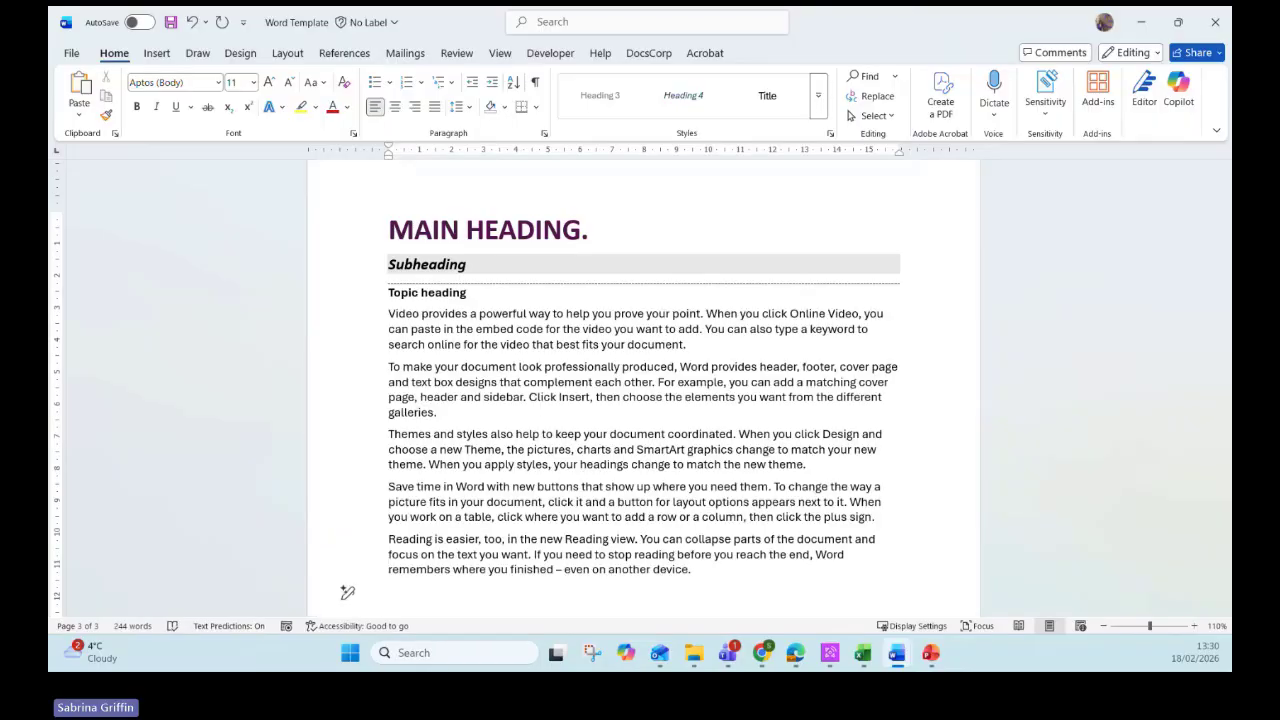
{"action": "scroll", "coordinate": [455, 393], "scroll_direction": "down", "scroll_amount": 2}
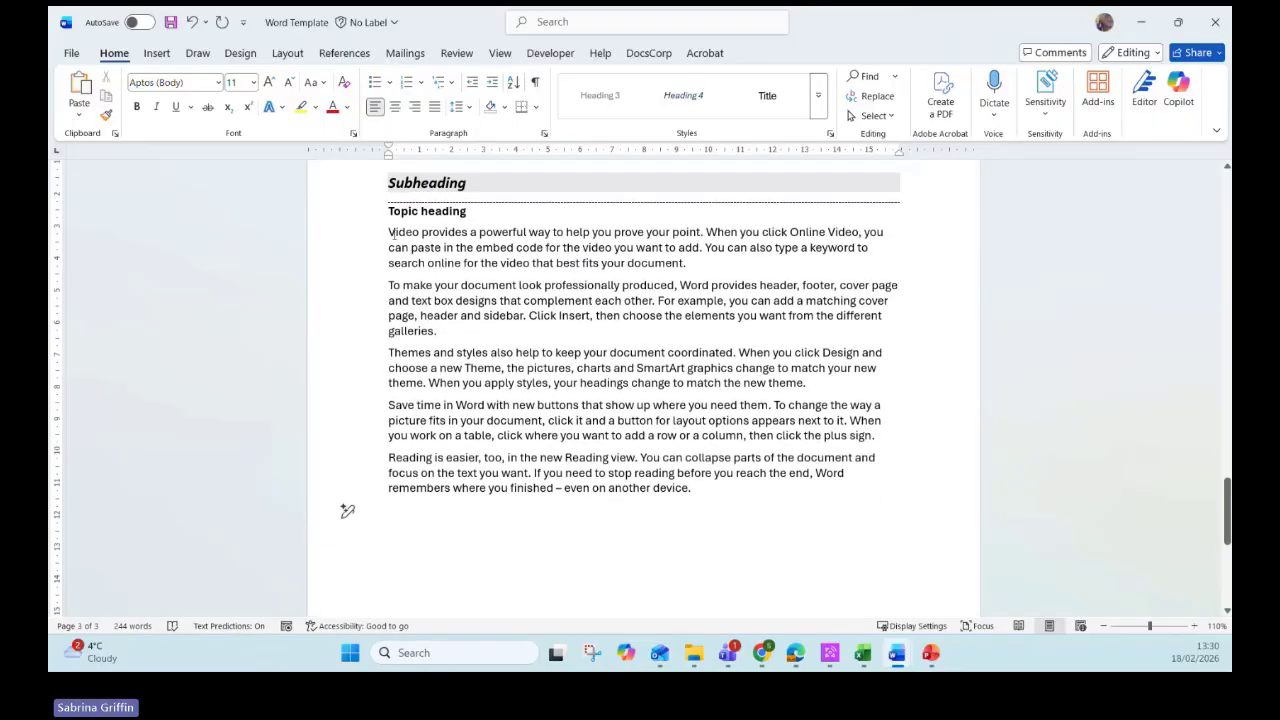
{"action": "left_click_drag", "start_coordinate": [388, 232], "coordinate": [427, 263]}
{"action": "left_click_drag", "start_coordinate": [347, 263], "coordinate": [691, 502]}
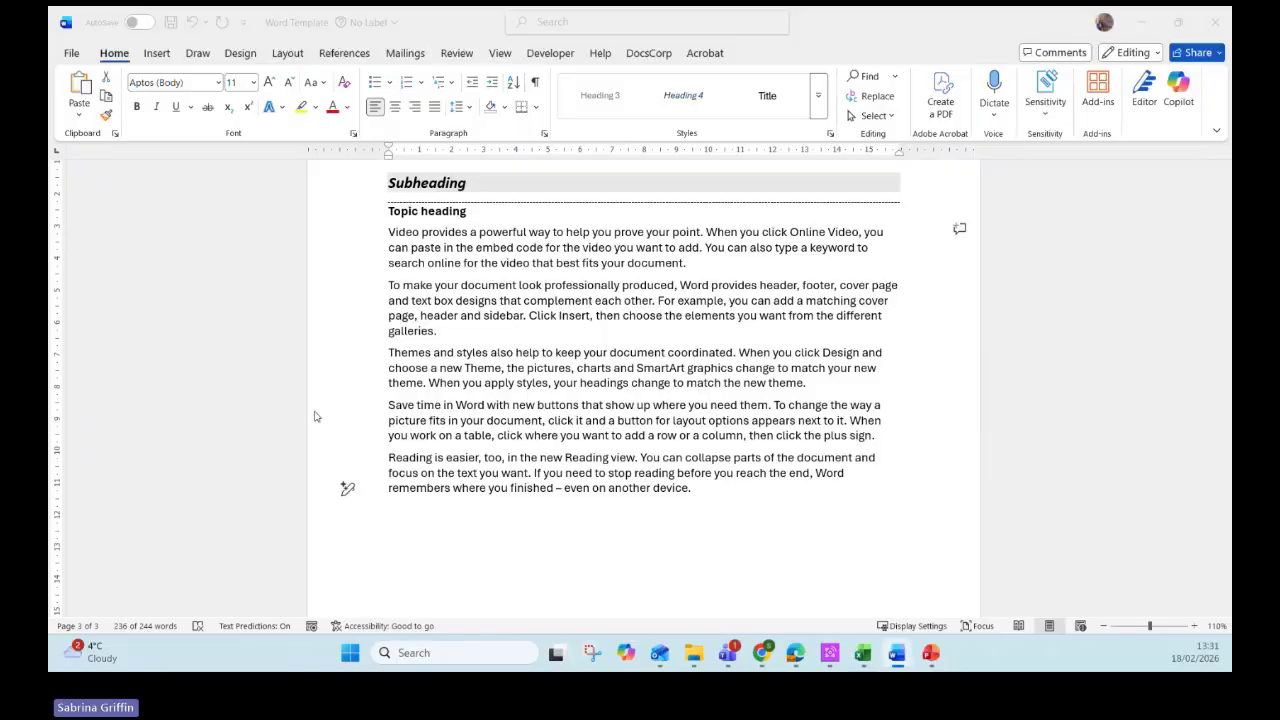
{"action": "left_click", "coordinate": [678, 514]}
- Add an empty paragraph after the last sample paragraph and insert a page break to start a new page
{"action": "left_click", "coordinate": [709, 491]}
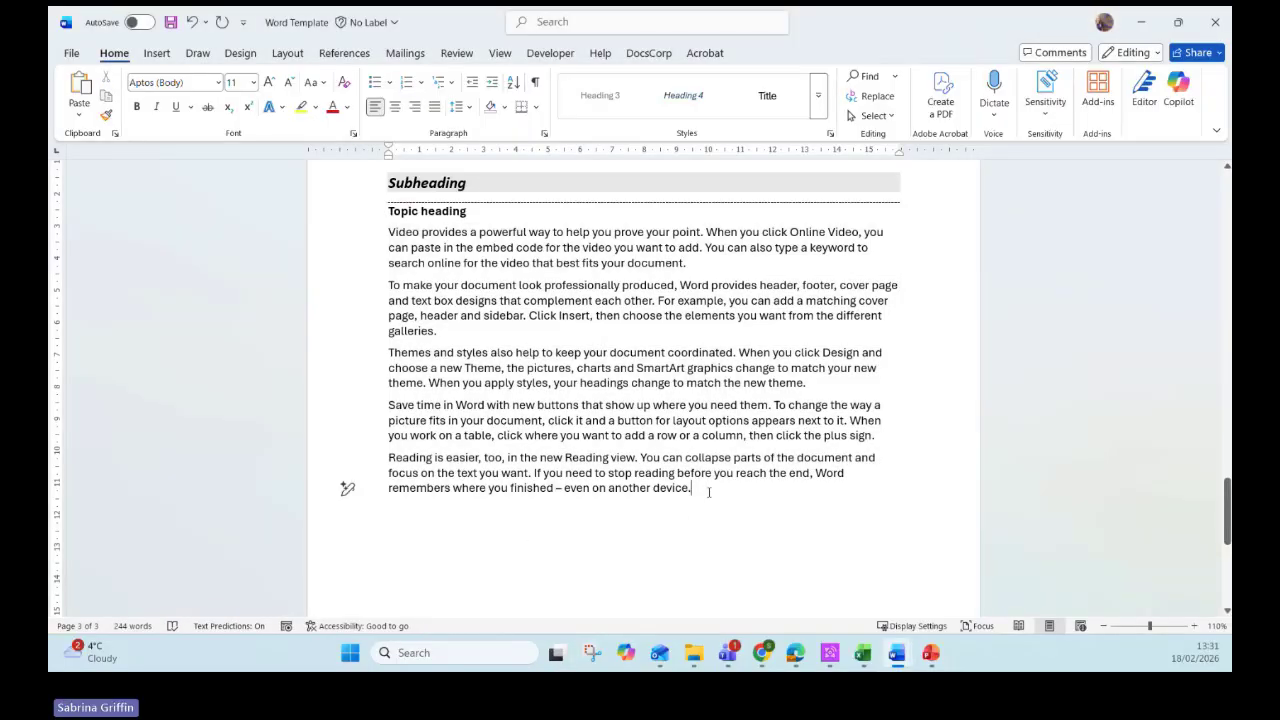
{"action": "key", "text": "Return"}
{"action": "scroll", "coordinate": [555, 443], "scroll_direction": "down", "scroll_amount": 2}
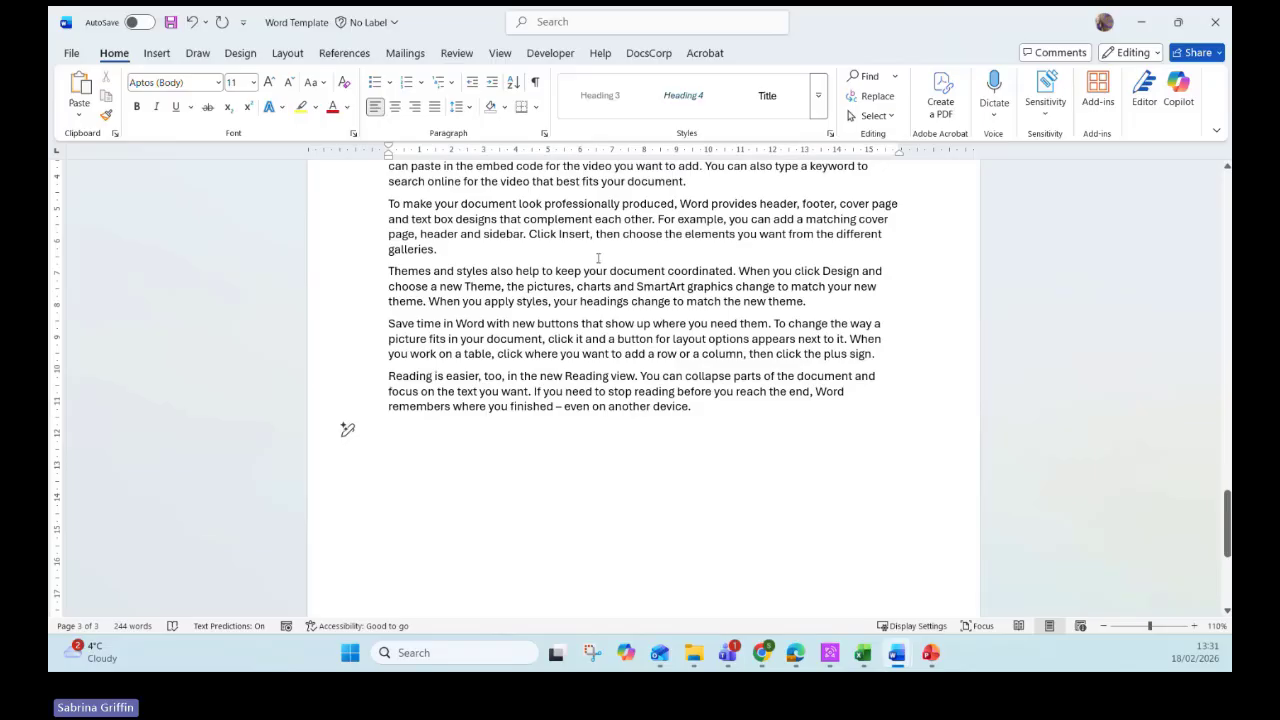
{"action": "scroll", "coordinate": [594, 383], "scroll_direction": "down", "scroll_amount": 2}
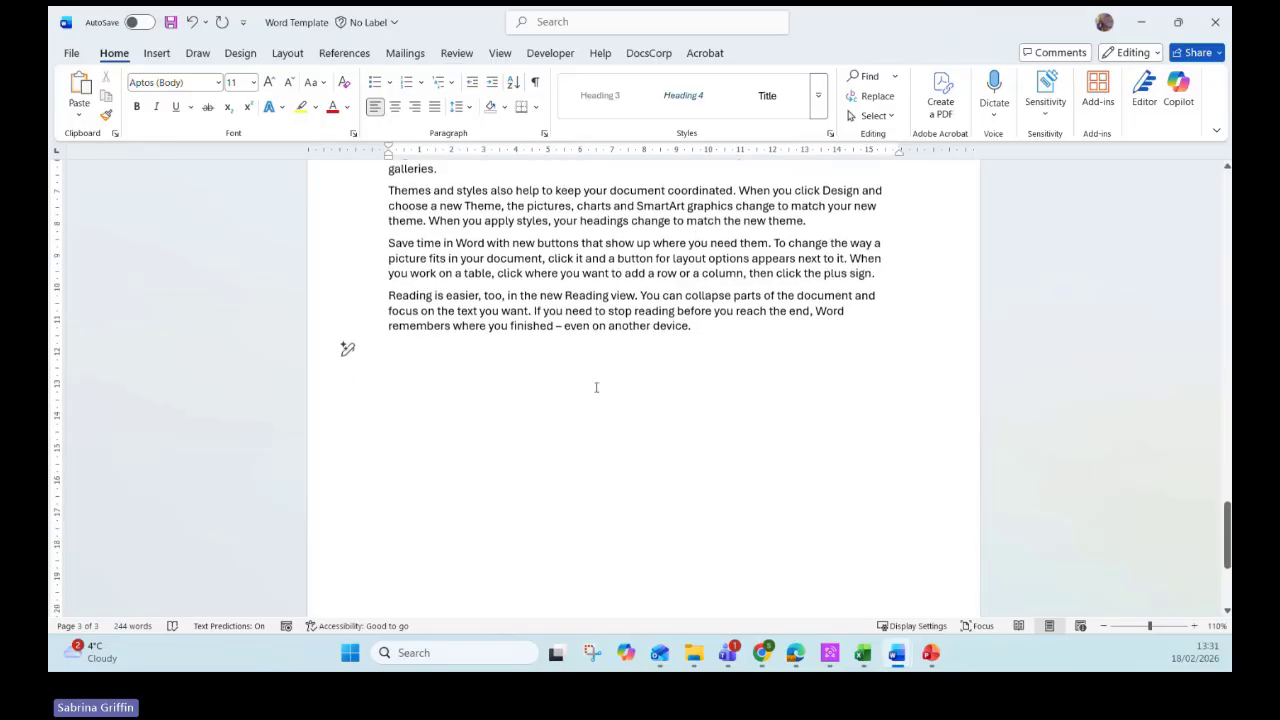
{"action": "key", "text": "ctrl+Return"}
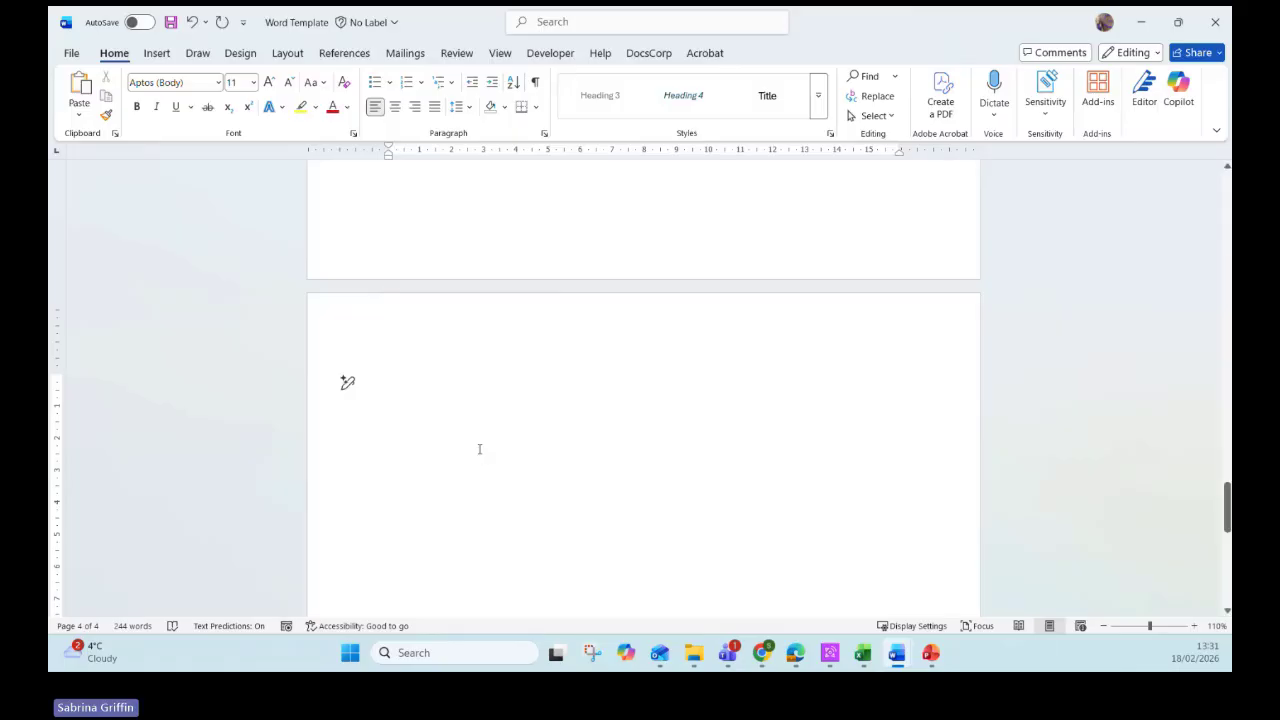
{"action": "scroll", "coordinate": [479, 449], "scroll_direction": "up", "scroll_amount": 3}
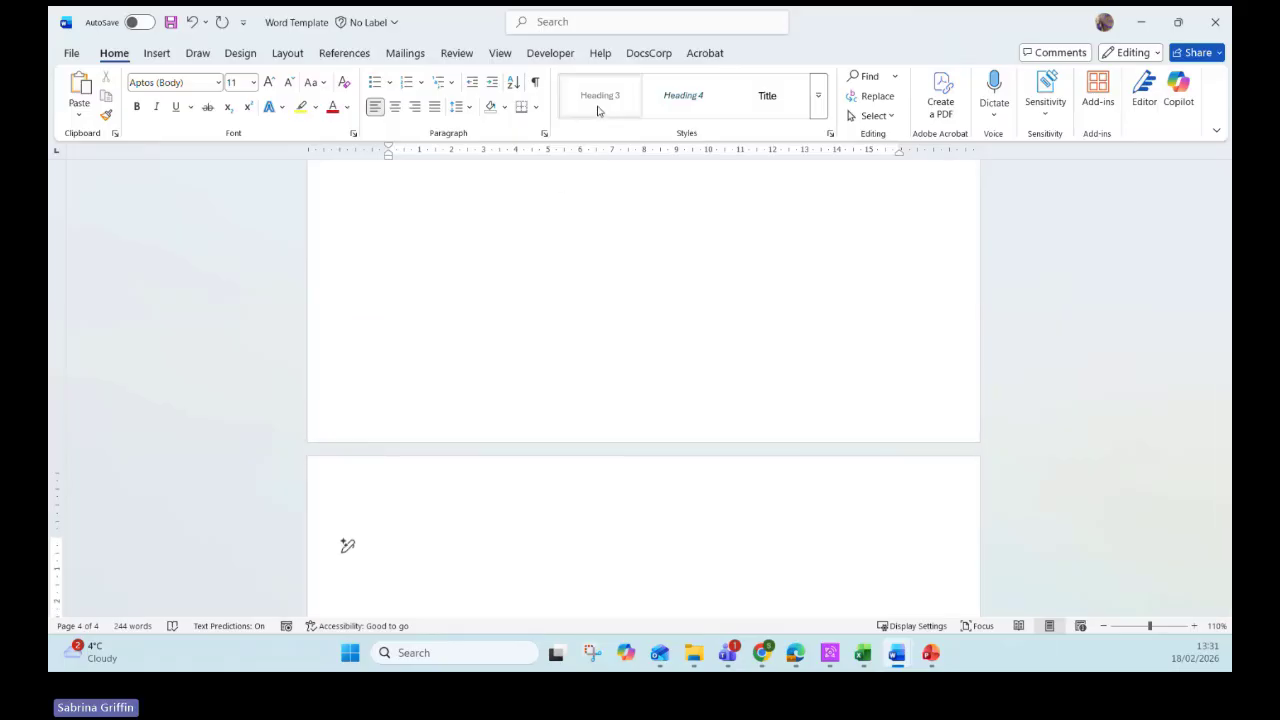
{"action": "scroll", "coordinate": [429, 362], "scroll_direction": "down", "scroll_amount": 4}
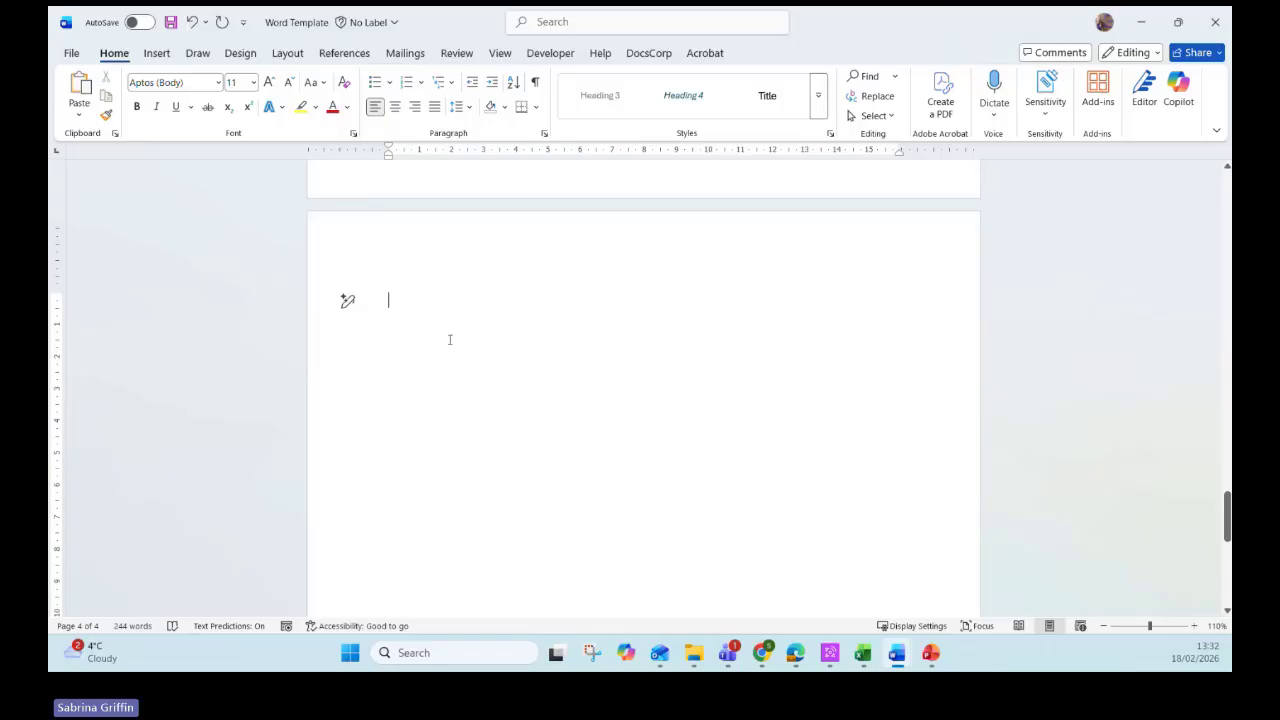
{"action": "left_click", "coordinate": [818, 95]}
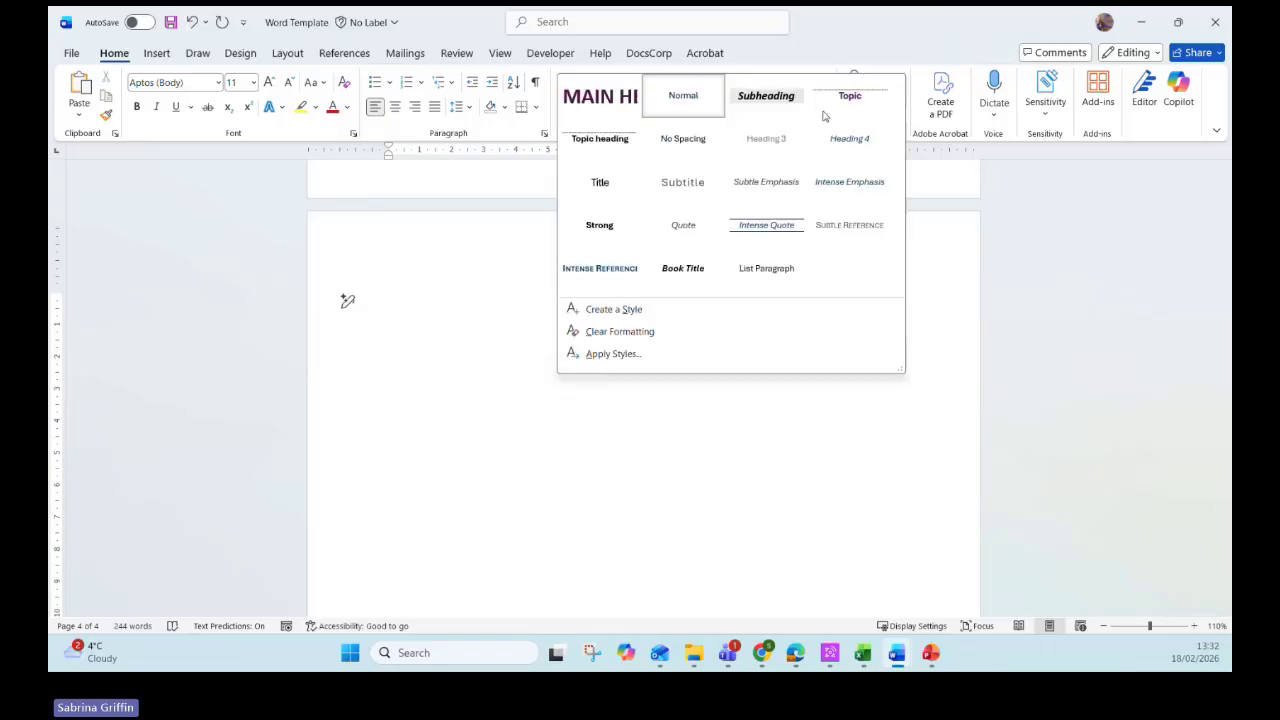
{"action": "left_click", "coordinate": [1034, 389]}
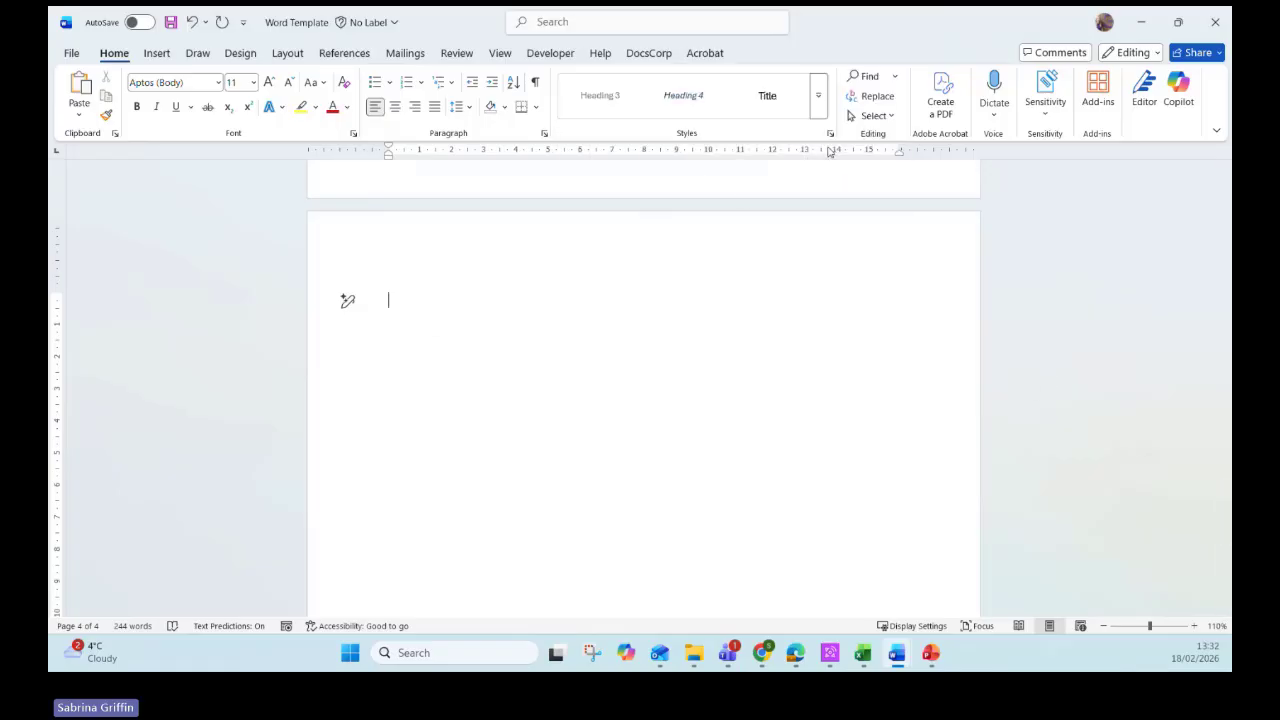
{"action": "left_click", "coordinate": [819, 112]}
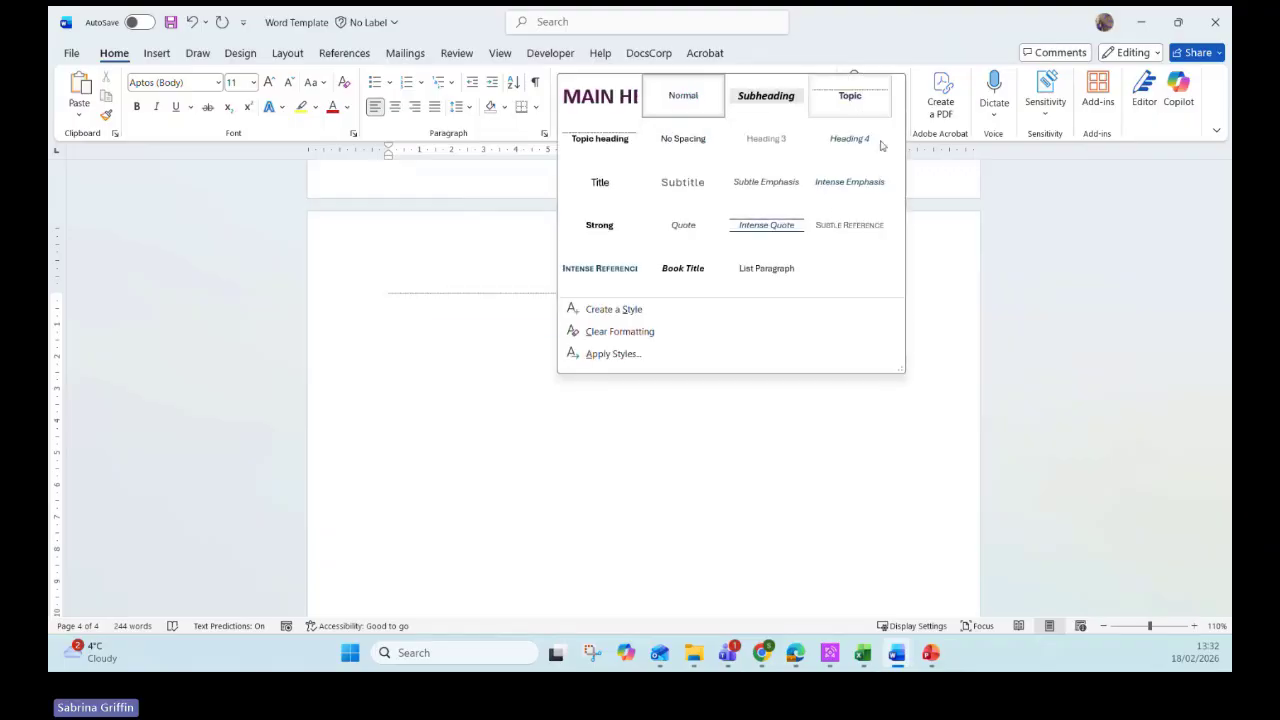
{"action": "left_click", "coordinate": [953, 249]}
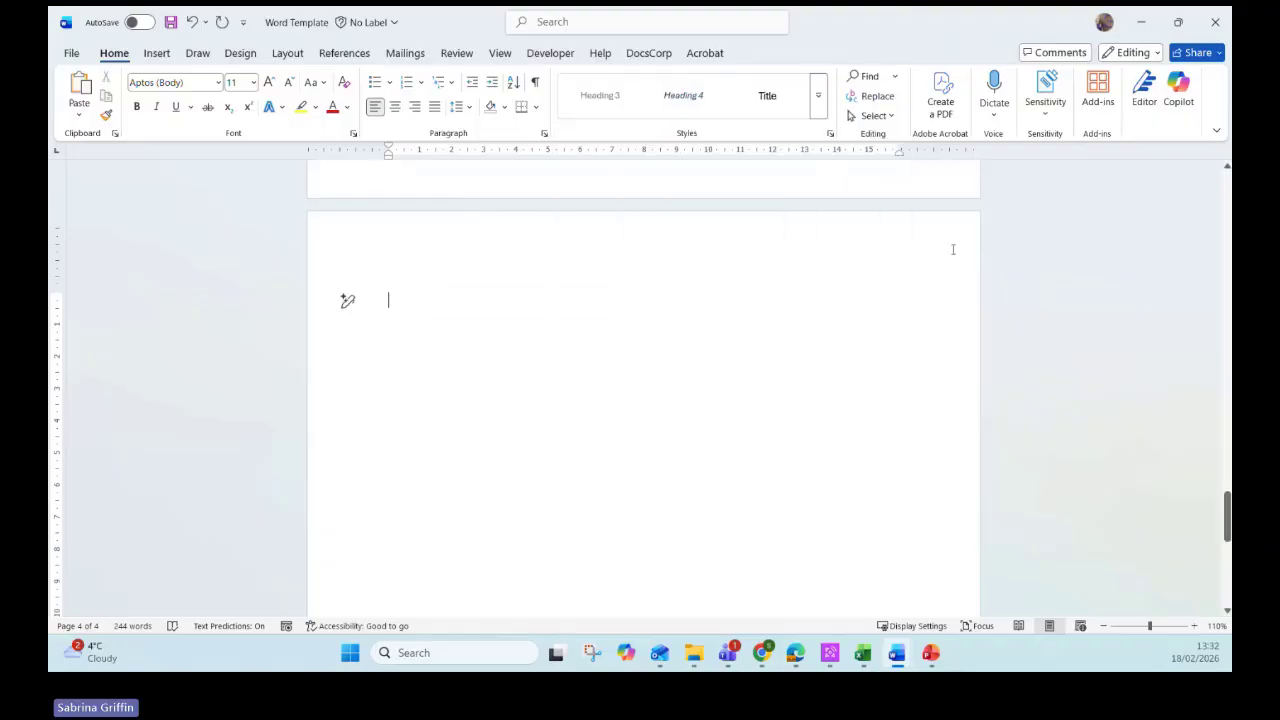
- Open the full list of styles, place it beside the page and lengthen it to show more styles
{"action": "left_click", "coordinate": [831, 135]}
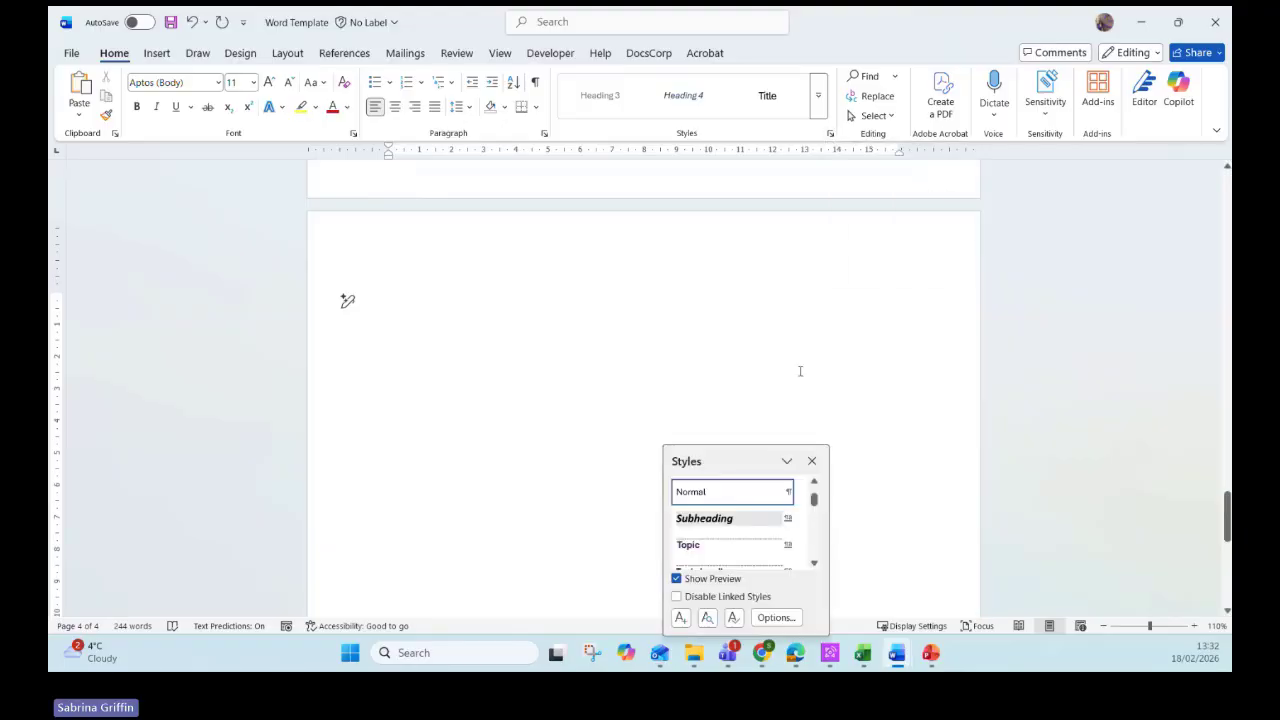
{"action": "left_click_drag", "start_coordinate": [740, 460], "coordinate": [1092, 171]}
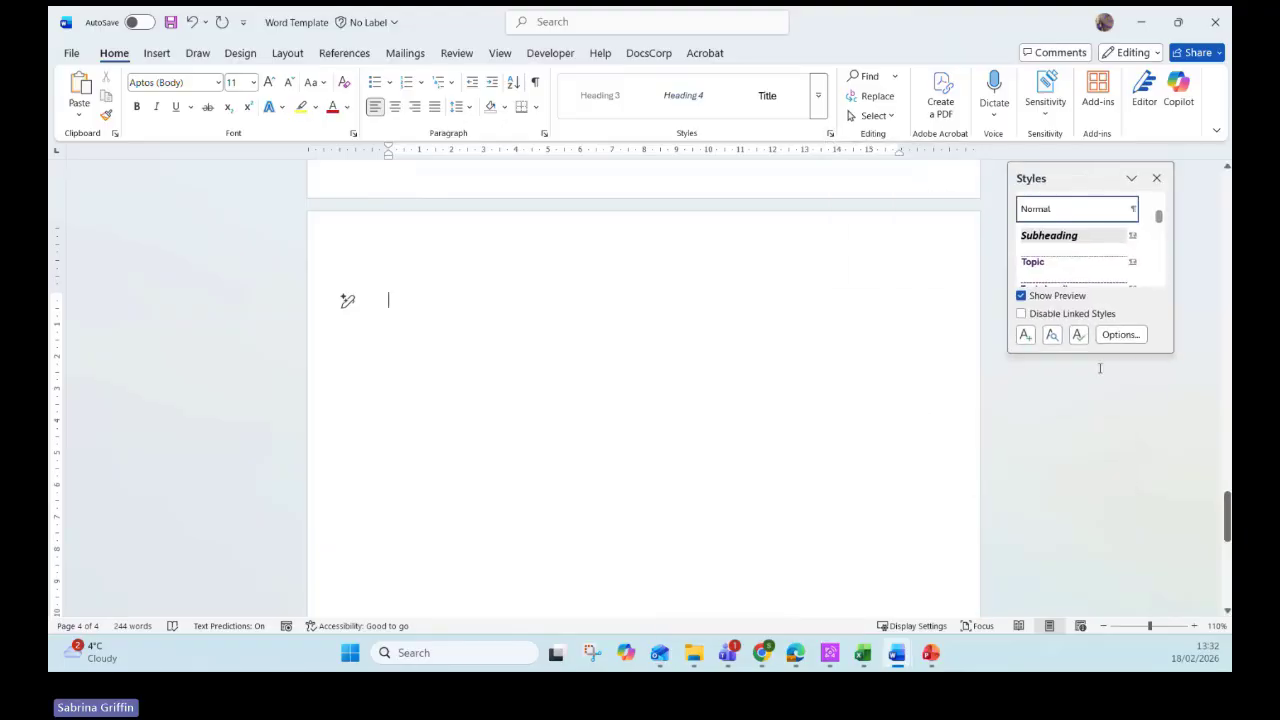
{"action": "left_click_drag", "start_coordinate": [1082, 353], "coordinate": [1051, 583]}
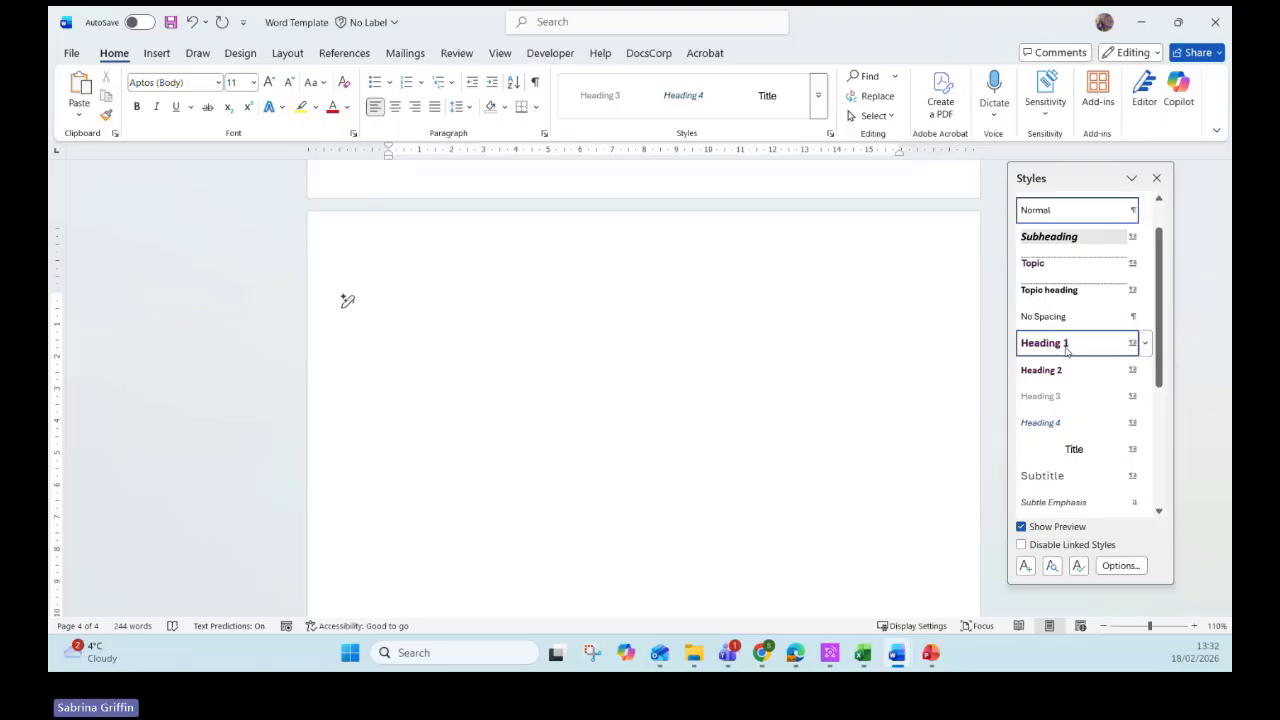
- Add the line "Level 1 Heading" in the Heading 1 style on the new page
{"action": "mouse_move", "coordinate": [1051, 348]}
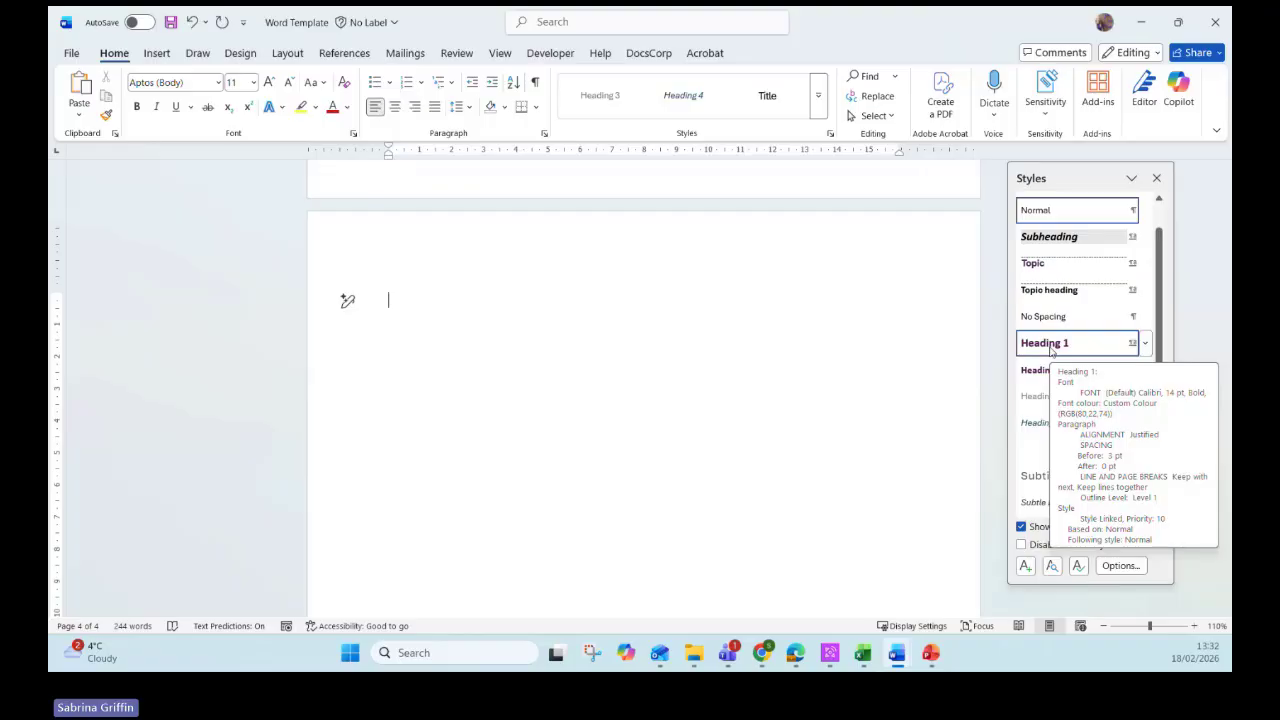
{"action": "left_click", "coordinate": [1051, 345]}
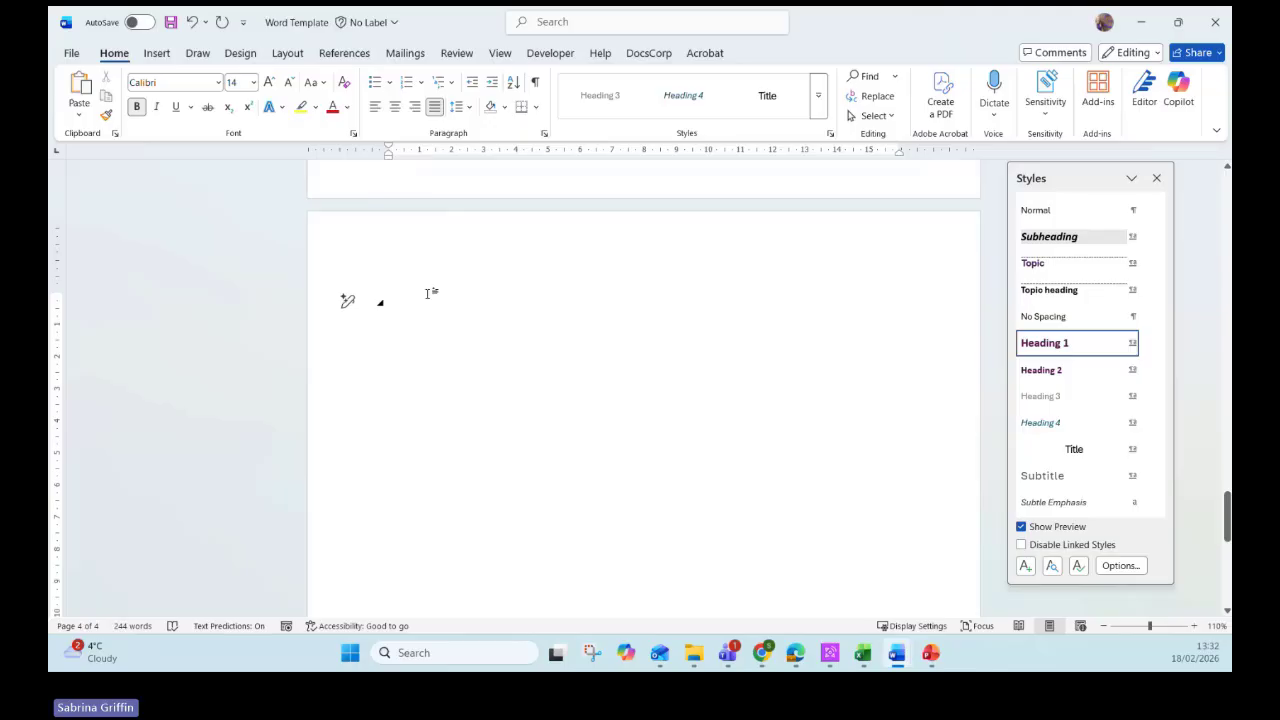
{"action": "type", "text": "Leev"}
{"action": "key", "text": "BackSpace"}
{"action": "key", "text": "BackSpace"}
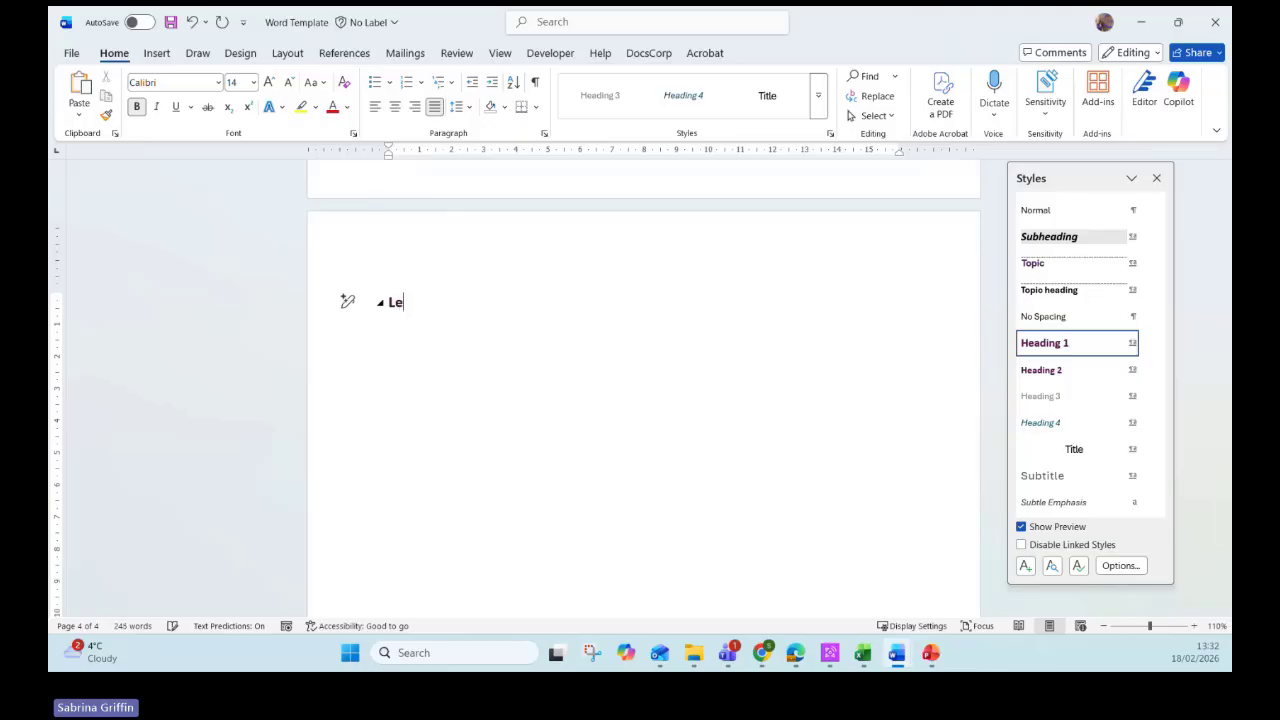
{"action": "type", "text": "vel 1 Heading"}
{"action": "key", "text": "Return"}
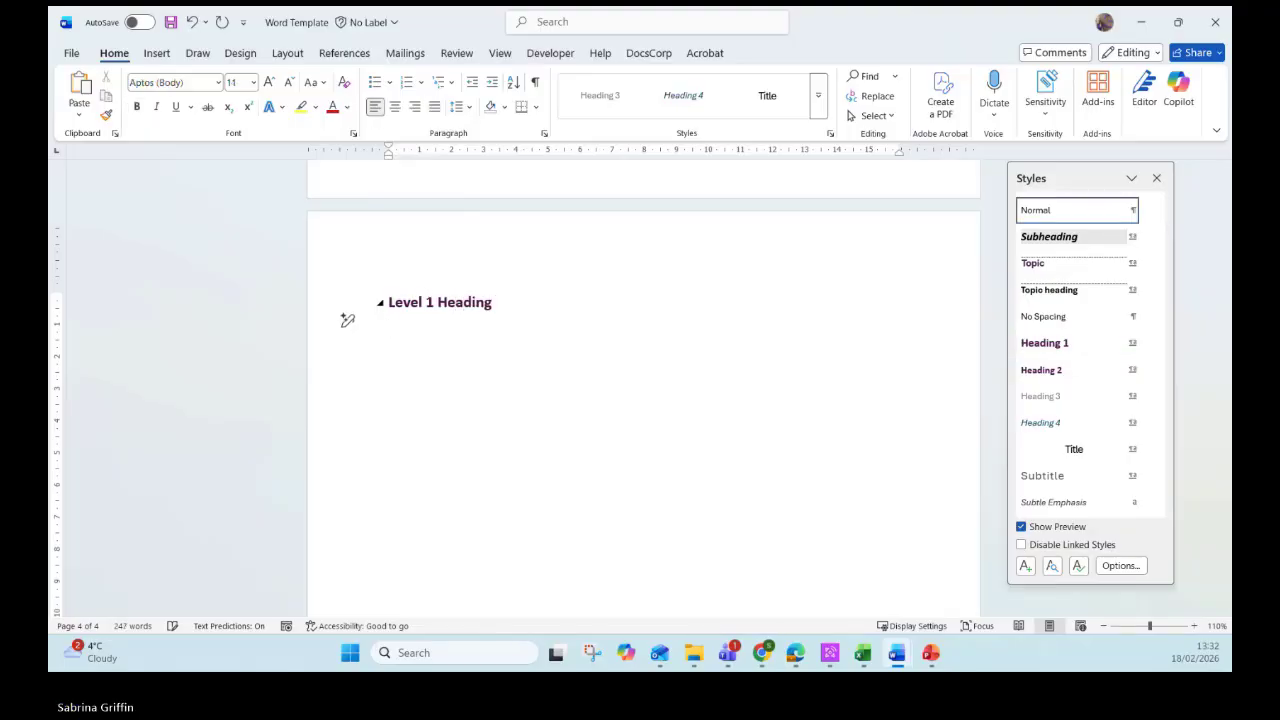
- Below the level 1 line, add "Level 2" in the Heading 2 style and "Level 3" in the Heading 3 style
{"action": "left_click", "coordinate": [1040, 372]}
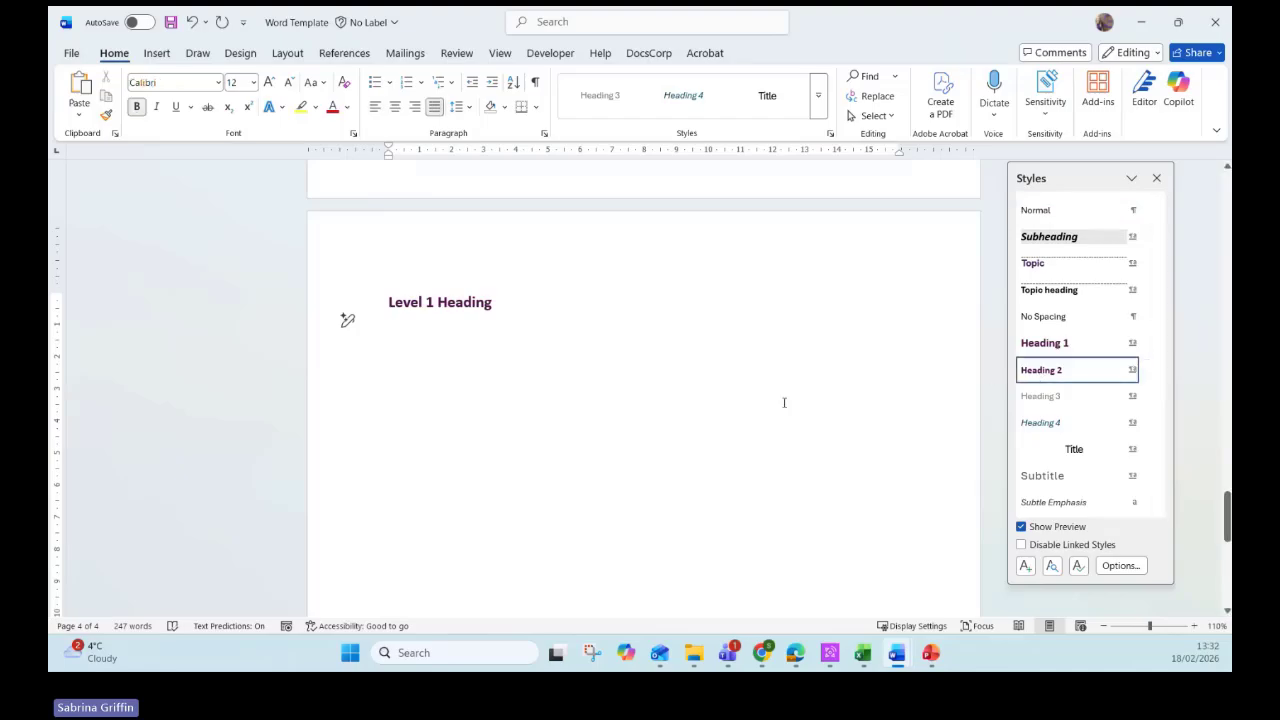
{"action": "type", "text": "Level 2"}
{"action": "key", "text": "Return"}
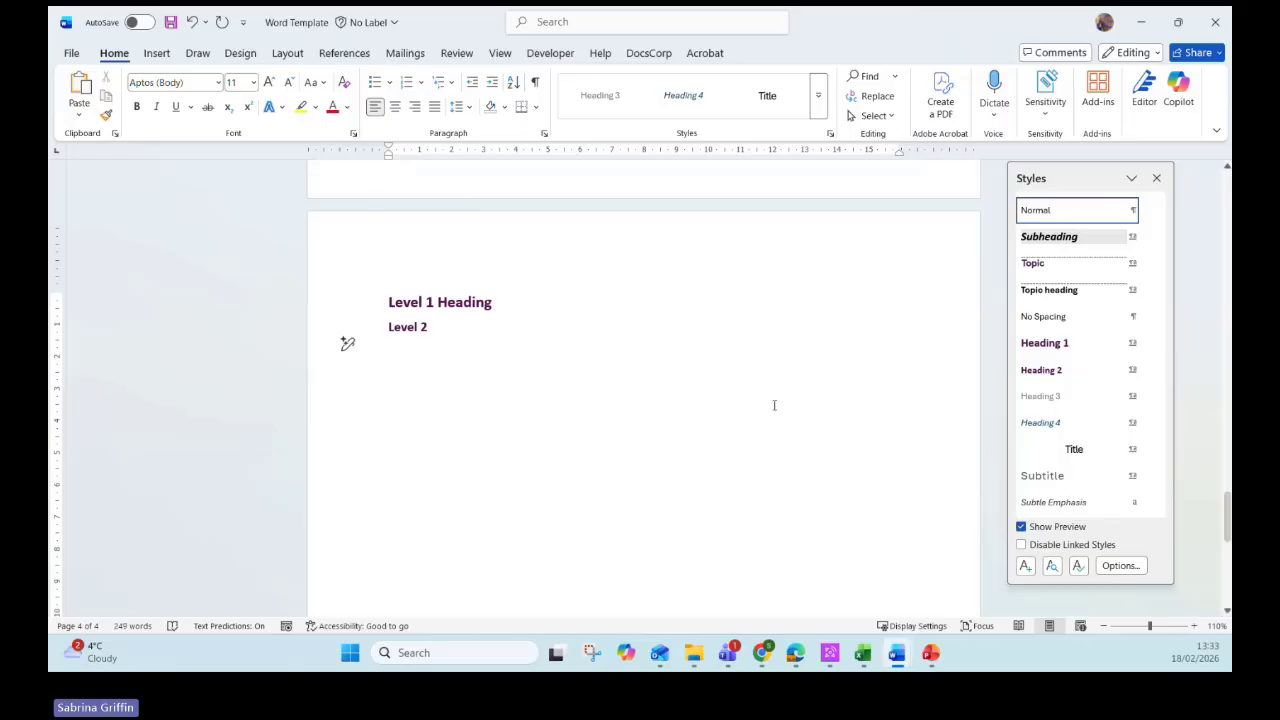
{"action": "left_click", "coordinate": [1042, 398]}
{"action": "type", "text": "Level "}
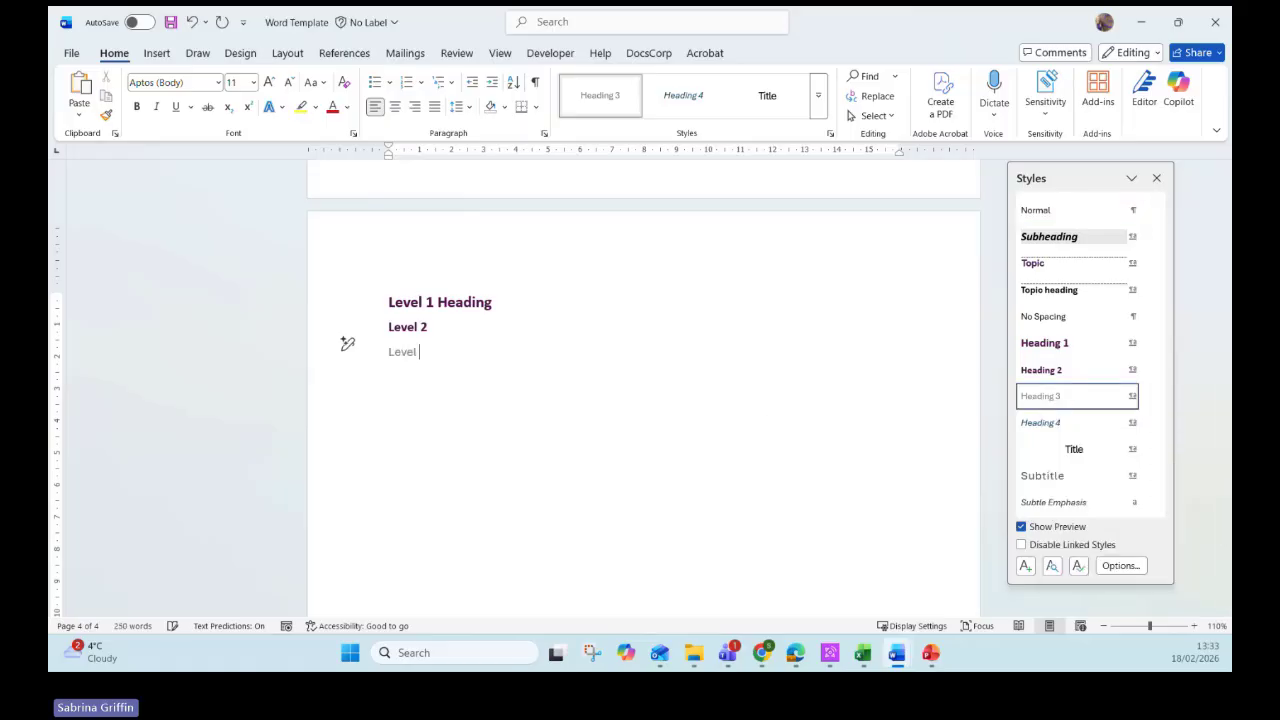
{"action": "type", "text": "3"}
{"action": "key", "text": "Return"}
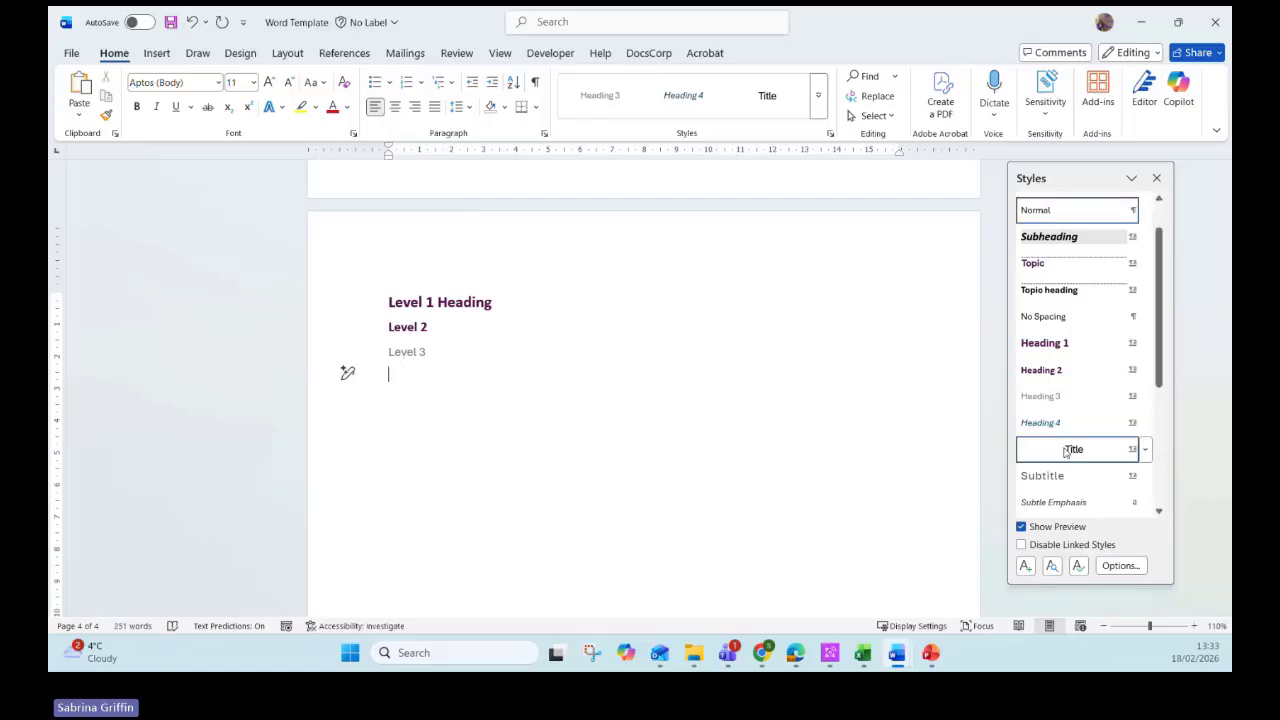
- Add the line "Level 4" in the Heading 4 style under the Level 3 line
{"action": "left_click", "coordinate": [1053, 424]}
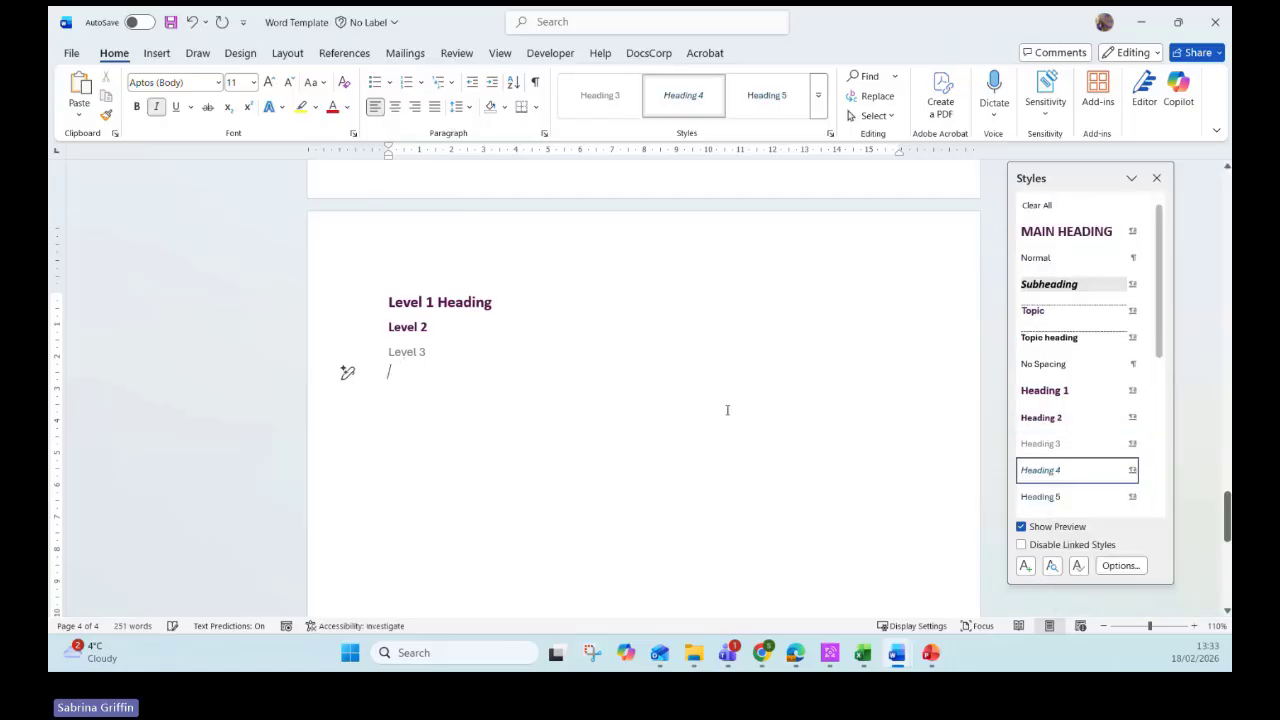
{"action": "type", "text": "Leve"}
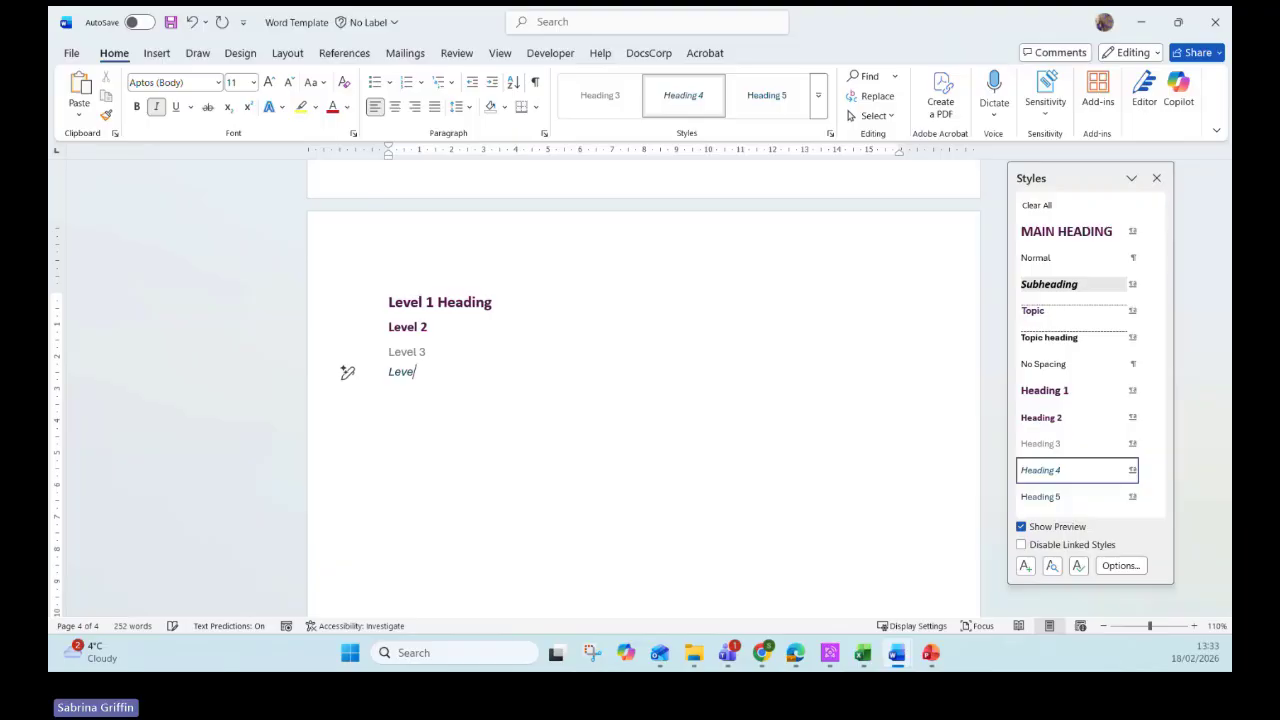
{"action": "type", "text": "l 4"}
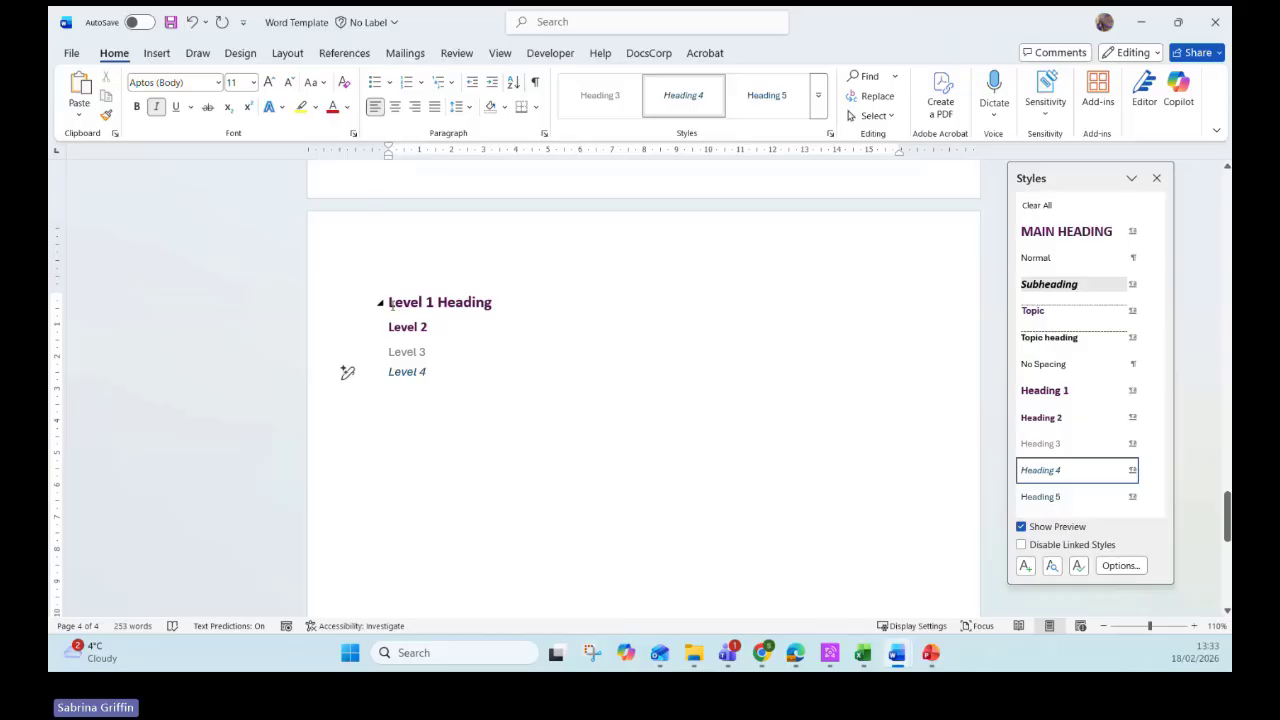
- Set the font colour of all four level lines to Automatic and remove their italics
{"action": "left_click_drag", "start_coordinate": [390, 303], "coordinate": [425, 373]}
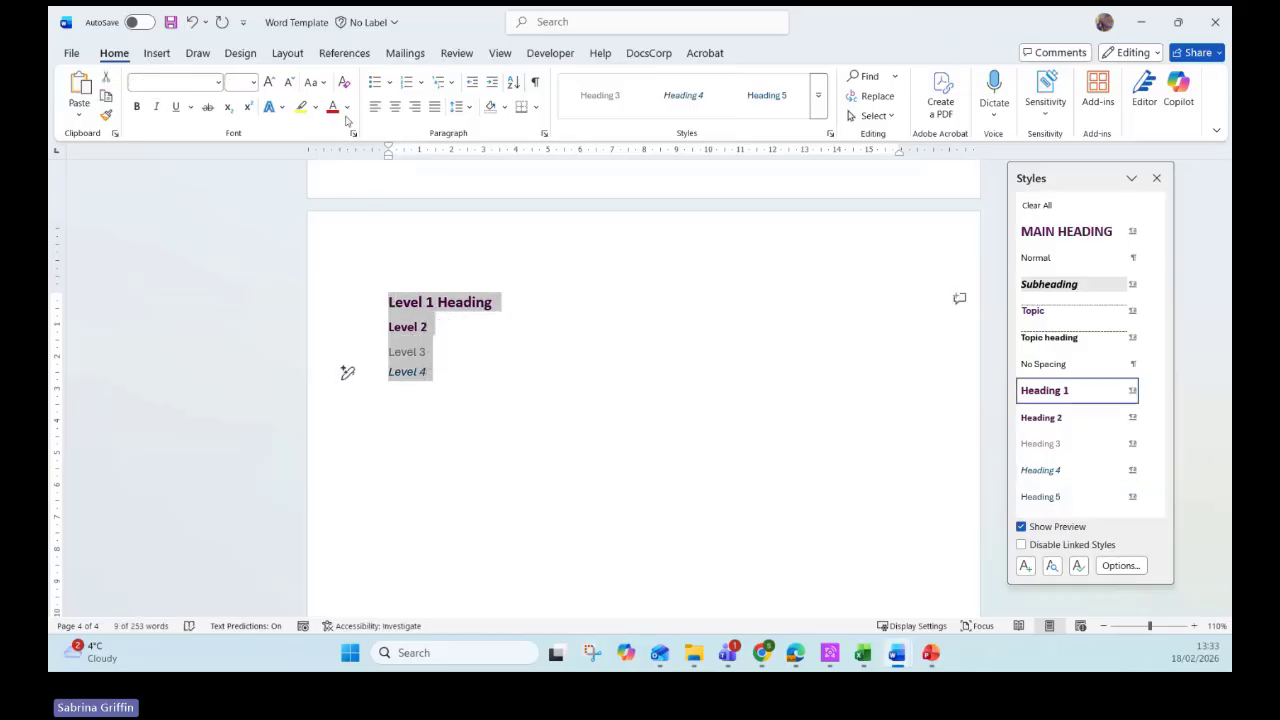
{"action": "left_click", "coordinate": [346, 108]}
{"action": "left_click", "coordinate": [340, 160]}
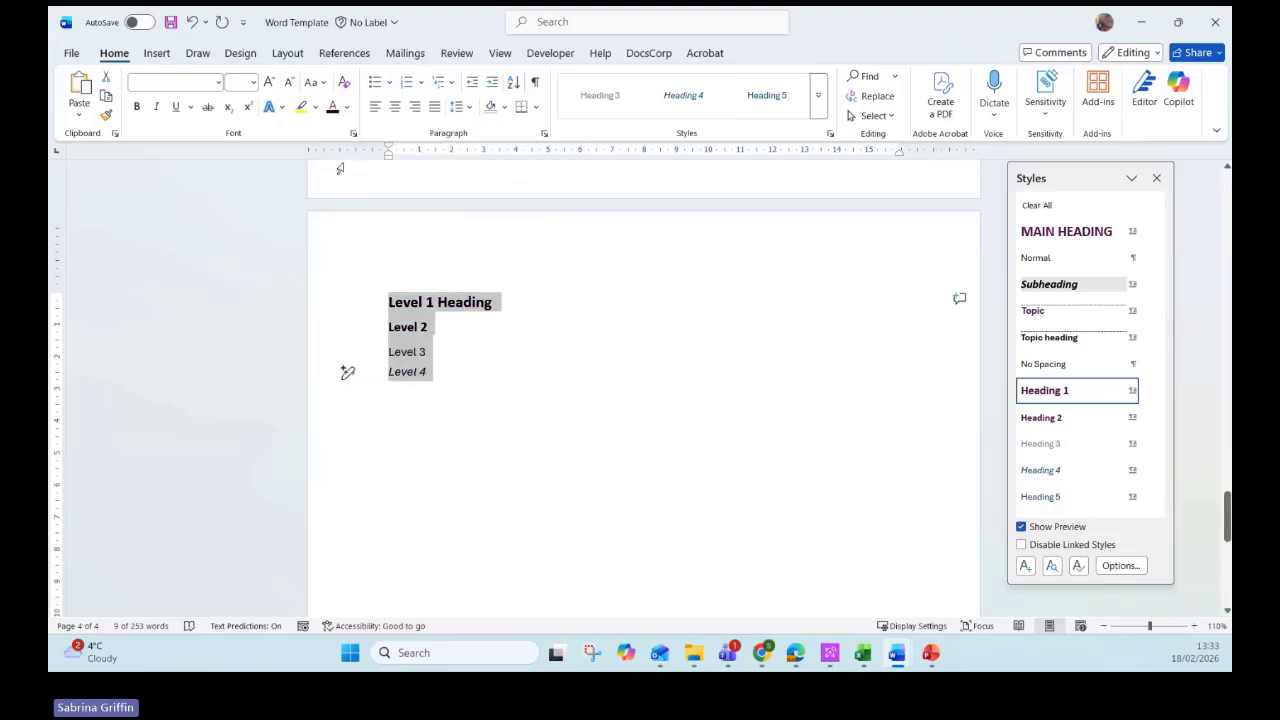
{"action": "left_click", "coordinate": [157, 107]}
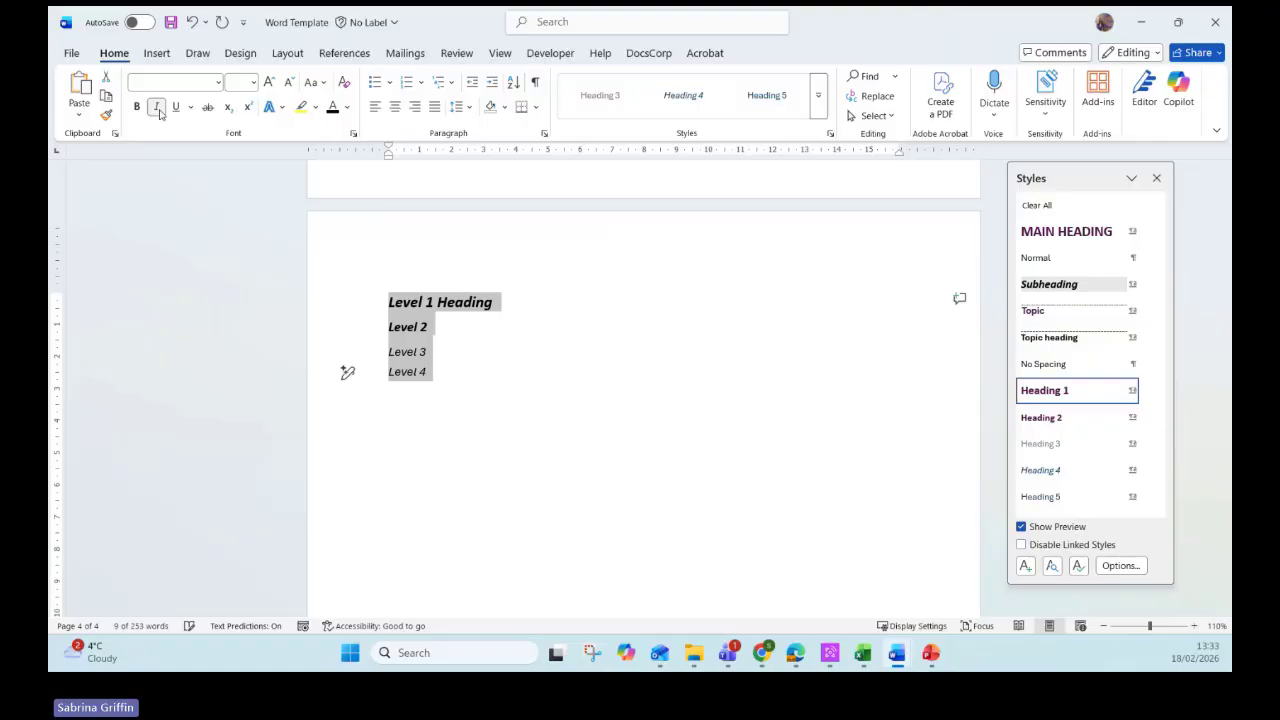
{"action": "left_click", "coordinate": [157, 107]}
- Remove bold from the Level 2, Level 3 and Level 4 lines
{"action": "left_click", "coordinate": [435, 304]}
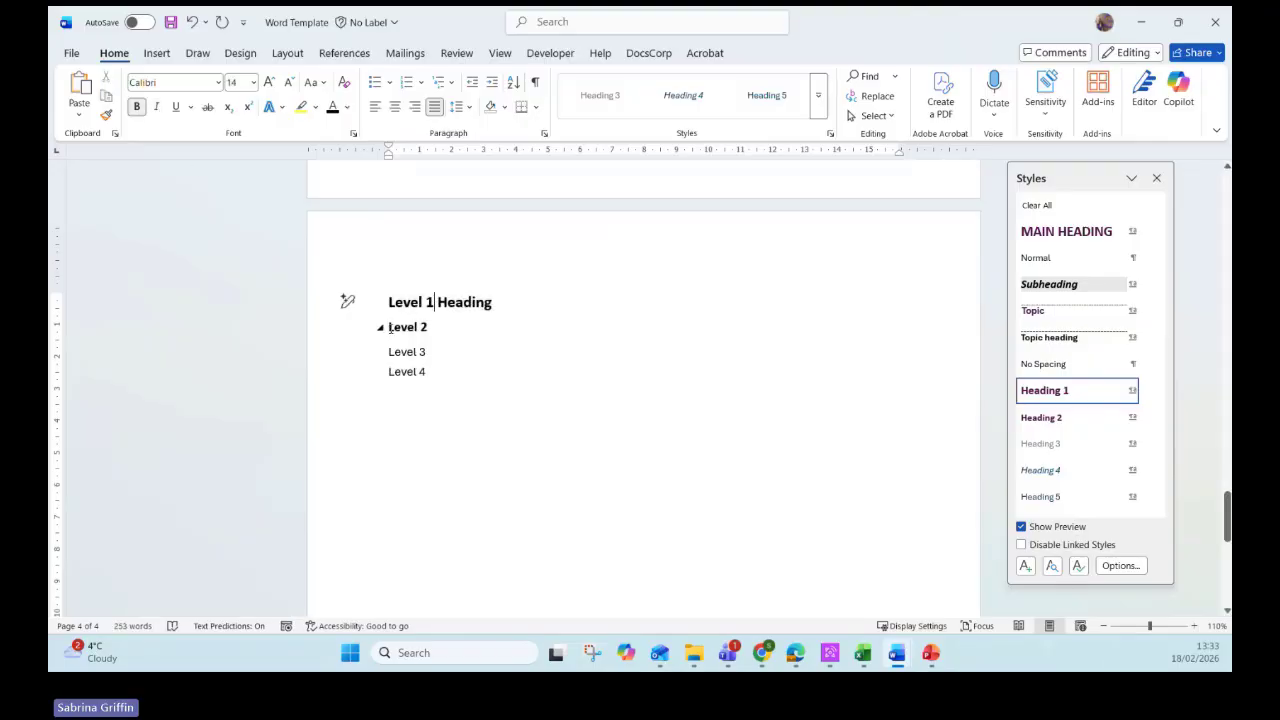
{"action": "left_click_drag", "start_coordinate": [347, 326], "coordinate": [345, 371]}
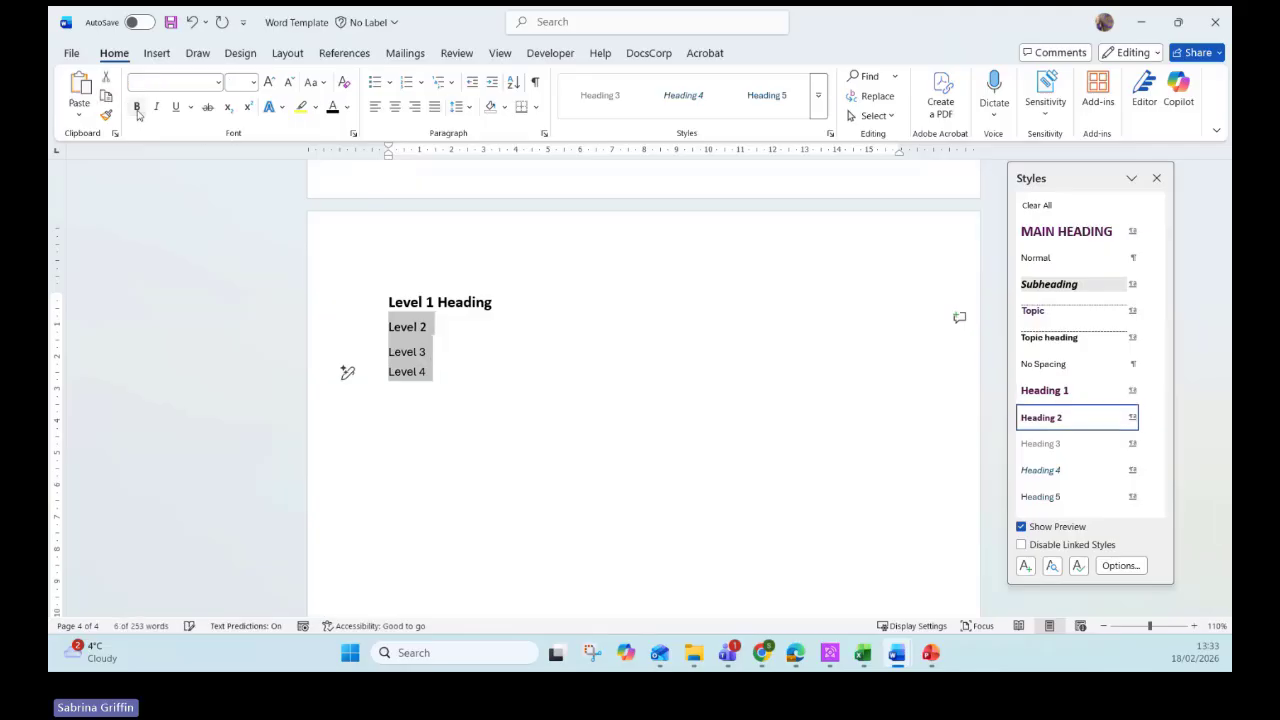
{"action": "left_click", "coordinate": [451, 345]}
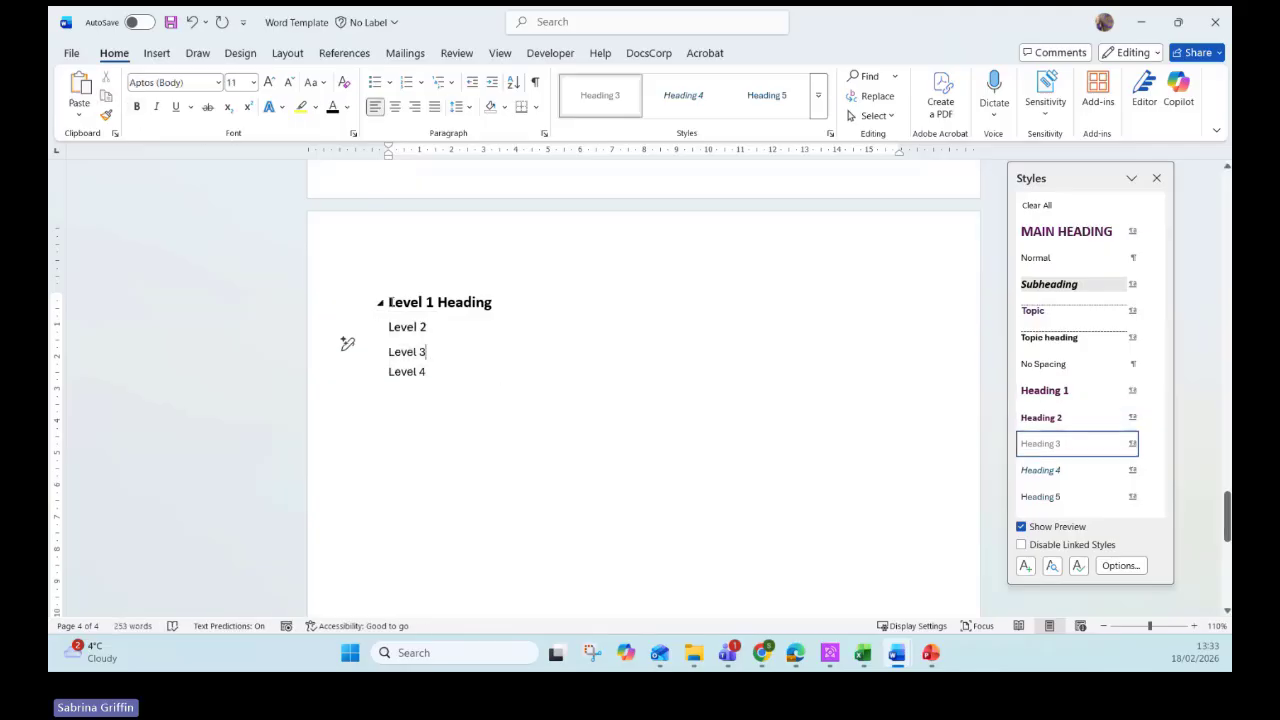
- Set all four level lines to font size 11 and the Aptos (Body) font
{"action": "left_click_drag", "start_coordinate": [347, 302], "coordinate": [345, 371]}
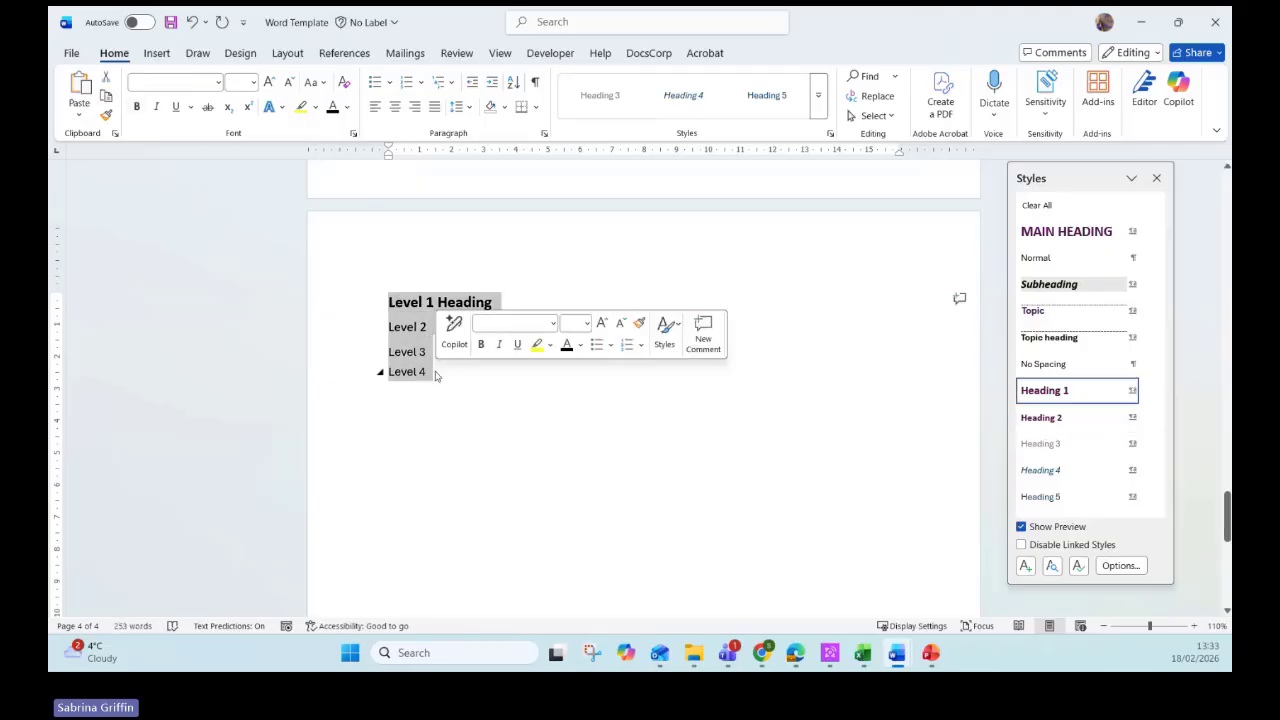
{"action": "left_click", "coordinate": [253, 82]}
{"action": "left_click", "coordinate": [246, 156]}
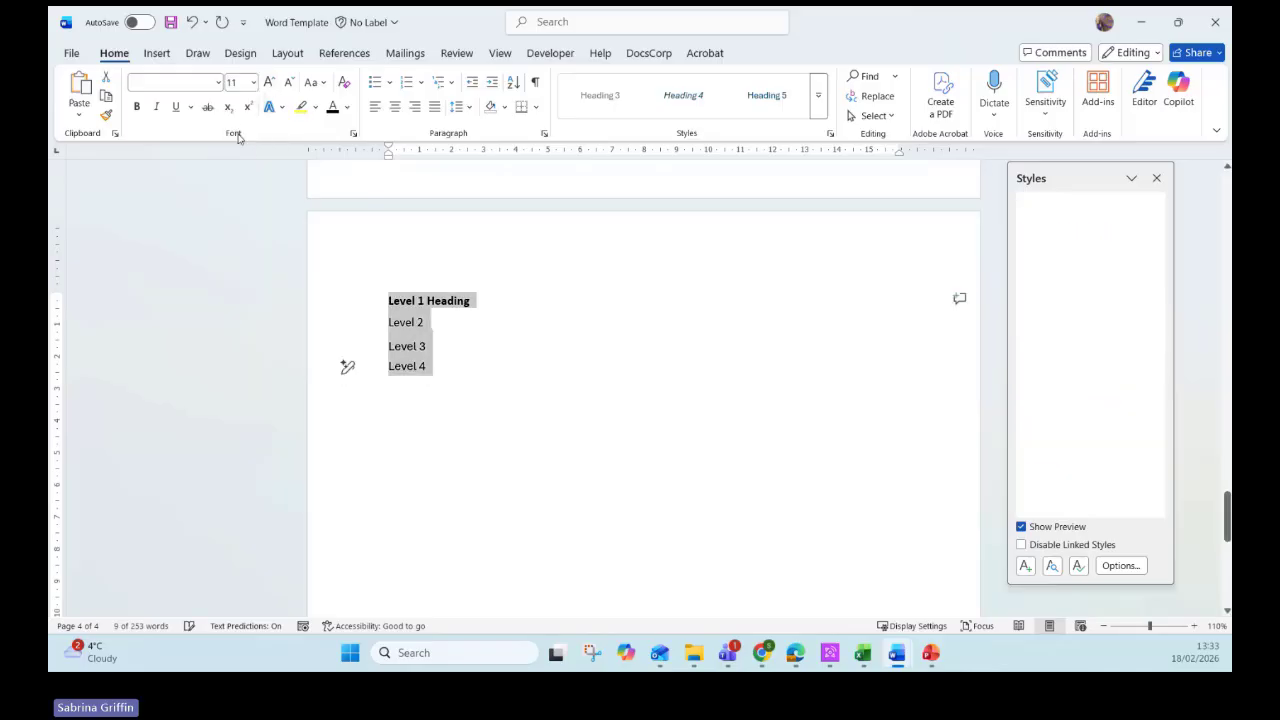
{"action": "left_click", "coordinate": [218, 84]}
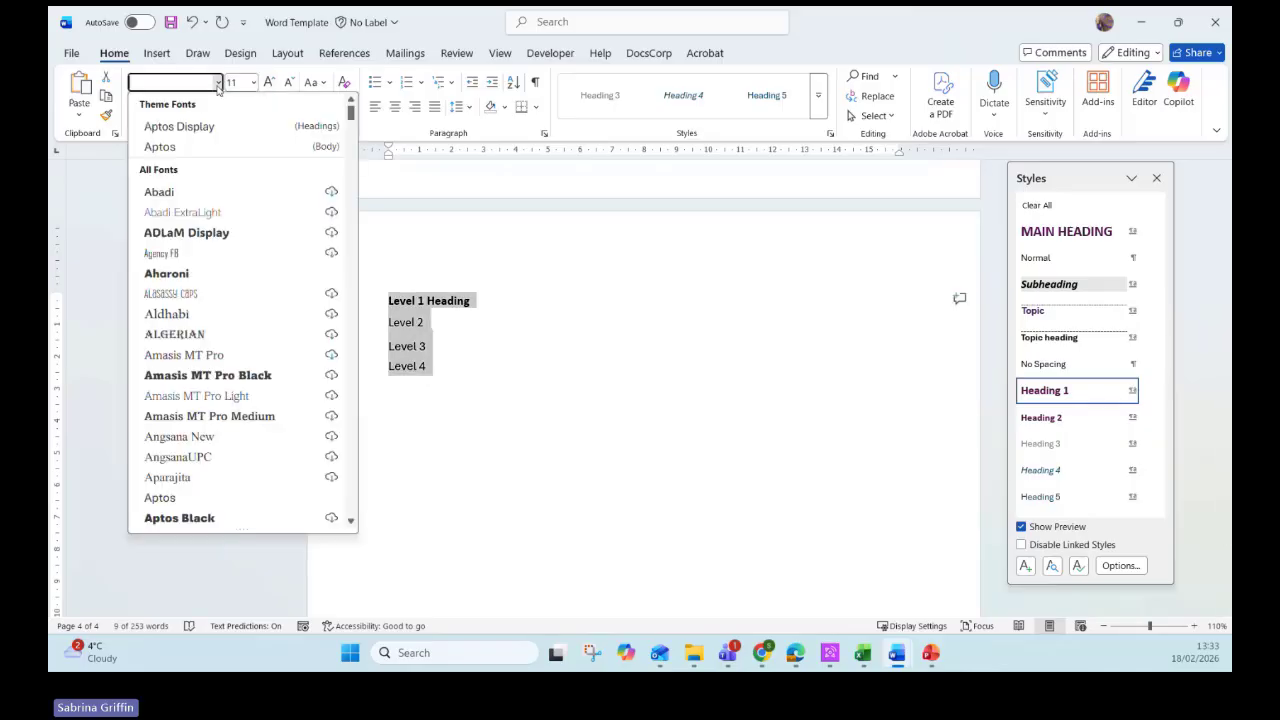
{"action": "left_click", "coordinate": [223, 148]}
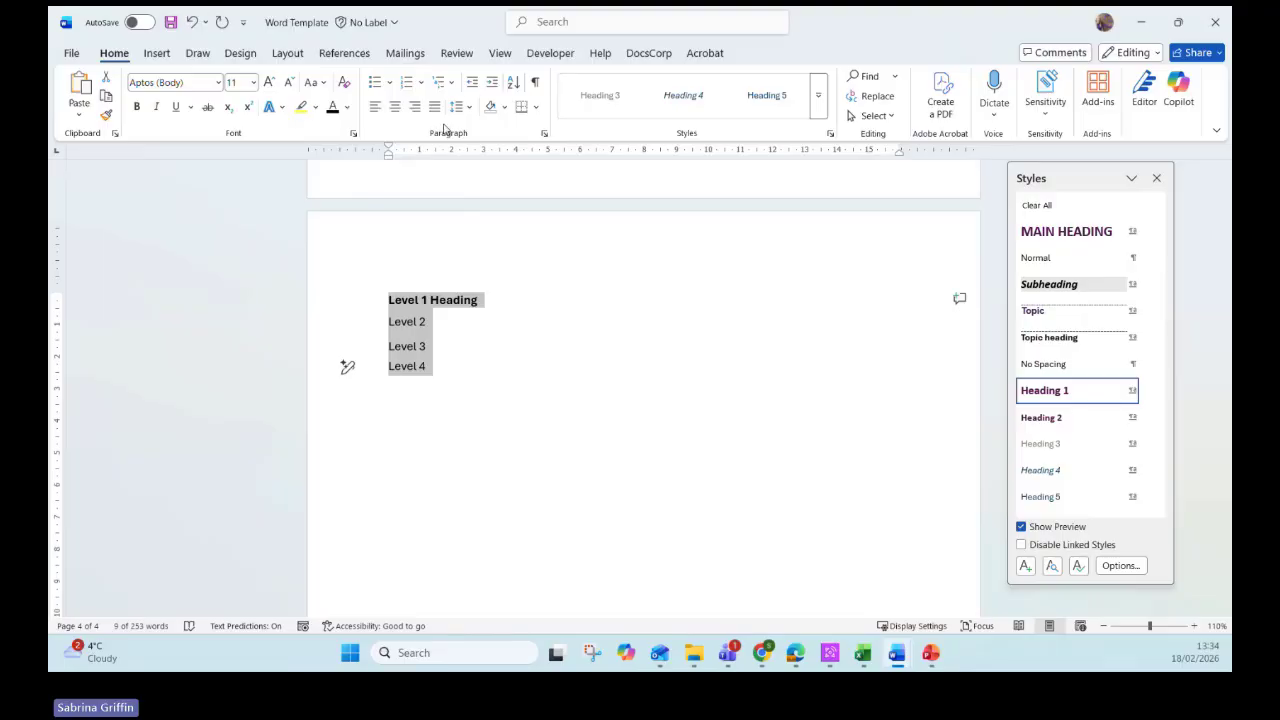
- Give the four level lines paragraph spacing of 6 pt before and 6 pt after, with single line spacing
{"action": "left_click", "coordinate": [544, 134]}
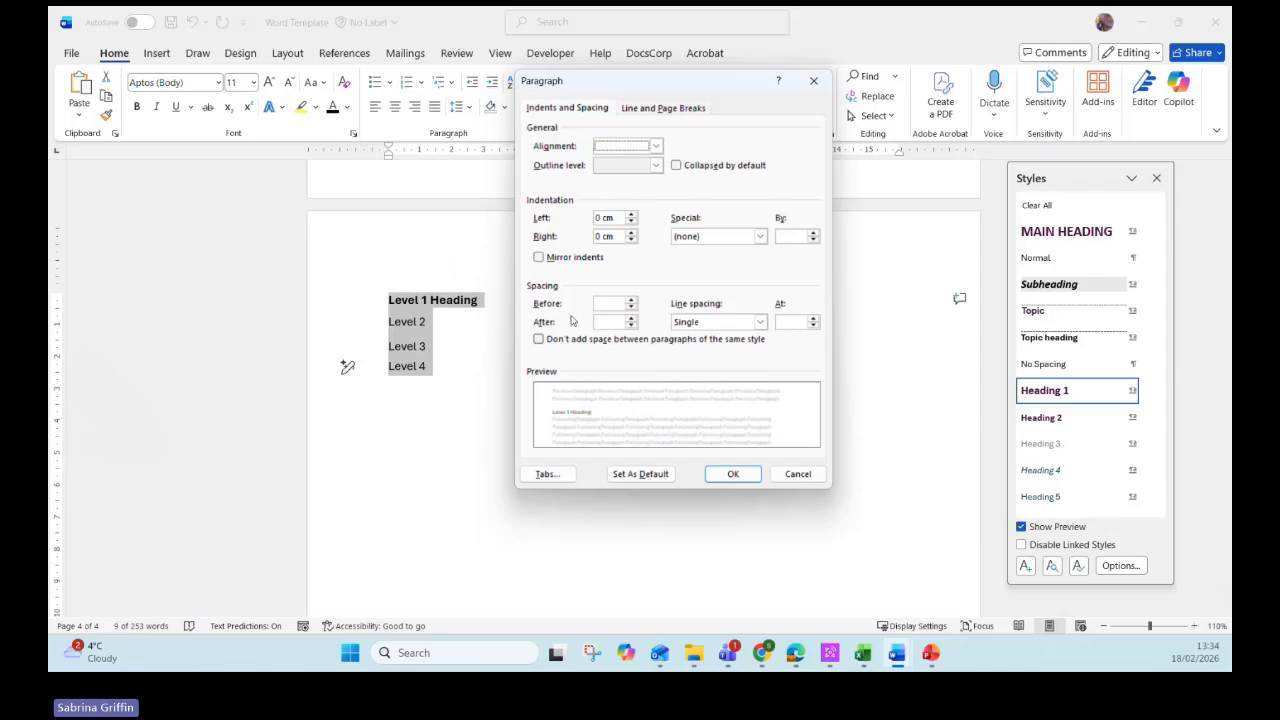
{"action": "left_click", "coordinate": [630, 301]}
{"action": "left_click", "coordinate": [630, 300]}
{"action": "left_click", "coordinate": [630, 319]}
{"action": "left_click", "coordinate": [760, 321]}
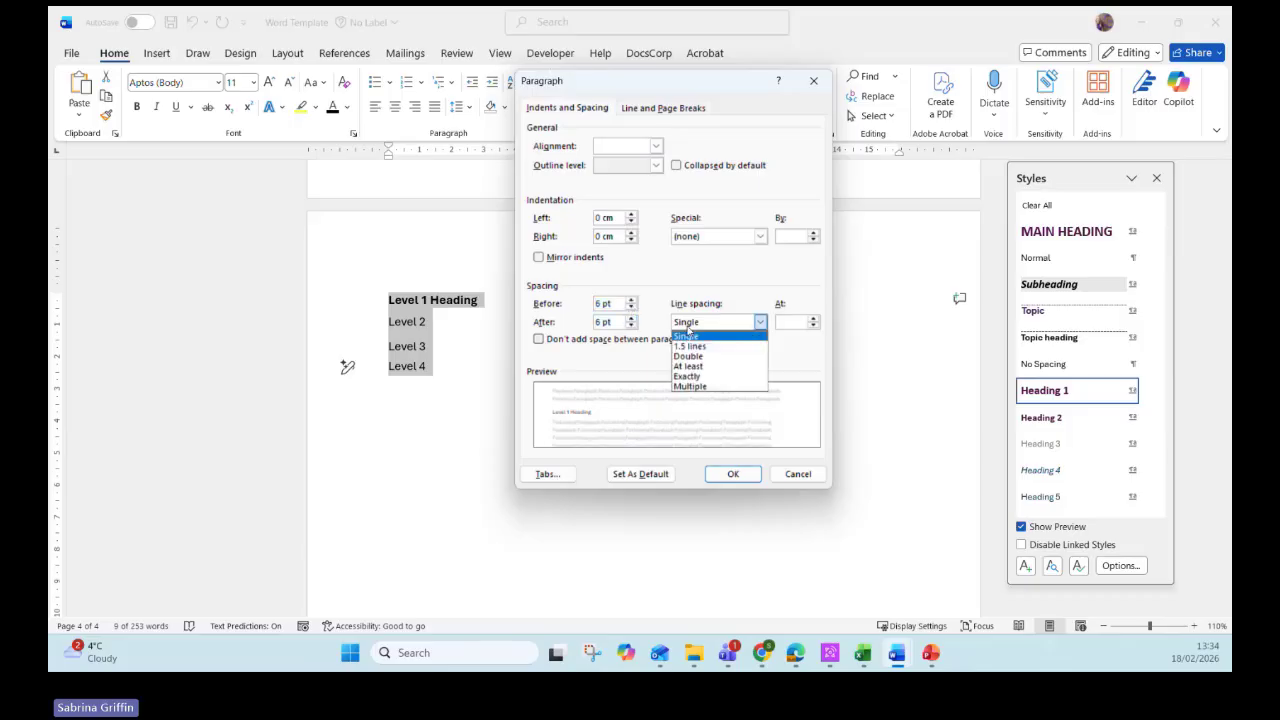
{"action": "left_click", "coordinate": [687, 335]}
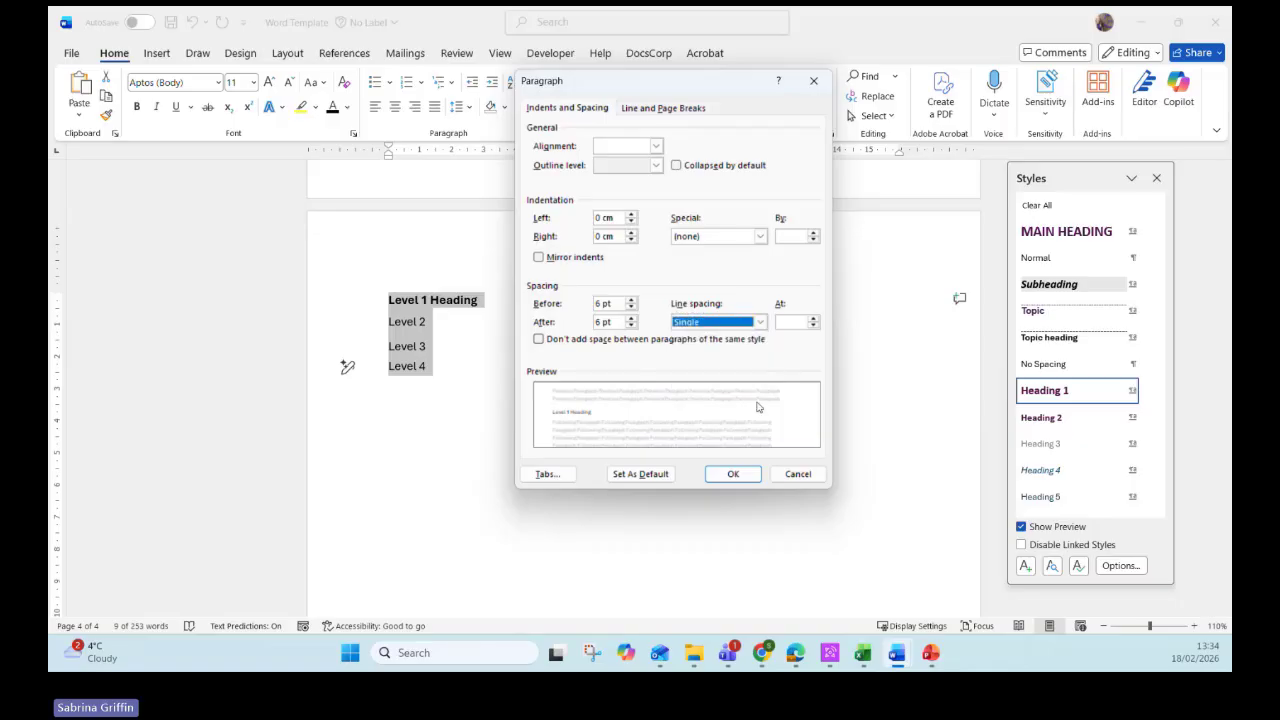
{"action": "left_click", "coordinate": [742, 474]}
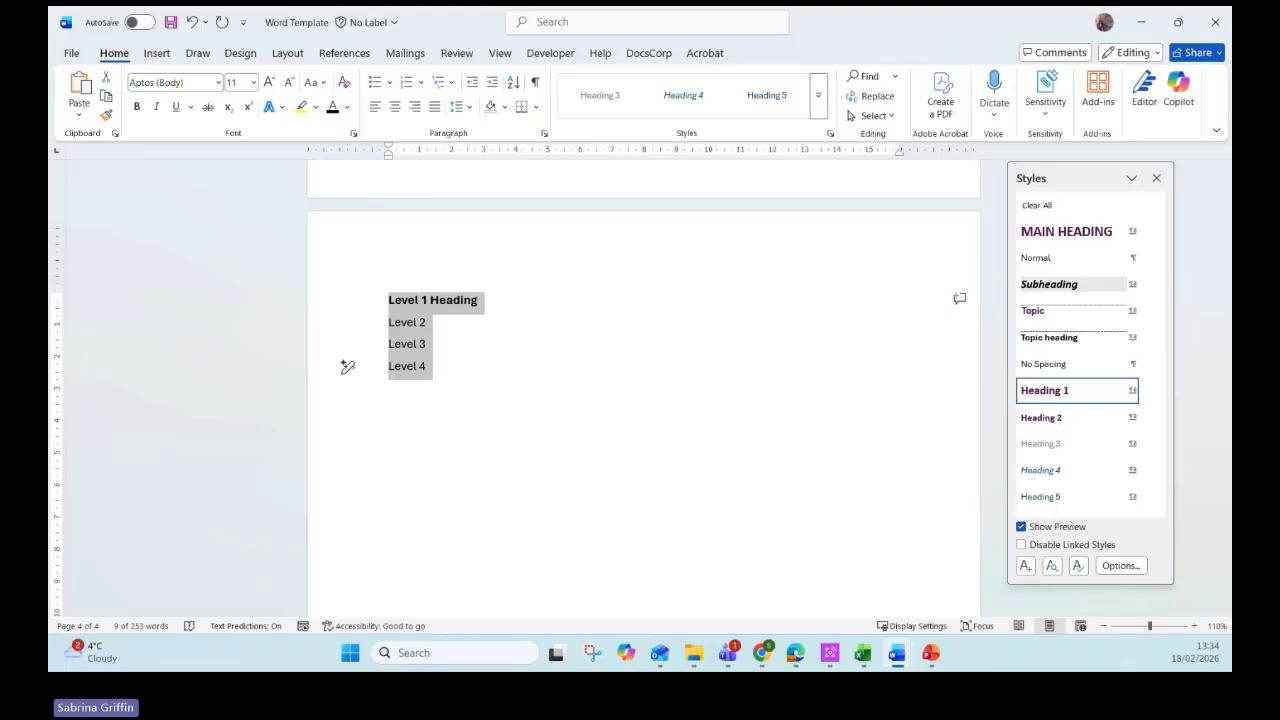
- Apply the All caps font effect to the "Level 1 Heading" line
{"action": "left_click", "coordinate": [430, 302]}
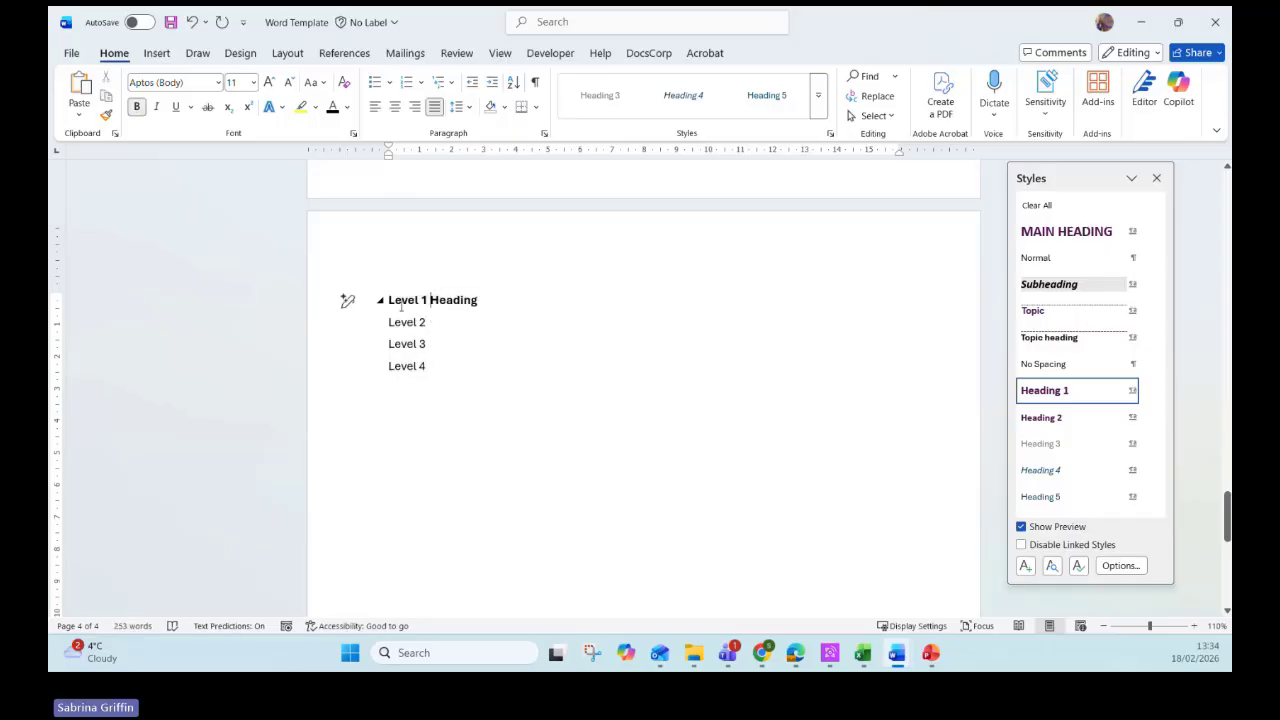
{"action": "left_click_drag", "start_coordinate": [390, 301], "coordinate": [484, 302]}
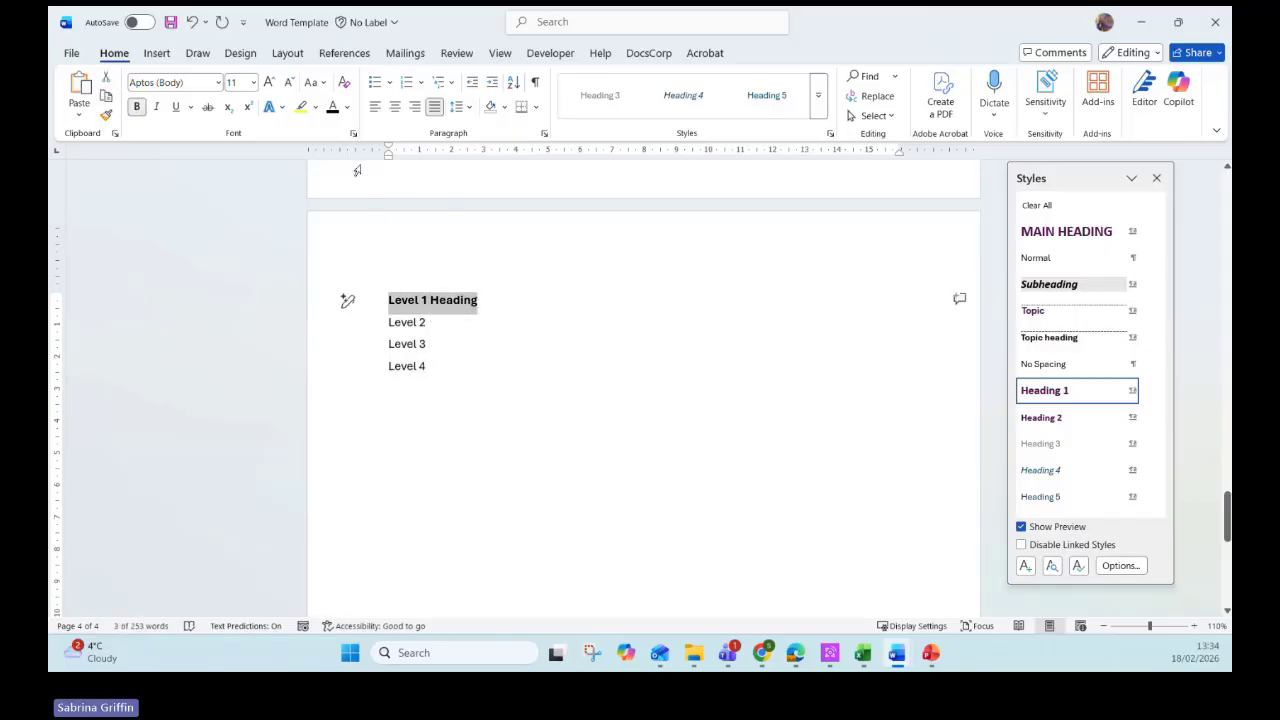
{"action": "left_click", "coordinate": [352, 133]}
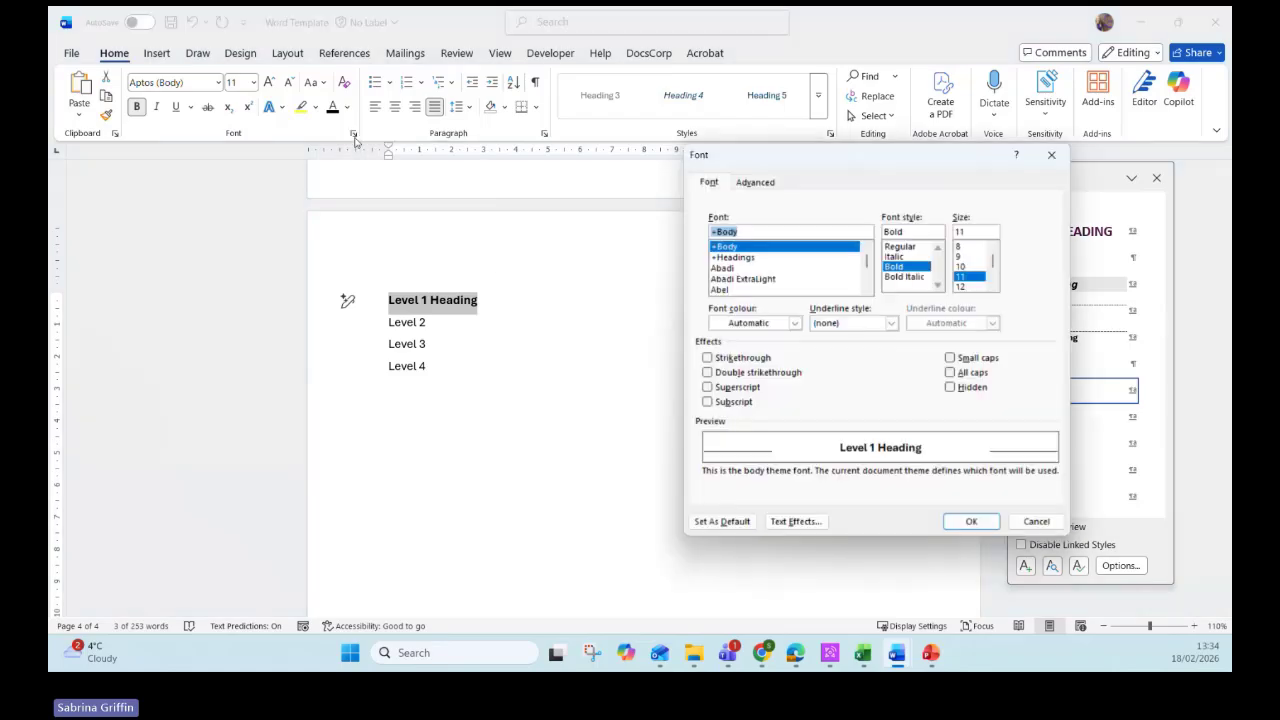
{"action": "left_click", "coordinate": [950, 372]}
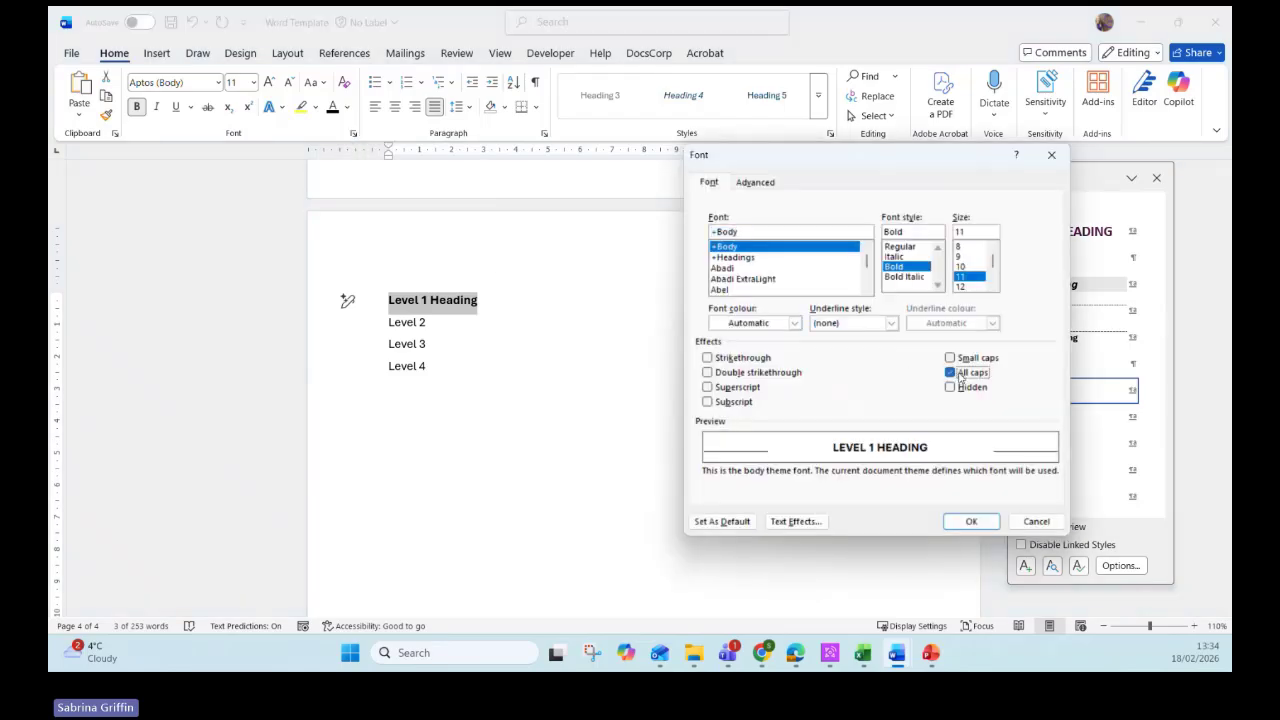
{"action": "left_click", "coordinate": [990, 527]}
{"action": "left_click", "coordinate": [537, 389]}
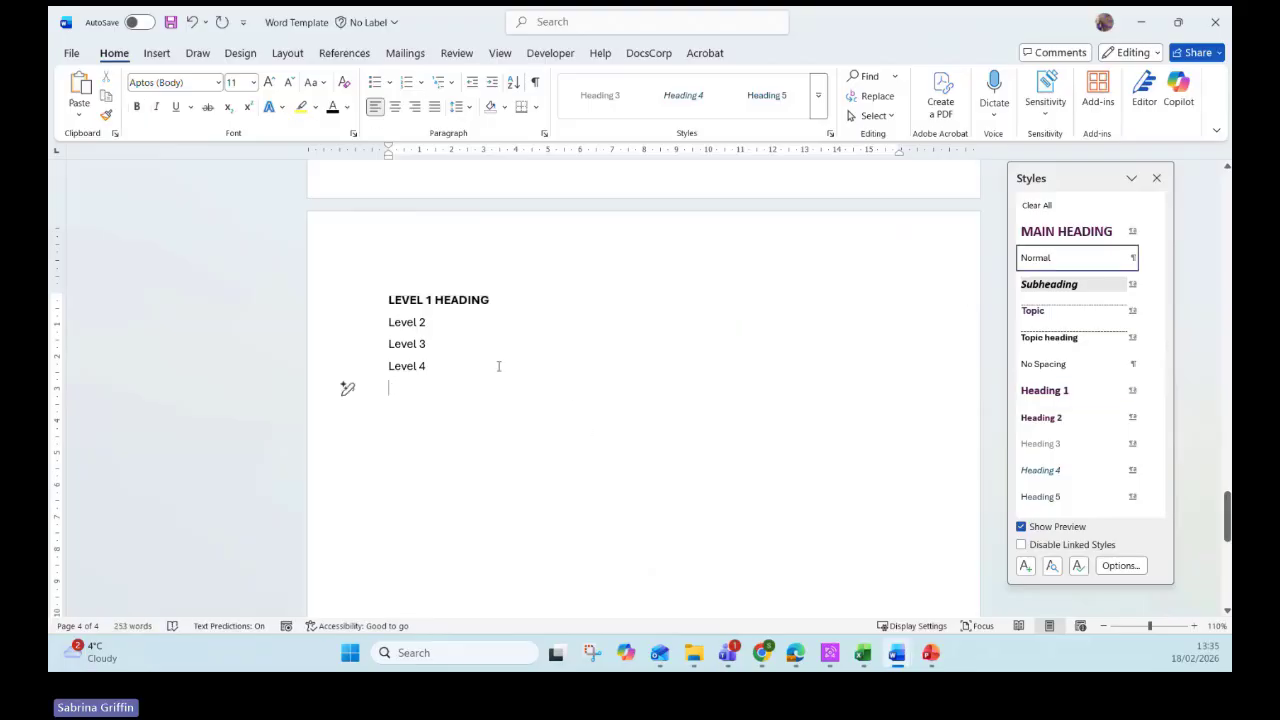
{"action": "left_click", "coordinate": [418, 301]}
{"action": "left_click", "coordinate": [408, 323]}
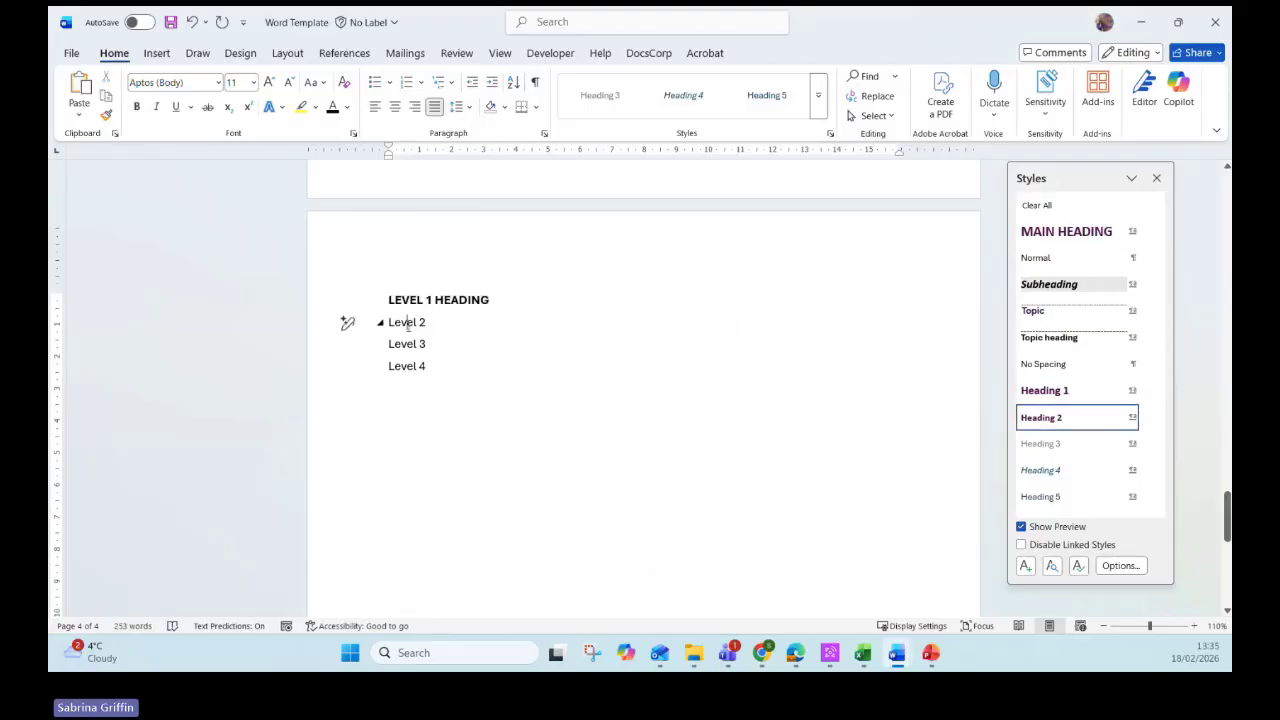
{"action": "left_click", "coordinate": [408, 344]}
{"action": "left_click", "coordinate": [409, 366]}
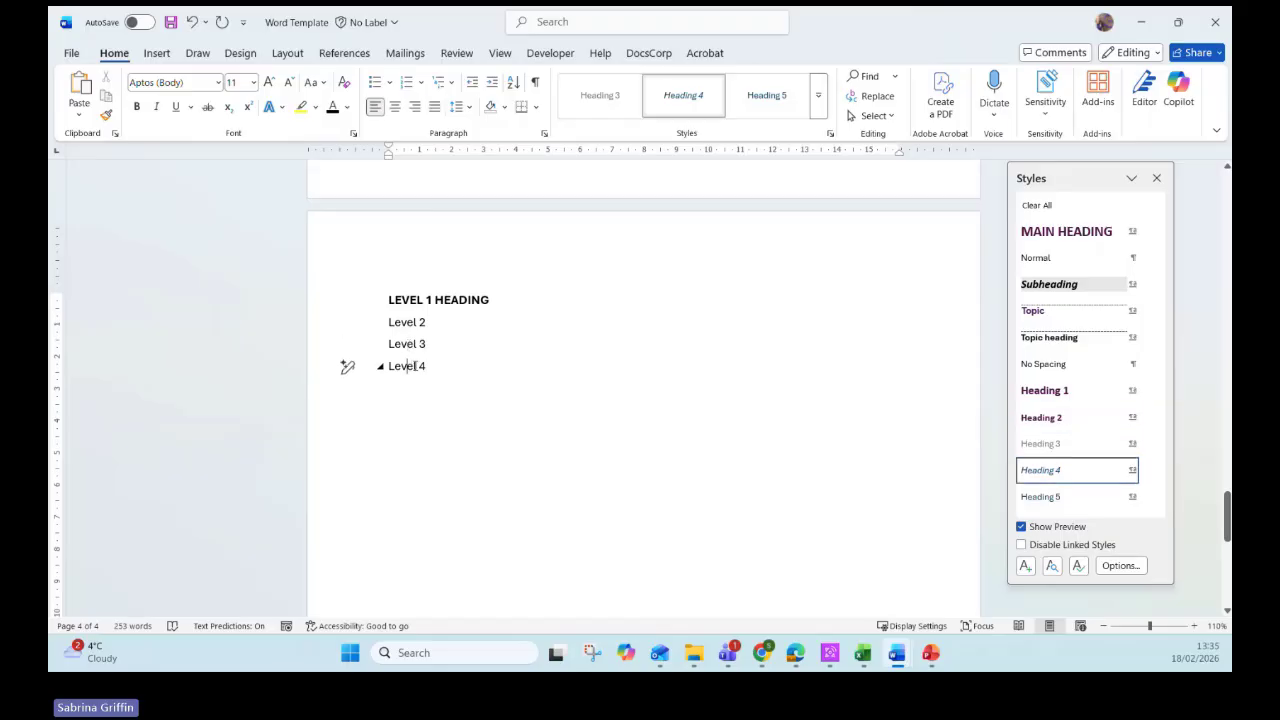
- Create a style named "Level 1 Heading" from the level 1 line's formatting, available in new documents based on this template
{"action": "left_click", "coordinate": [412, 300]}
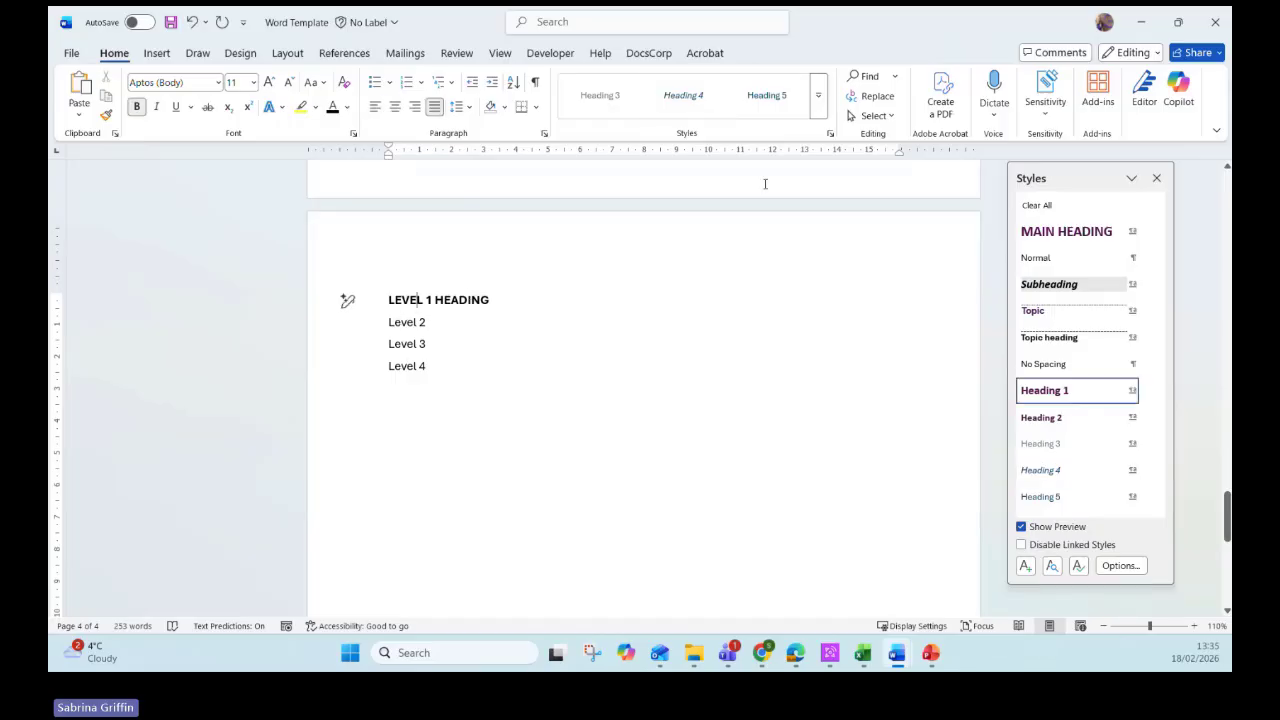
{"action": "left_click", "coordinate": [818, 95]}
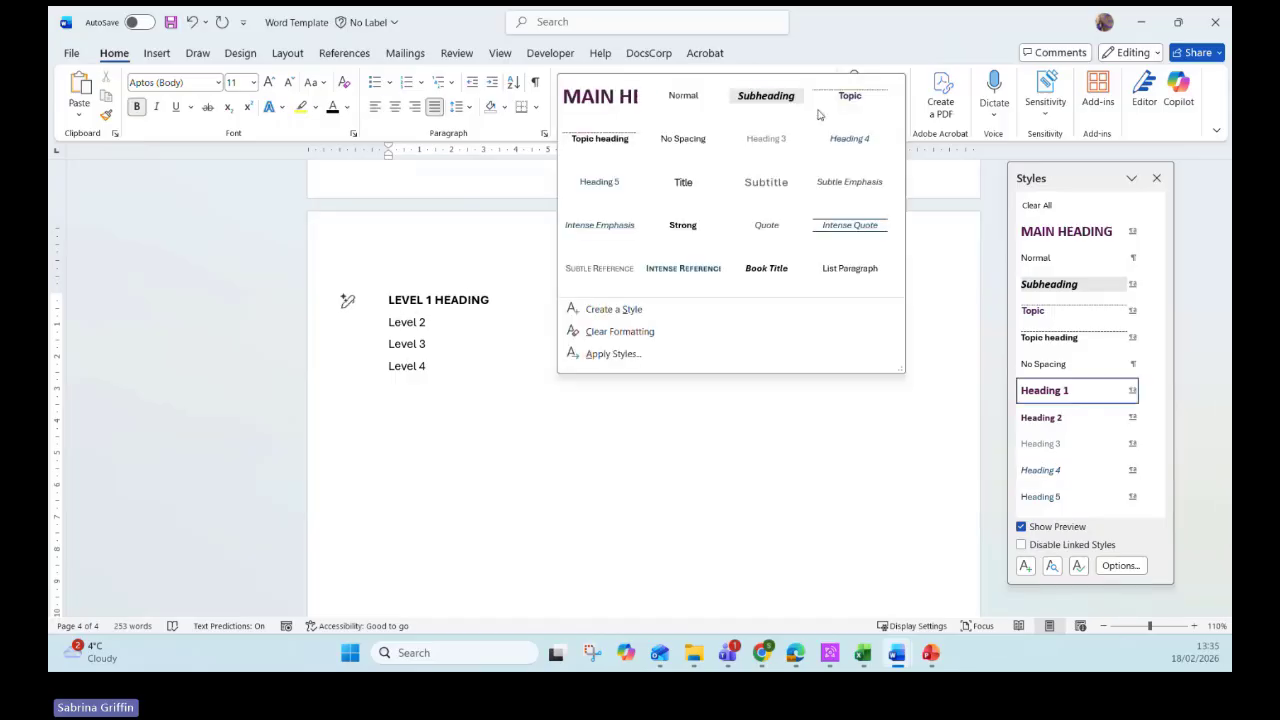
{"action": "left_click", "coordinate": [643, 310]}
{"action": "type", "text": "L"}
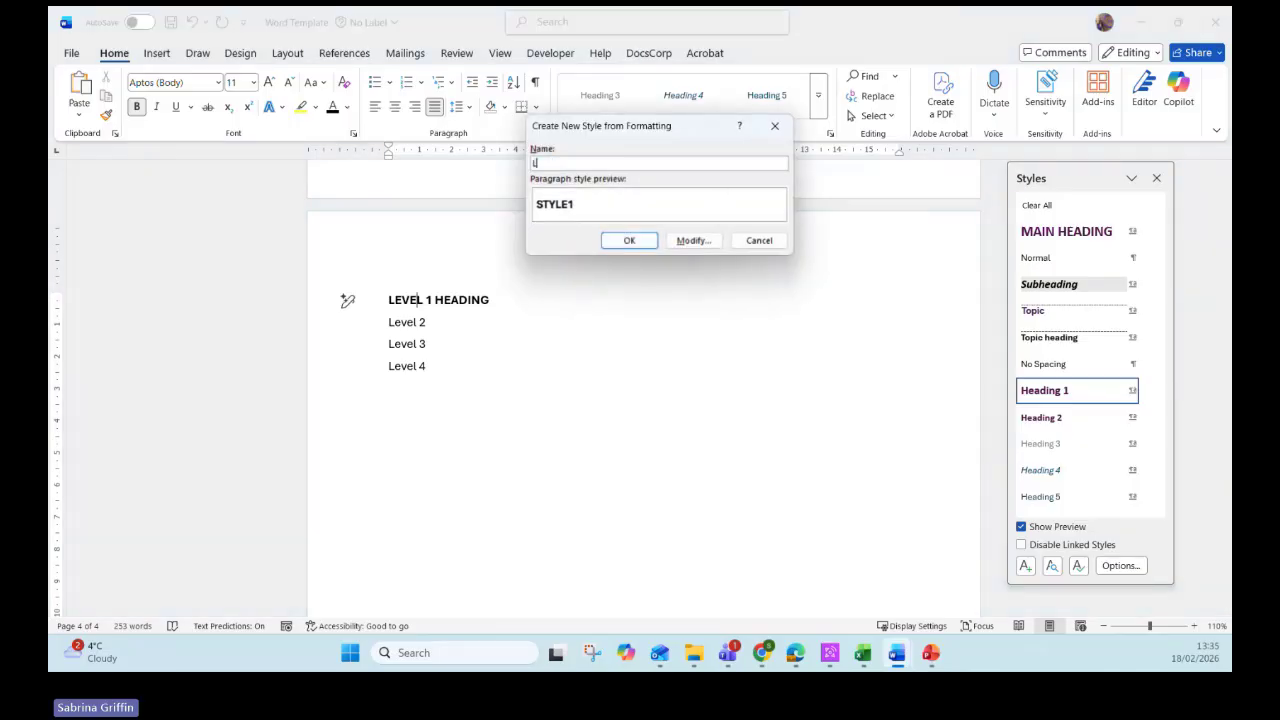
{"action": "type", "text": "evel 1 Heading"}
{"action": "left_click", "coordinate": [697, 242]}
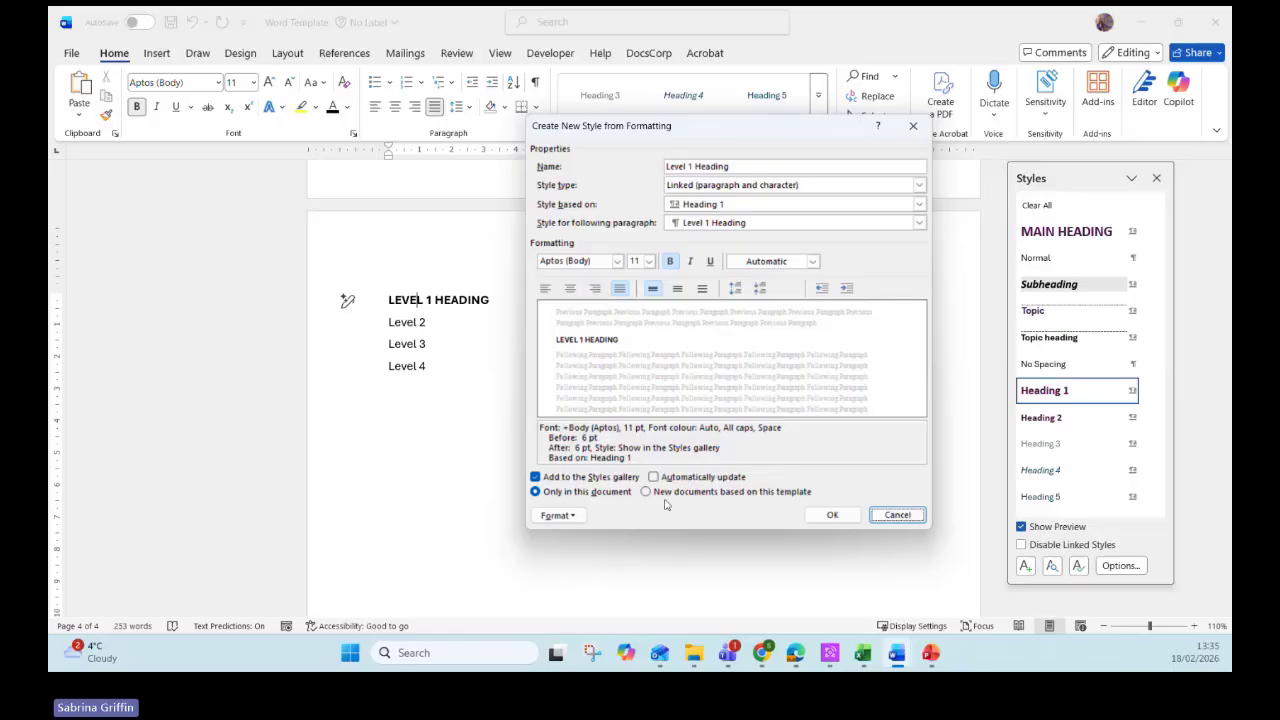
{"action": "left_click", "coordinate": [703, 496]}
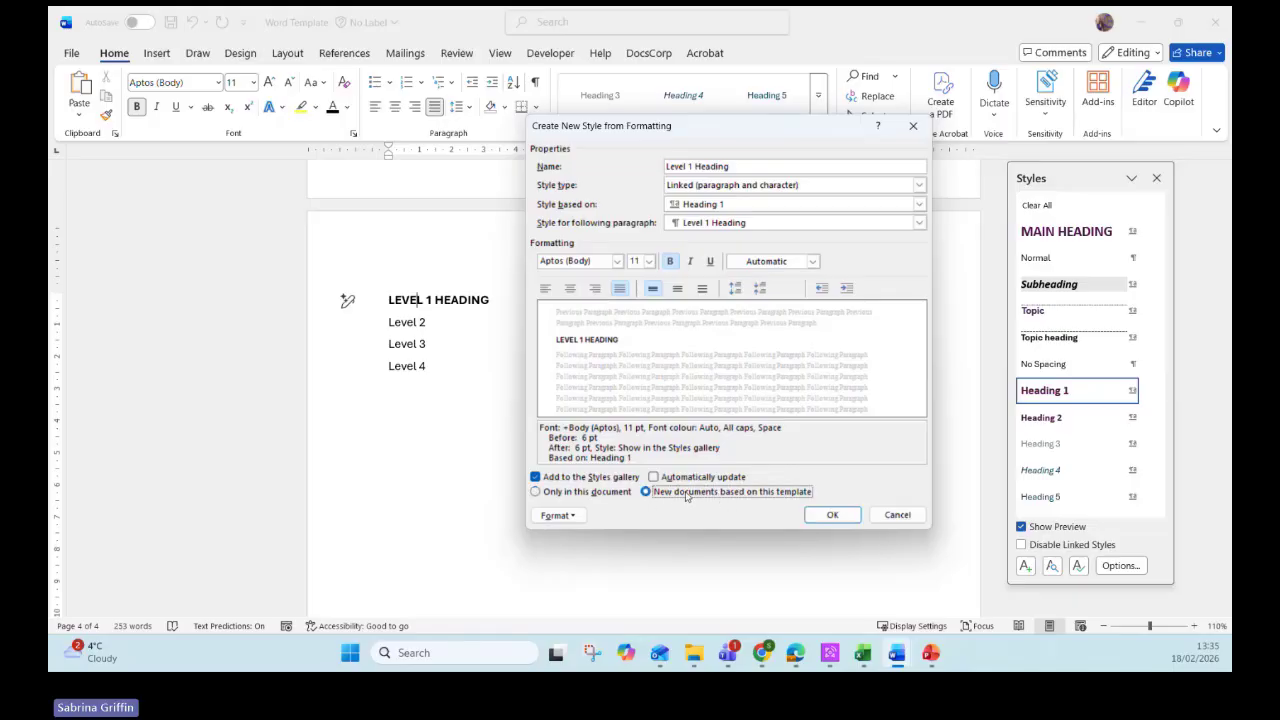
{"action": "left_click", "coordinate": [832, 514]}
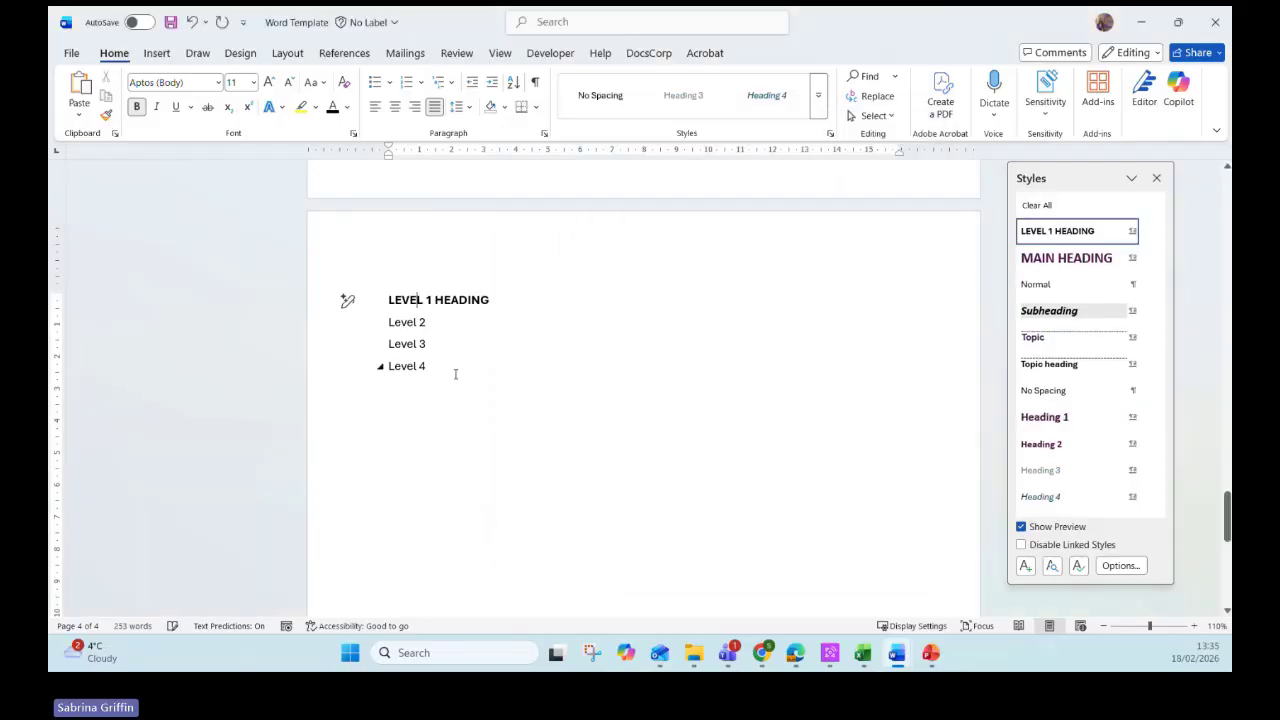
- Create a style named "Level 2" from the level 2 line's formatting, available in new documents based on this template
{"action": "left_click", "coordinate": [437, 322]}
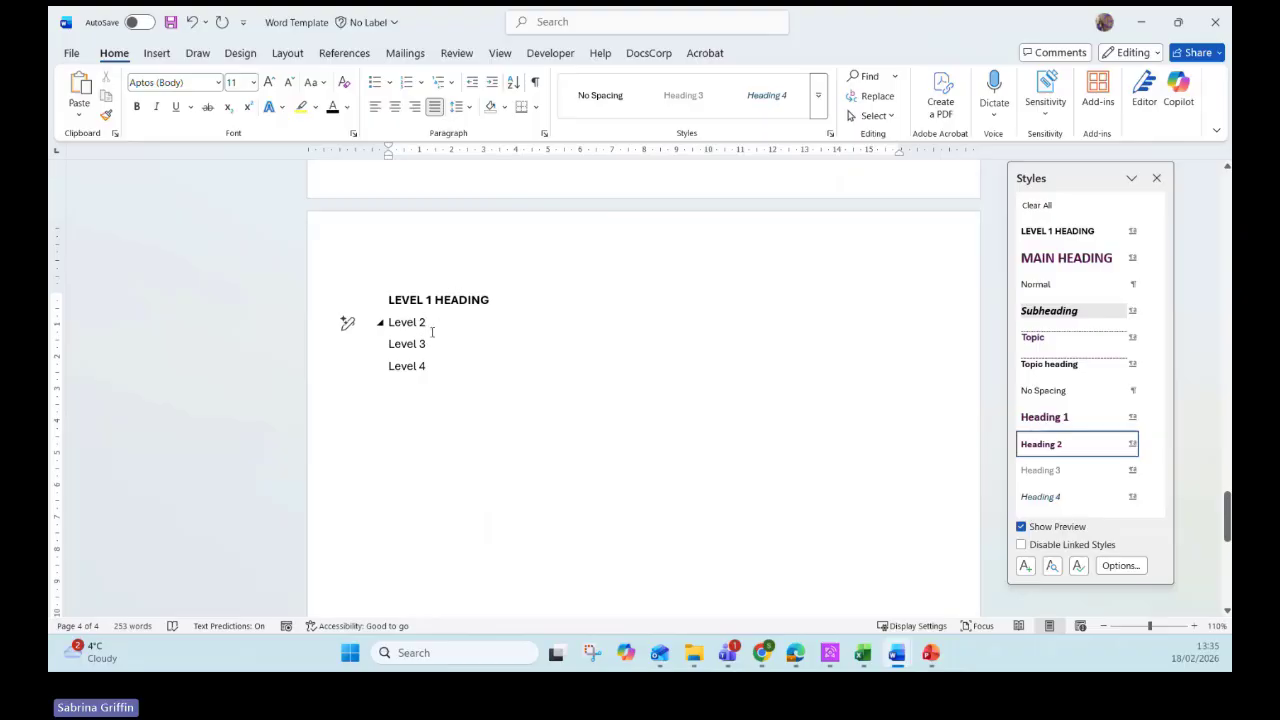
{"action": "left_click", "coordinate": [820, 113]}
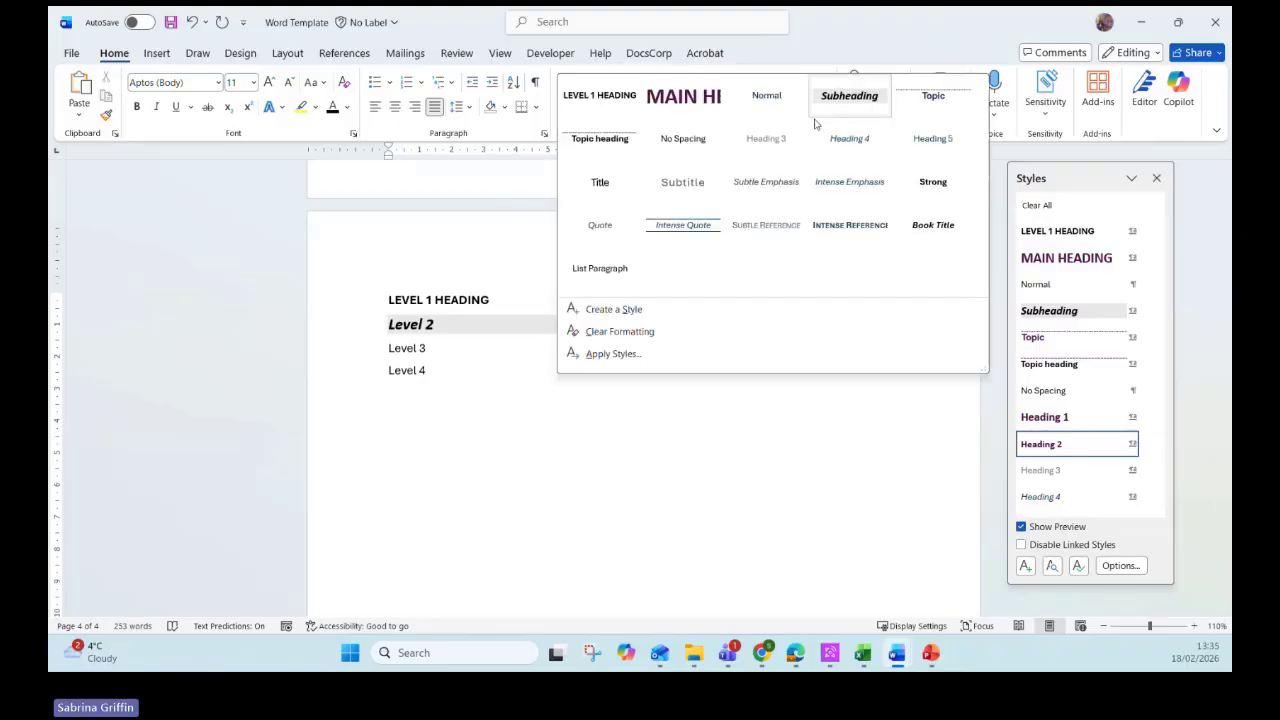
{"action": "left_click", "coordinate": [613, 309]}
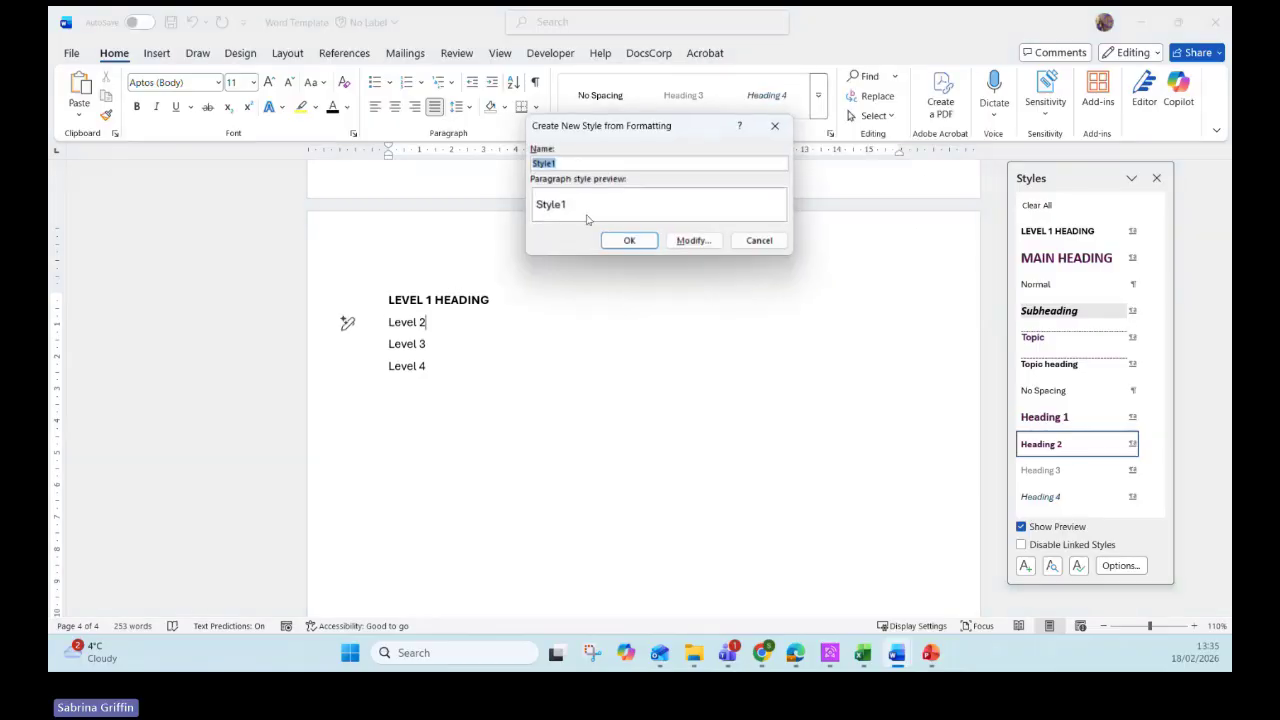
{"action": "type", "text": "Leve l2"}
{"action": "key", "text": "BackSpace"}
{"action": "key", "text": "BackSpace"}
{"action": "type", "text": "l 2"}
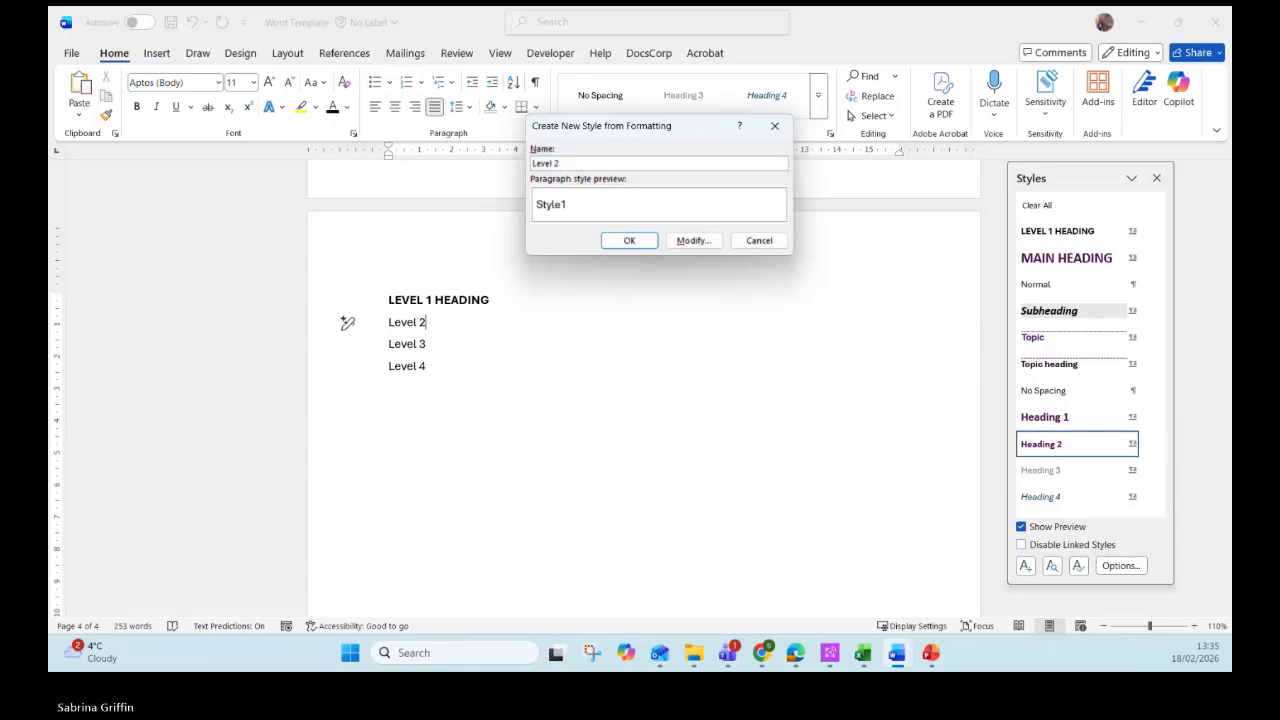
{"action": "left_click", "coordinate": [691, 240]}
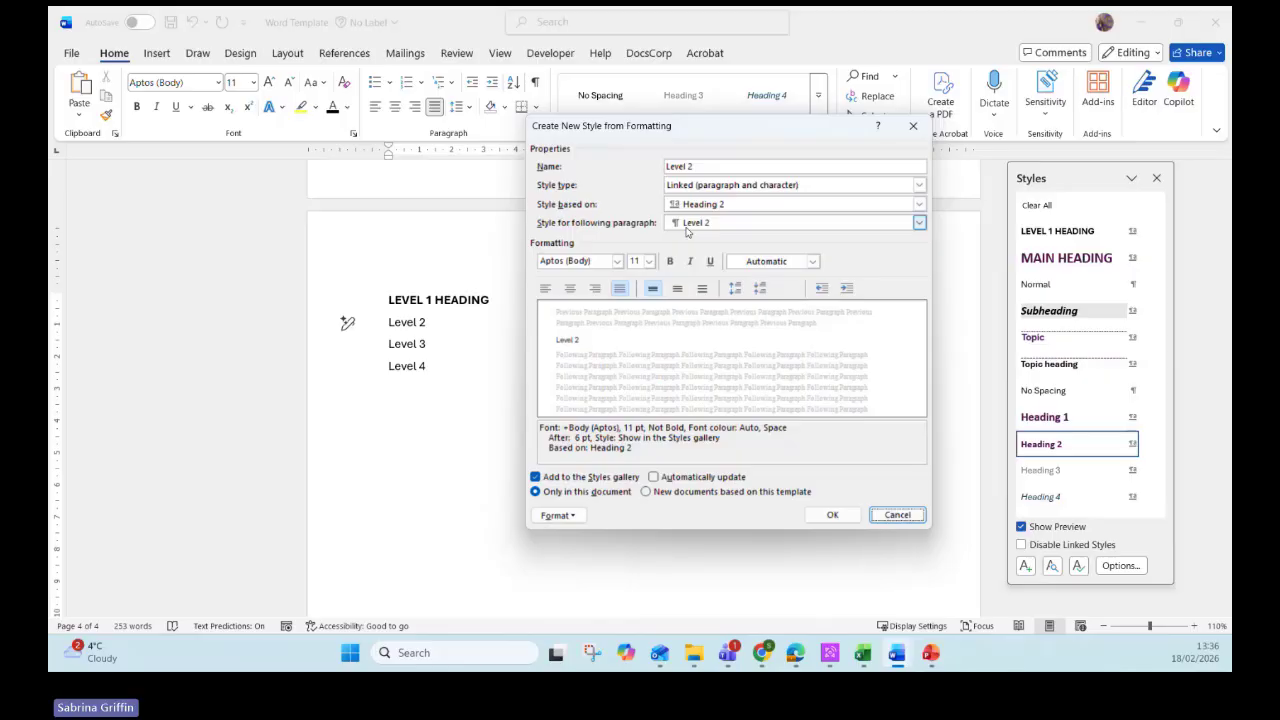
{"action": "left_click", "coordinate": [681, 492]}
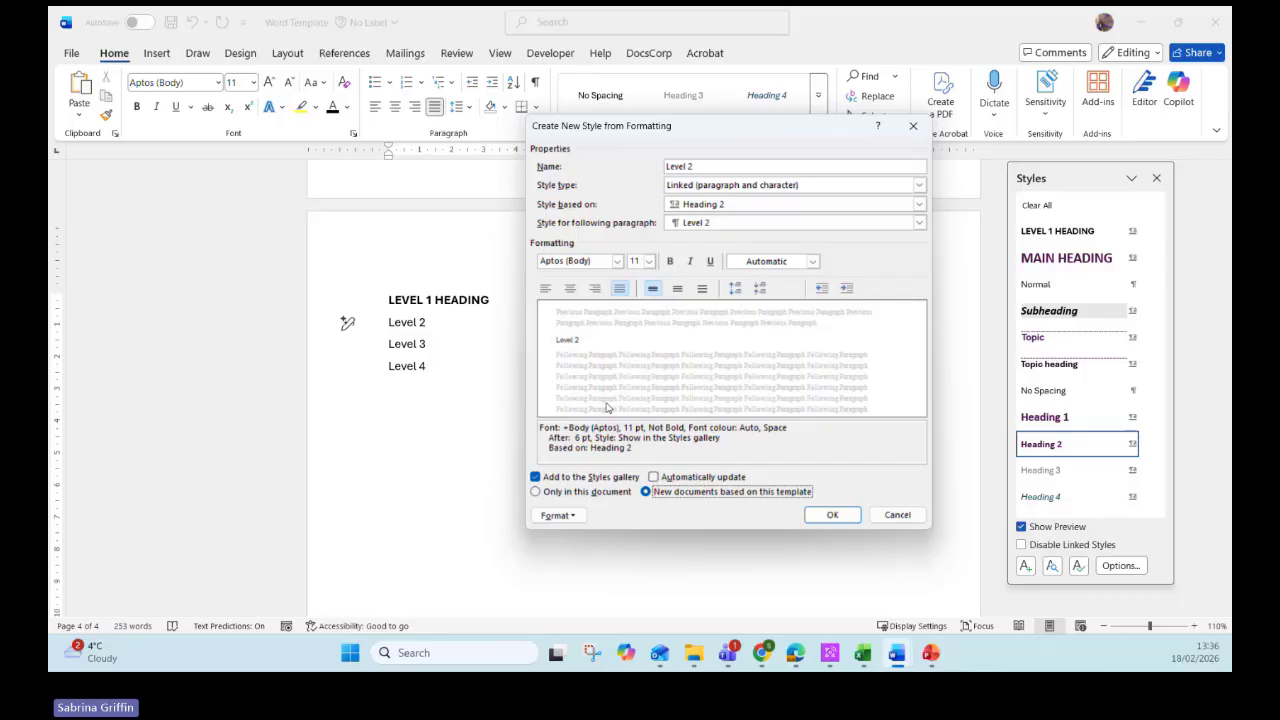
{"action": "left_click", "coordinate": [832, 514]}
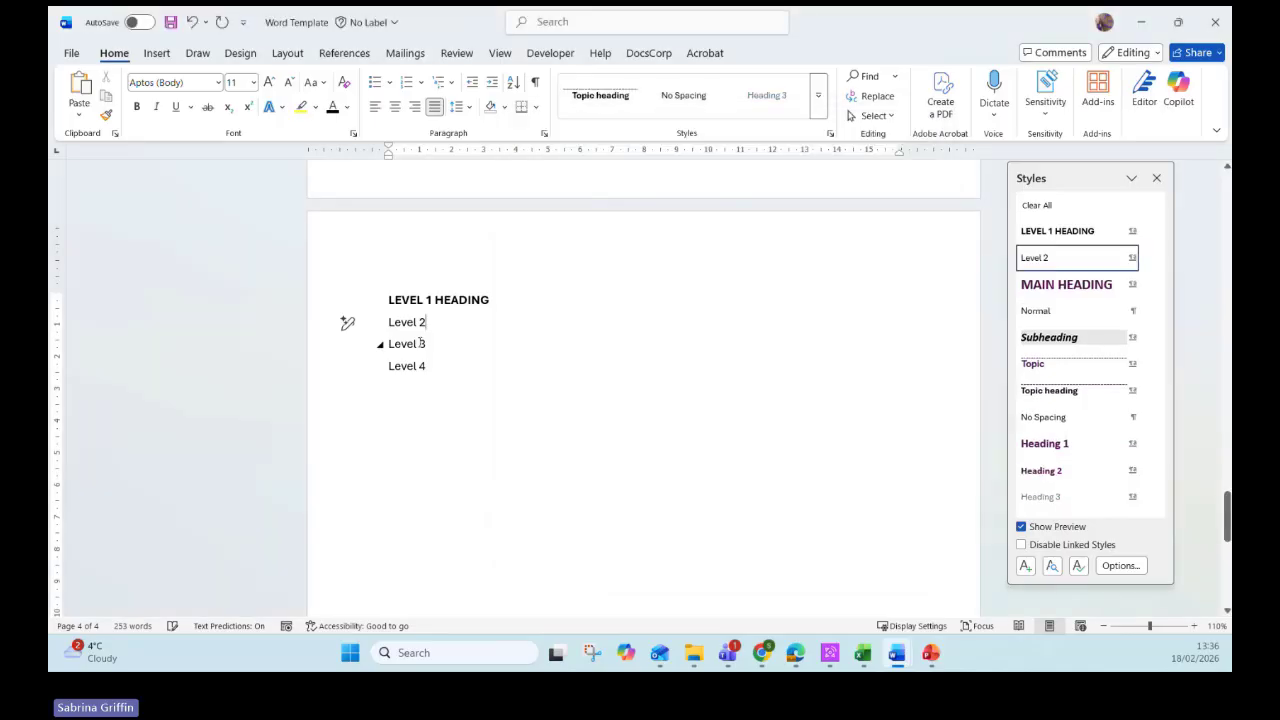
- Create a style named "Level 3" from the level 3 line's formatting, available in new documents based on this template
{"action": "left_click", "coordinate": [418, 343]}
{"action": "left_click", "coordinate": [818, 97]}
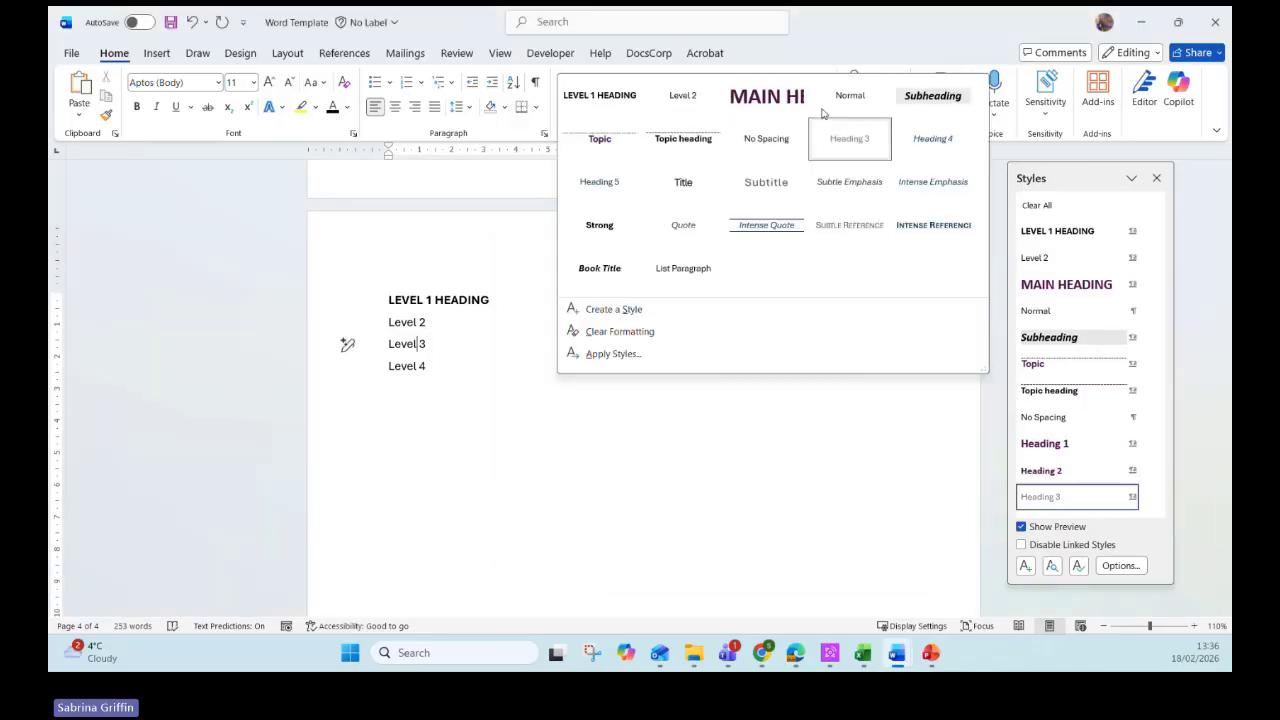
{"action": "left_click", "coordinate": [613, 309]}
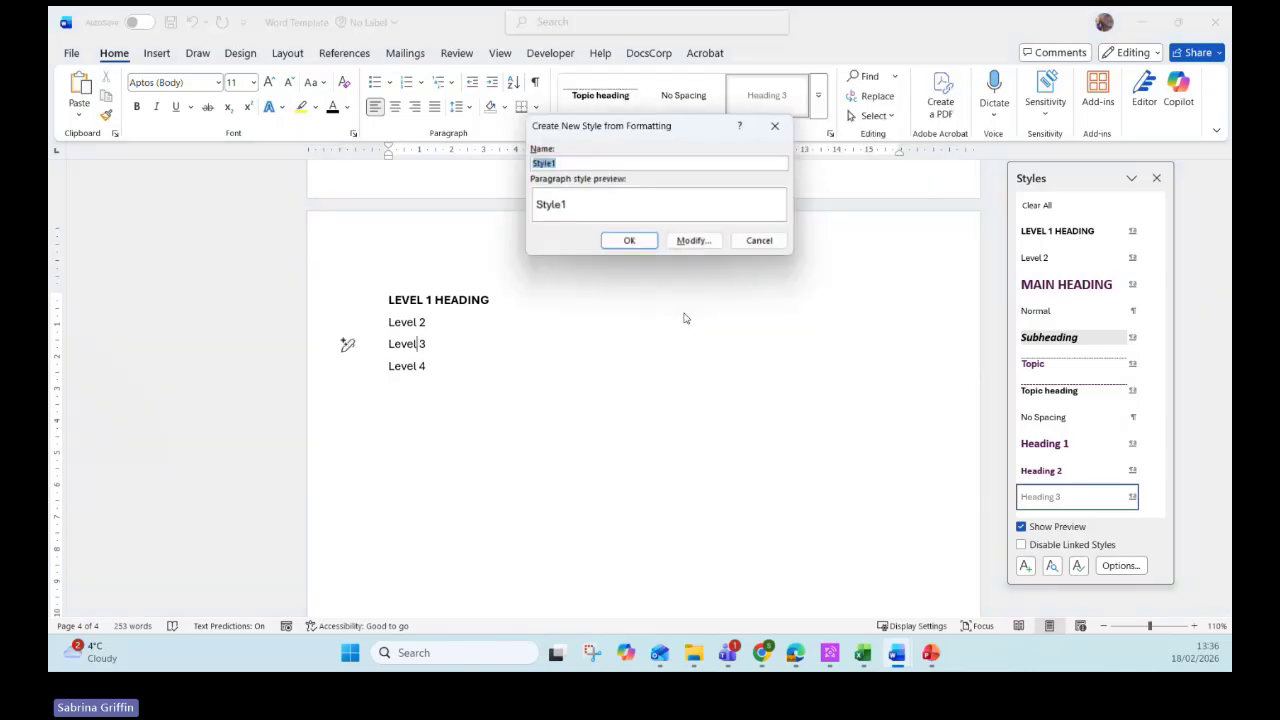
{"action": "type", "text": "Level 3"}
{"action": "left_click", "coordinate": [692, 241]}
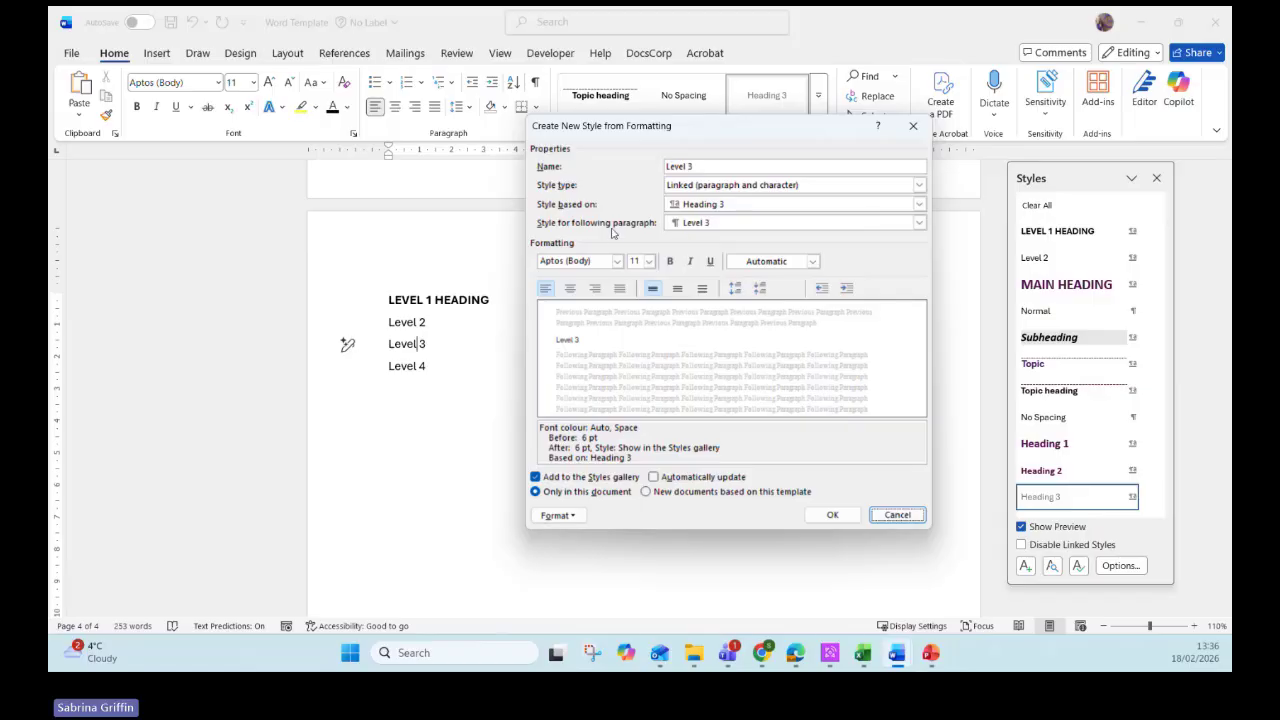
{"action": "left_click", "coordinate": [647, 491]}
{"action": "left_click", "coordinate": [832, 514]}
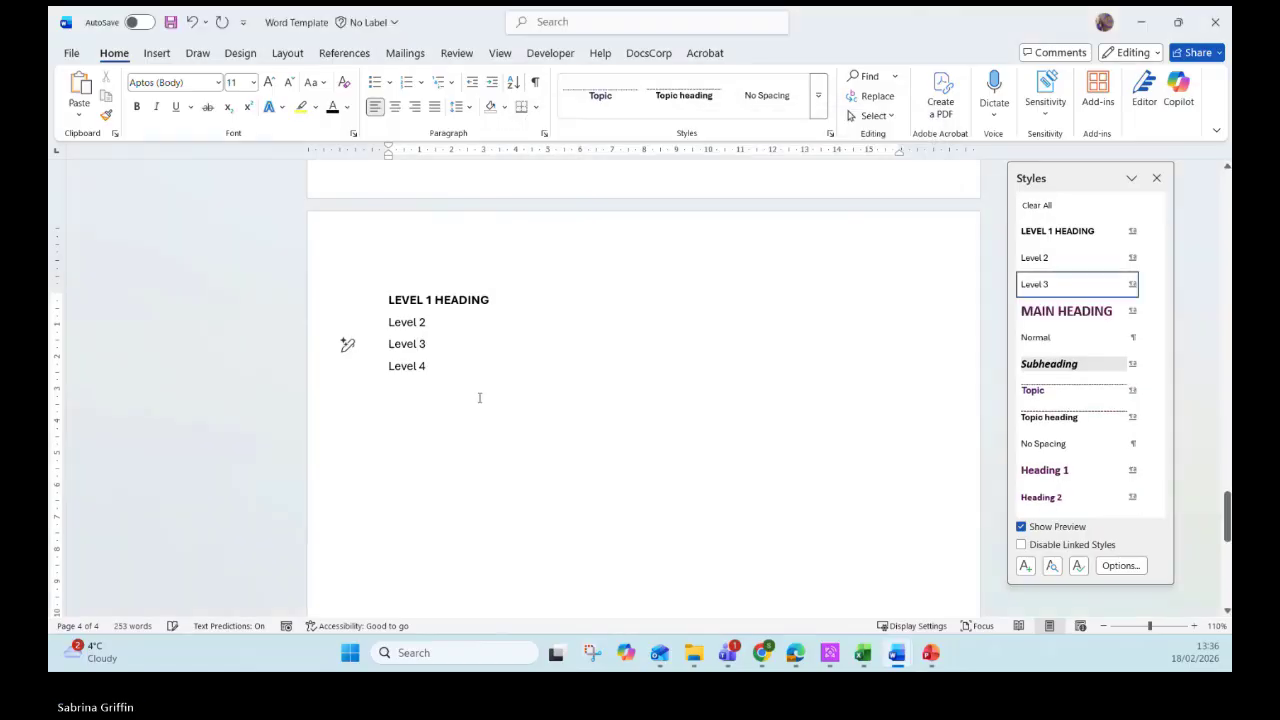
- Create a style named "Level 4" from the level 4 line's formatting, available in new documents based on this template
{"action": "left_click", "coordinate": [418, 368]}
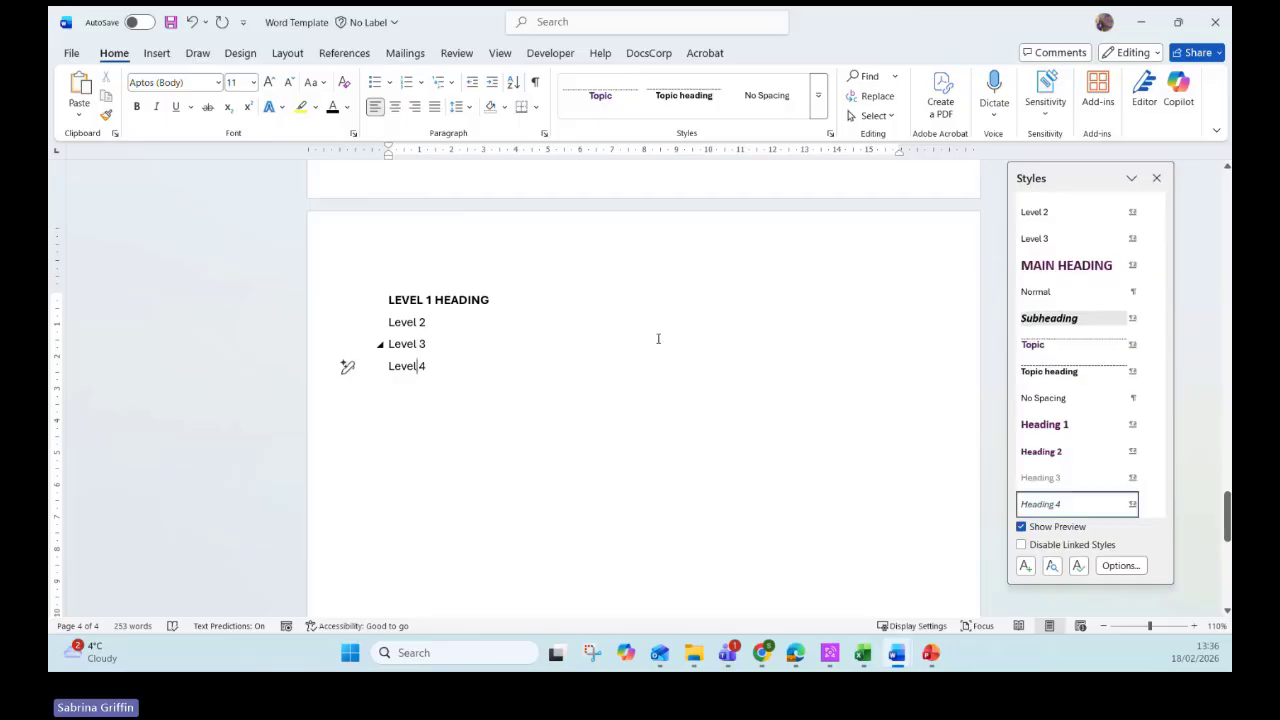
{"action": "left_click", "coordinate": [816, 101]}
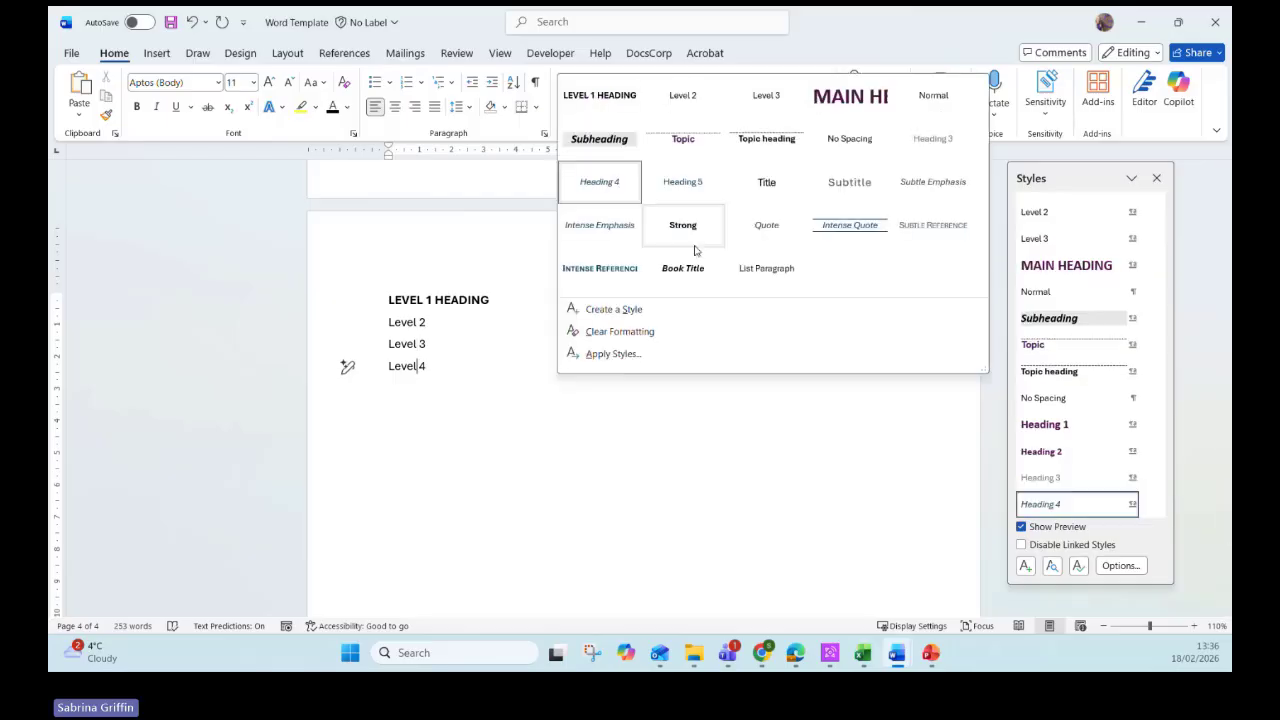
{"action": "left_click", "coordinate": [659, 313]}
{"action": "type", "text": "Leve"}
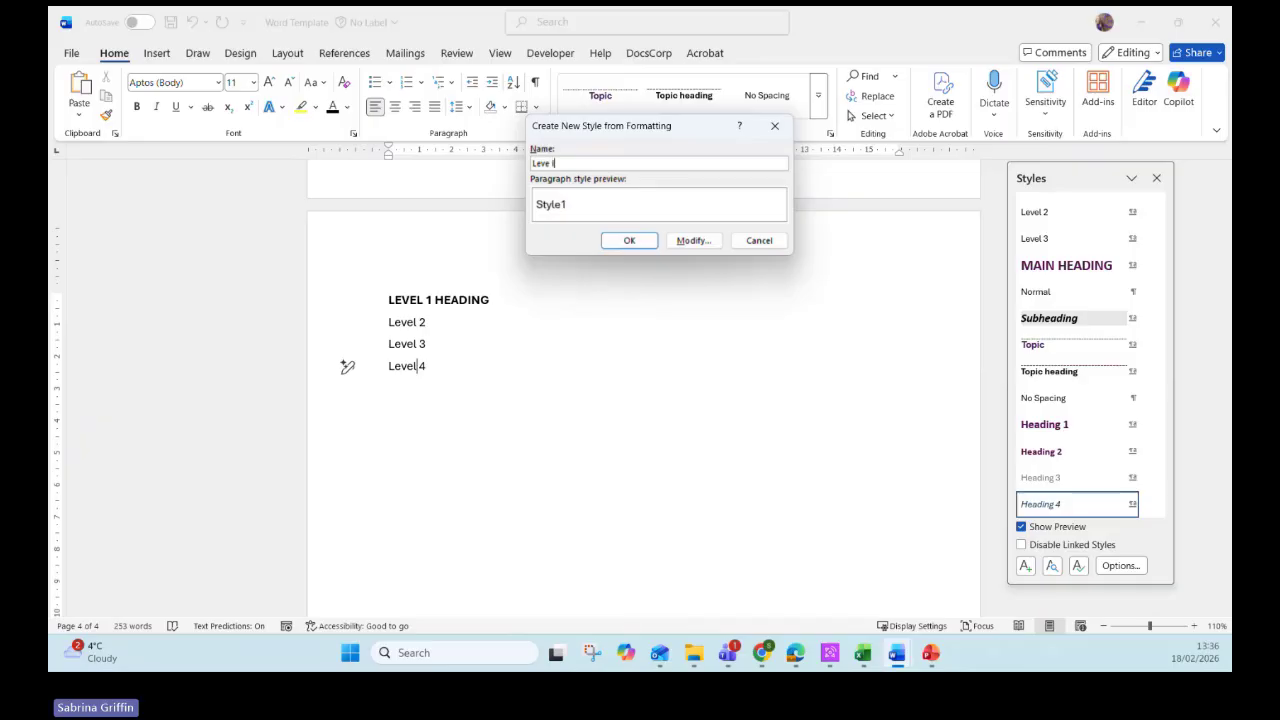
{"action": "type", "text": "l 4"}
{"action": "left_click", "coordinate": [691, 240]}
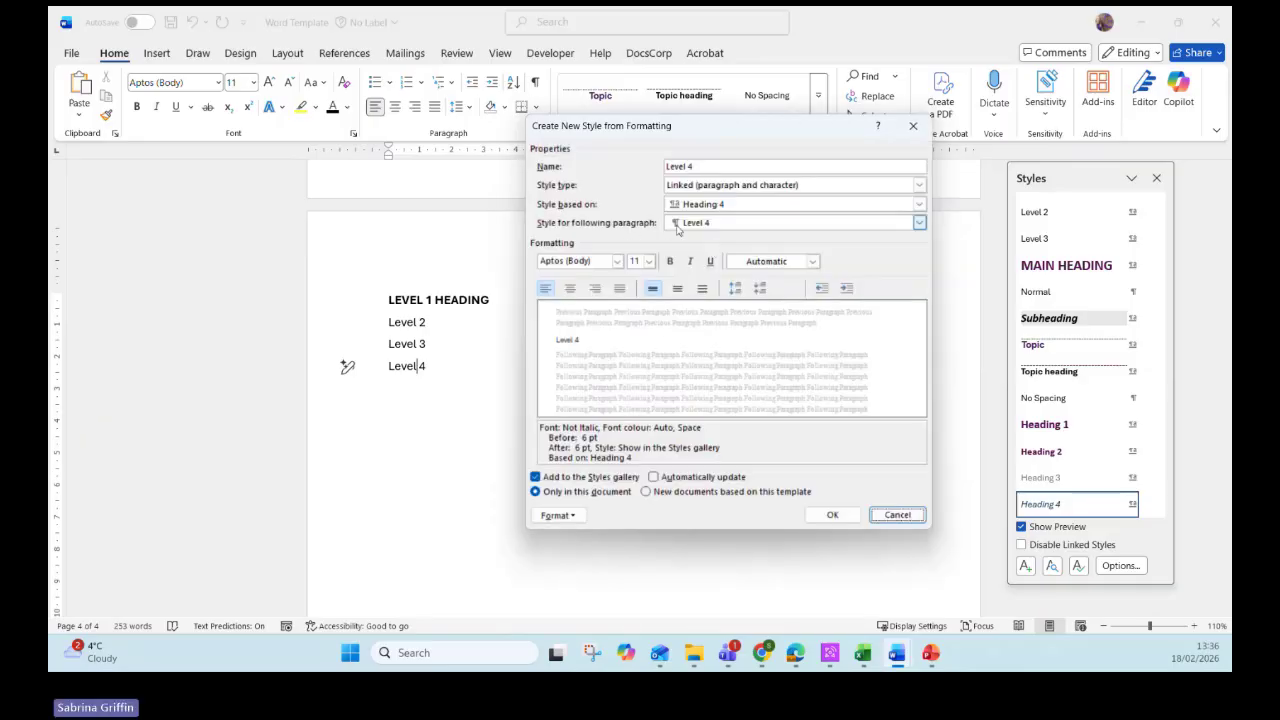
{"action": "left_click", "coordinate": [662, 494]}
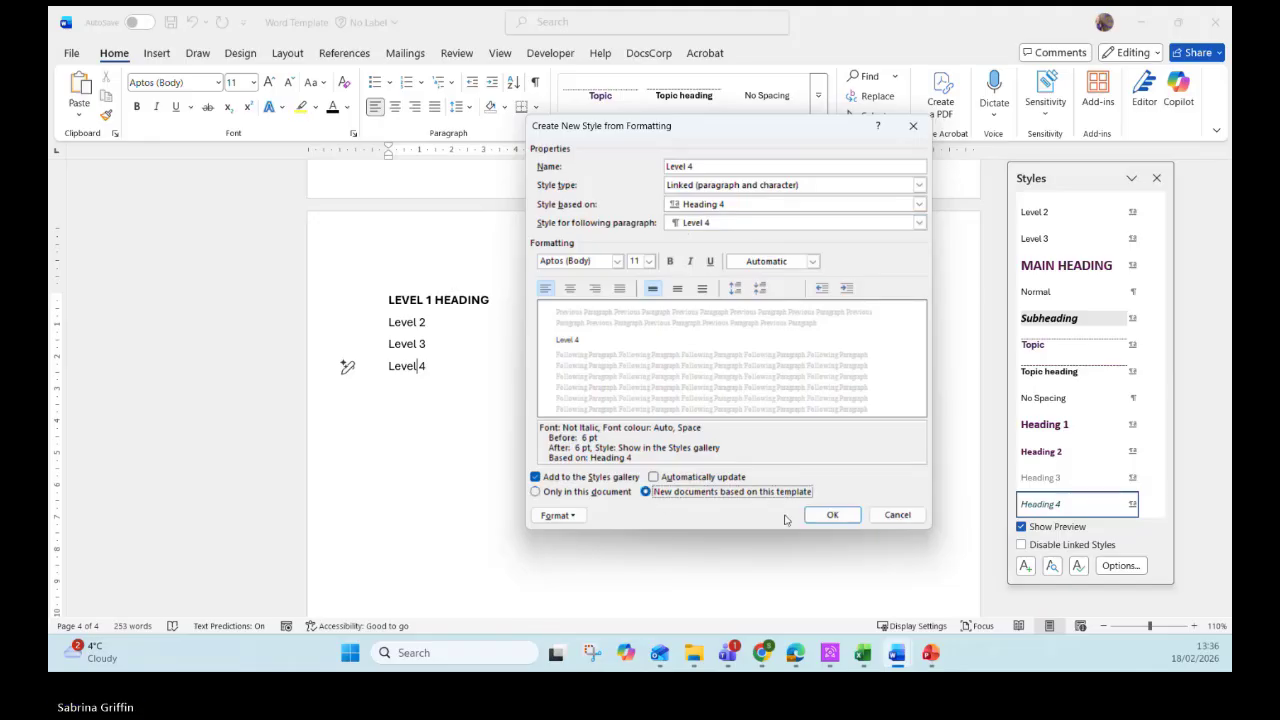
{"action": "left_click", "coordinate": [830, 514]}
- Modify the Level 1 Heading style so that the style for the following paragraph is Level 2
{"action": "left_click", "coordinate": [437, 302]}
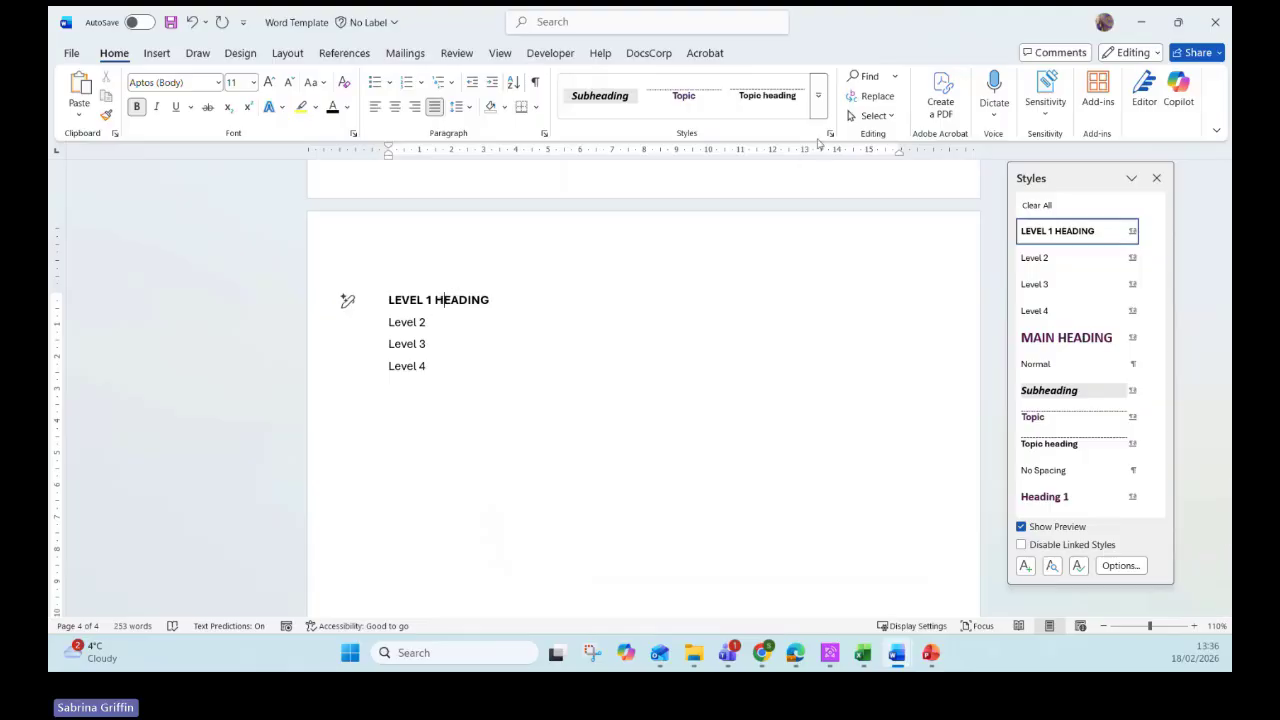
{"action": "left_click", "coordinate": [818, 96]}
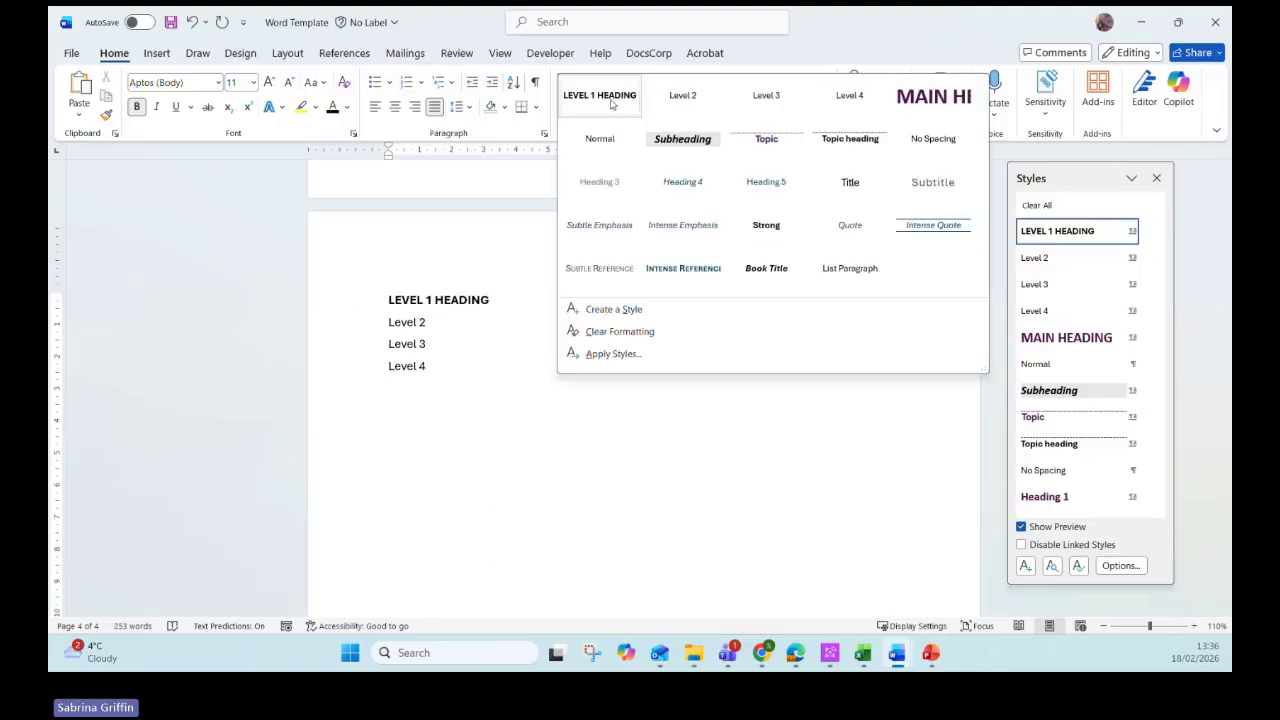
{"action": "right_click", "coordinate": [623, 106]}
{"action": "left_click", "coordinate": [615, 129]}
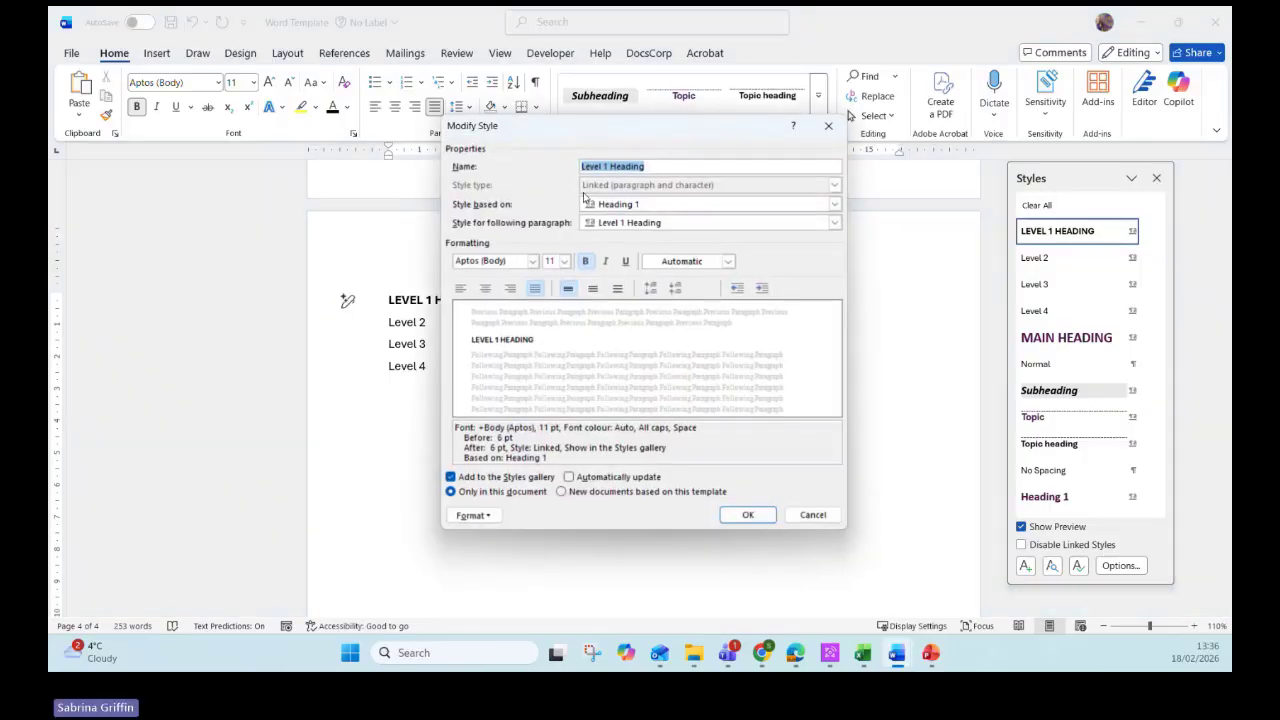
{"action": "left_click", "coordinate": [592, 227]}
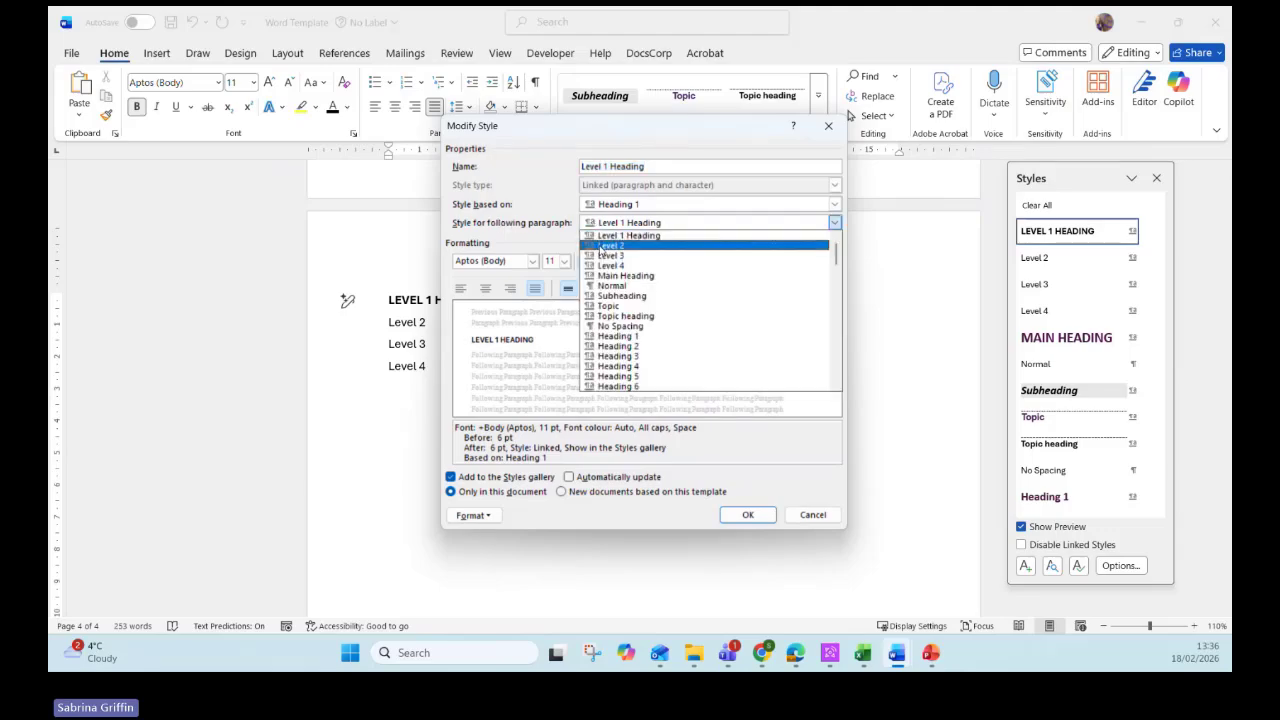
{"action": "left_click", "coordinate": [603, 246]}
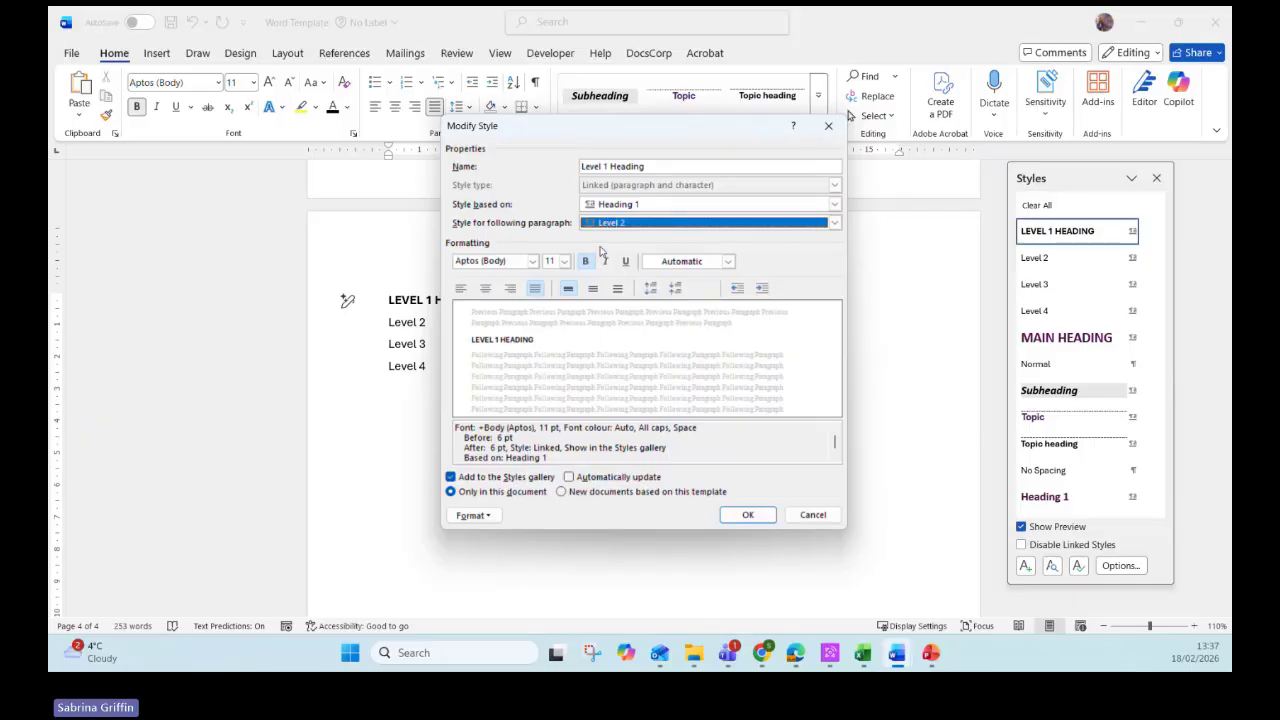
{"action": "left_click", "coordinate": [747, 515]}
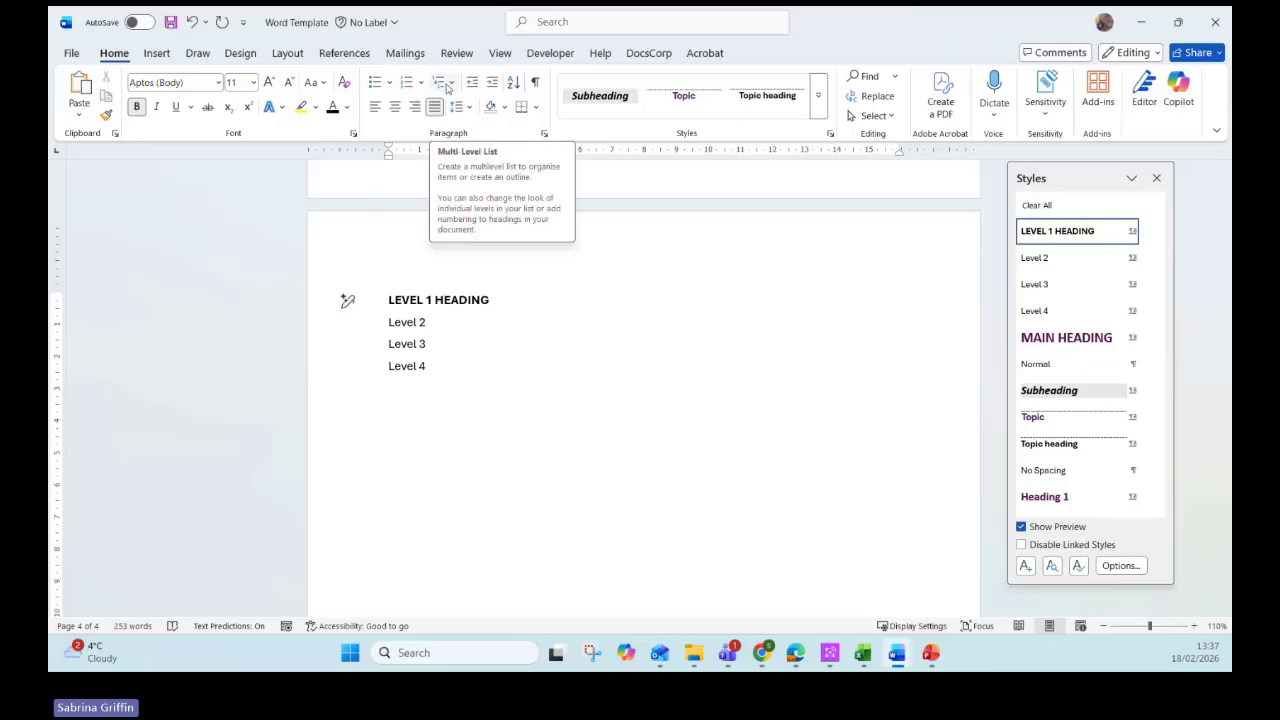
- Start defining a new list style named "Quiss Multi Level" and open its multilevel numbering settings with the additional options shown
{"action": "left_click", "coordinate": [455, 88]}
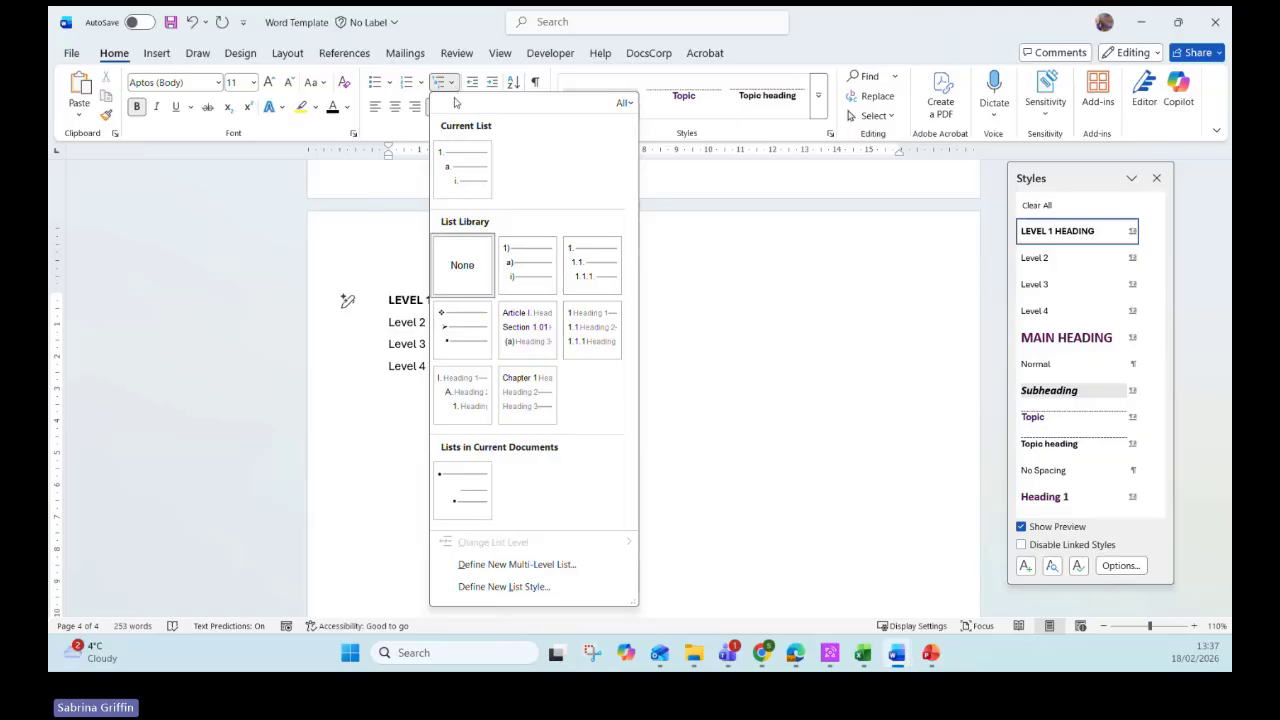
{"action": "left_click", "coordinate": [521, 590]}
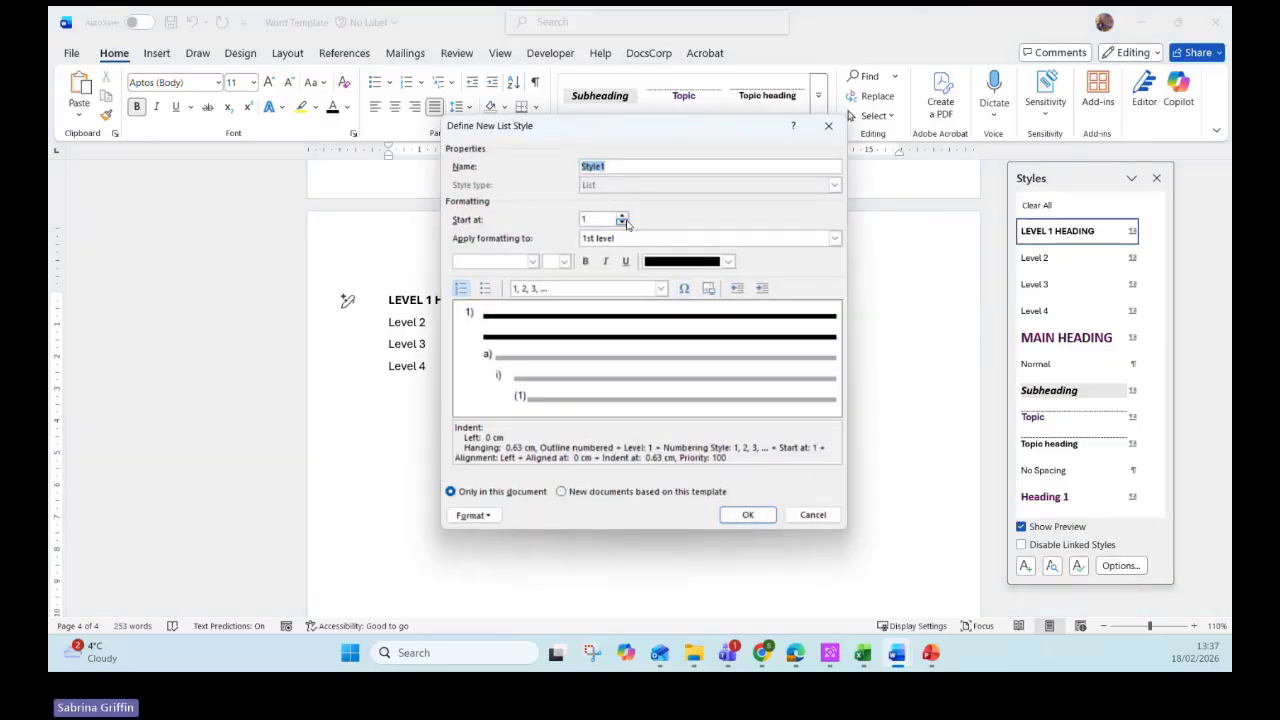
{"action": "type", "text": "Quiss Multi Level"}
{"action": "left_click", "coordinate": [474, 515]}
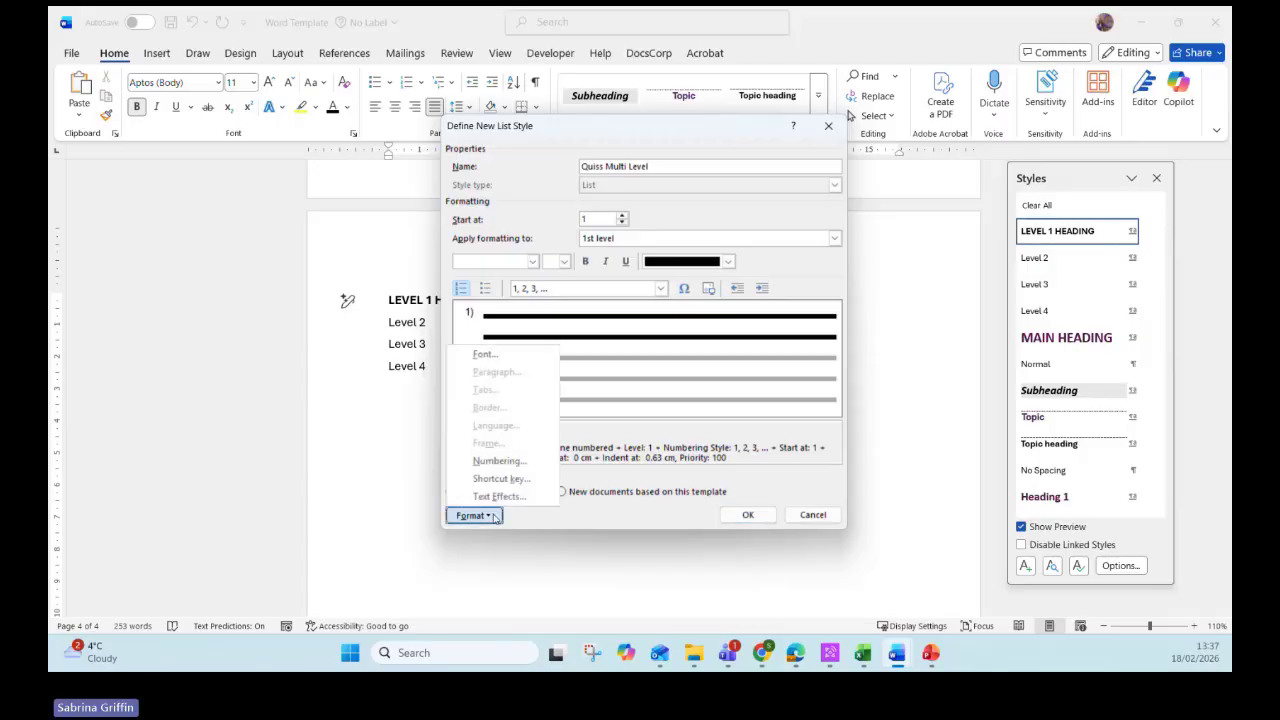
{"action": "left_click", "coordinate": [491, 462]}
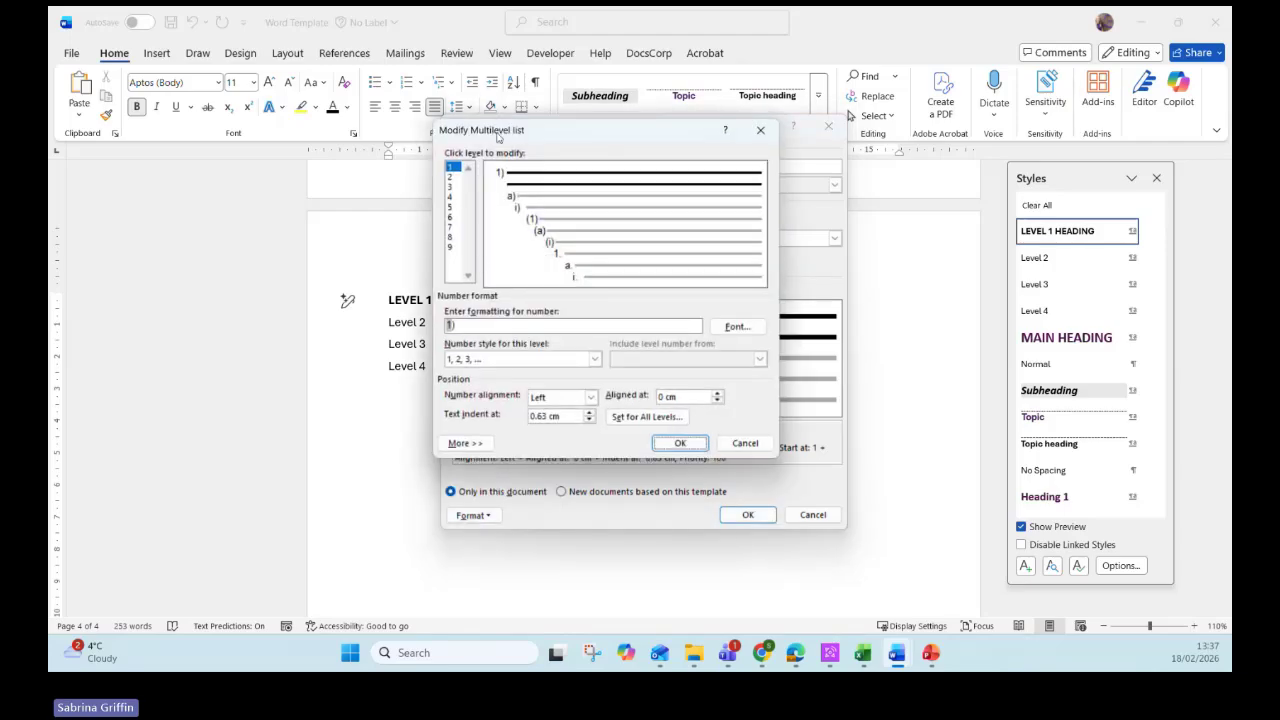
{"action": "left_click_drag", "start_coordinate": [497, 137], "coordinate": [400, 133]}
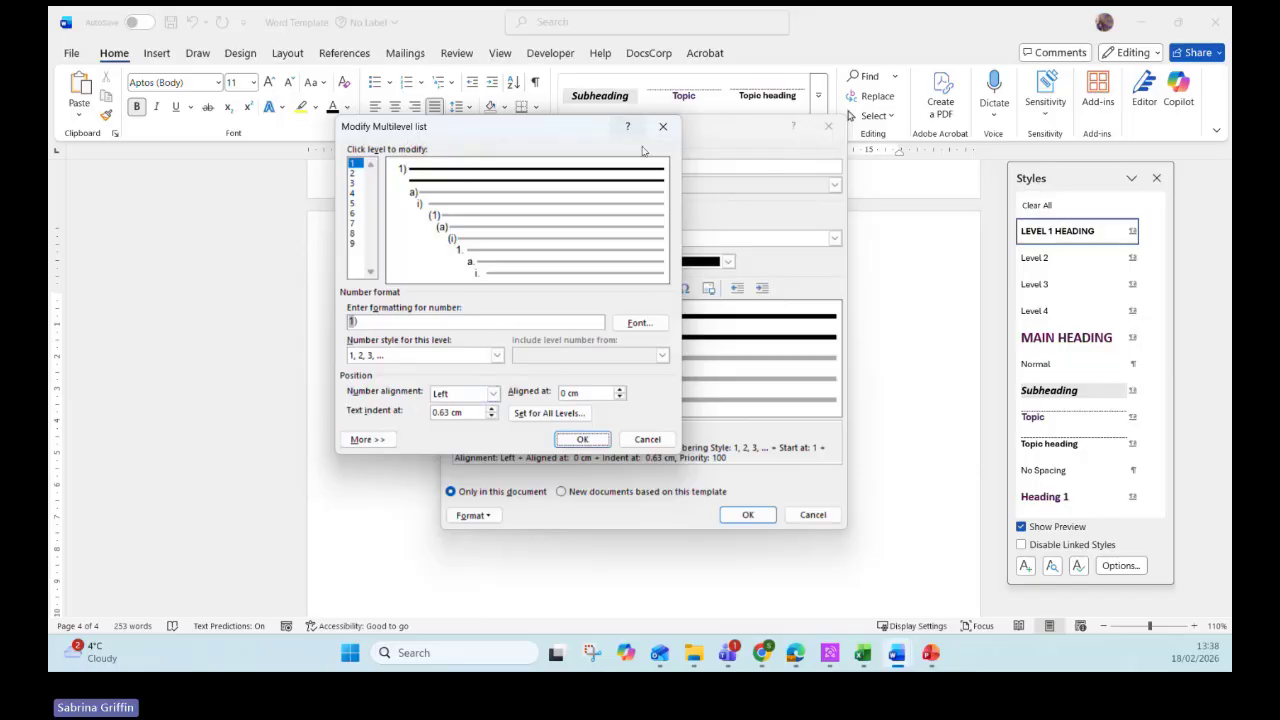
{"action": "left_click", "coordinate": [368, 440]}
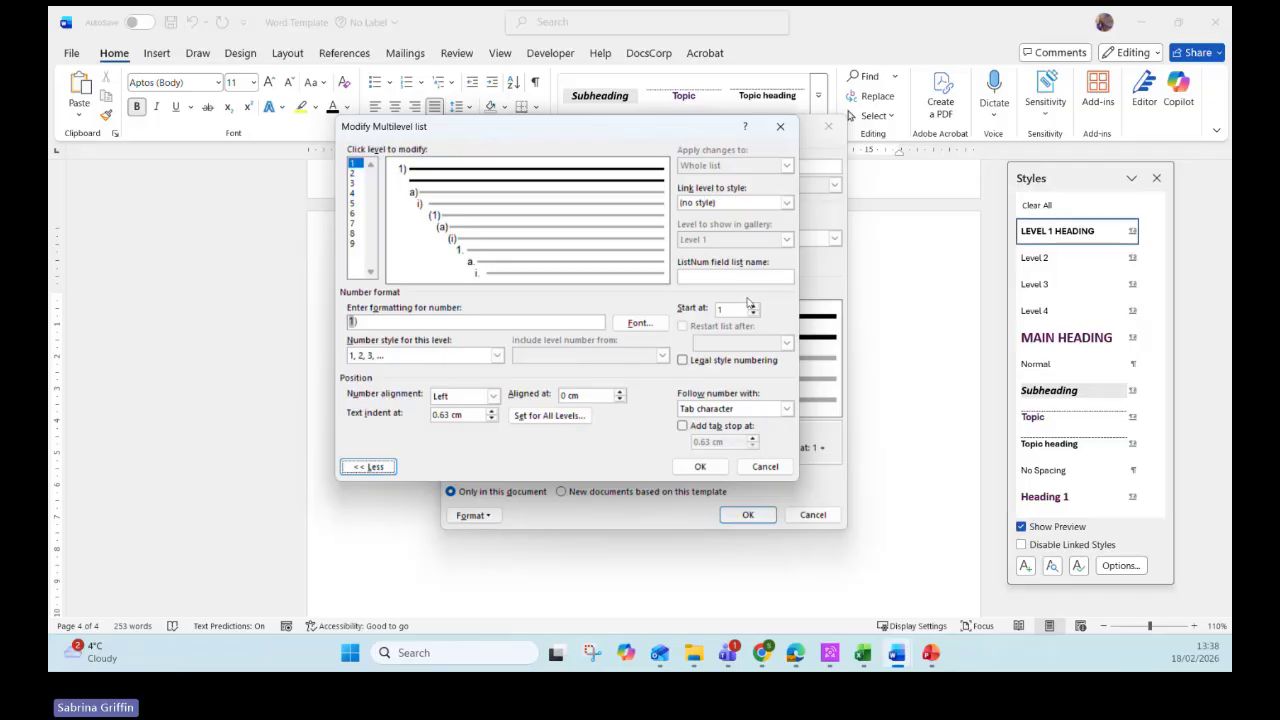
{"action": "left_click_drag", "start_coordinate": [543, 133], "coordinate": [564, 152]}
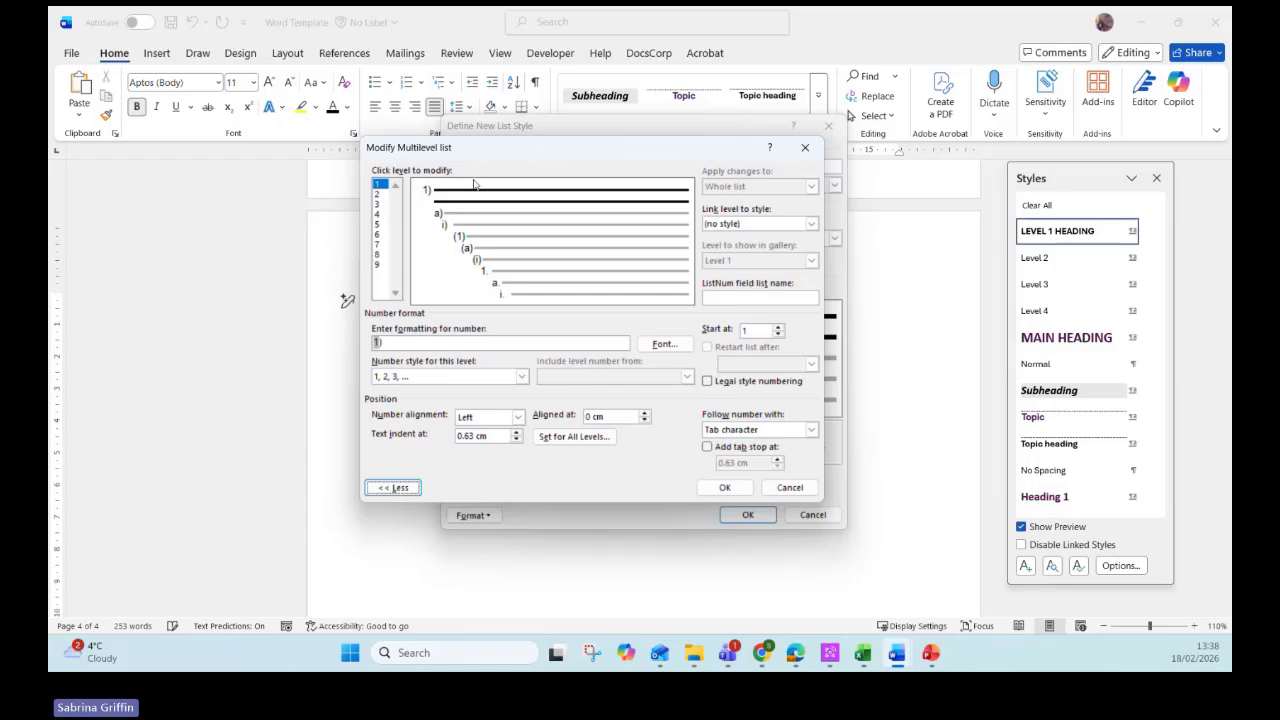
- Examine the number format and position settings of list levels 1 to 4 in the new list style
{"action": "left_click", "coordinate": [380, 195]}
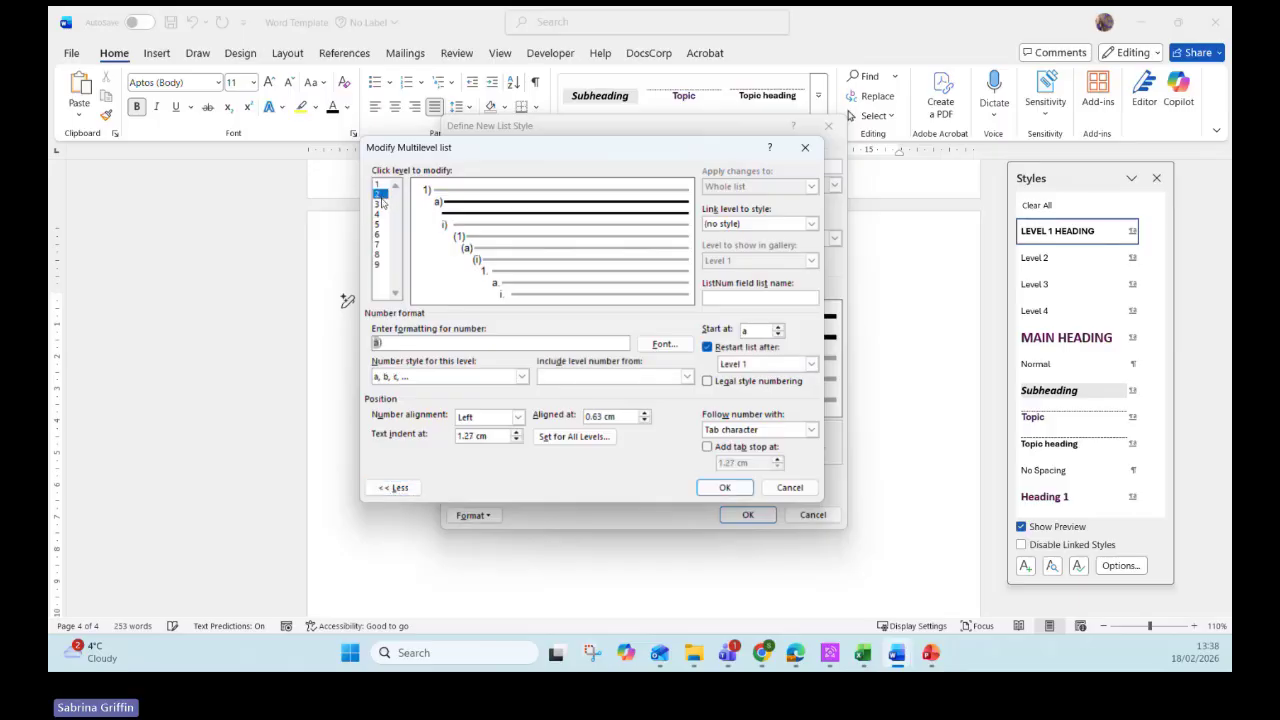
{"action": "left_click", "coordinate": [380, 204]}
{"action": "left_click", "coordinate": [380, 195]}
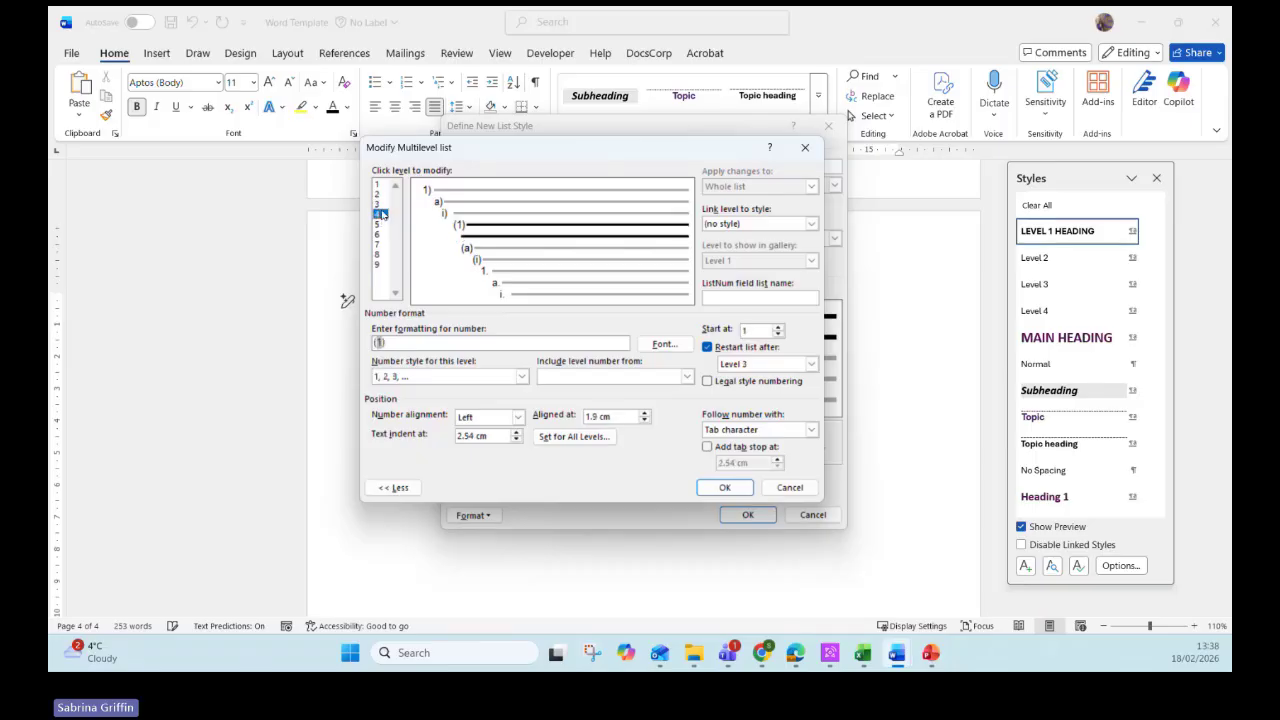
{"action": "left_click", "coordinate": [381, 186]}
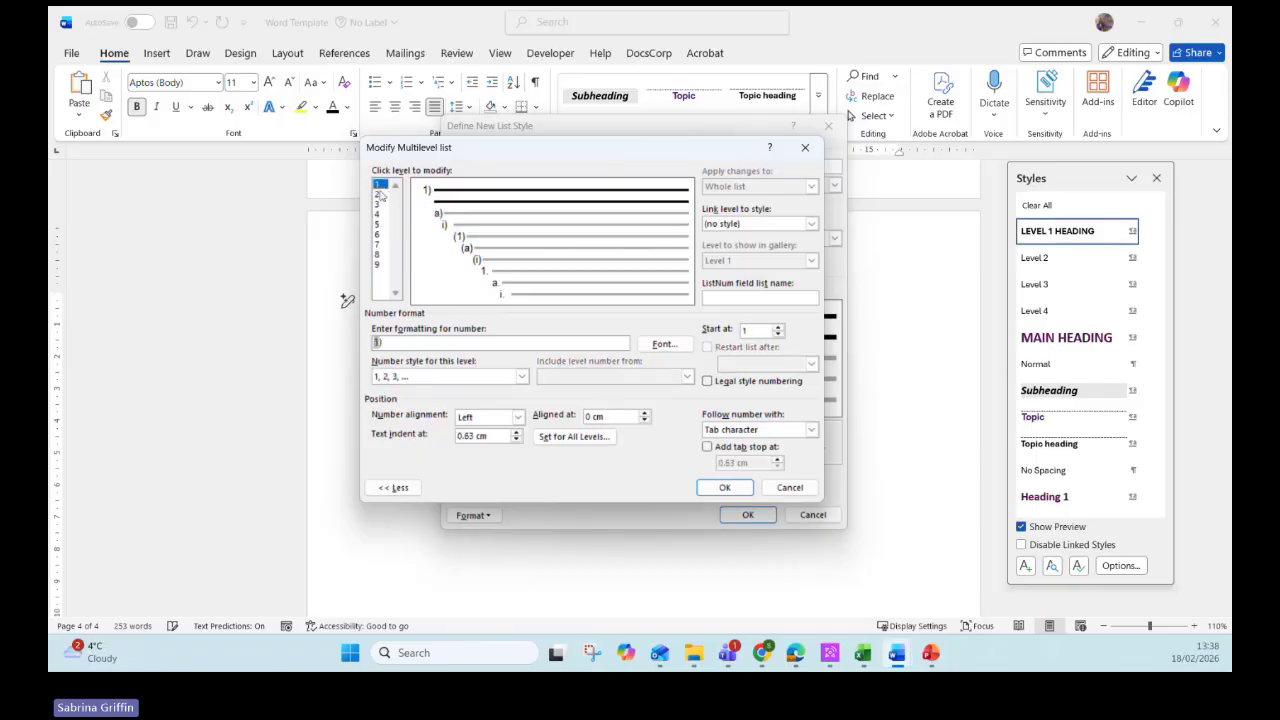
{"action": "left_click", "coordinate": [381, 195]}
{"action": "left_click", "coordinate": [384, 206]}
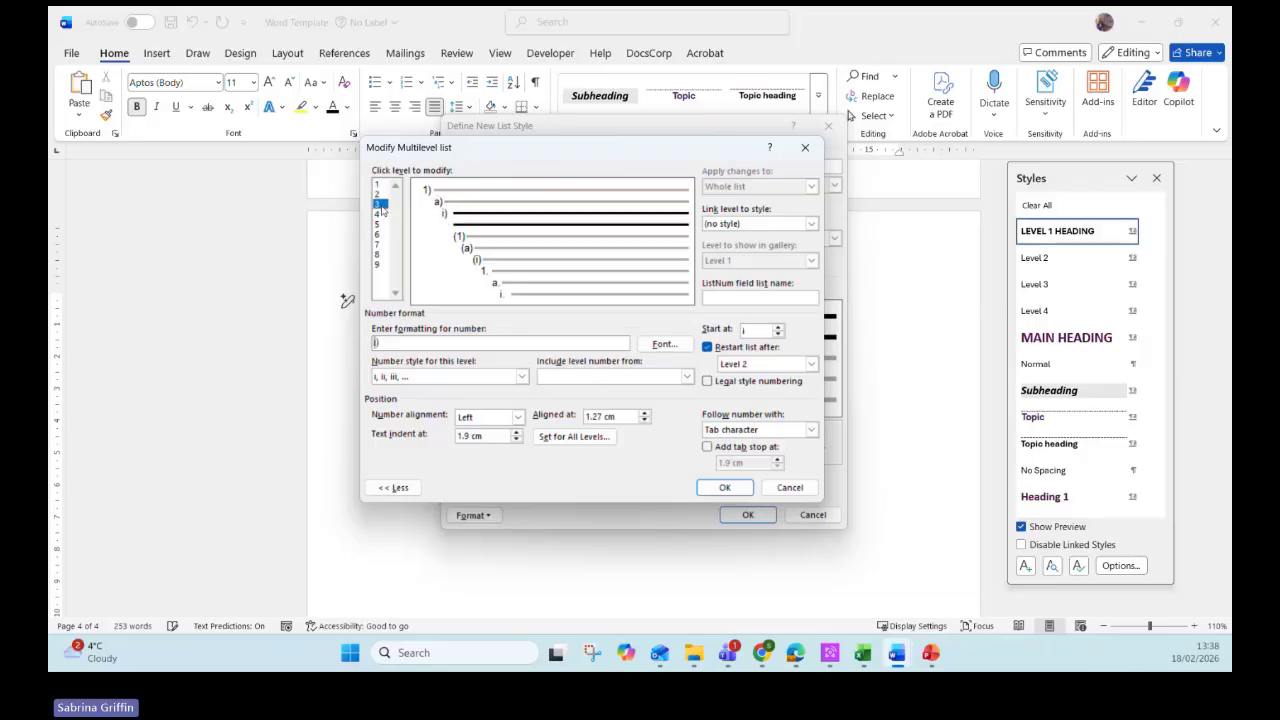
{"action": "left_click", "coordinate": [381, 216]}
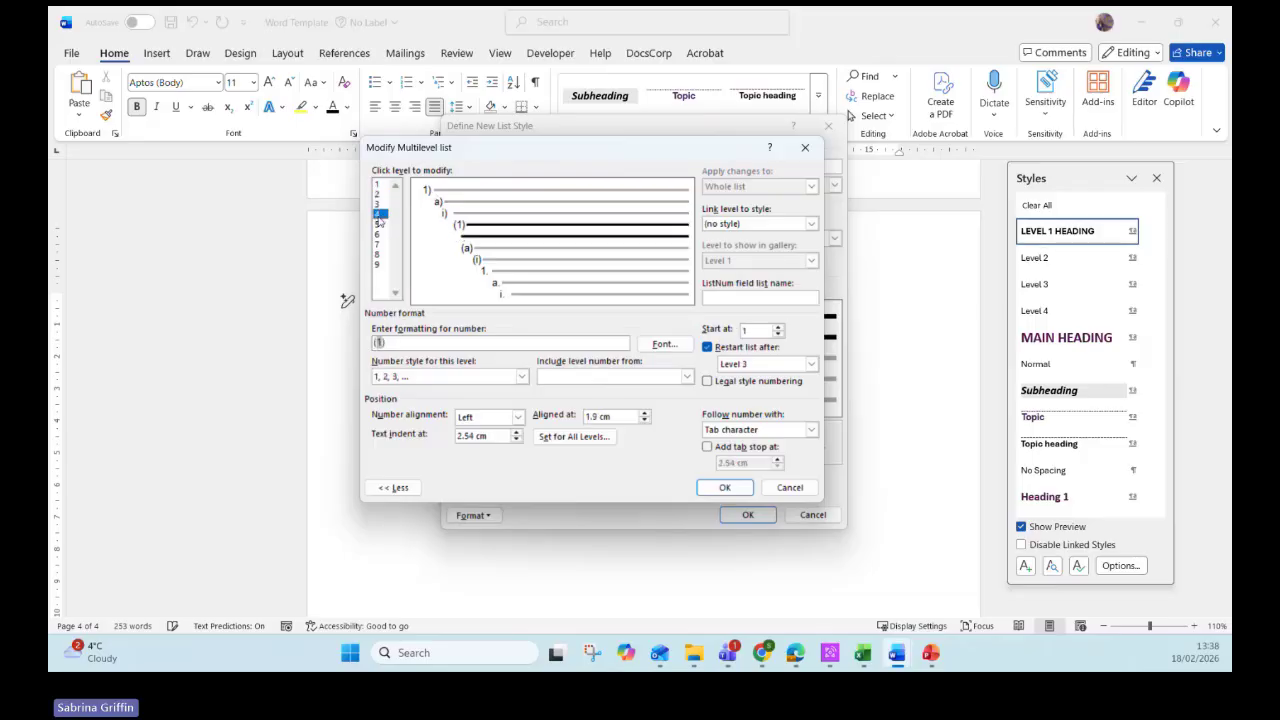
{"action": "left_click", "coordinate": [380, 205]}
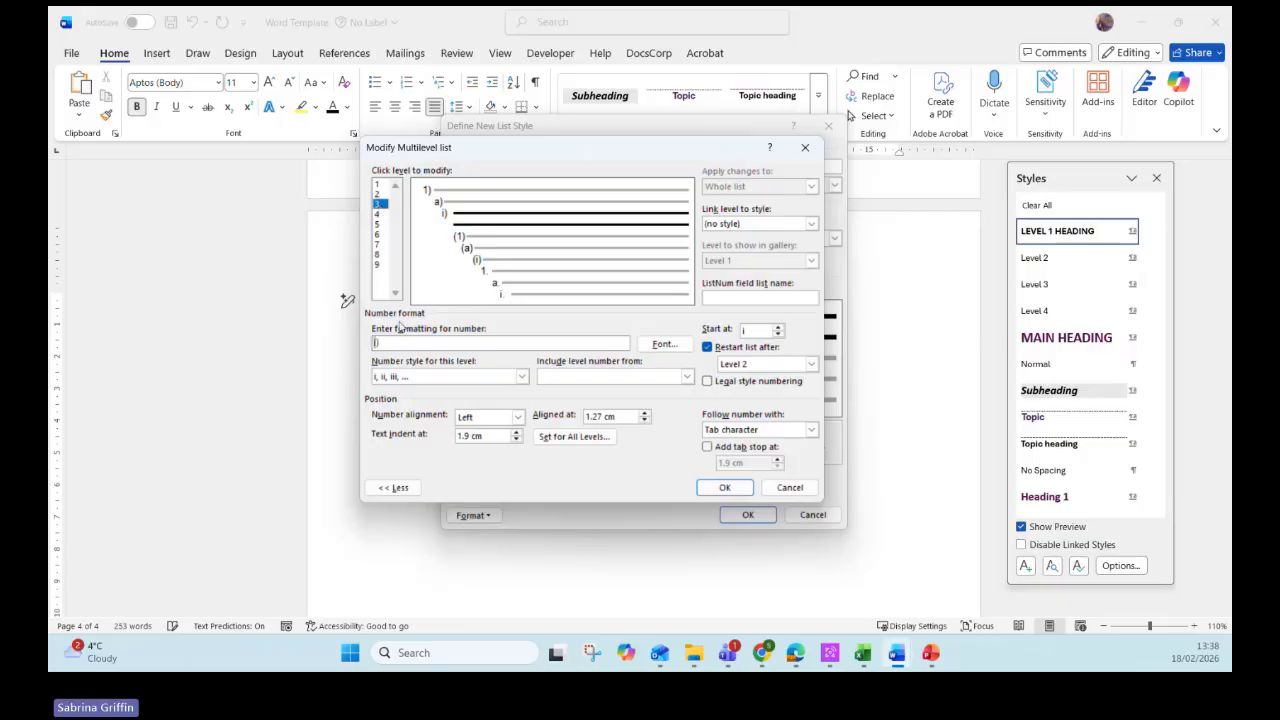
- Examine the default number format and position settings across list levels 1 to 8
{"action": "left_click", "coordinate": [380, 195]}
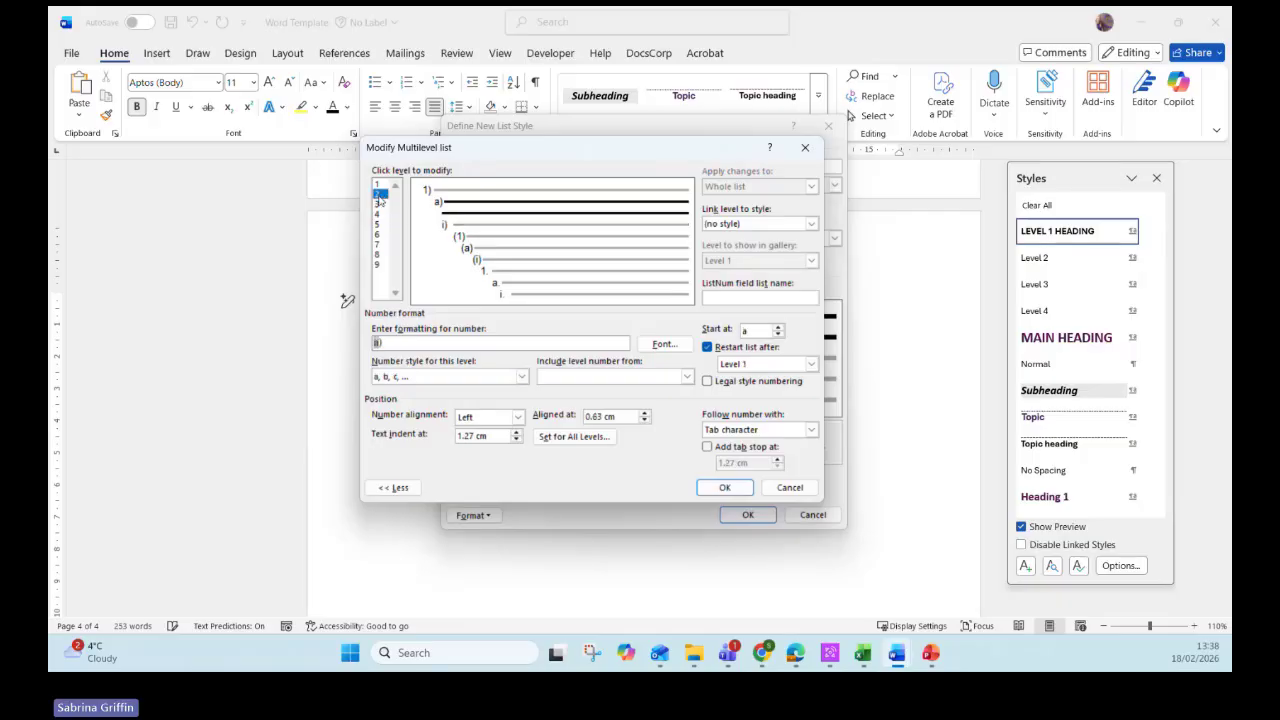
{"action": "left_click", "coordinate": [379, 185]}
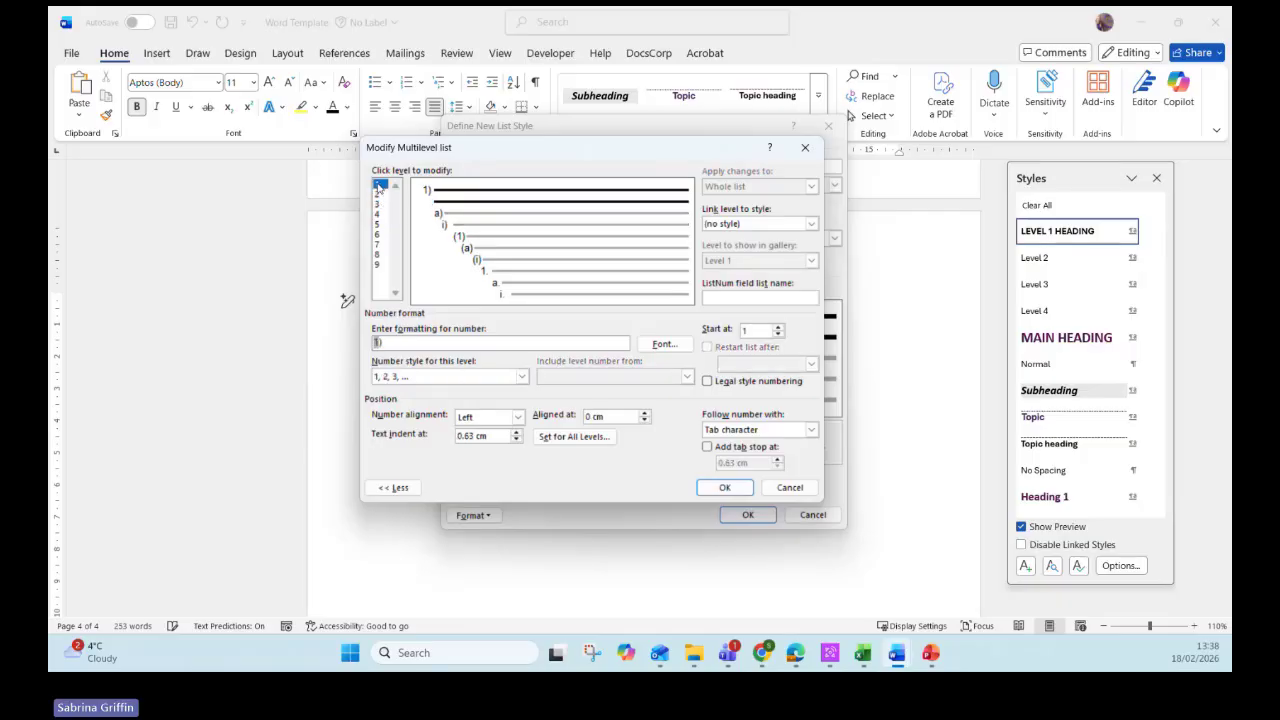
{"action": "left_click", "coordinate": [380, 194]}
{"action": "left_click", "coordinate": [379, 185]}
{"action": "left_click", "coordinate": [379, 214]}
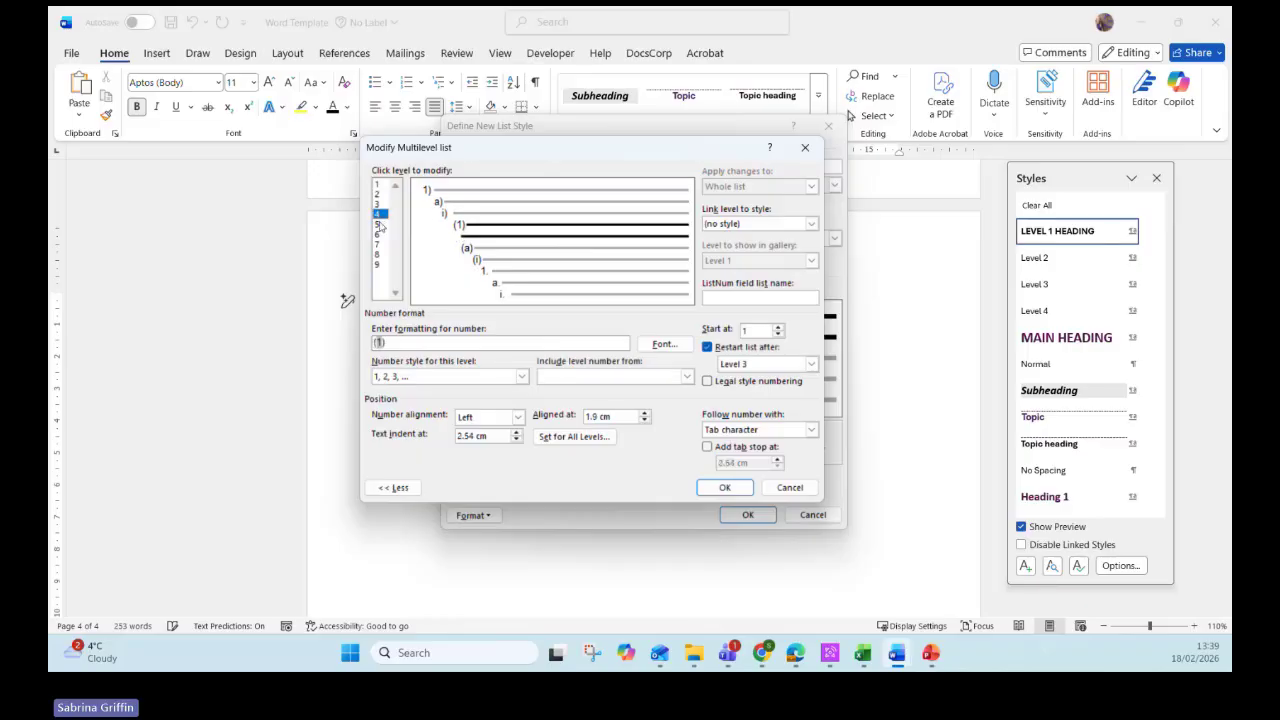
{"action": "left_click", "coordinate": [380, 225]}
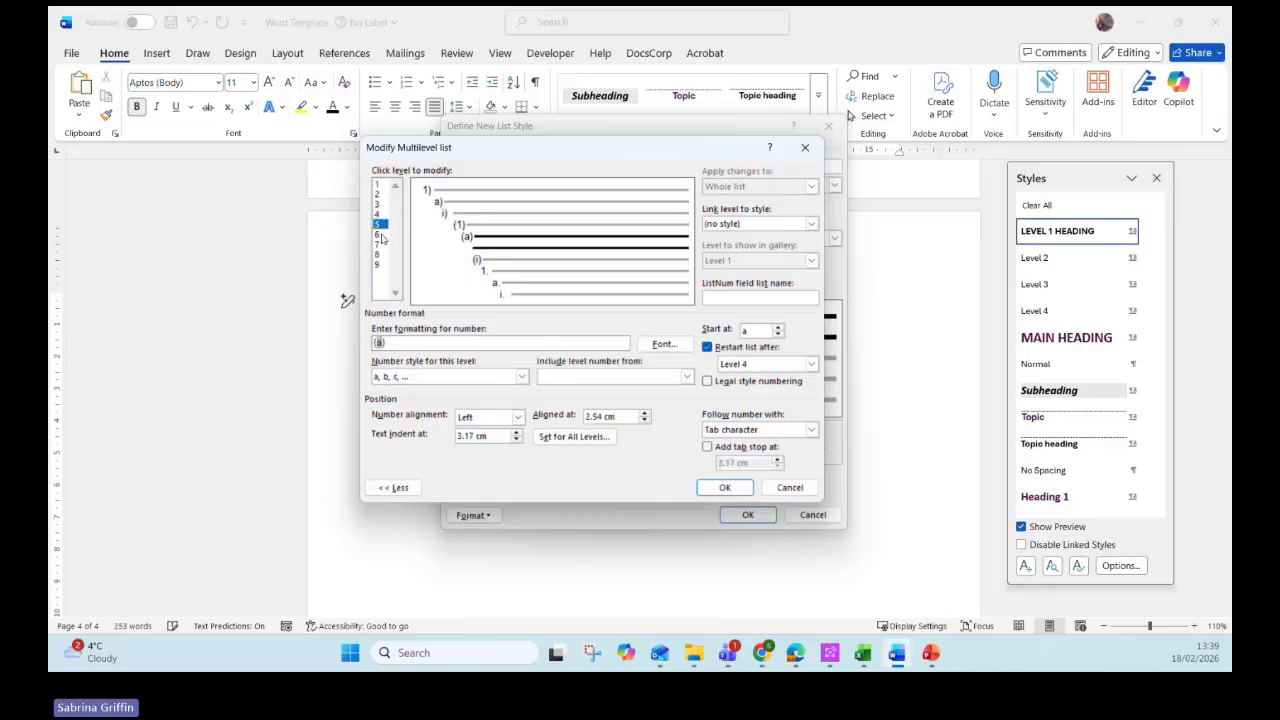
{"action": "left_click", "coordinate": [381, 235]}
{"action": "left_click", "coordinate": [381, 245]}
{"action": "left_click", "coordinate": [381, 255]}
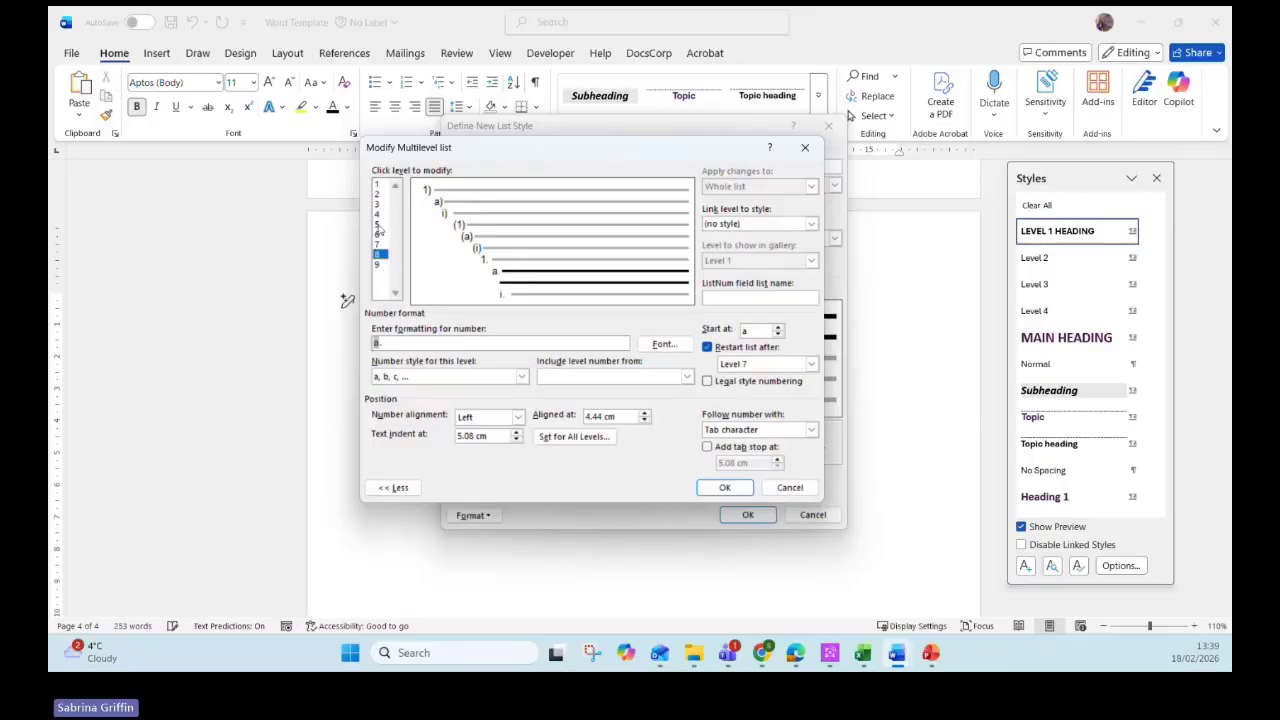
- Link list level 1 to the Level 1 Heading style and format its number as "1." in the 1, 2, 3 number style
{"action": "left_click", "coordinate": [380, 185]}
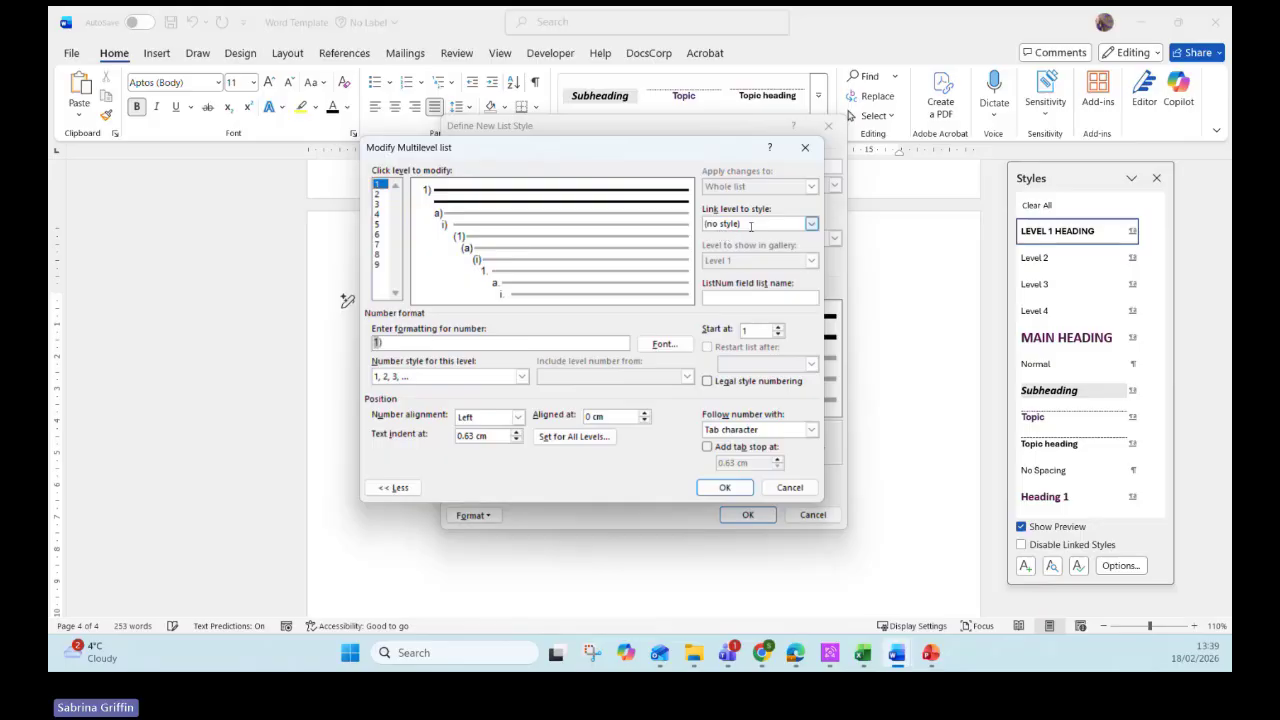
{"action": "left_click", "coordinate": [812, 224]}
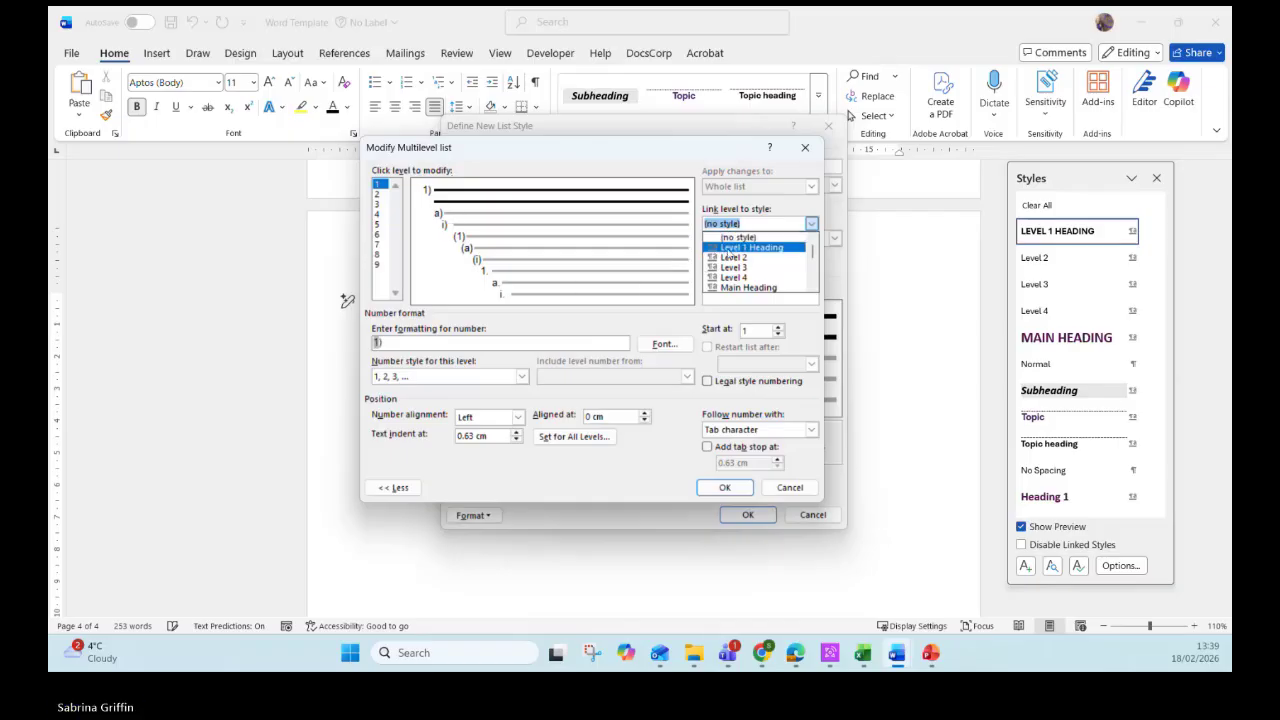
{"action": "left_click", "coordinate": [730, 248]}
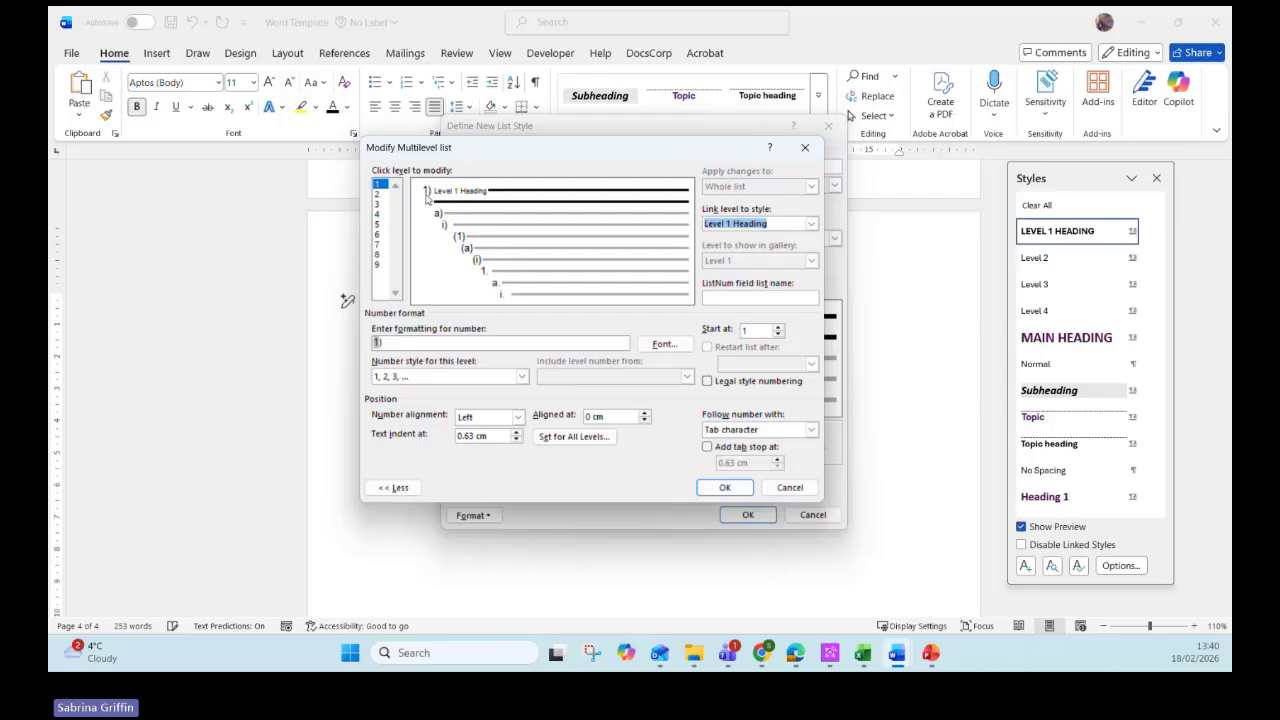
{"action": "left_click", "coordinate": [399, 346]}
{"action": "type", "text": "."}
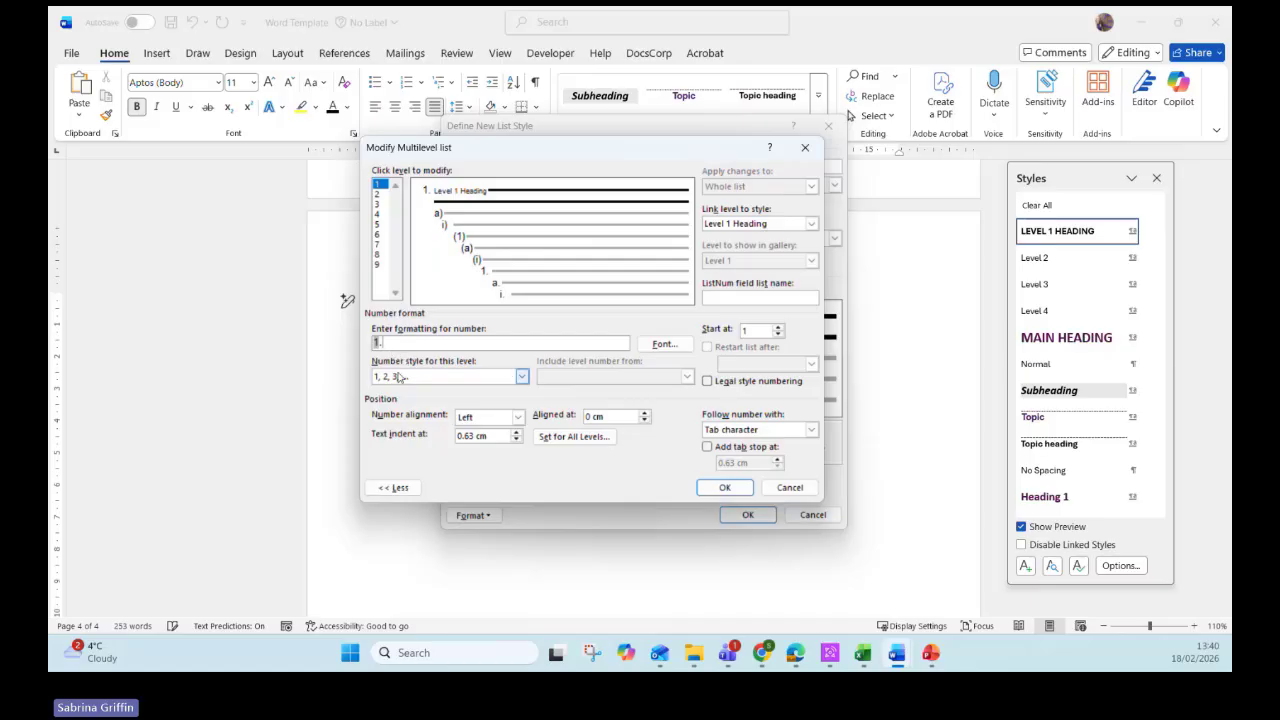
{"action": "left_click", "coordinate": [400, 377]}
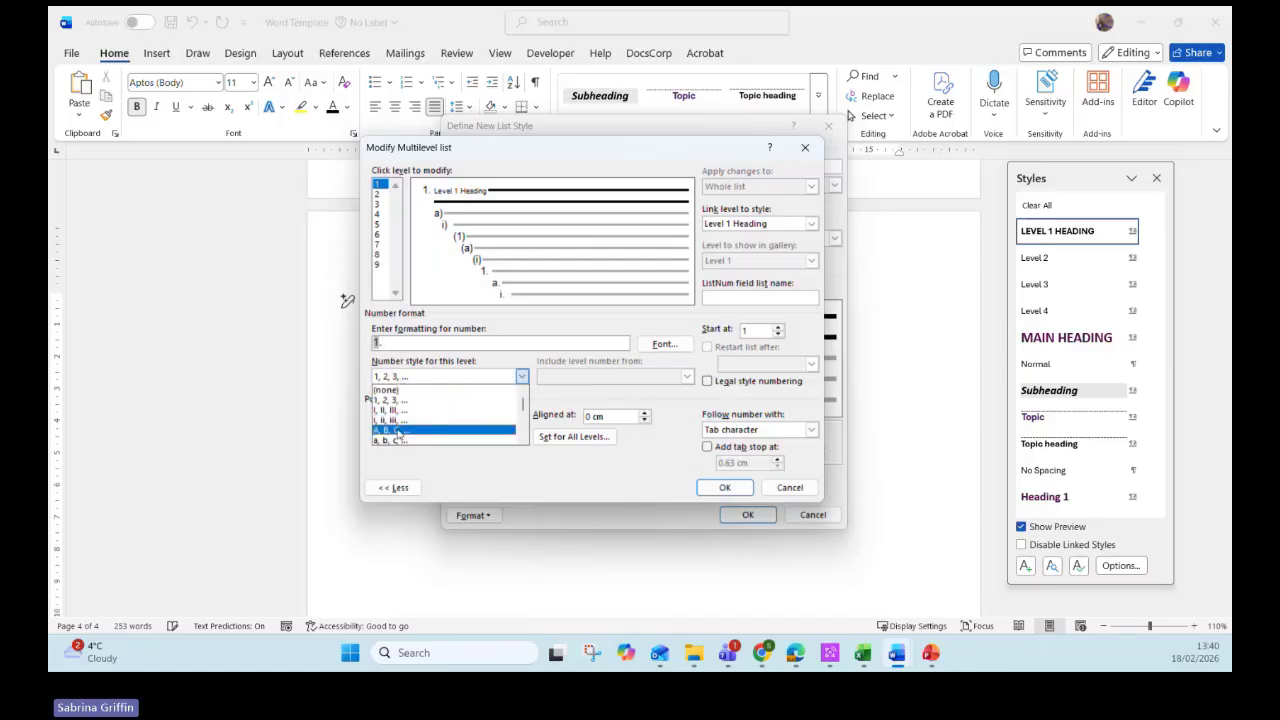
{"action": "left_click", "coordinate": [390, 399]}
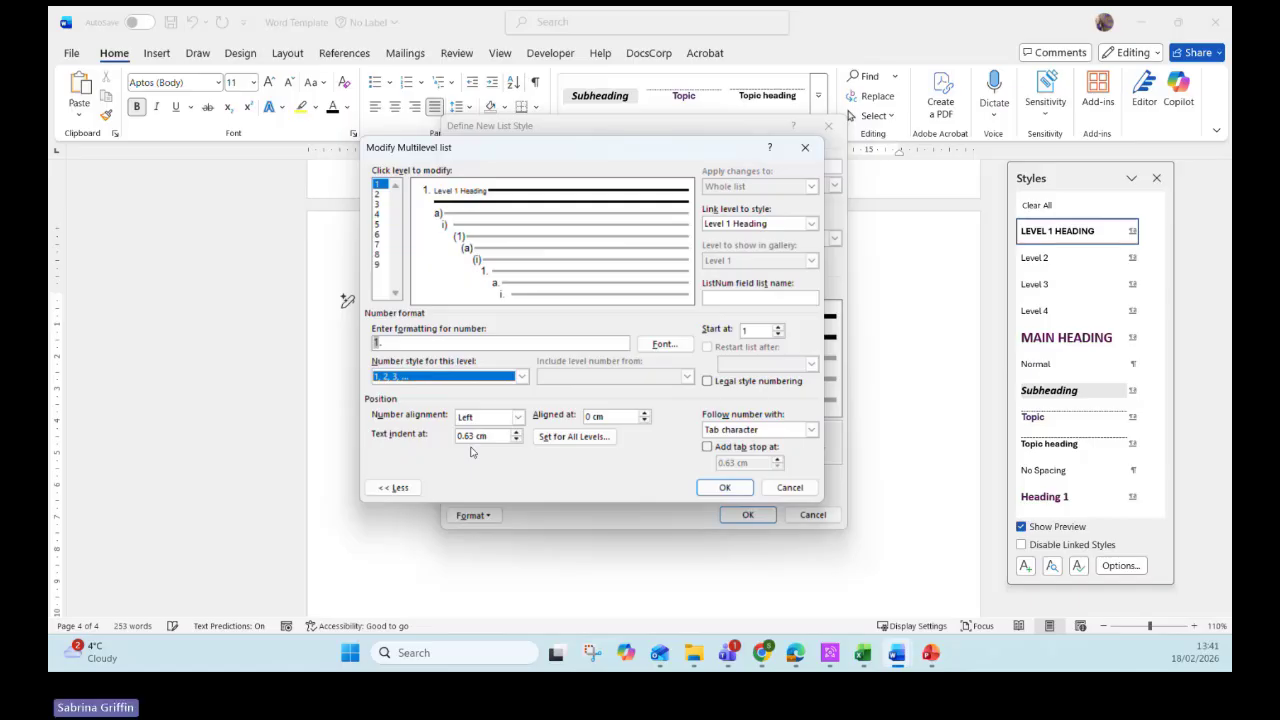
- Adjust list level 1's text indent to 0.8 cm
{"action": "left_click", "coordinate": [516, 439]}
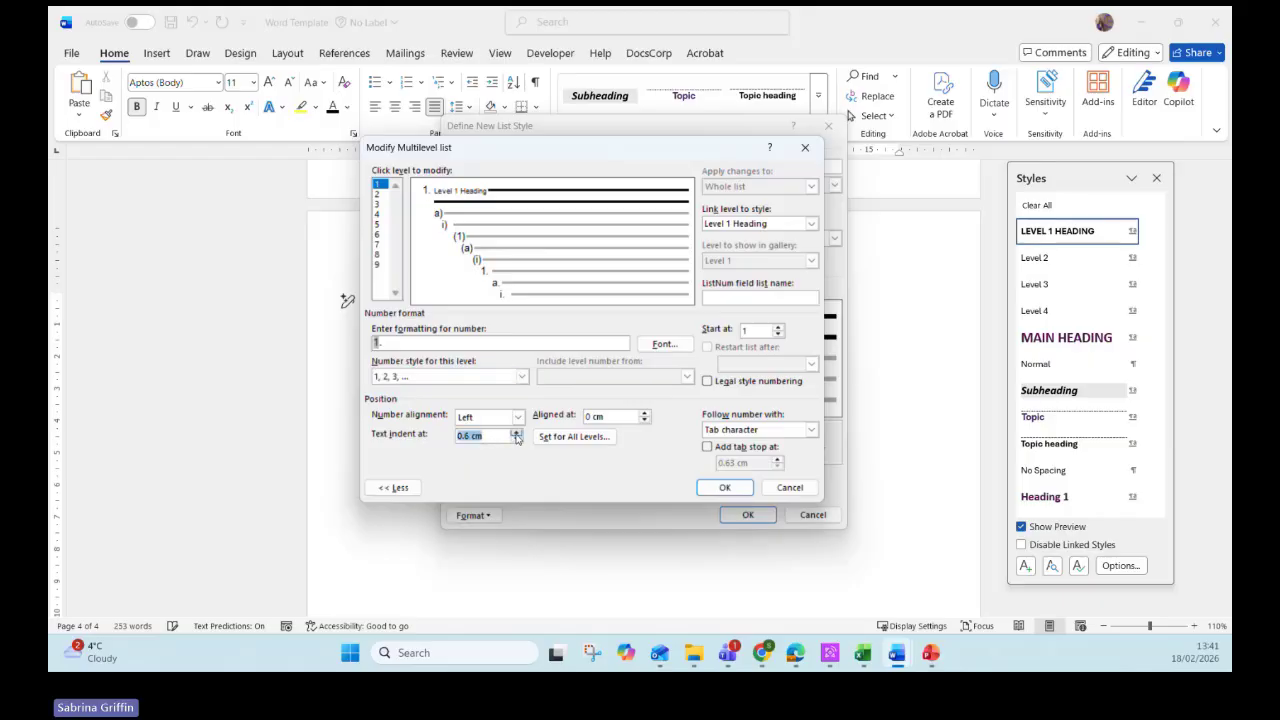
{"action": "key", "text": "Up"}
{"action": "key", "text": "Up"}
{"action": "key", "text": "Up"}
{"action": "key", "text": "Up"}
{"action": "key", "text": "Up"}
{"action": "key", "text": "Up"}
{"action": "key", "text": "Up"}
{"action": "key", "text": "Up"}
{"action": "key", "text": "Up"}
{"action": "key", "text": "Up"}
{"action": "left_click", "coordinate": [517, 441]}
{"action": "left_click", "coordinate": [517, 441]}
{"action": "left_click", "coordinate": [517, 441]}
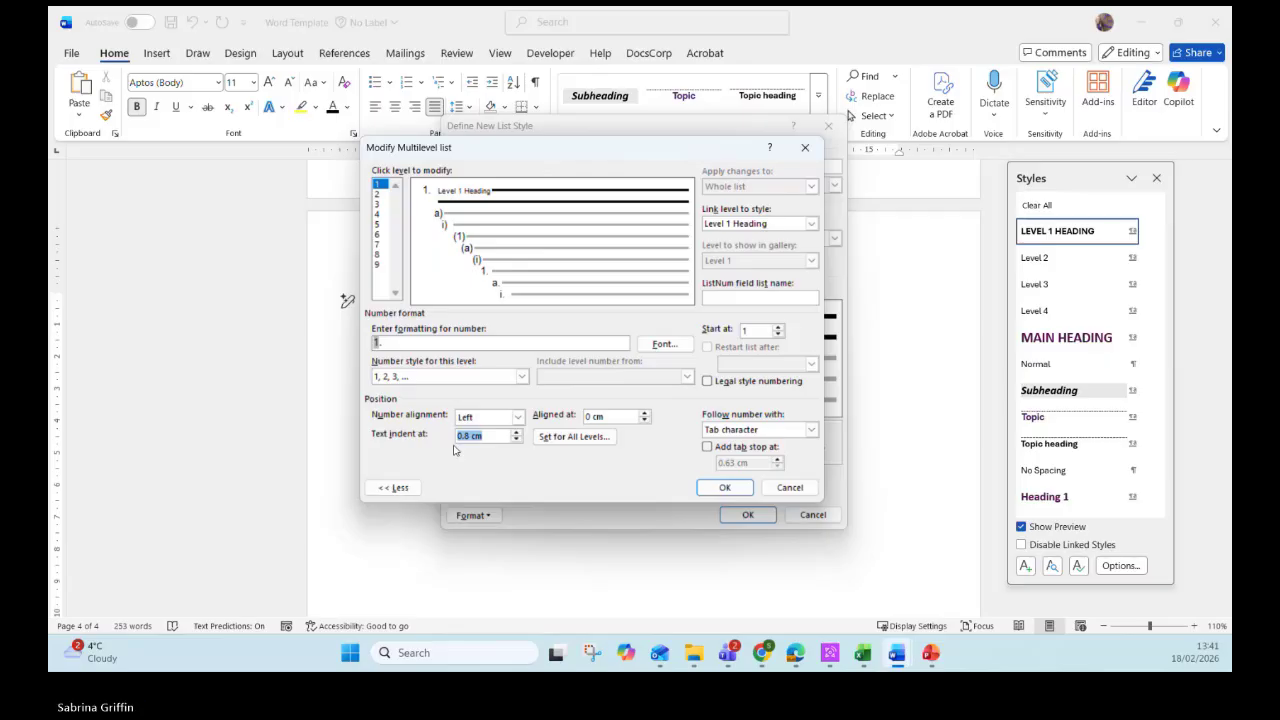
- Set list level 1's text indent to 1.27 cm and add a tab stop at 1.27 cm
{"action": "left_click", "coordinate": [592, 416]}
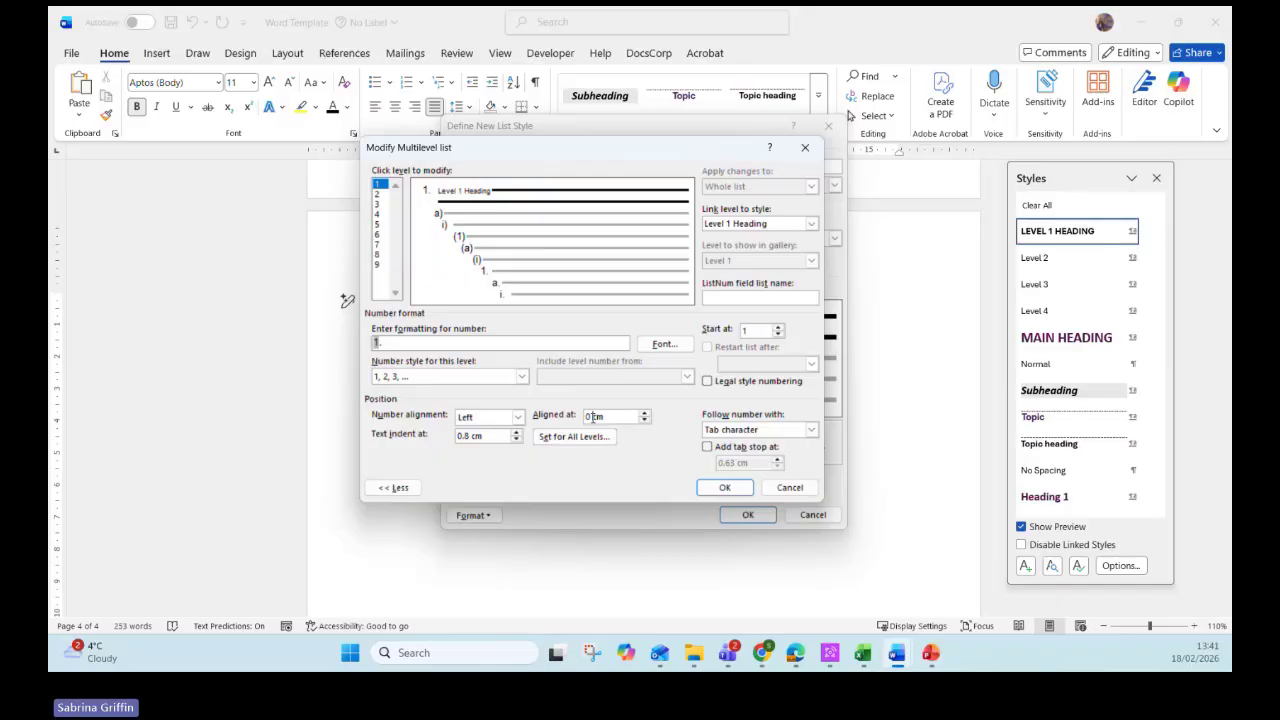
{"action": "left_click_drag", "start_coordinate": [472, 436], "coordinate": [452, 440]}
{"action": "type", "text": "1.27"}
{"action": "left_click", "coordinate": [716, 449]}
{"action": "left_click_drag", "start_coordinate": [735, 463], "coordinate": [715, 466]}
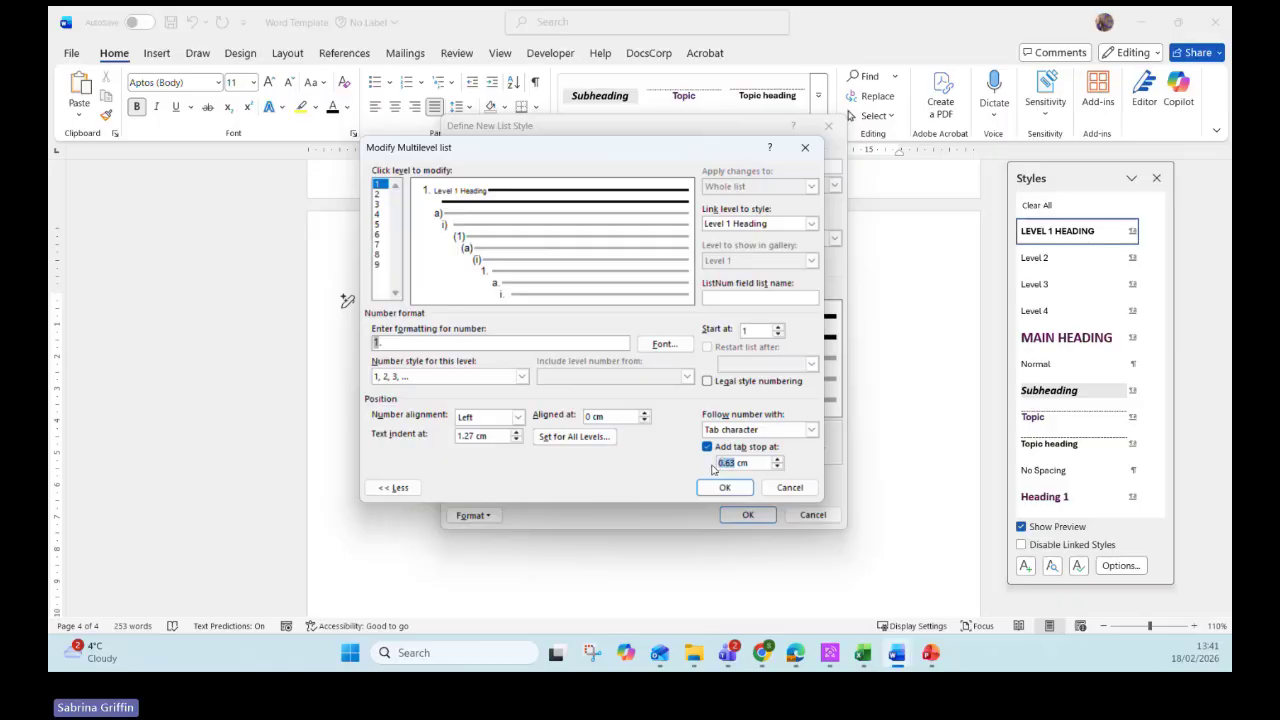
{"action": "type", "text": "1.27"}
- Apply the first level's 0 cm number and 1.27 cm text positions to all levels, with 0.63 cm additional indent per level
{"action": "left_click", "coordinate": [380, 195]}
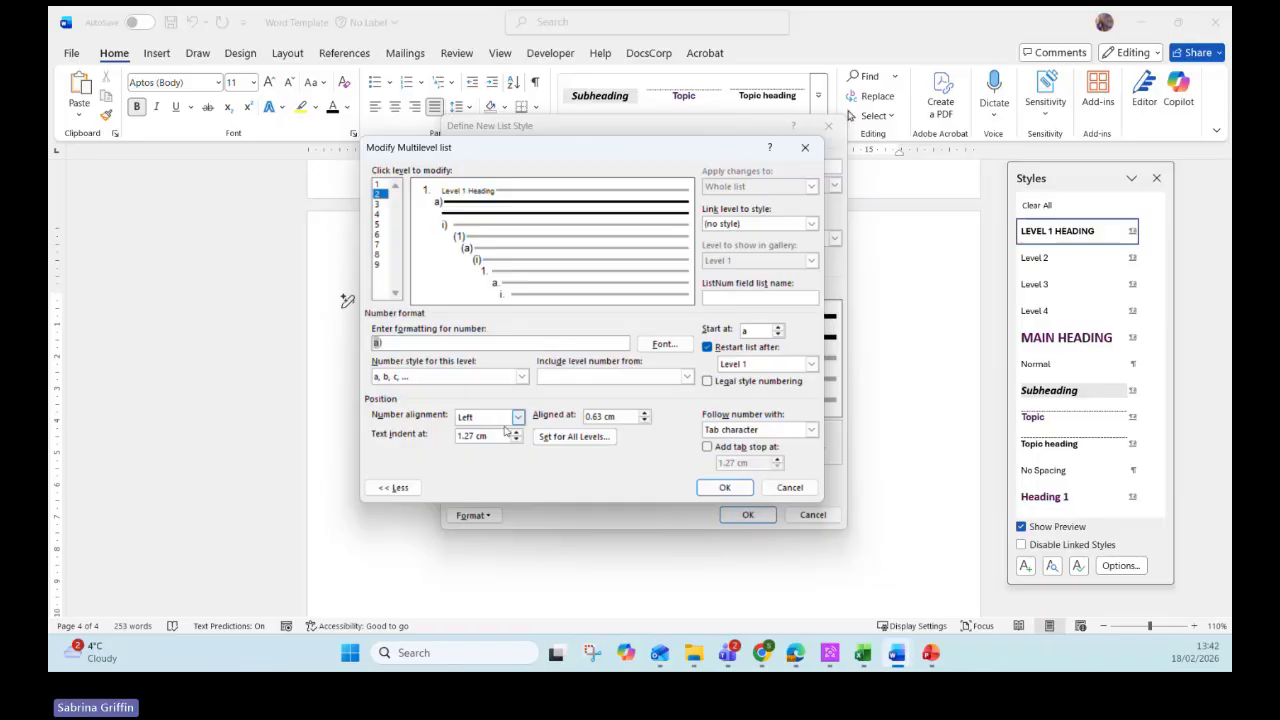
{"action": "left_click", "coordinate": [379, 186]}
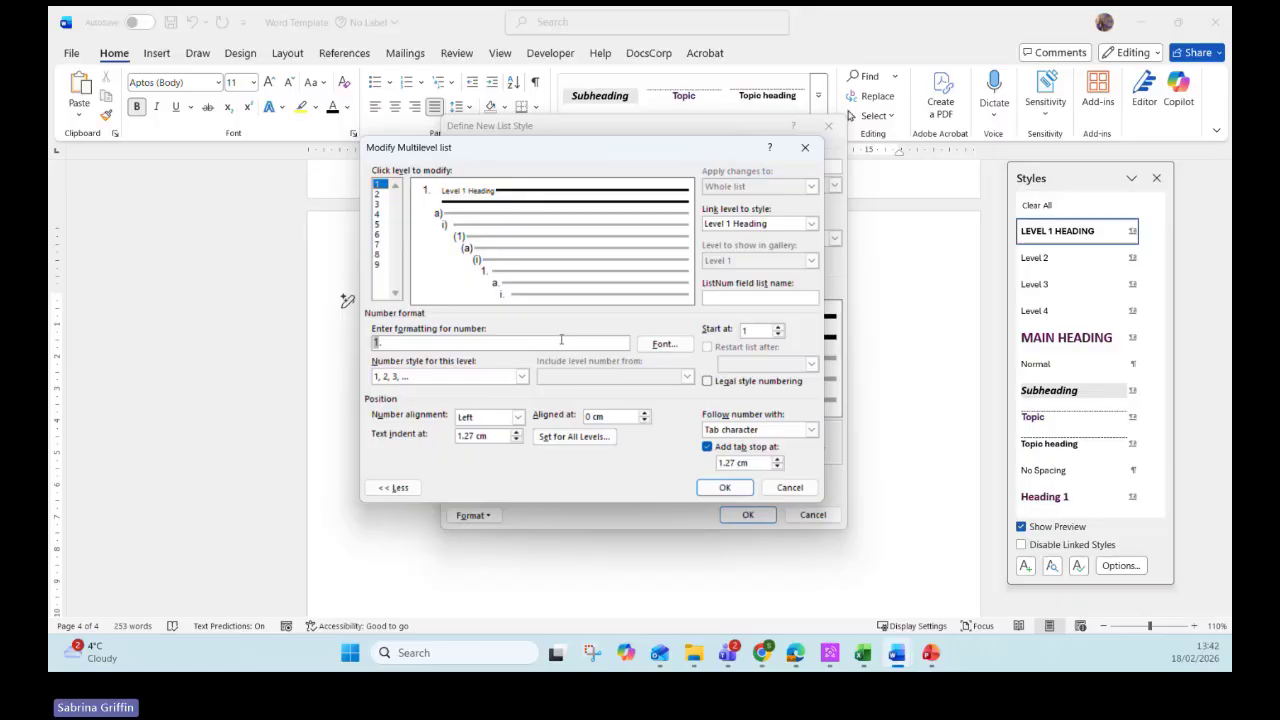
{"action": "left_click", "coordinate": [573, 436]}
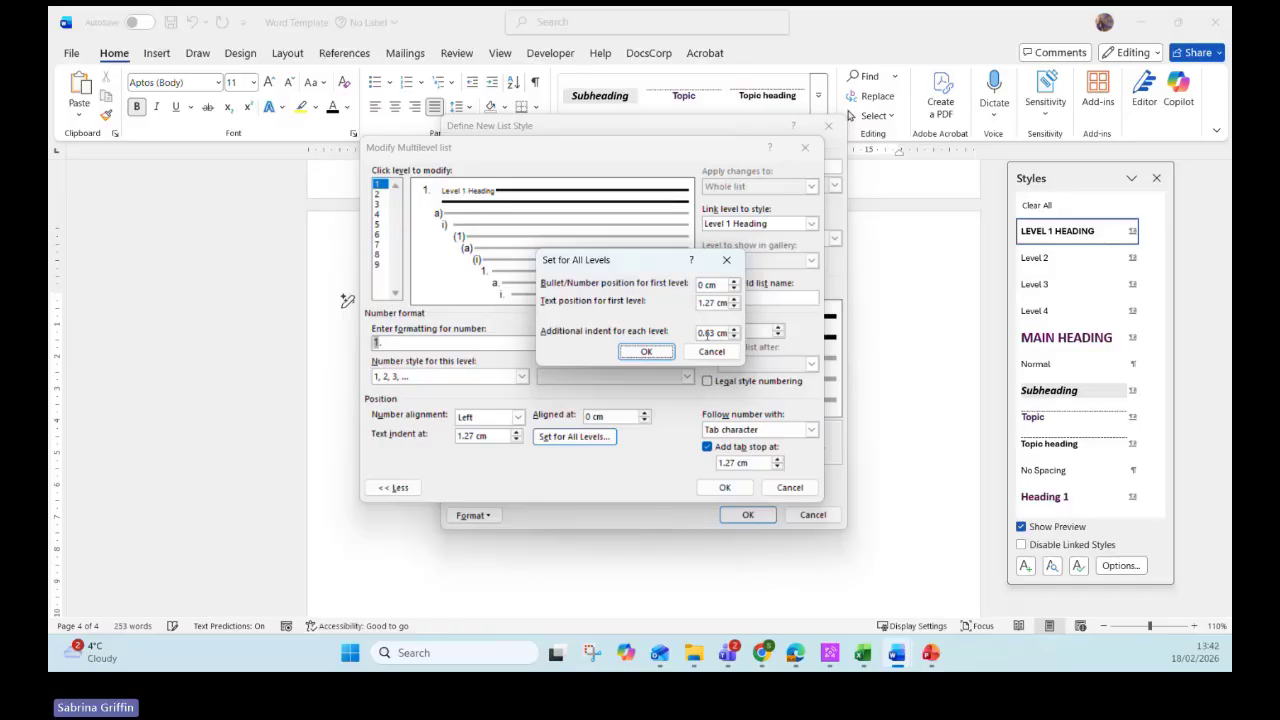
{"action": "left_click", "coordinate": [658, 354]}
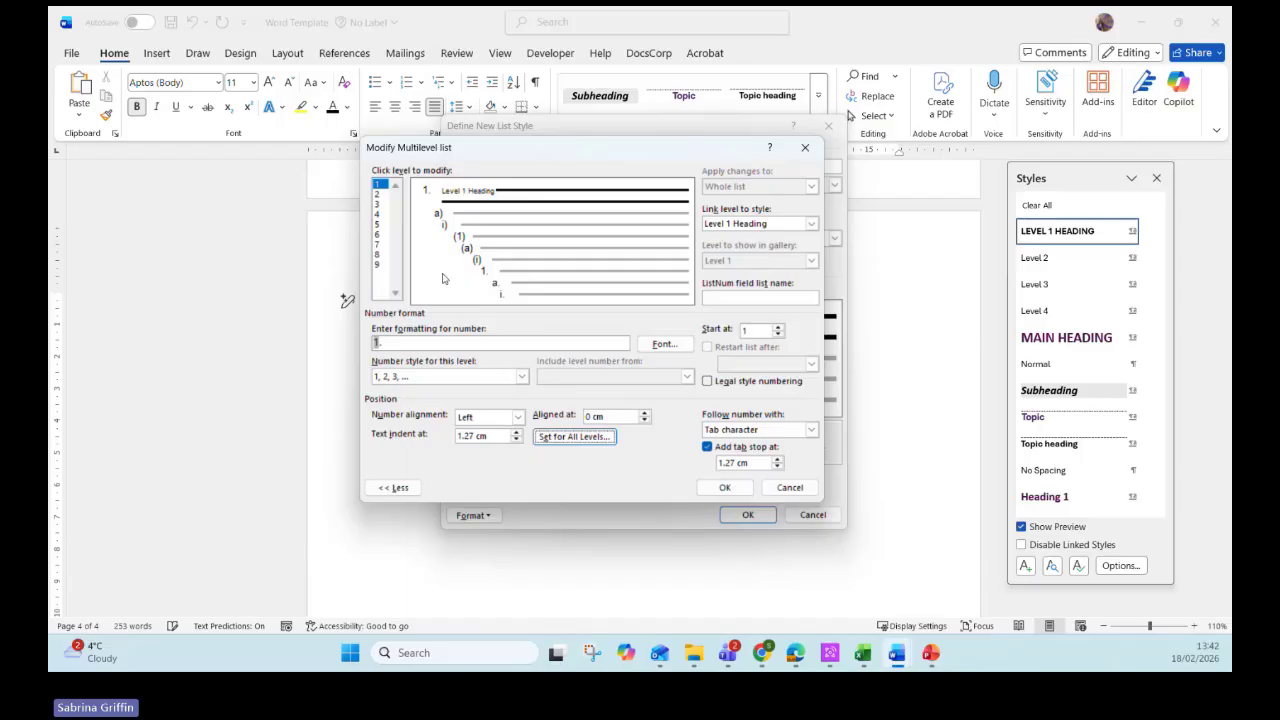
- Link list level 2 to the Level 2 style and clear its default number format
{"action": "left_click", "coordinate": [381, 196]}
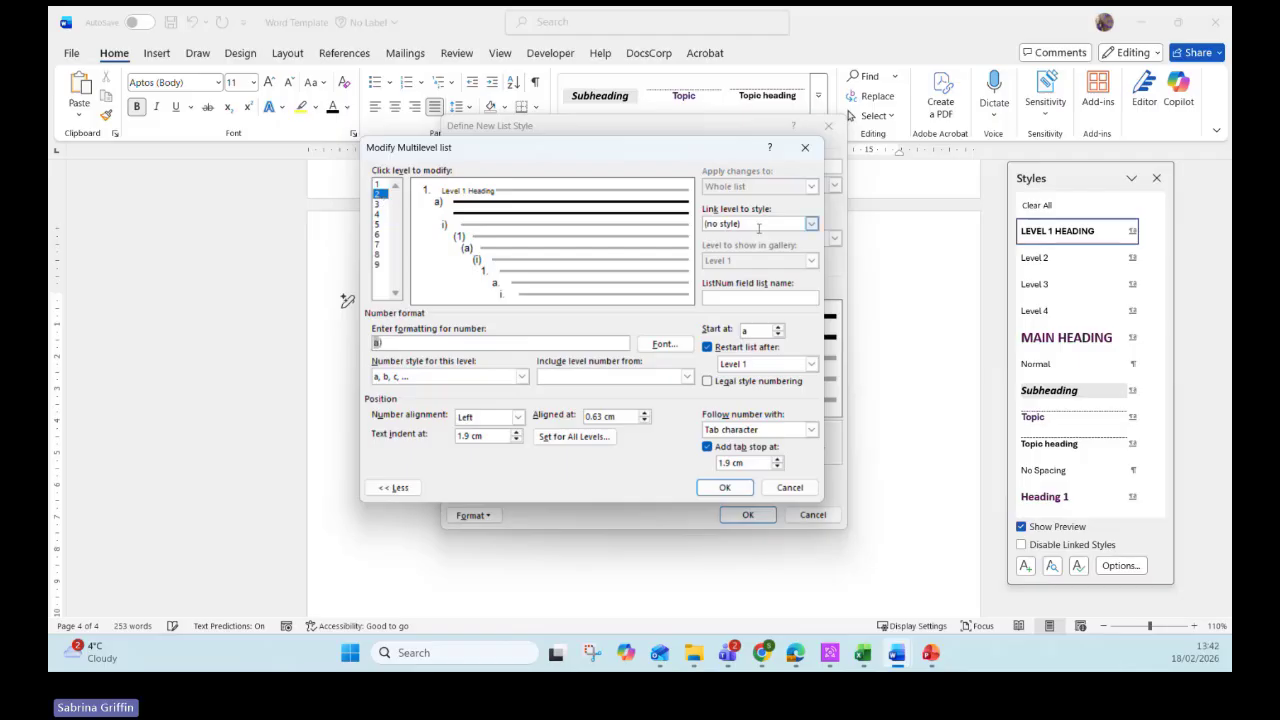
{"action": "left_click", "coordinate": [811, 225]}
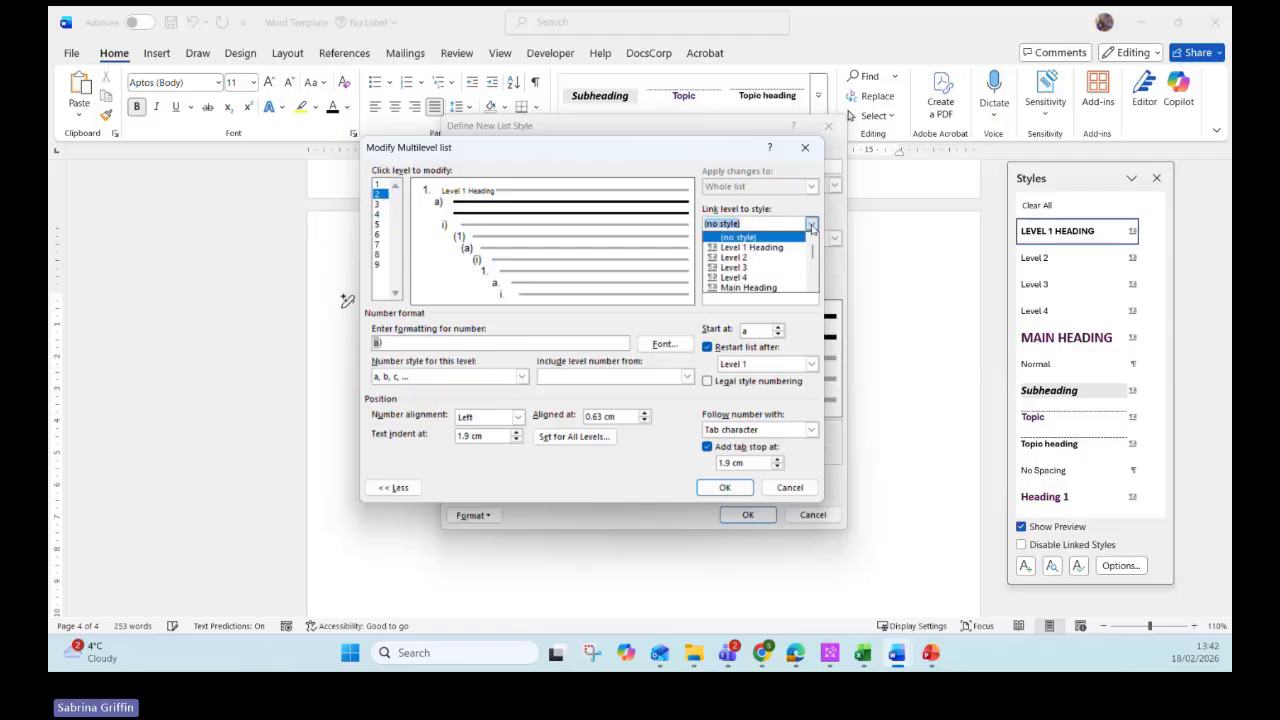
{"action": "left_click", "coordinate": [774, 258]}
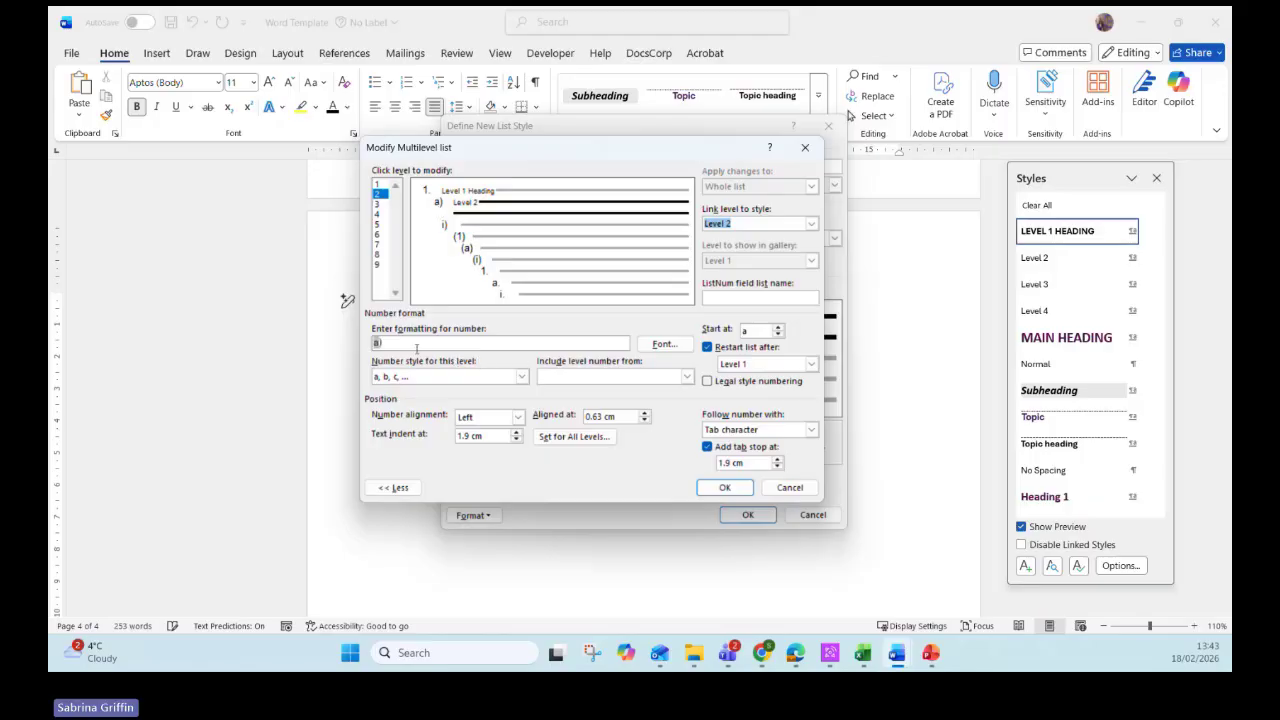
{"action": "left_click", "coordinate": [378, 343]}
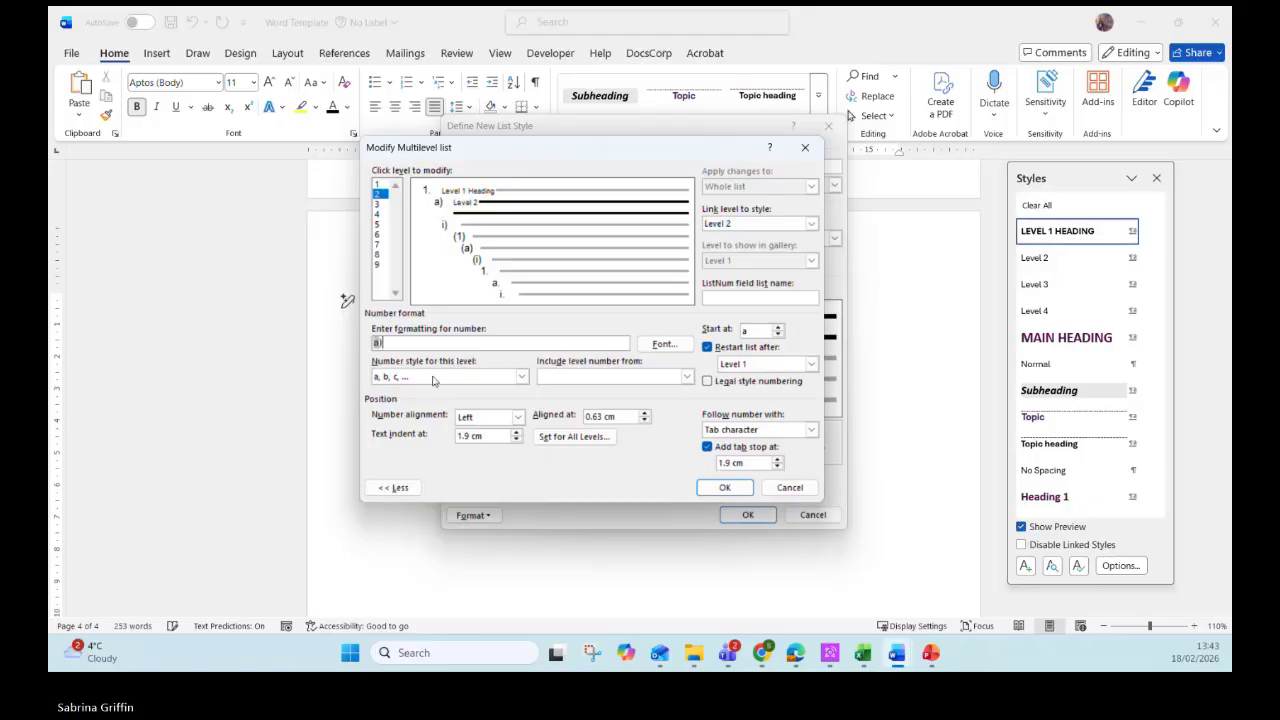
{"action": "key", "text": "BackSpace"}
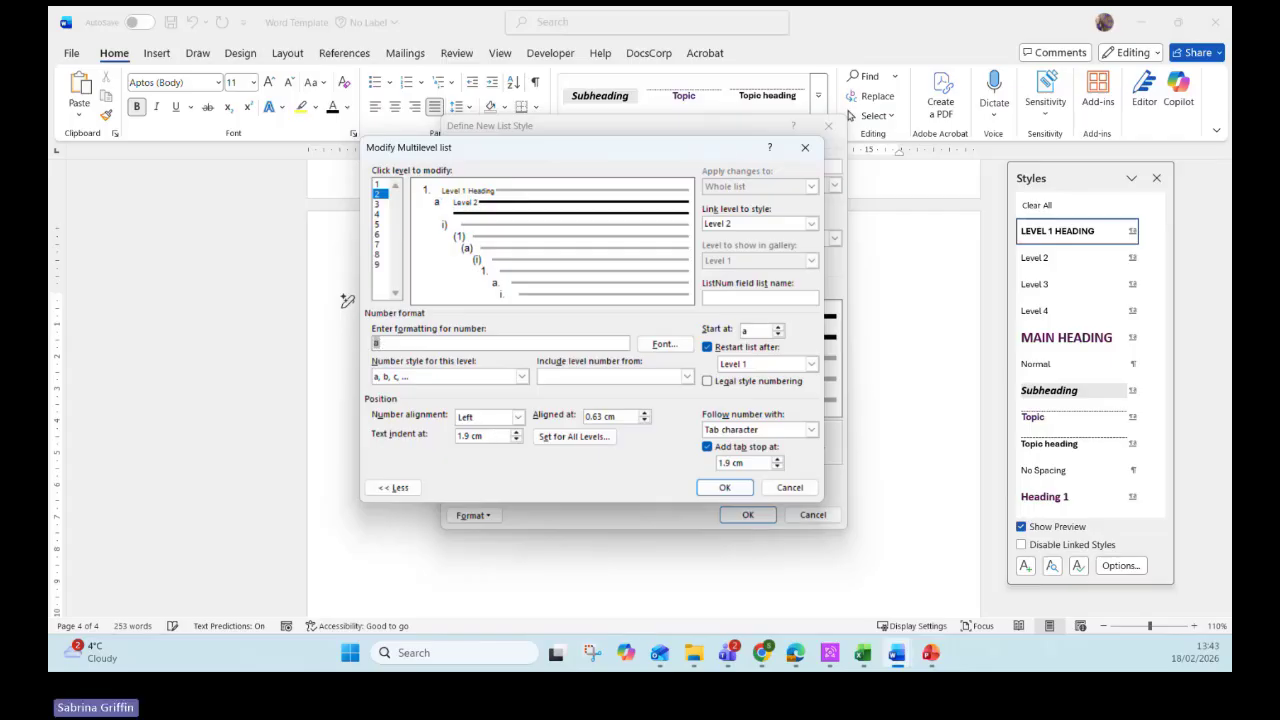
{"action": "key", "text": "BackSpace"}
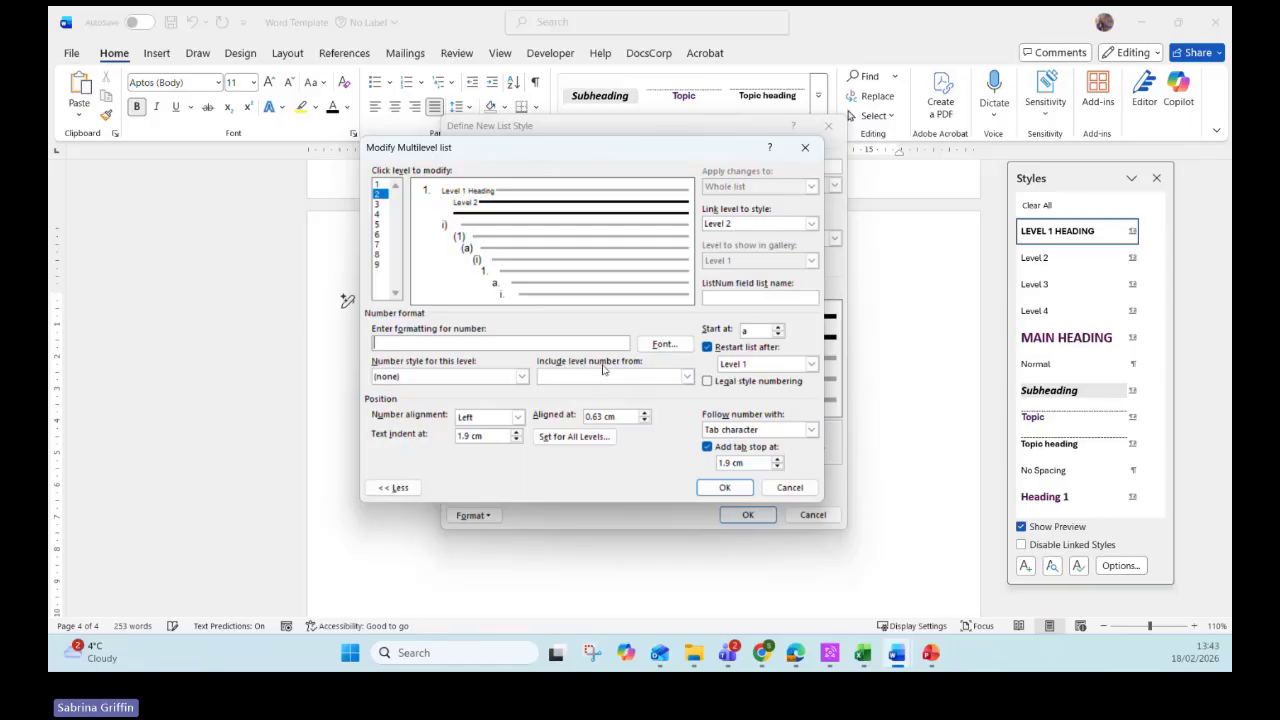
- Build list level 2's number format as "1.1" from the Level 1 number, a period and the 1, 2, 3 number style
{"action": "left_click", "coordinate": [662, 374]}
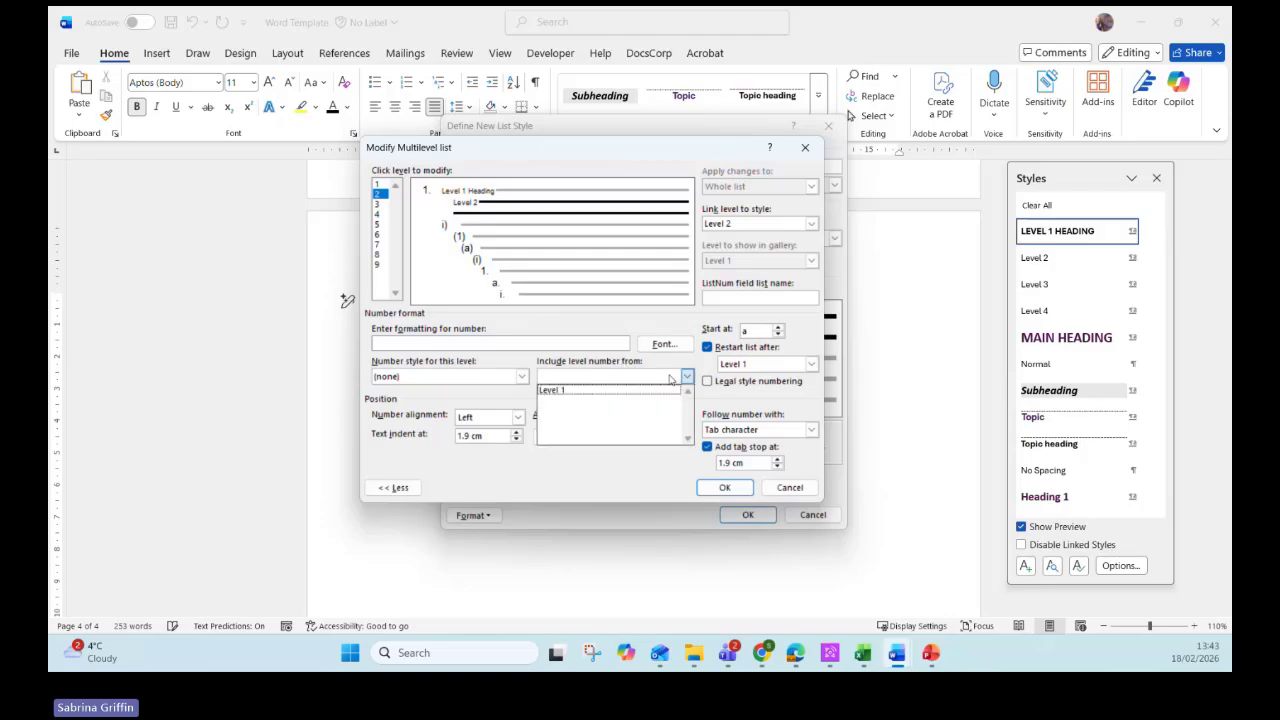
{"action": "left_click", "coordinate": [563, 393]}
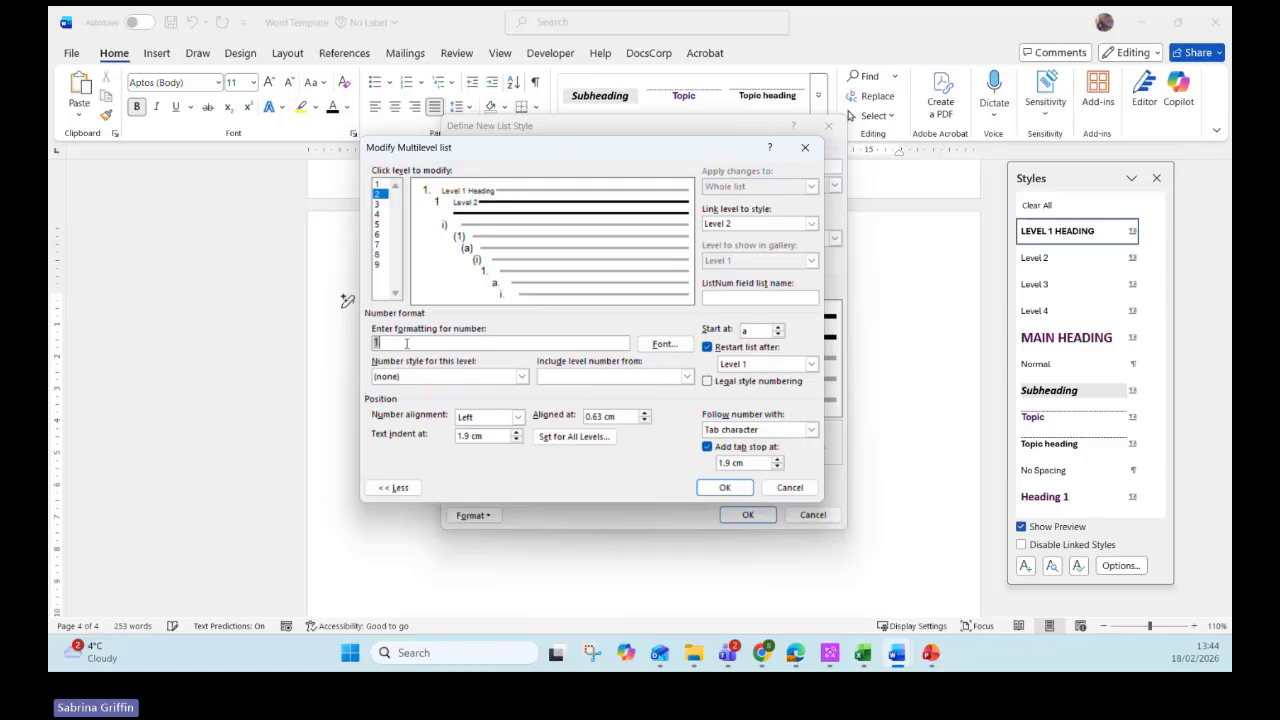
{"action": "type", "text": "."}
{"action": "left_click", "coordinate": [521, 377]}
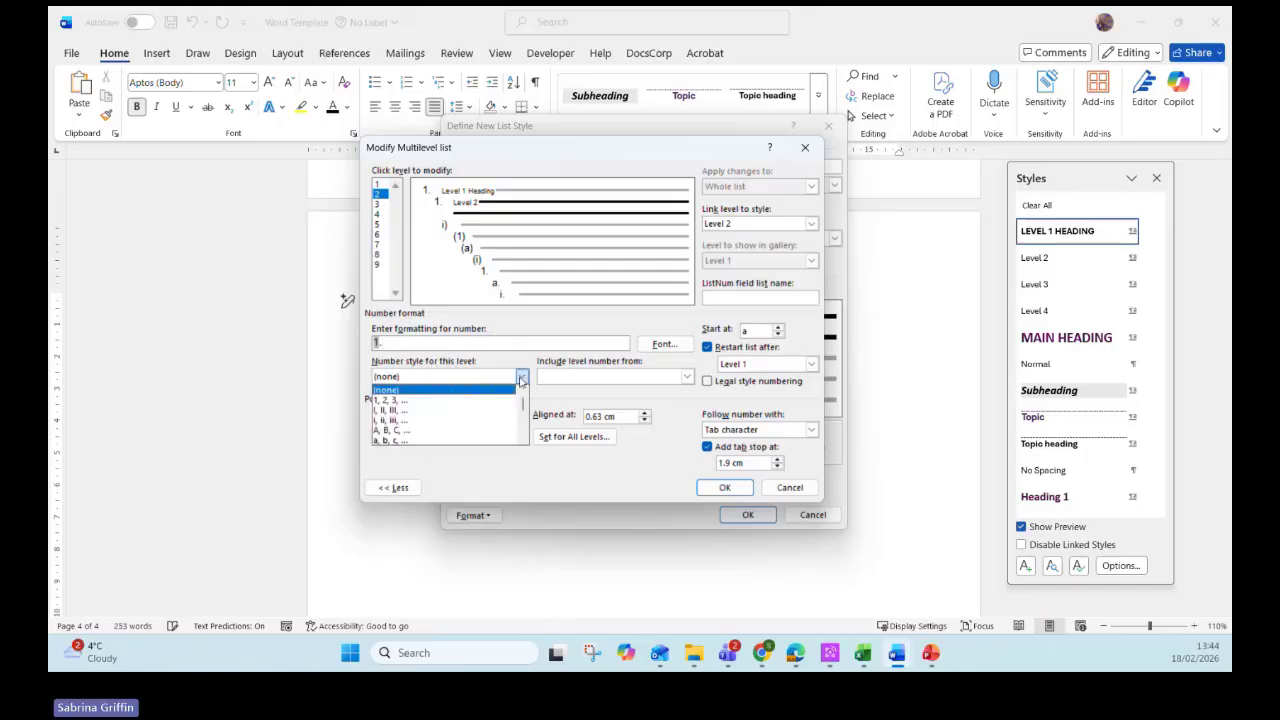
{"action": "left_click", "coordinate": [436, 402]}
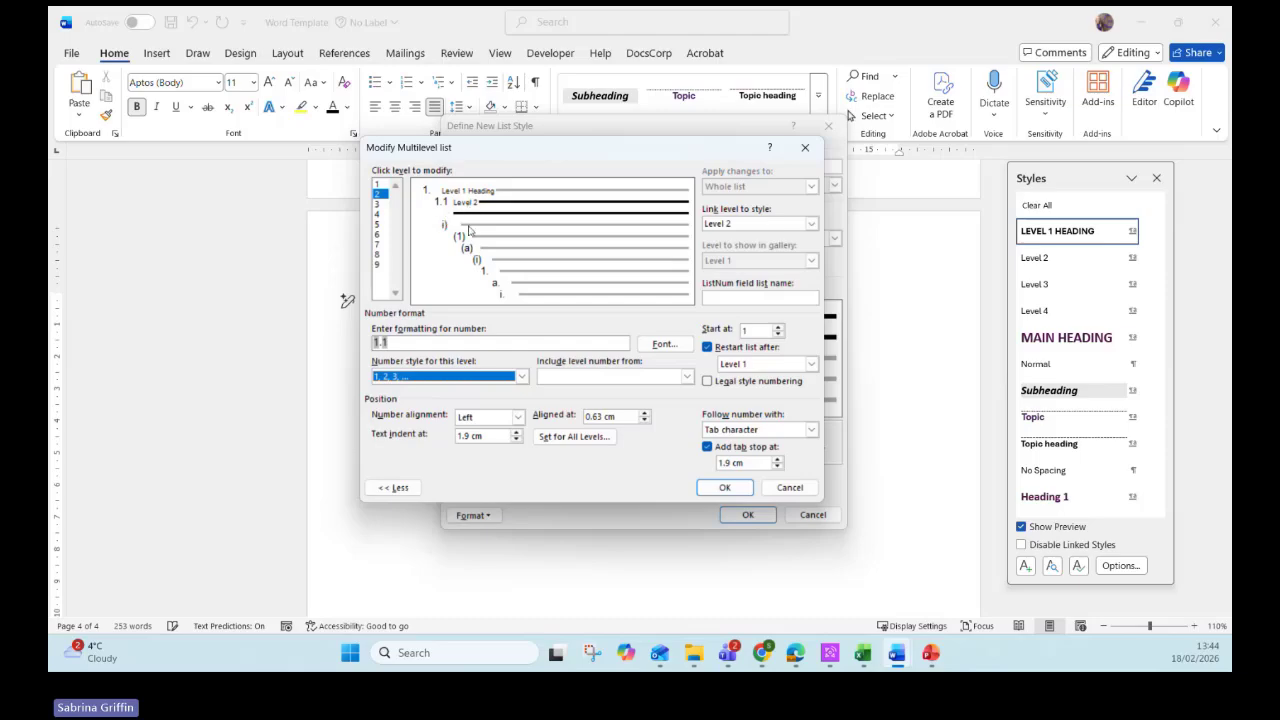
- Link list level 3 to the Level 3 style and clear its default number format
{"action": "left_click", "coordinate": [382, 204]}
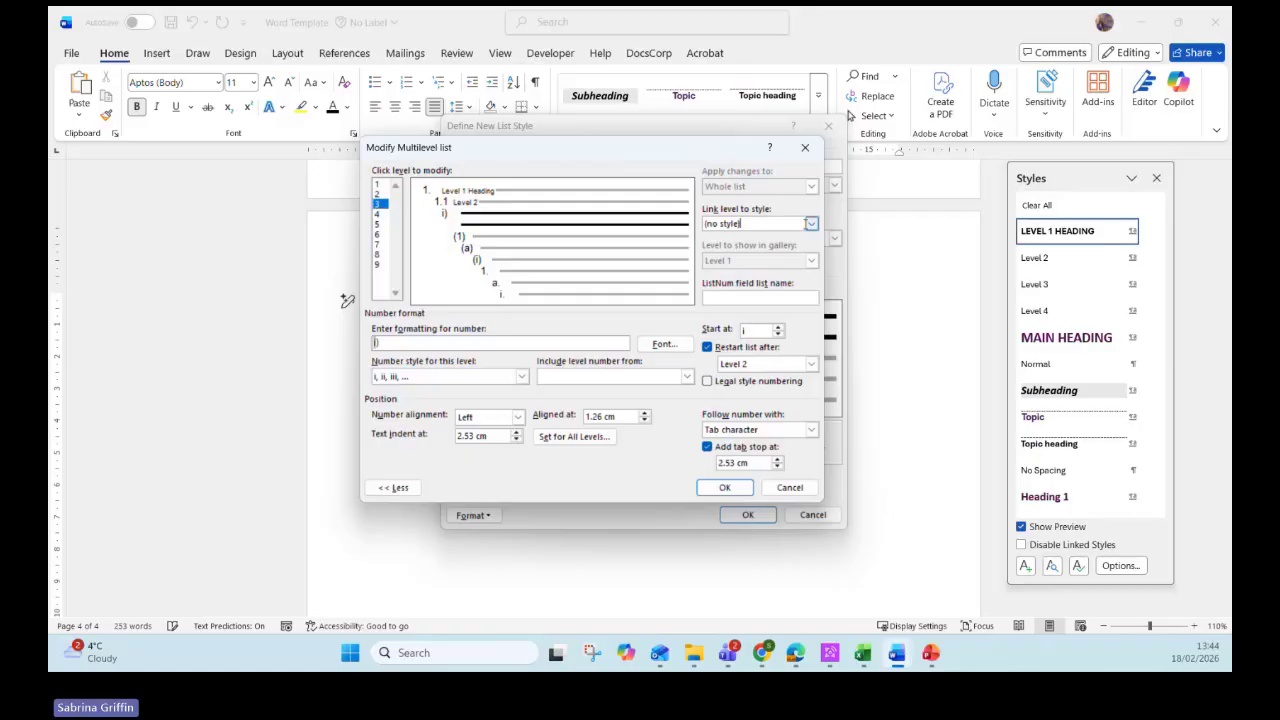
{"action": "left_click", "coordinate": [811, 224]}
{"action": "left_click", "coordinate": [736, 267]}
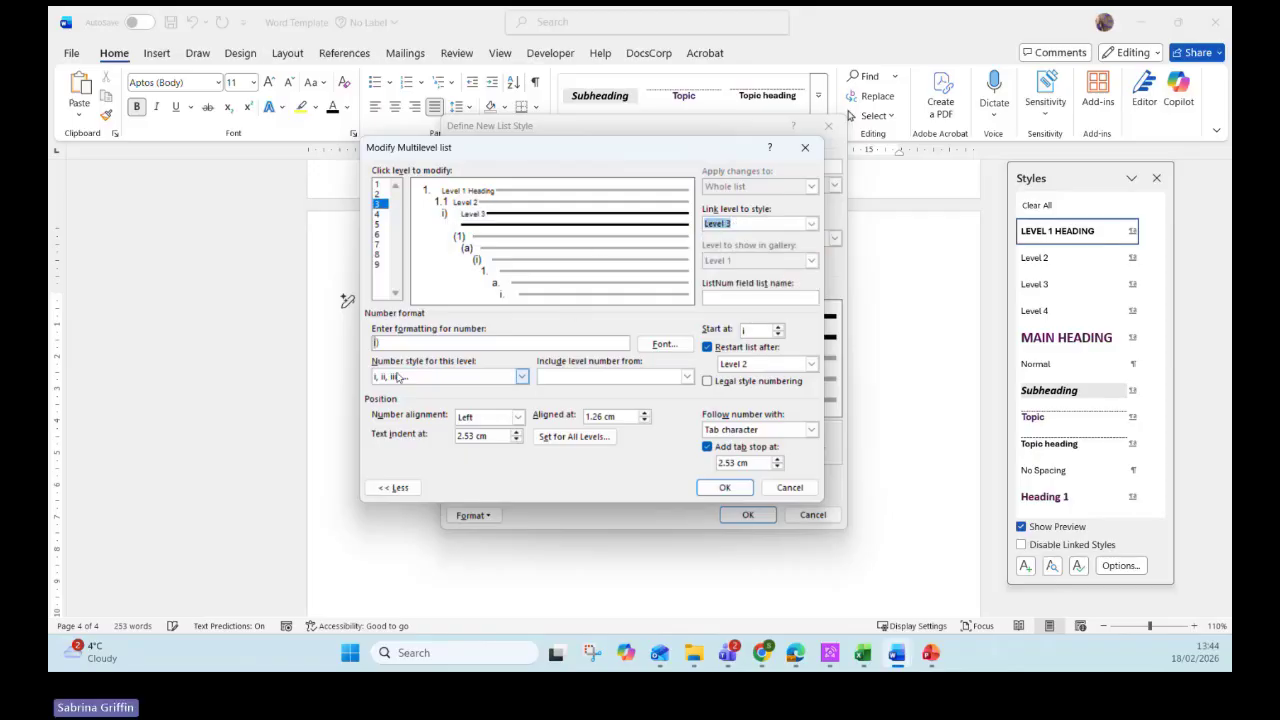
{"action": "left_click", "coordinate": [377, 343]}
{"action": "key", "text": "BackSpace"}
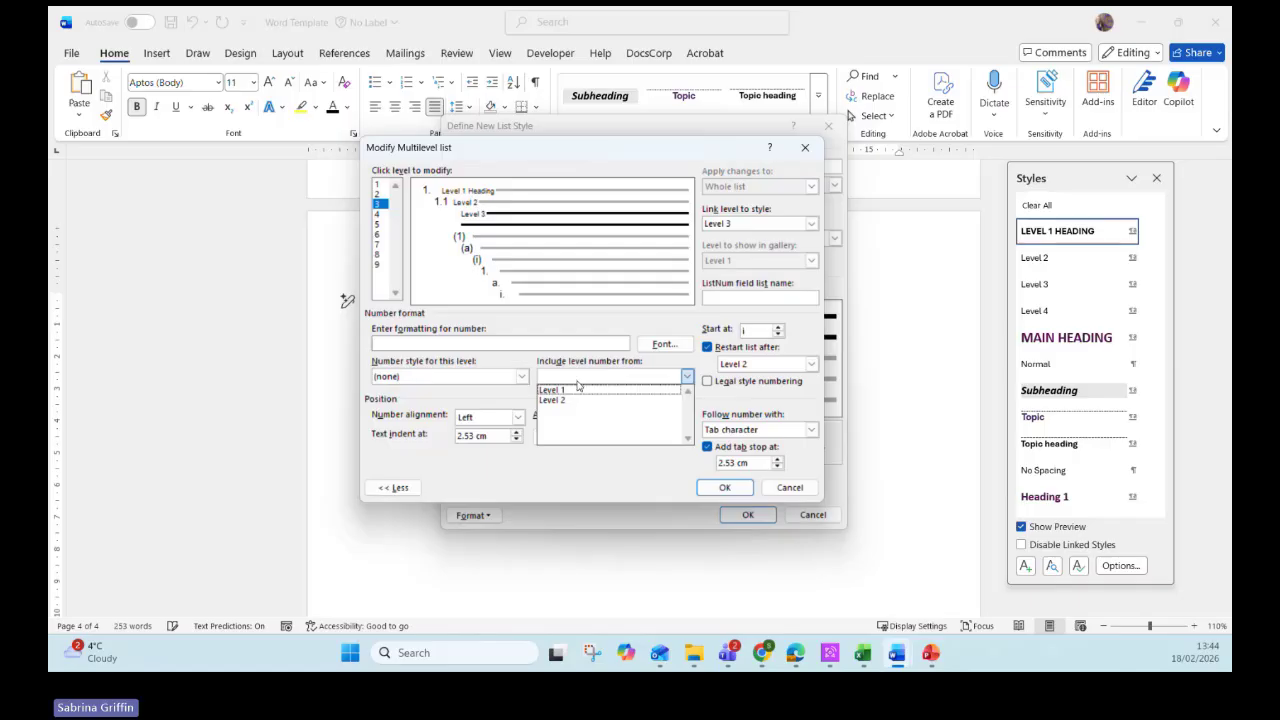
- Build list level 3's number format as "1.1.1" from the Level 1 and Level 2 numbers, a separating period and the 1, 2, 3 number style
{"action": "left_click", "coordinate": [578, 389]}
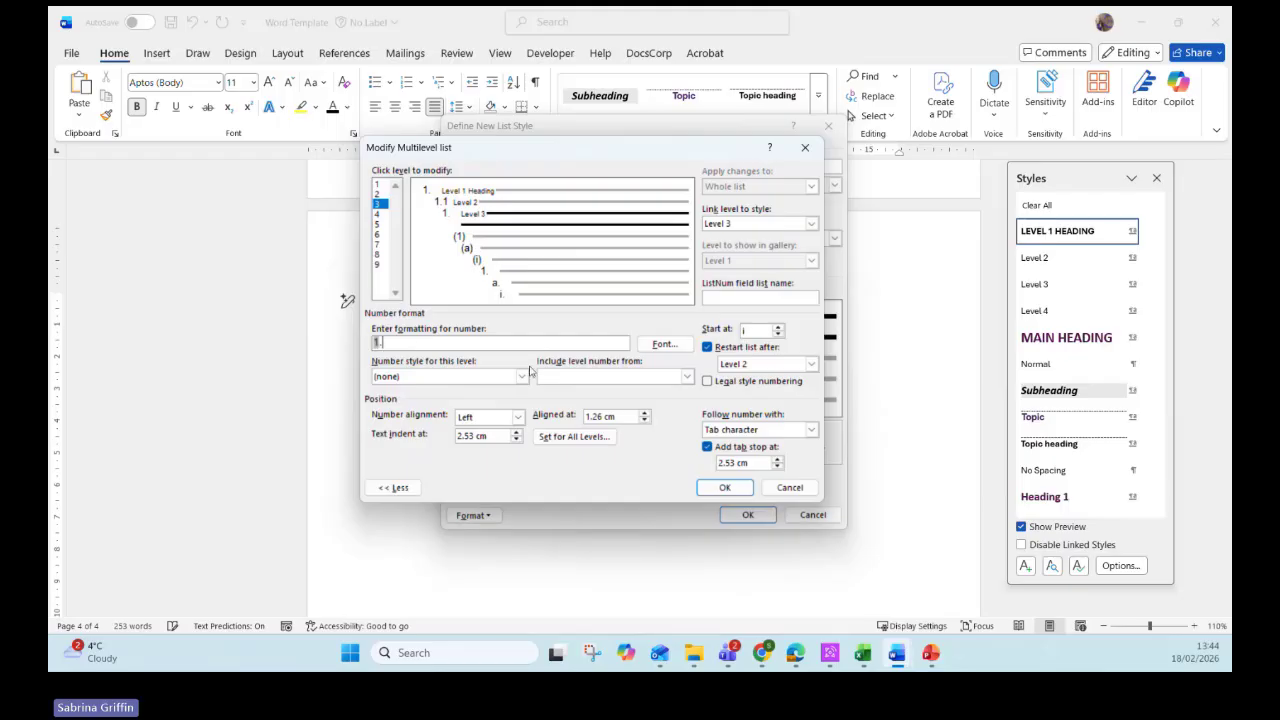
{"action": "left_click", "coordinate": [574, 376]}
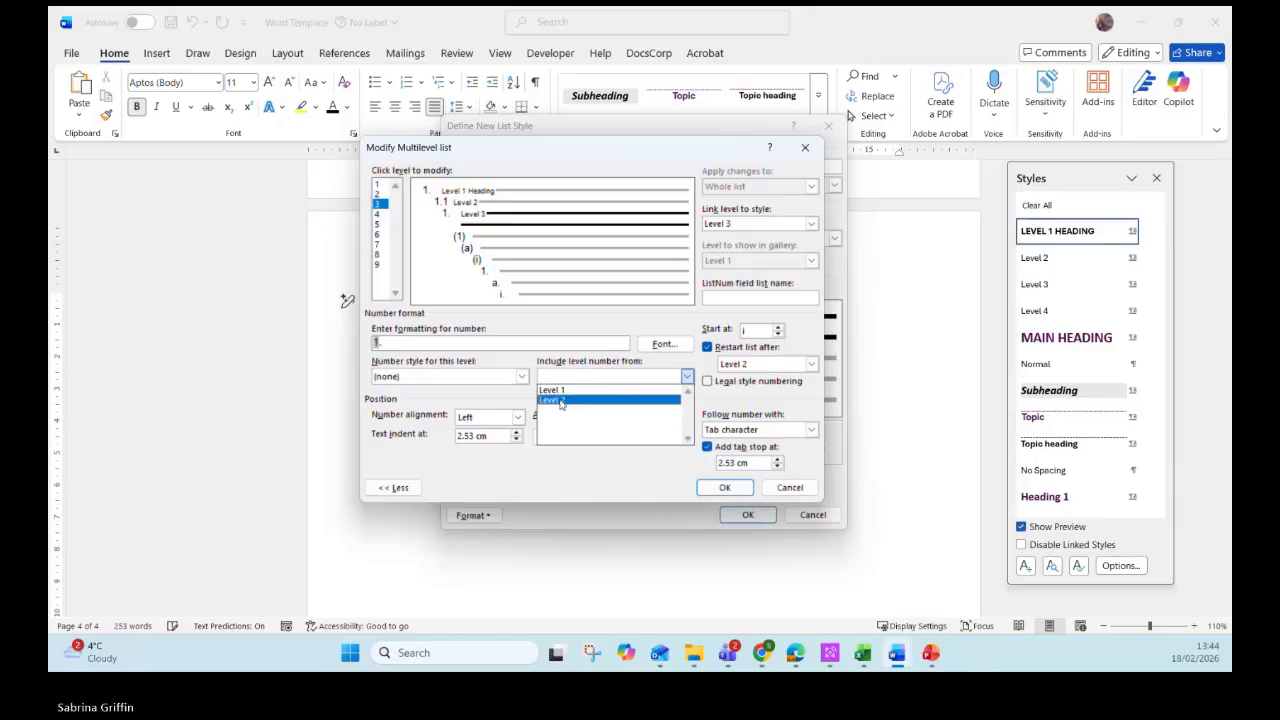
{"action": "left_click", "coordinate": [558, 399]}
{"action": "type", "text": "."}
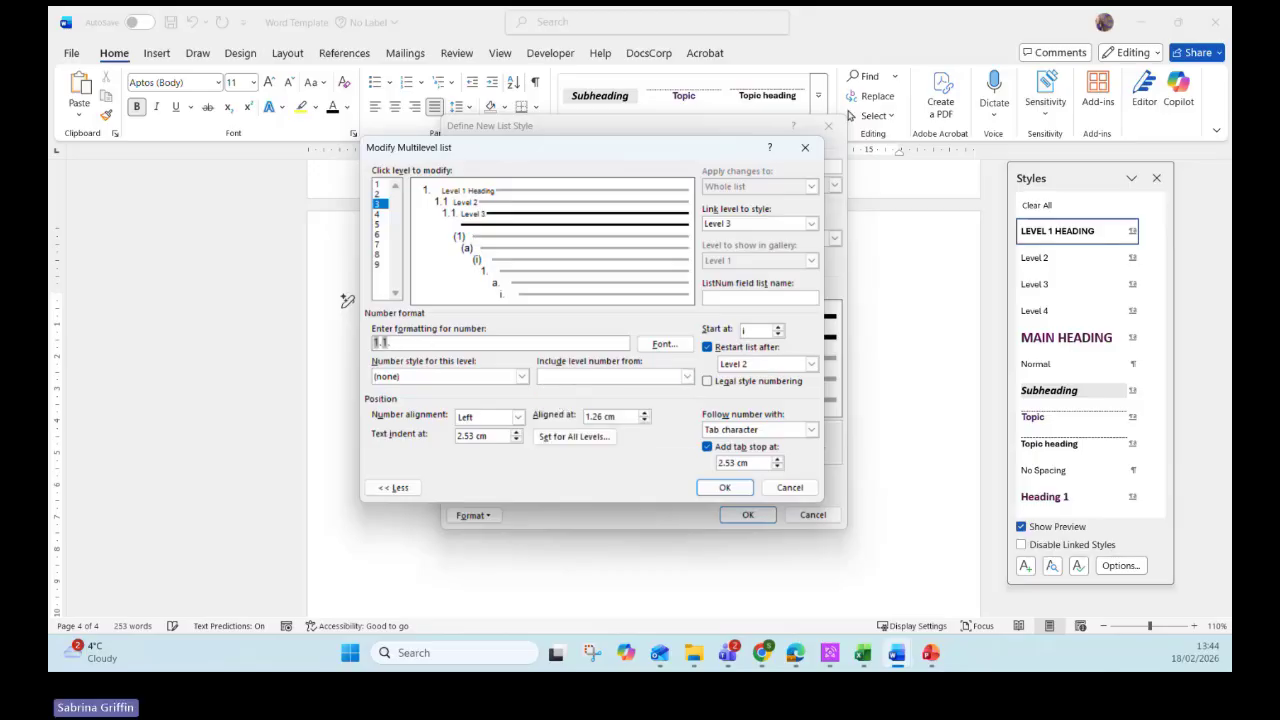
{"action": "left_click", "coordinate": [424, 377]}
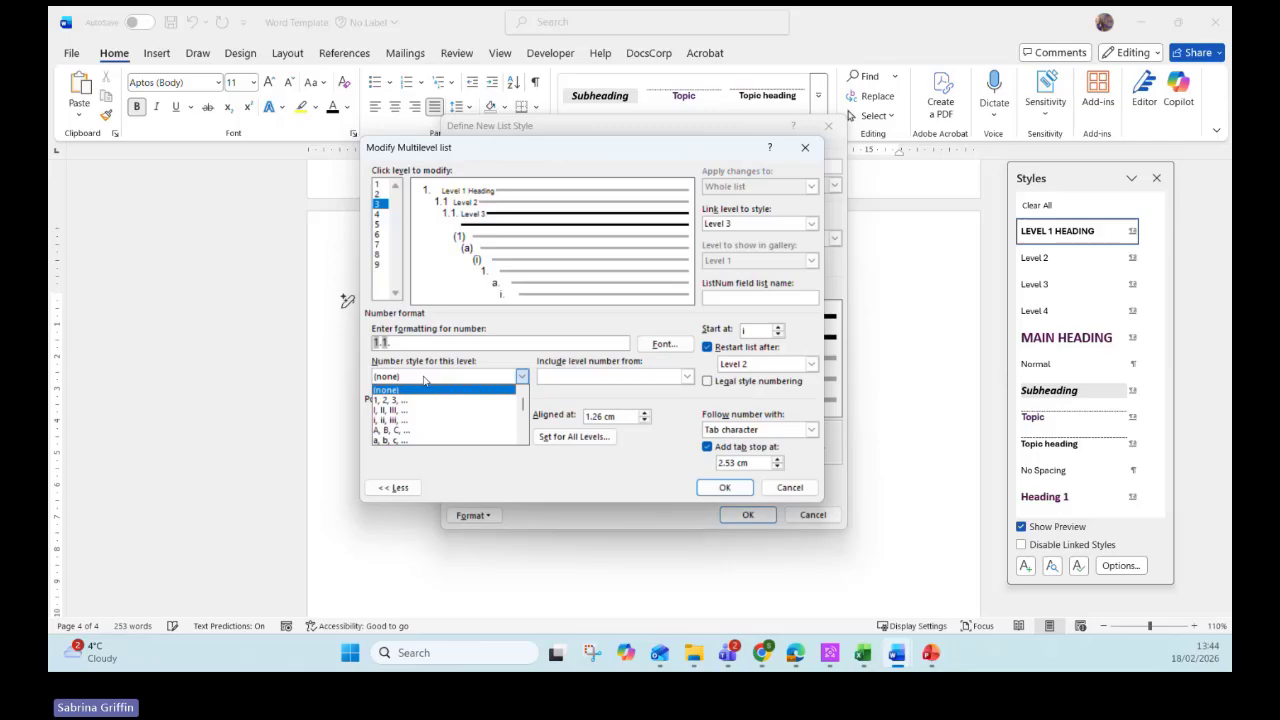
{"action": "left_click", "coordinate": [380, 400]}
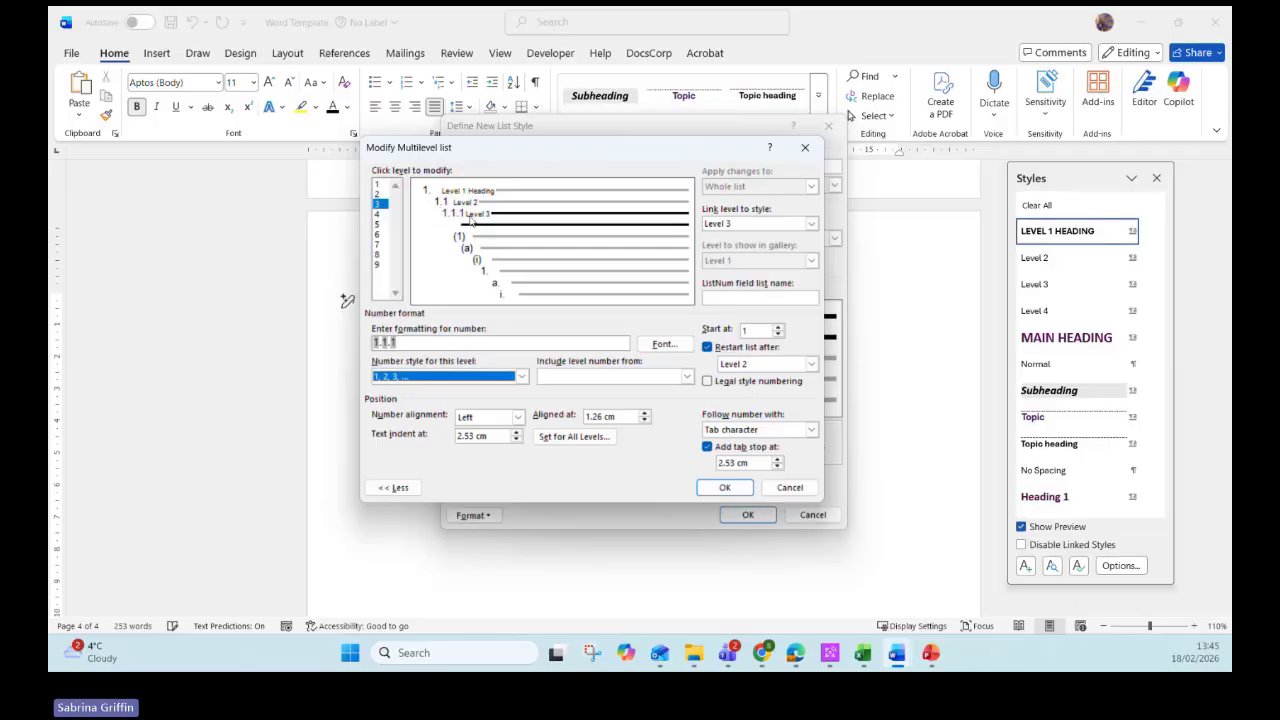
- Clear the default number format of list level 4
{"action": "left_click", "coordinate": [387, 219]}
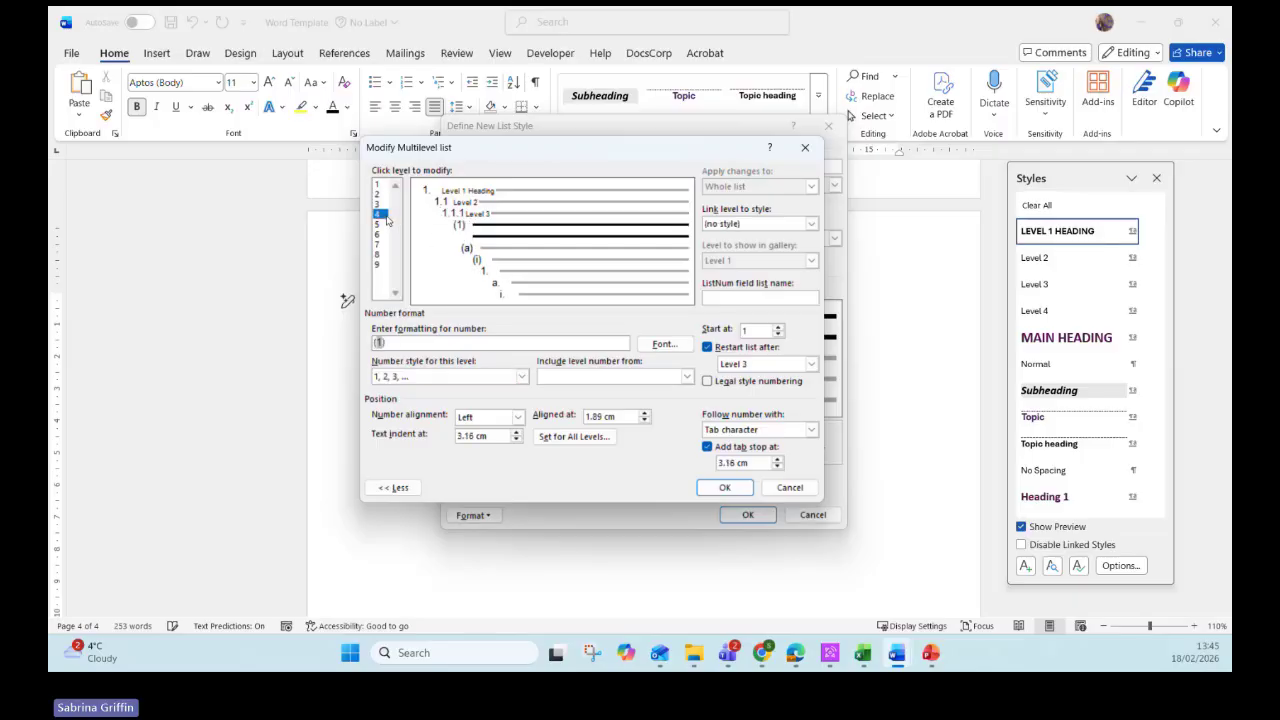
{"action": "left_click", "coordinate": [390, 343]}
{"action": "key", "text": "BackSpace"}
{"action": "key", "text": "BackSpace"}
{"action": "key", "text": "BackSpace"}
{"action": "left_click", "coordinate": [587, 376]}
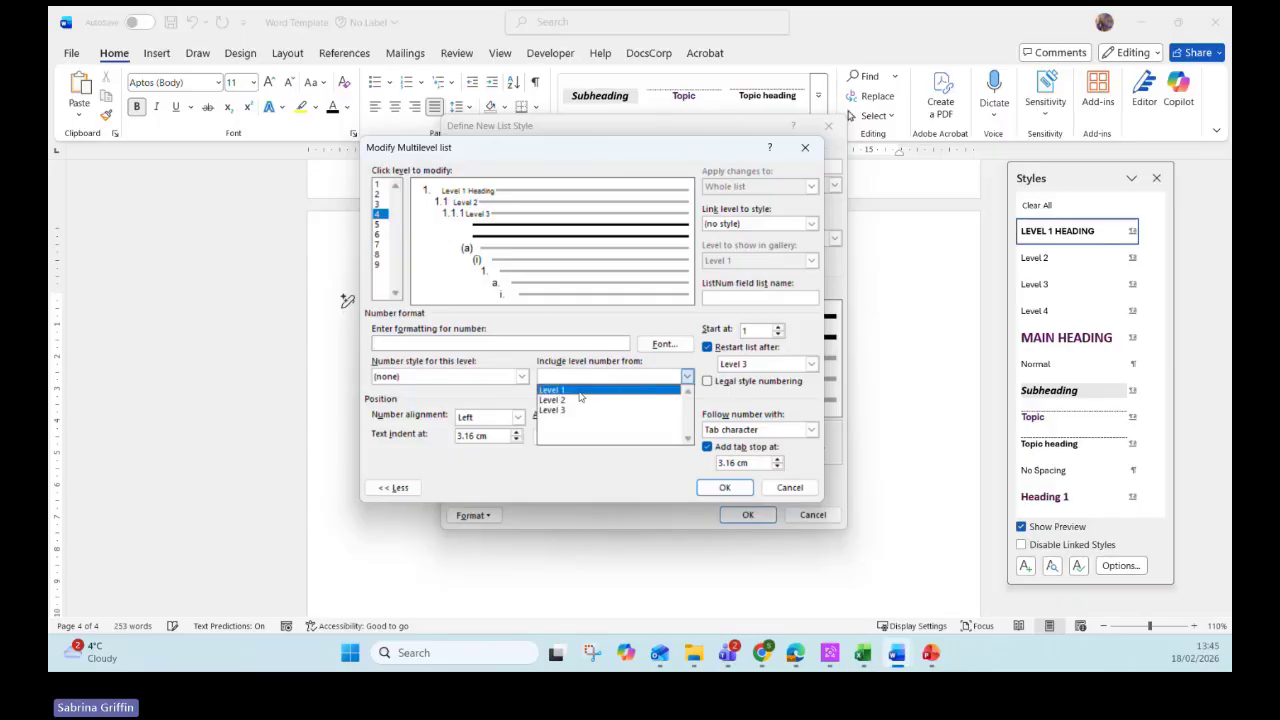
{"action": "left_click", "coordinate": [521, 380]}
{"action": "left_click", "coordinate": [521, 376]}
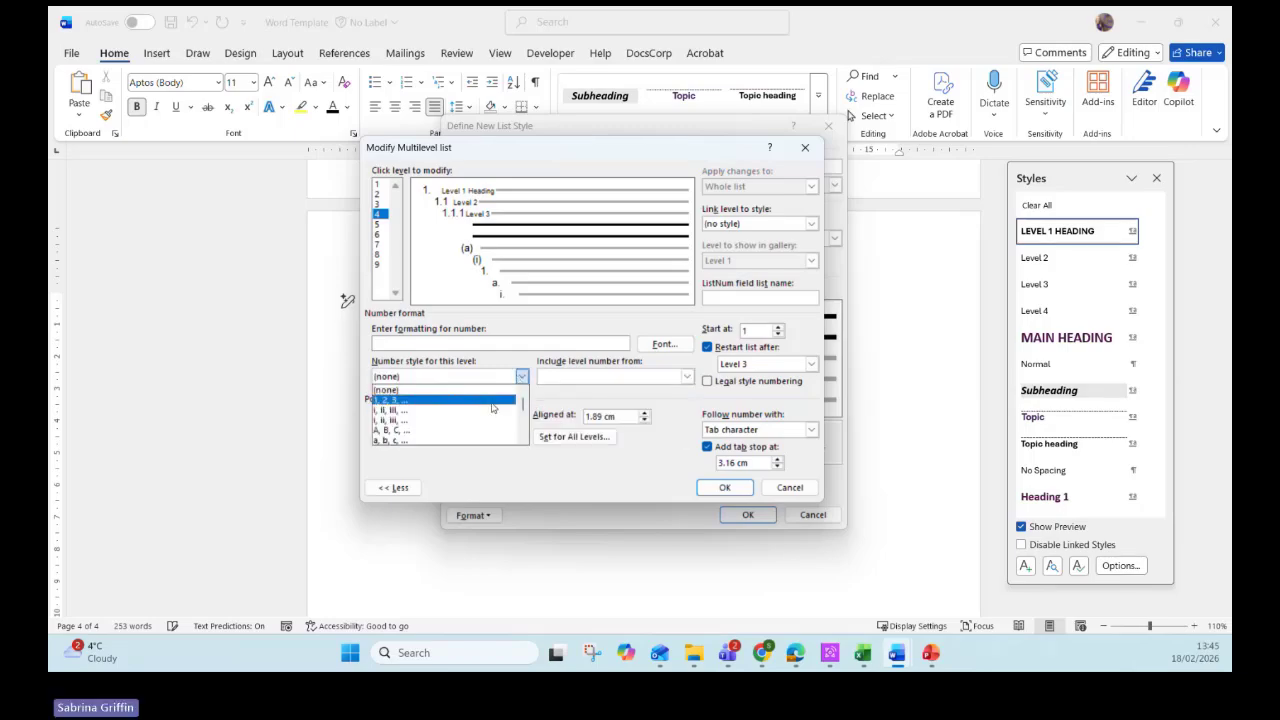
{"action": "left_click", "coordinate": [524, 381]}
{"action": "left_click", "coordinate": [434, 341]}
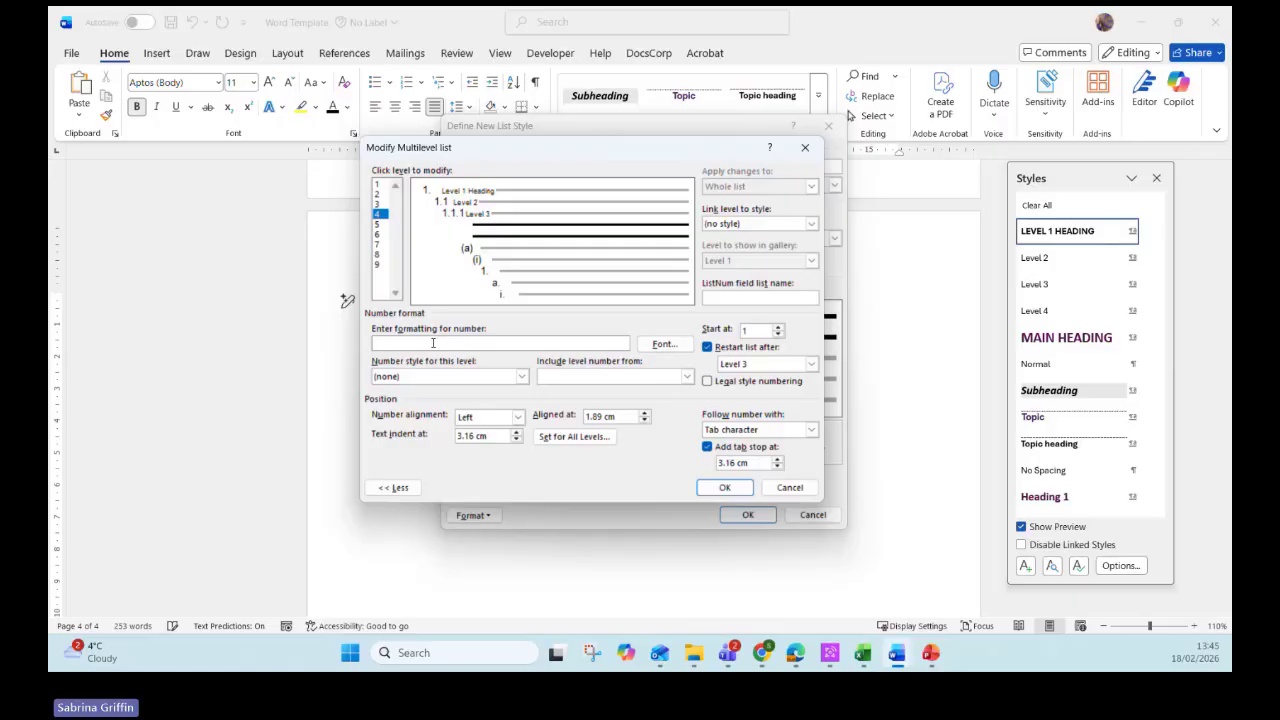
- Format list level 4's number as "(i)" using the i, ii, iii number style enclosed in parentheses
{"action": "left_click", "coordinate": [521, 378]}
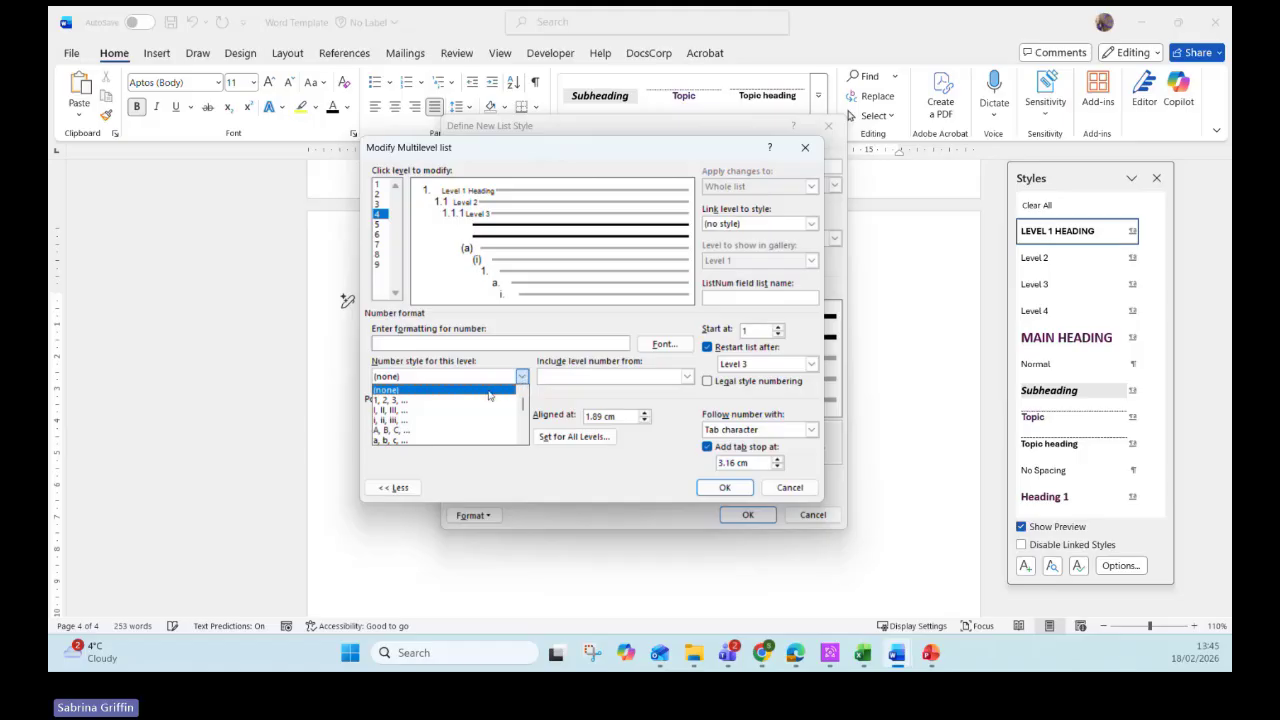
{"action": "left_click", "coordinate": [446, 421]}
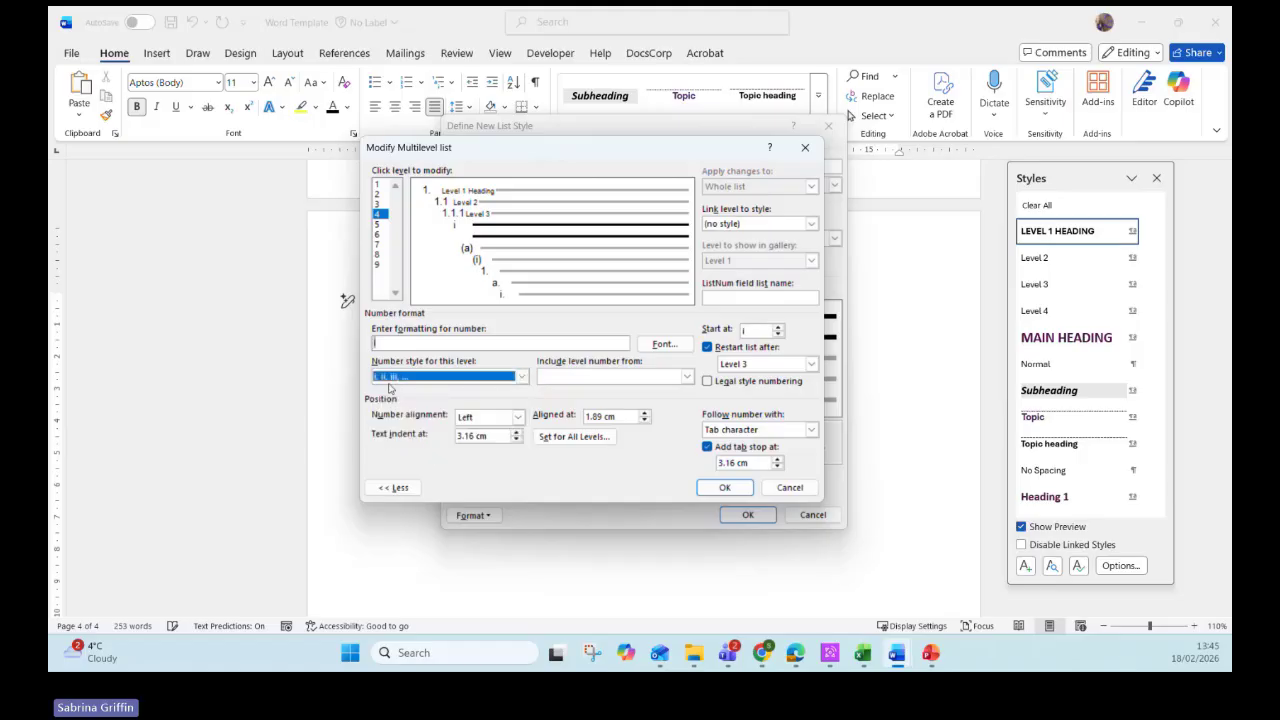
{"action": "left_click", "coordinate": [376, 344]}
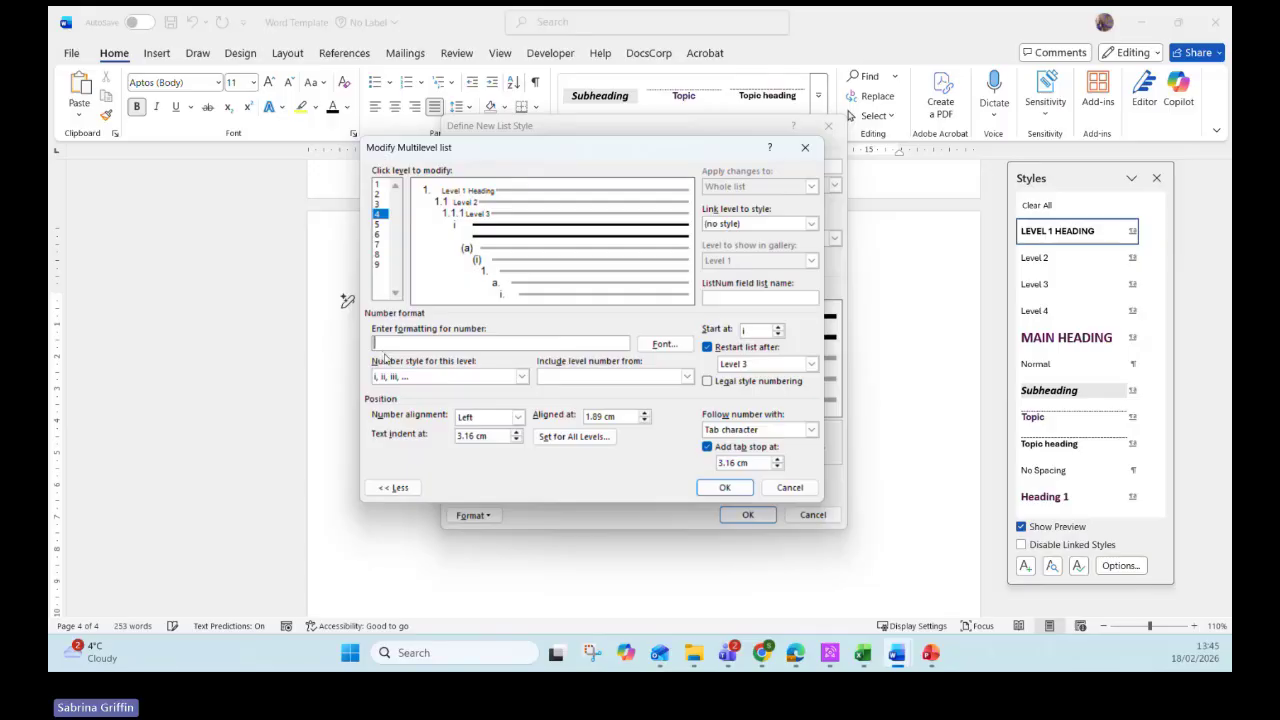
{"action": "type", "text": "(i"}
- Link list level 4 to the Level 4 style and save the Quiss Multi Level list style
{"action": "left_click", "coordinate": [811, 224]}
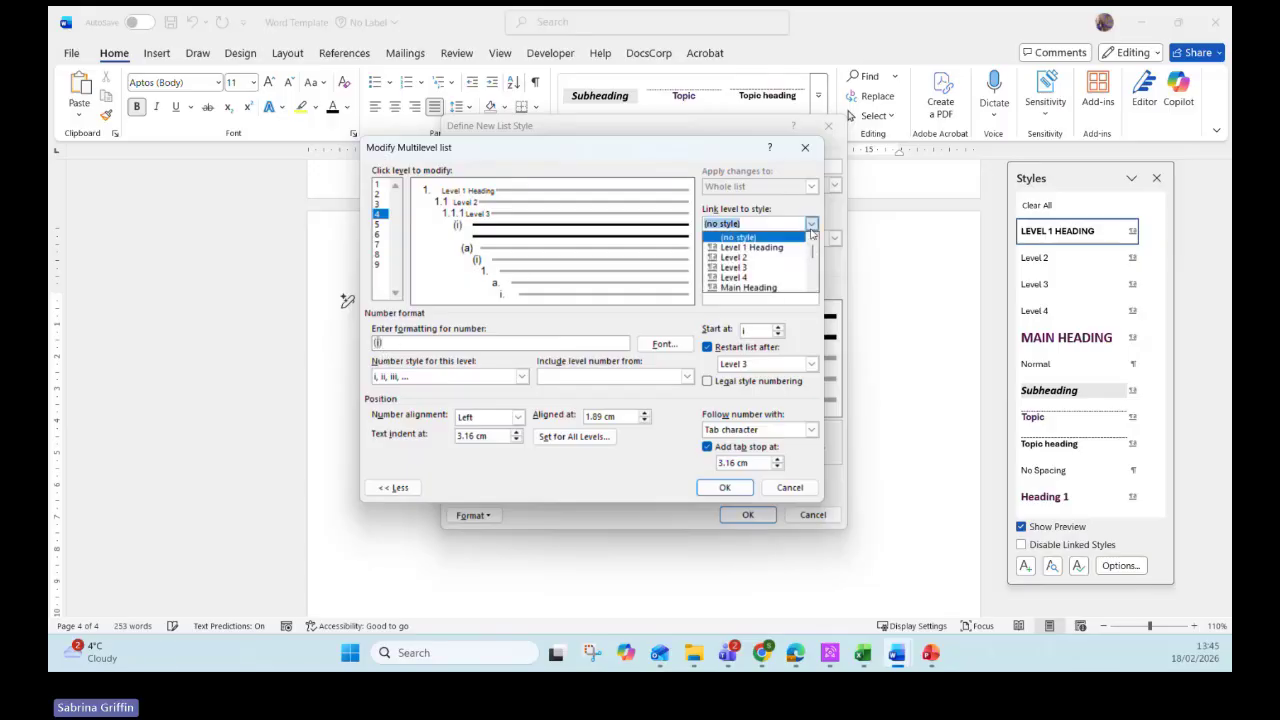
{"action": "left_click", "coordinate": [735, 277]}
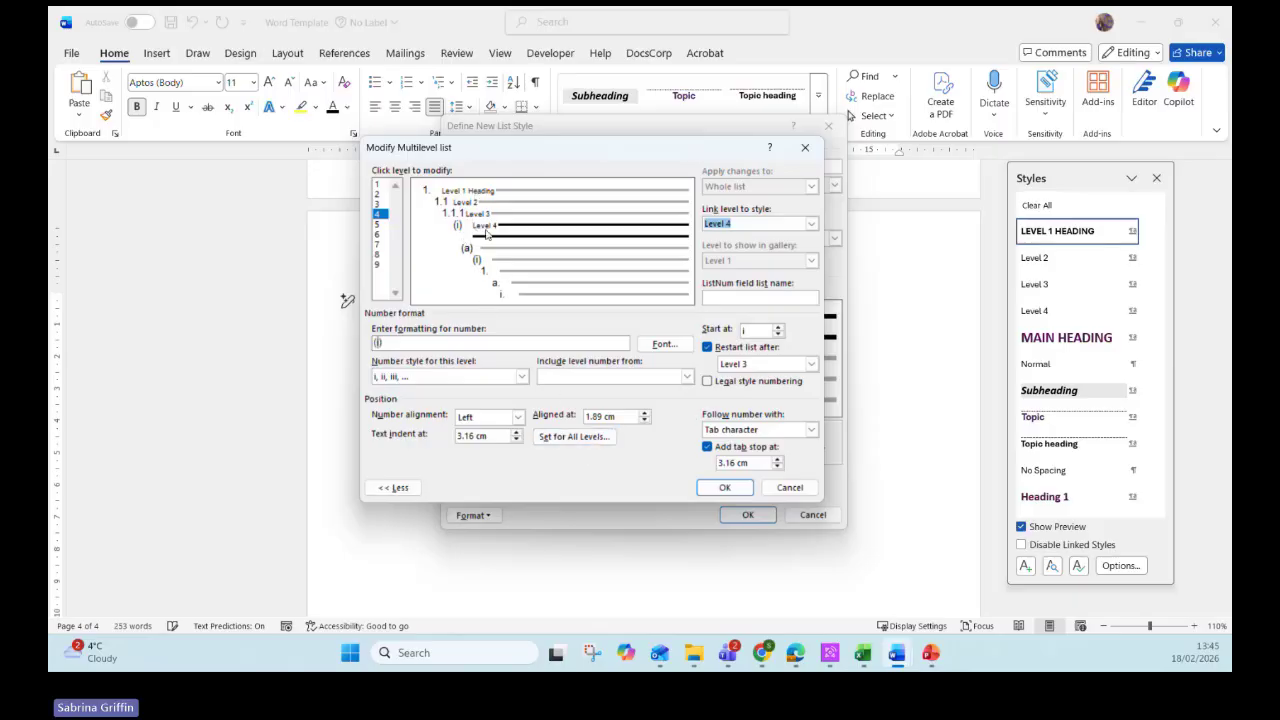
{"action": "left_click", "coordinate": [724, 487]}
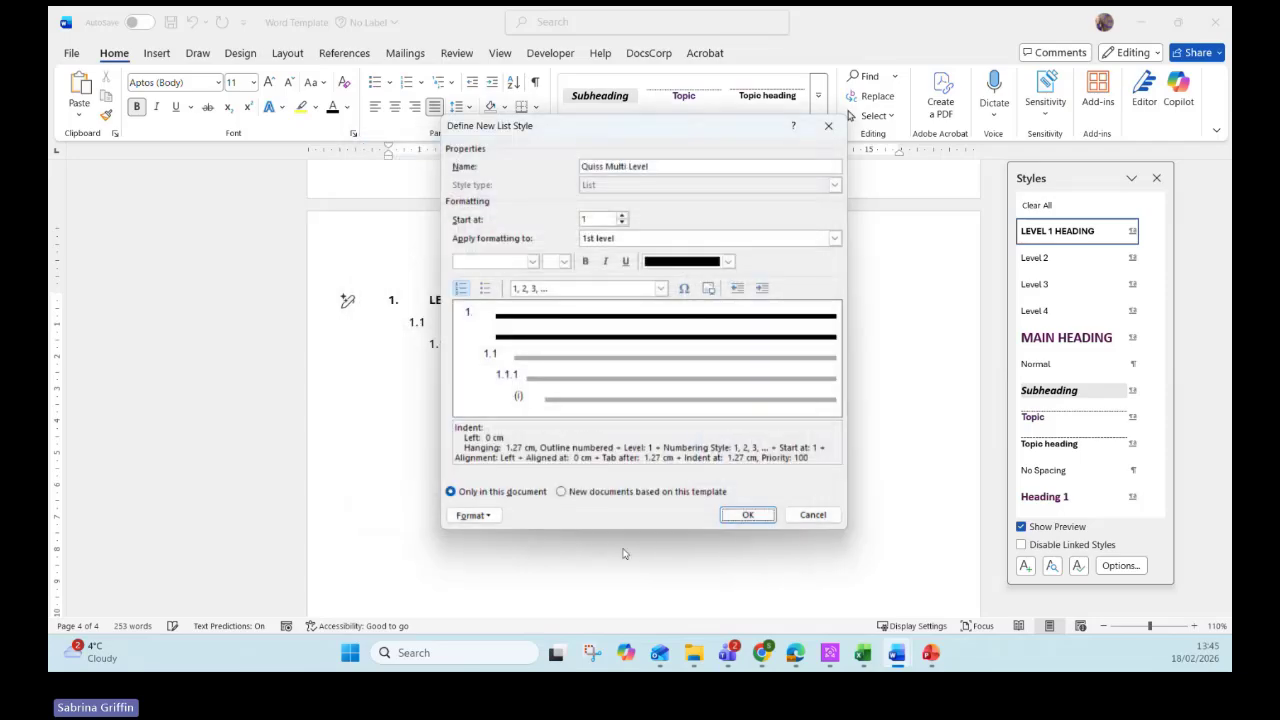
{"action": "left_click", "coordinate": [742, 518]}
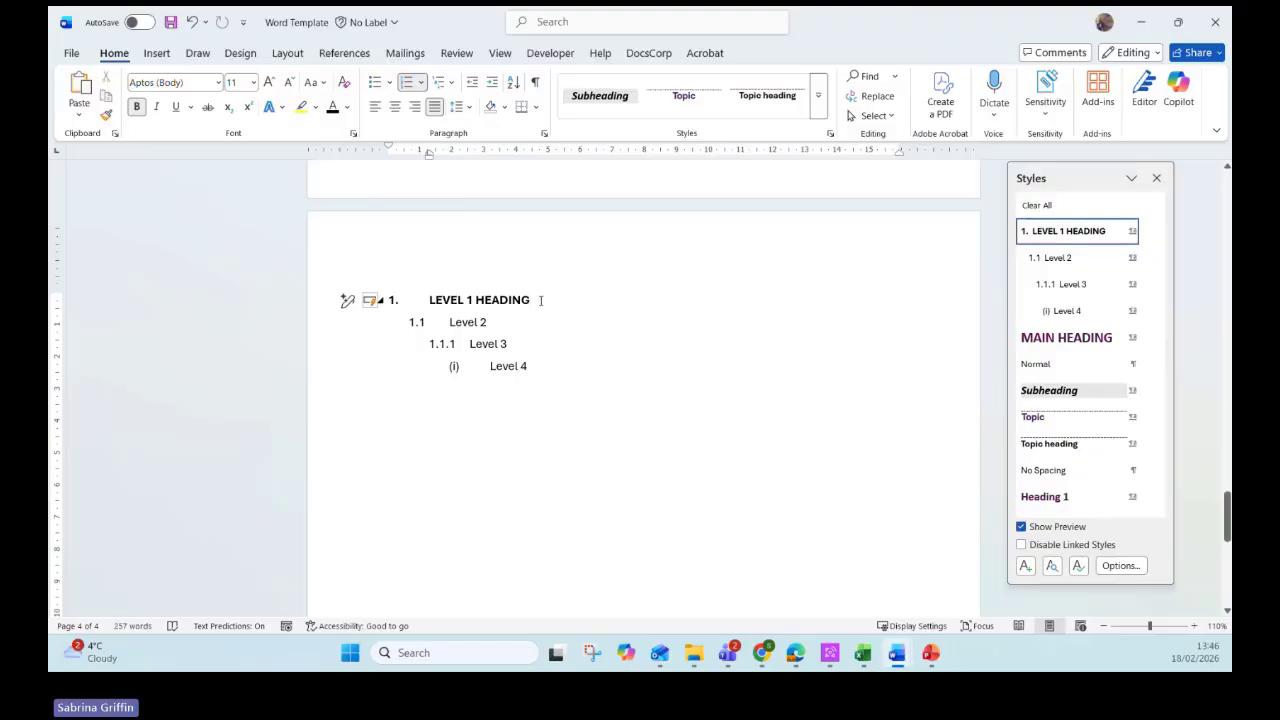
- Add a "Level 2" item directly beneath the Level 1 heading and delete the old Level 2, Level 3 and Level 4 items
{"action": "key", "text": "Return"}
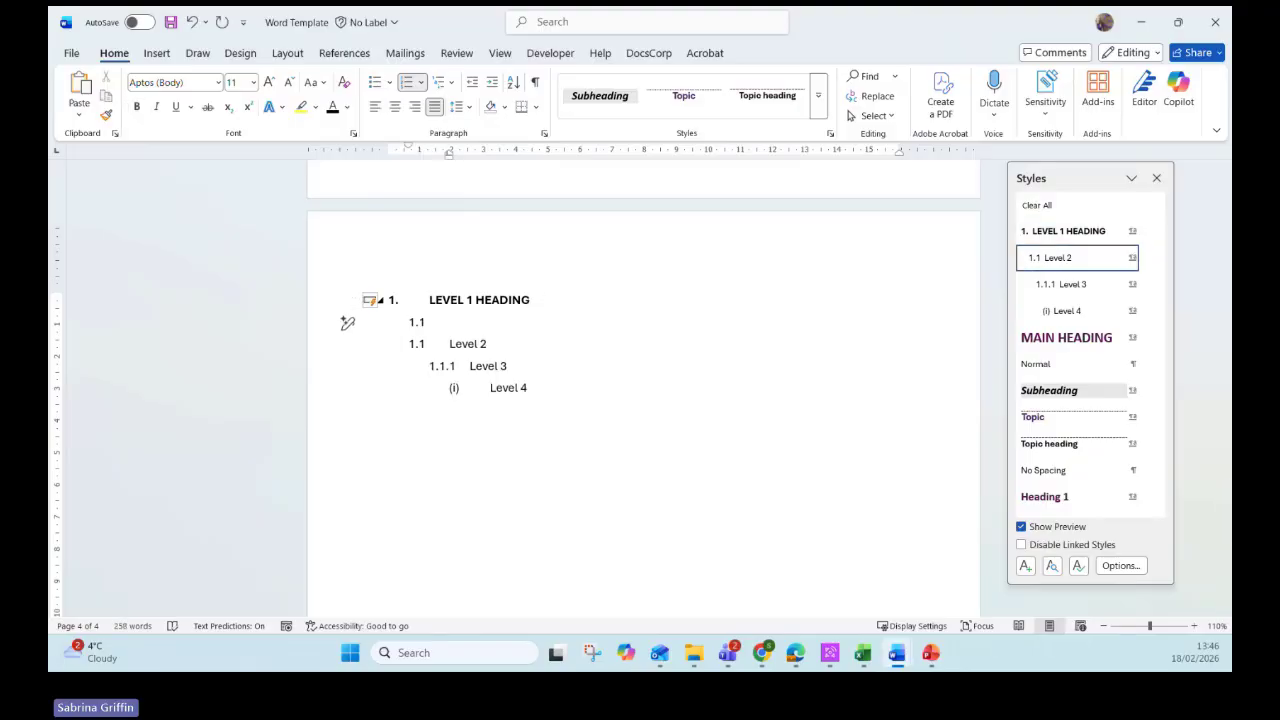
{"action": "type", "text": "Level 2"}
{"action": "key", "text": "Return"}
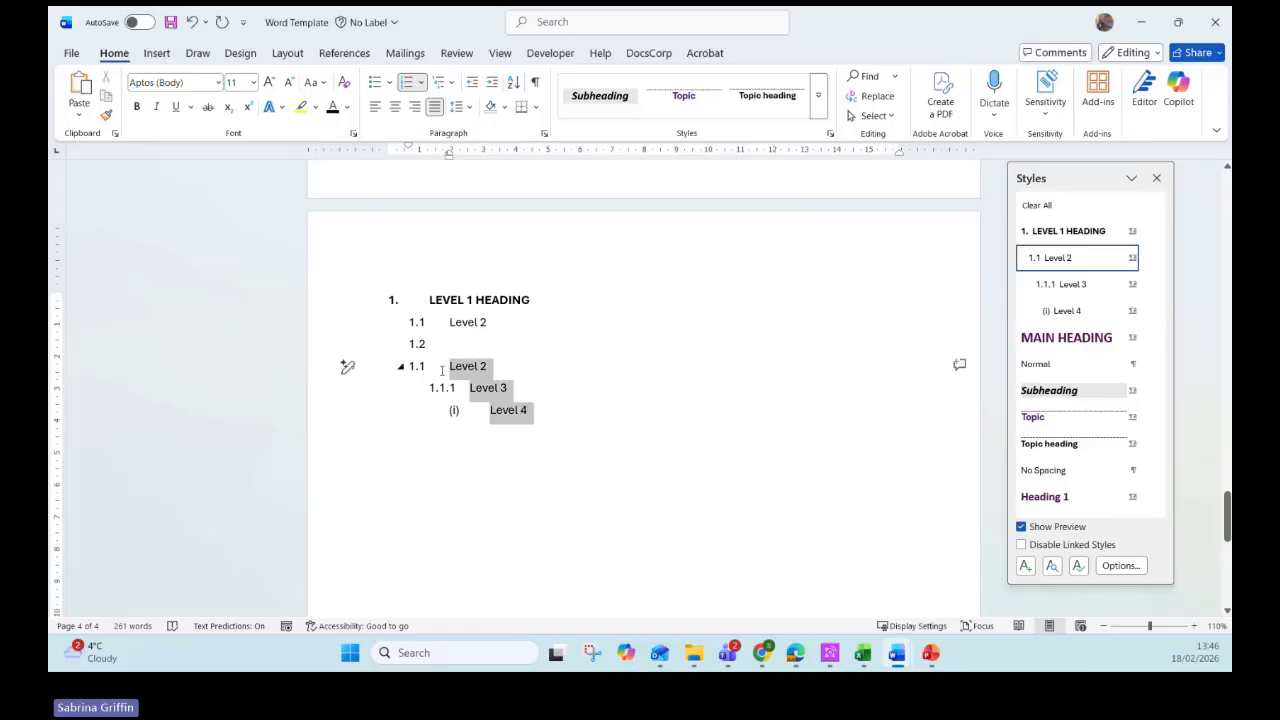
{"action": "left_click_drag", "start_coordinate": [543, 418], "coordinate": [441, 372]}
{"action": "key", "text": "BackSpace"}
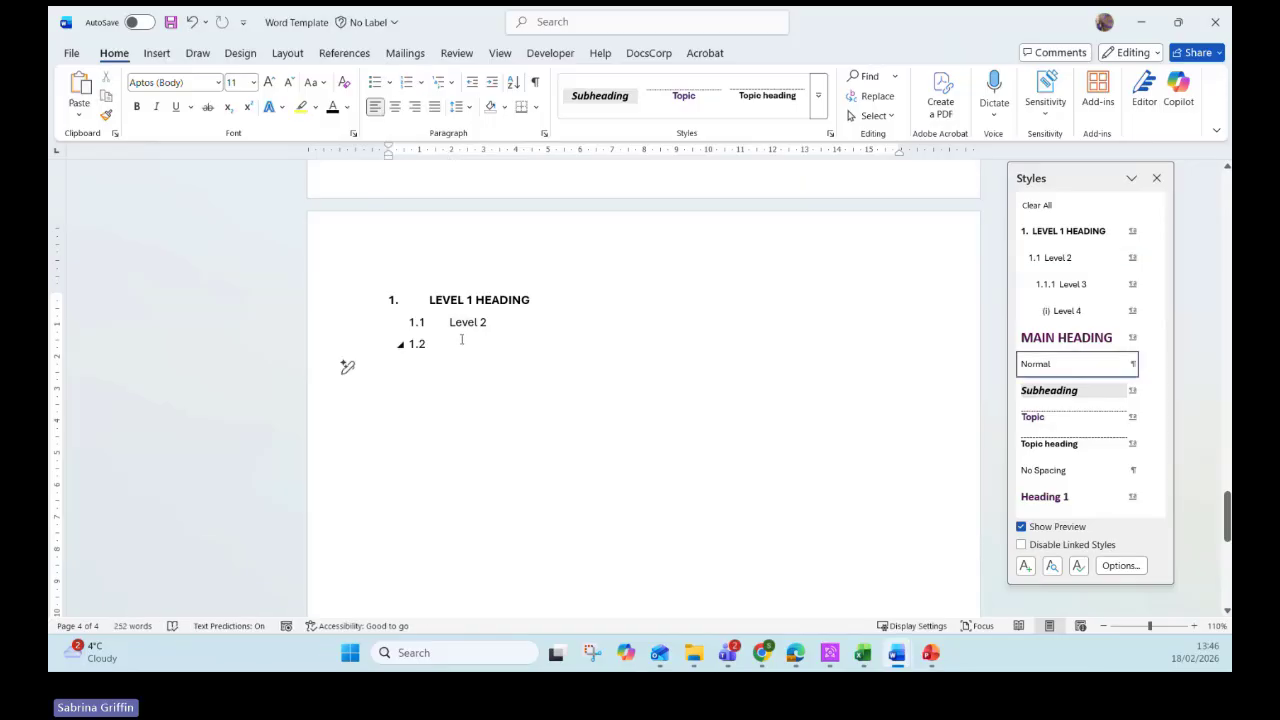
{"action": "key", "text": "BackSpace"}
- Add a "Level 3" item one level below Level 2 and a "Level 4" item one level below that
{"action": "key", "text": "Tab"}
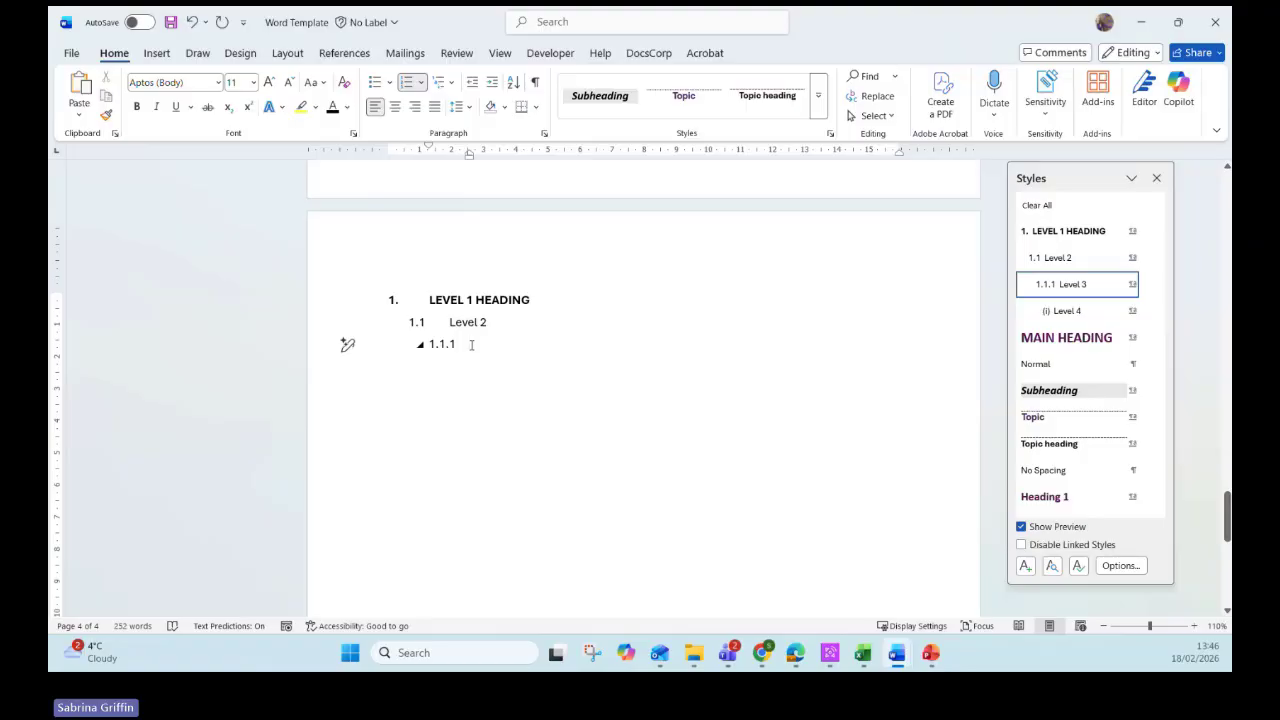
{"action": "key", "text": "shift+Tab"}
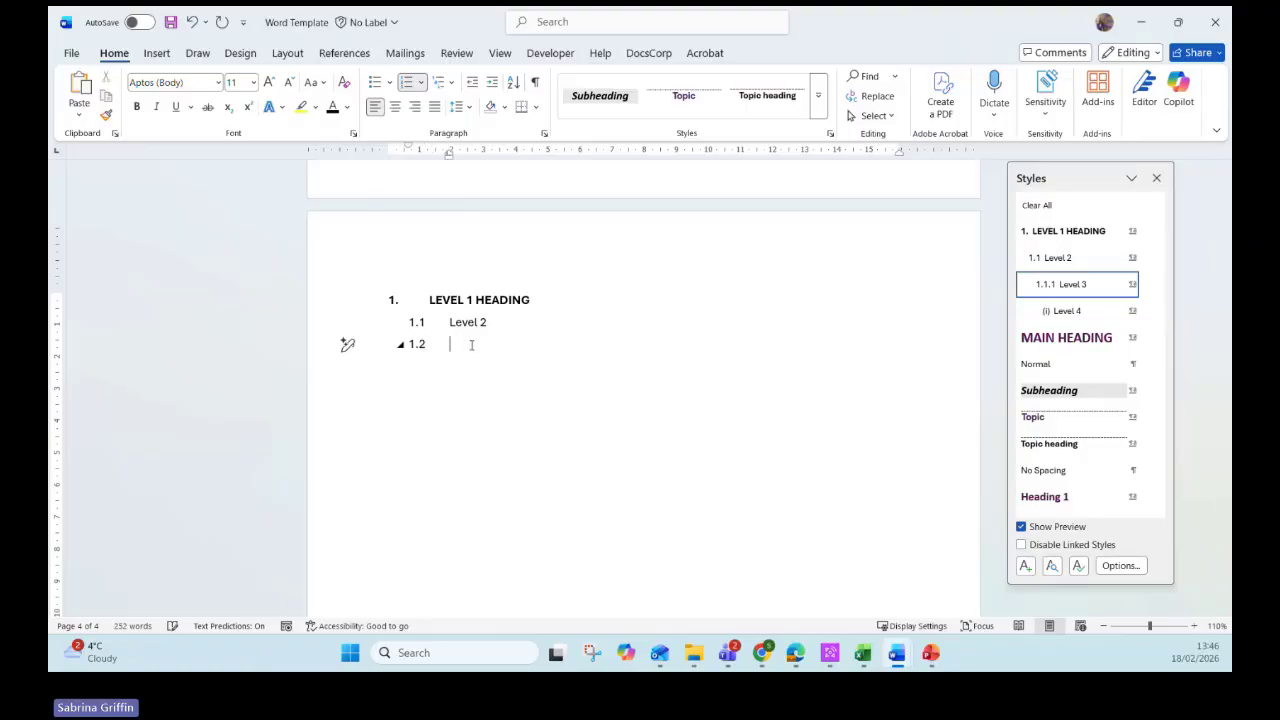
{"action": "key", "text": "Tab"}
{"action": "type", "text": "Level 3"}
{"action": "key", "text": "Return"}
{"action": "key", "text": "Tab"}
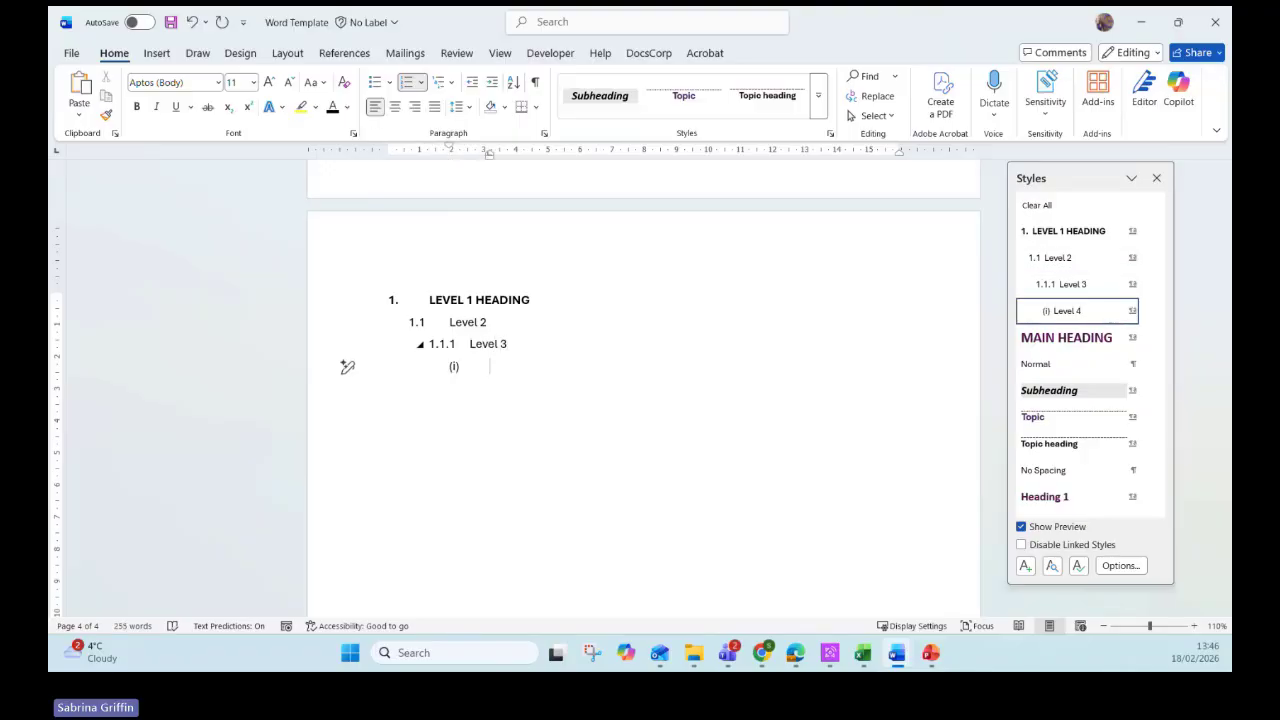
{"action": "type", "text": "Level 4"}
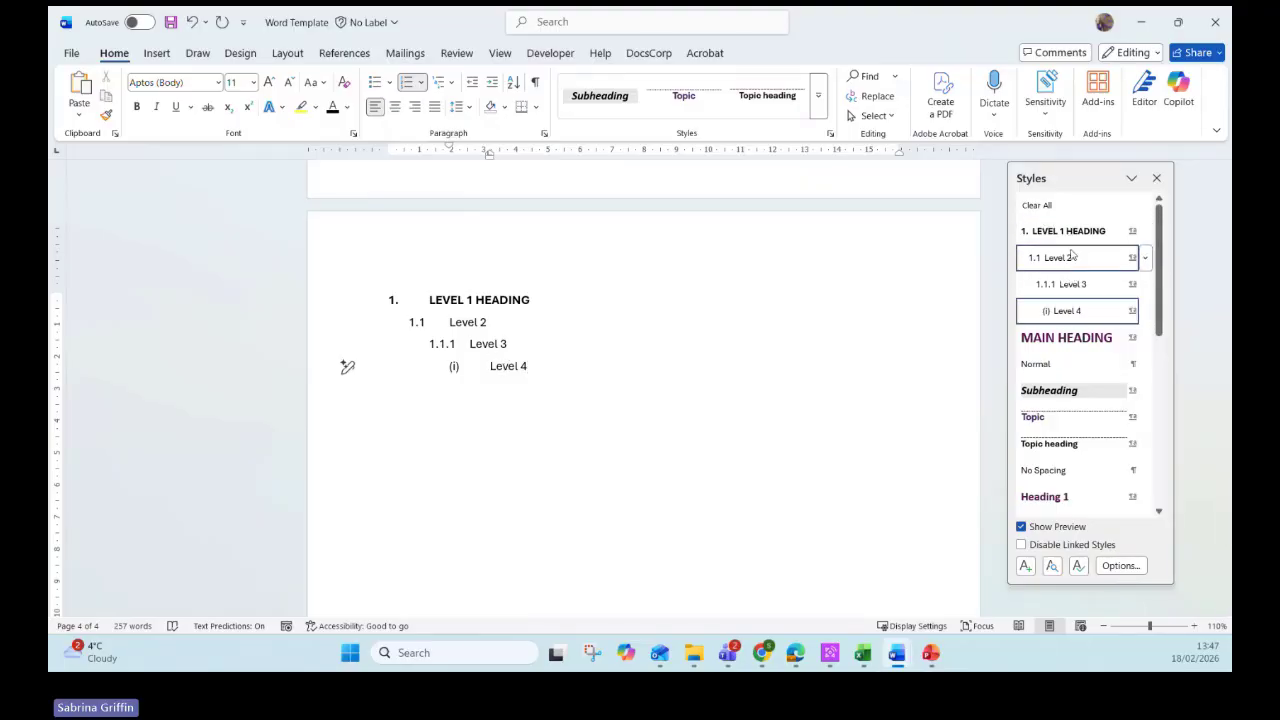
- Try the Level 2 style on the Level 1 heading item and undo it
{"action": "left_click", "coordinate": [820, 112]}
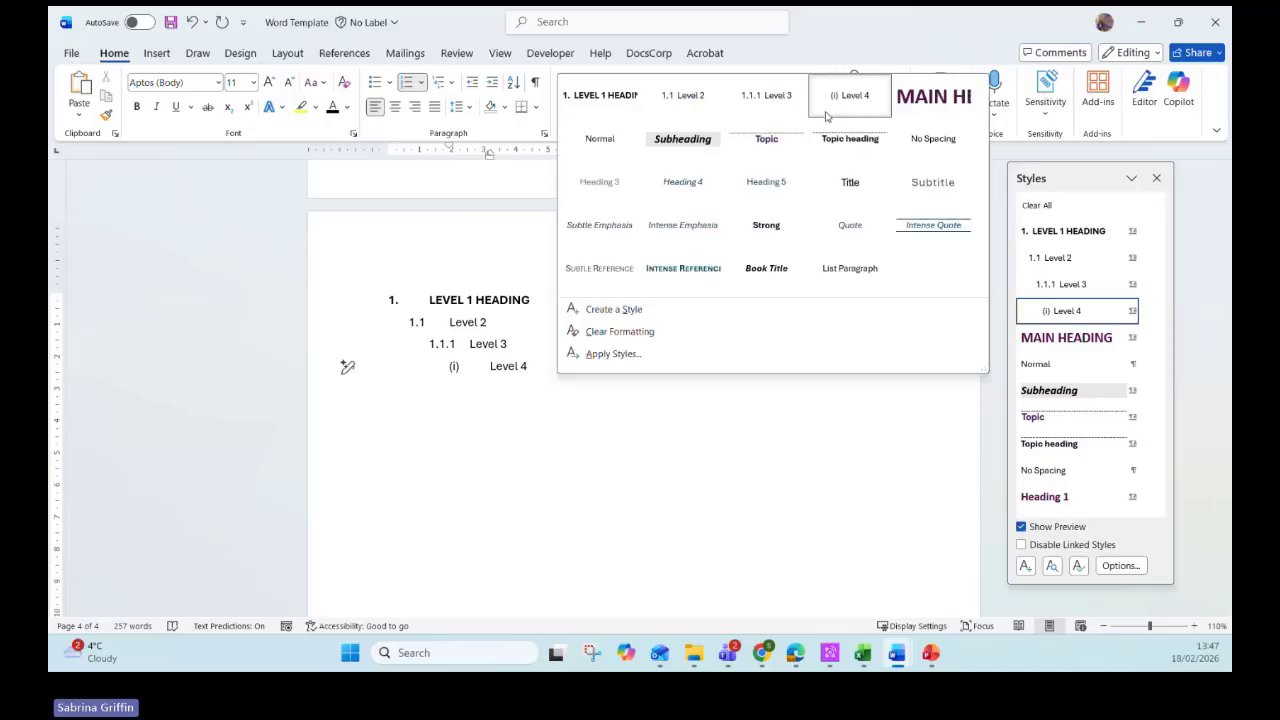
{"action": "left_click", "coordinate": [510, 362]}
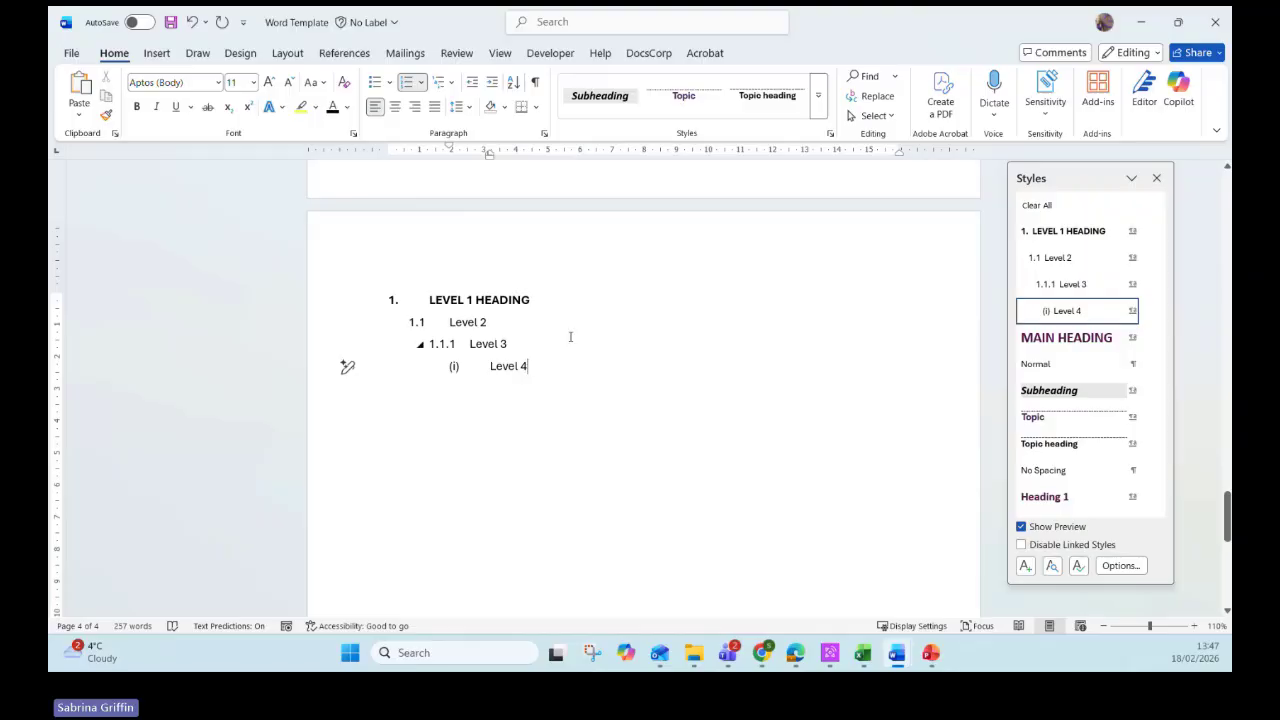
{"action": "left_click", "coordinate": [500, 300]}
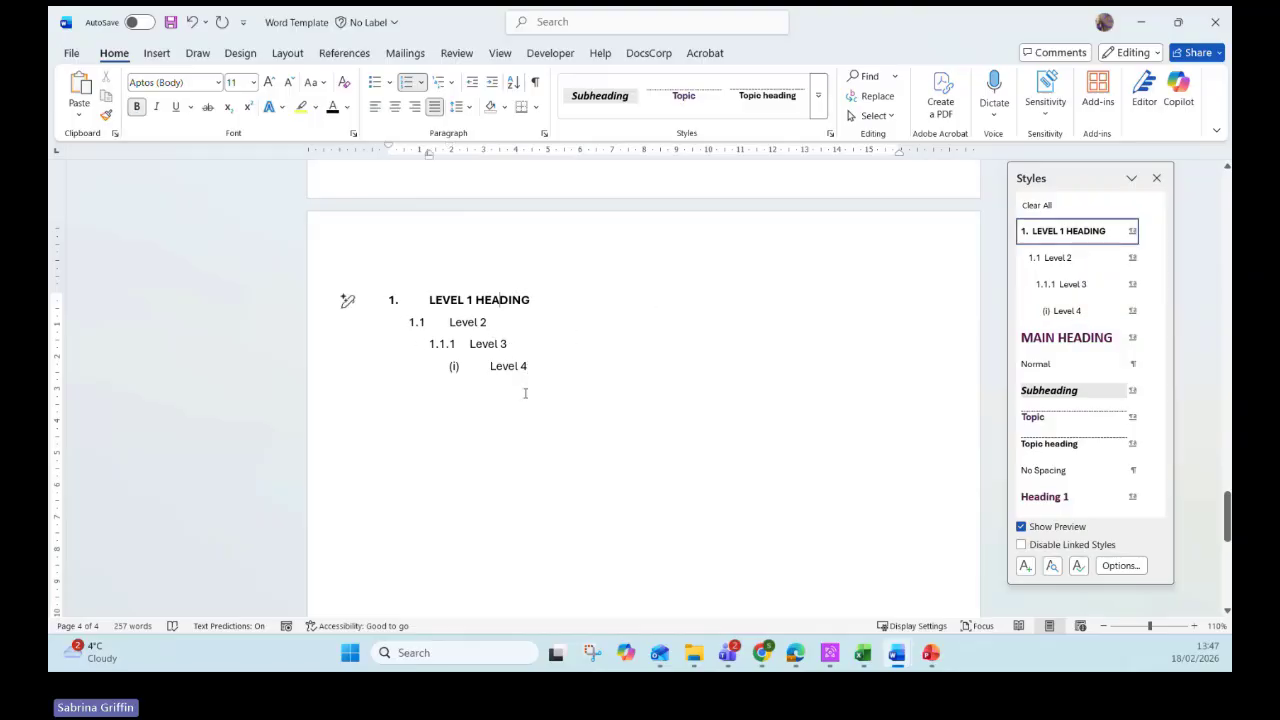
{"action": "left_click", "coordinate": [1050, 258]}
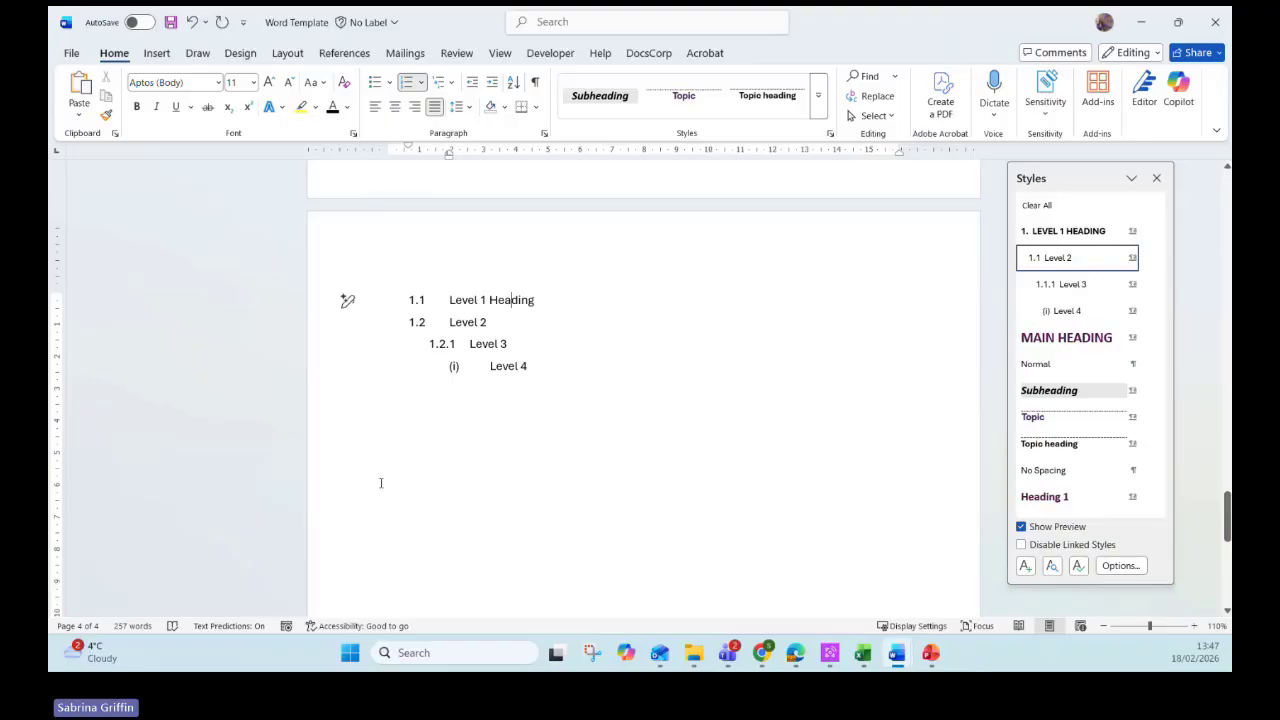
{"action": "key", "text": "ctrl+z"}
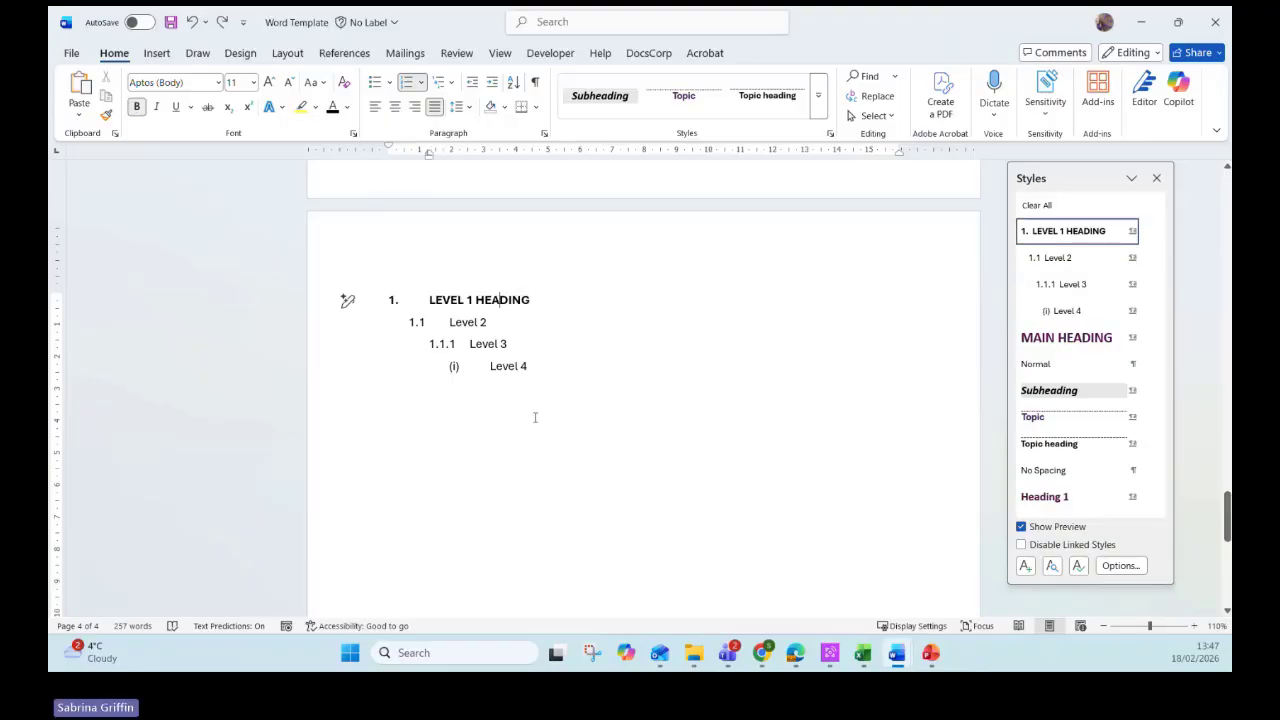
- Review the template's numbered list, contents placeholder and styled body text across its pages
{"action": "left_click", "coordinate": [548, 356]}
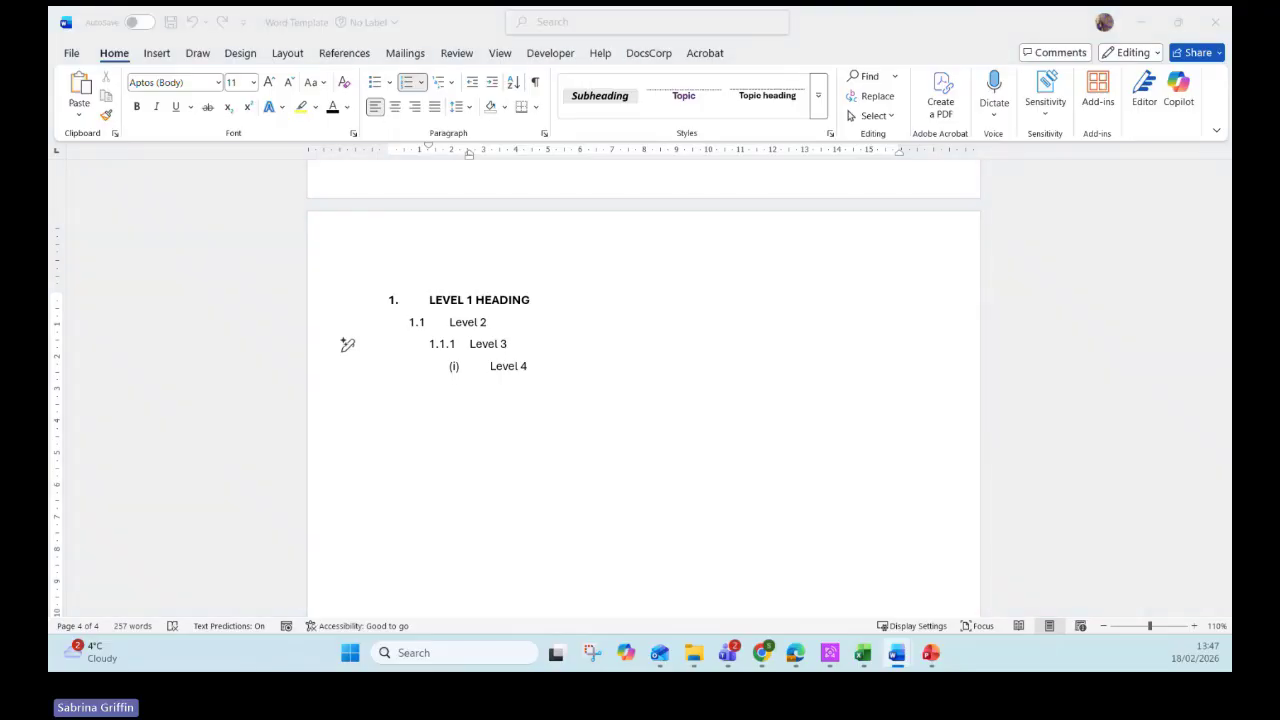
{"action": "left_click", "coordinate": [571, 357]}
{"action": "scroll", "coordinate": [543, 364], "scroll_direction": "up", "scroll_amount": 1}
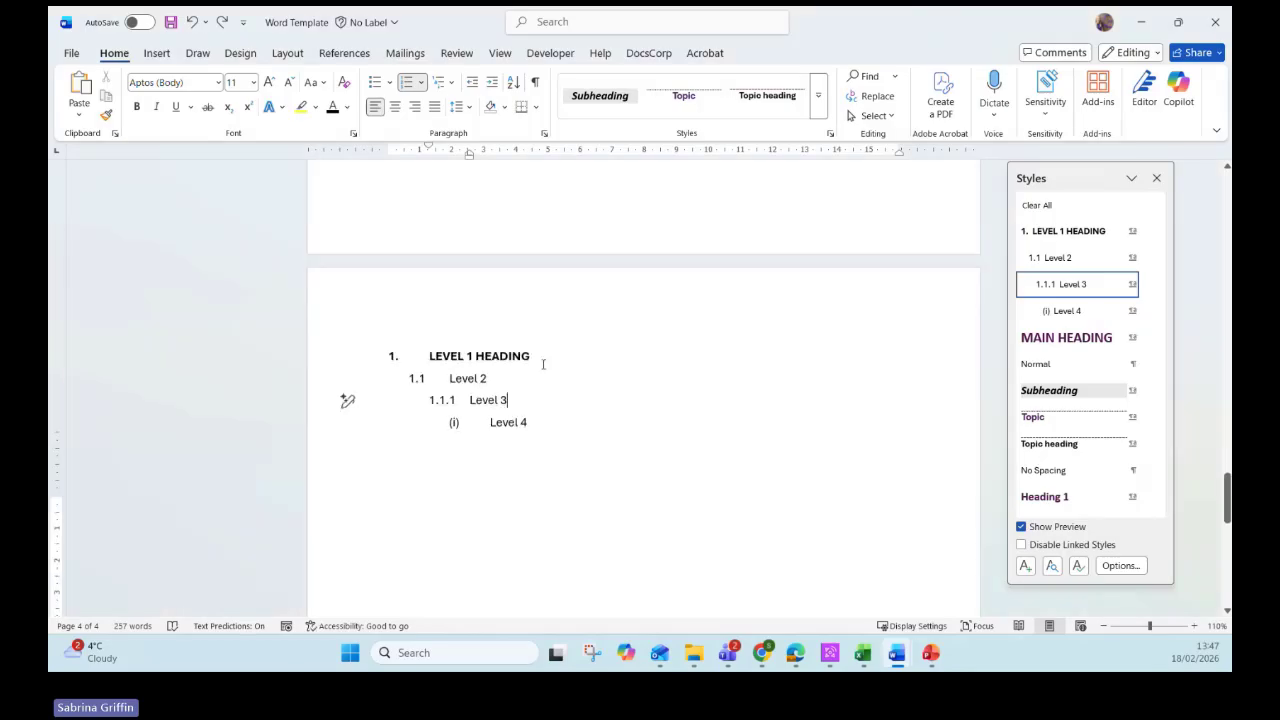
{"action": "scroll", "coordinate": [543, 364], "scroll_direction": "up", "scroll_amount": 10}
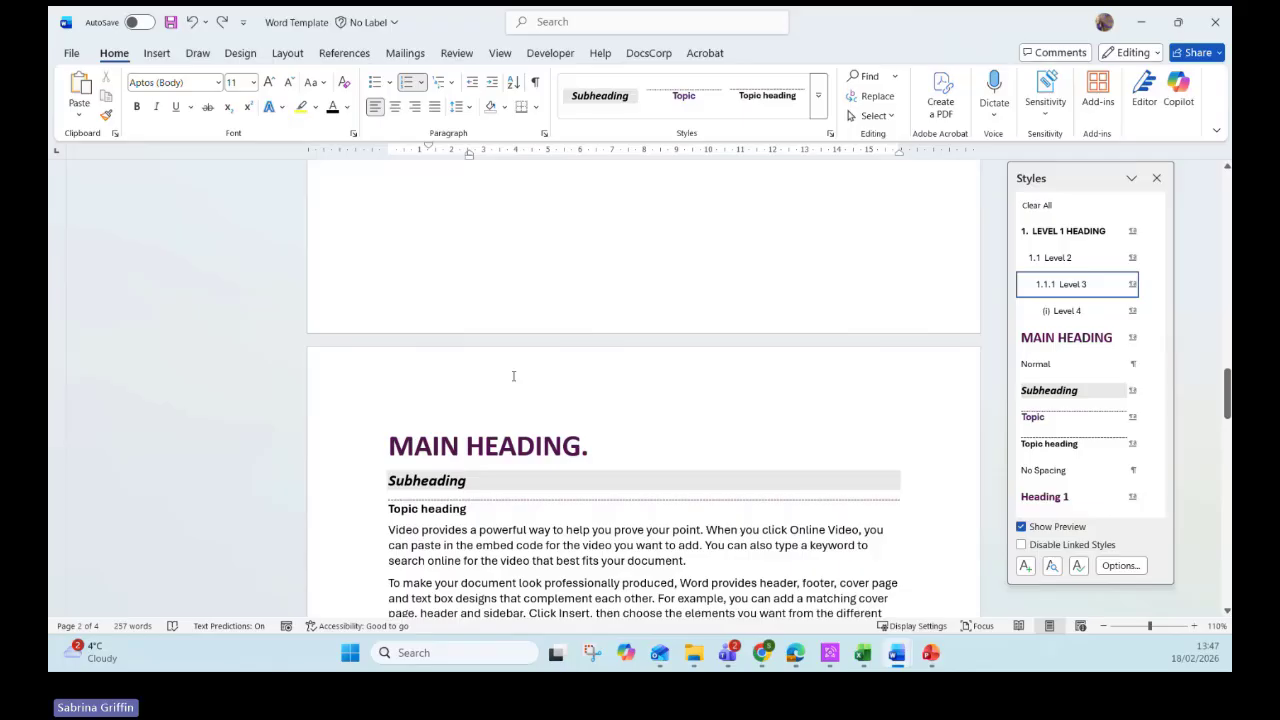
{"action": "scroll", "coordinate": [513, 377], "scroll_direction": "down", "scroll_amount": 4}
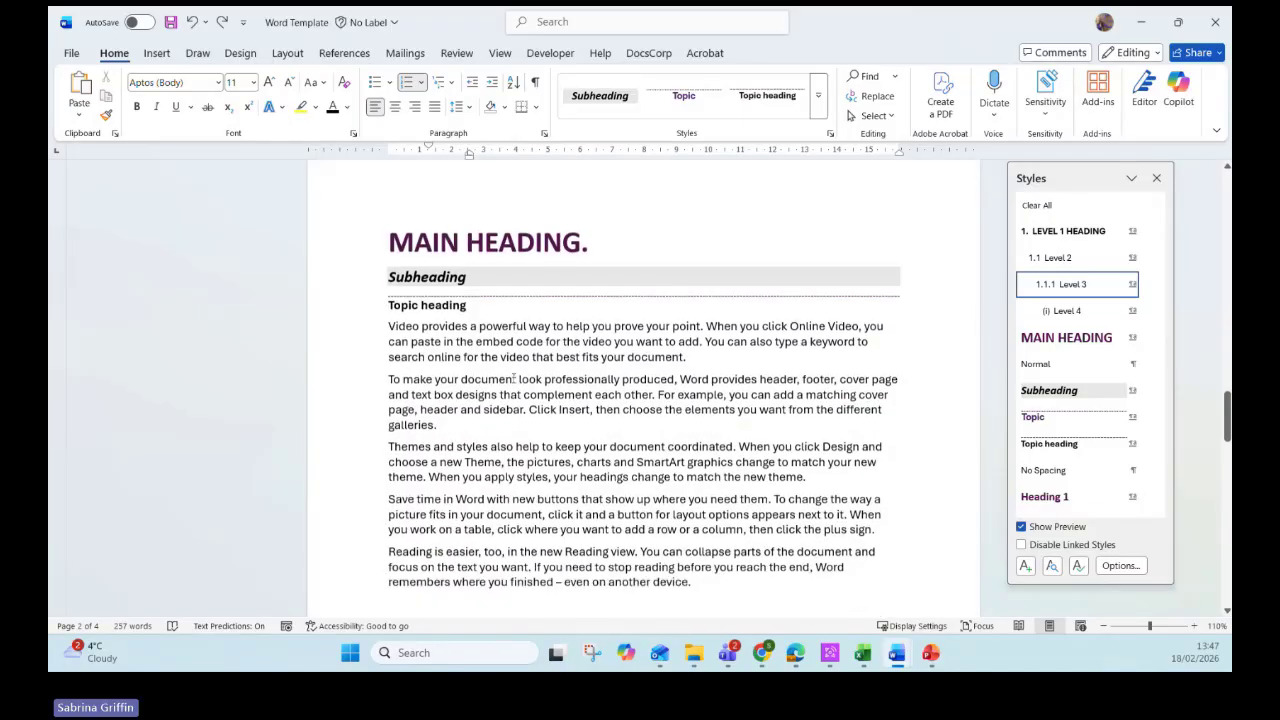
{"action": "scroll", "coordinate": [513, 378], "scroll_direction": "up", "scroll_amount": 3}
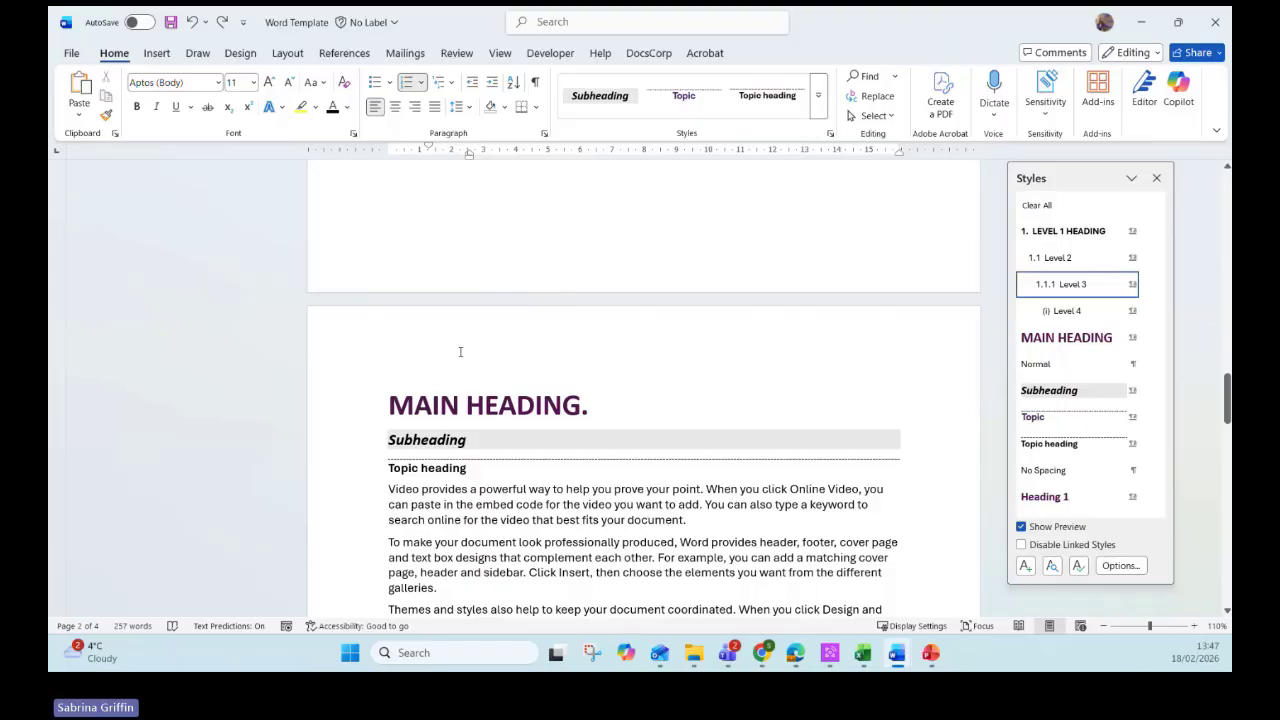
{"action": "scroll", "coordinate": [460, 355], "scroll_direction": "up", "scroll_amount": 19}
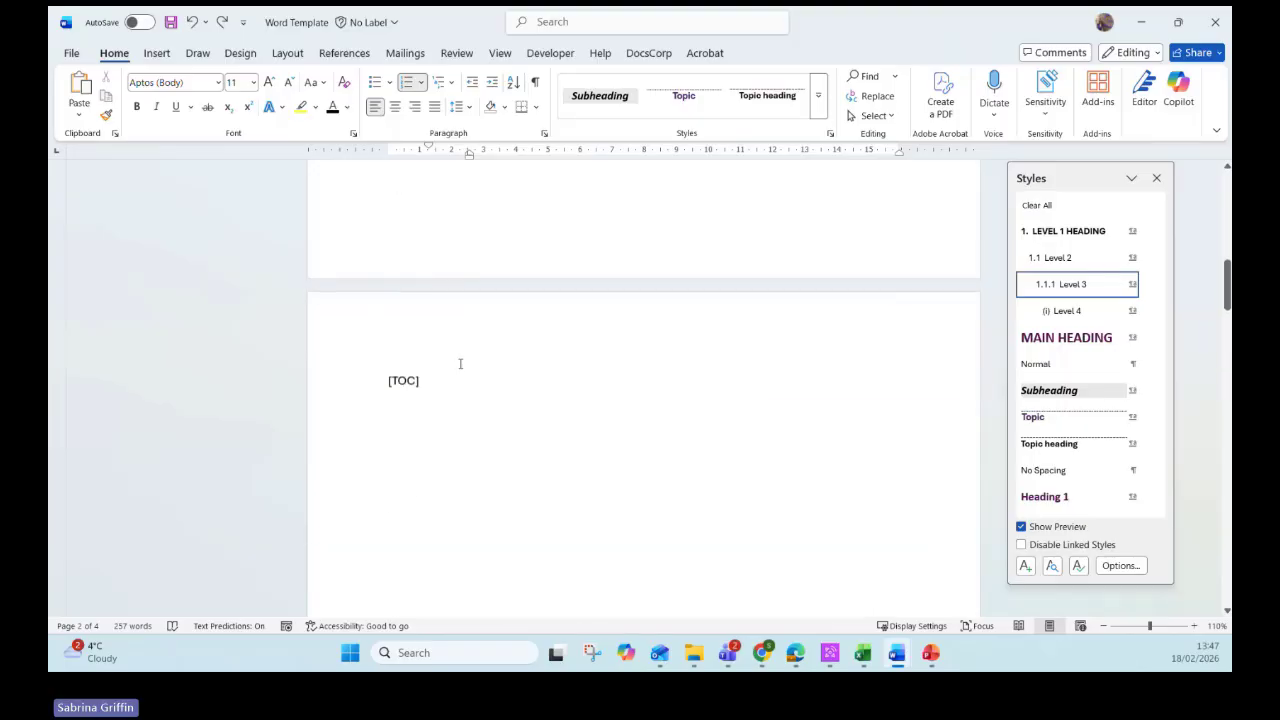
{"action": "scroll", "coordinate": [460, 363], "scroll_direction": "up", "scroll_amount": 10}
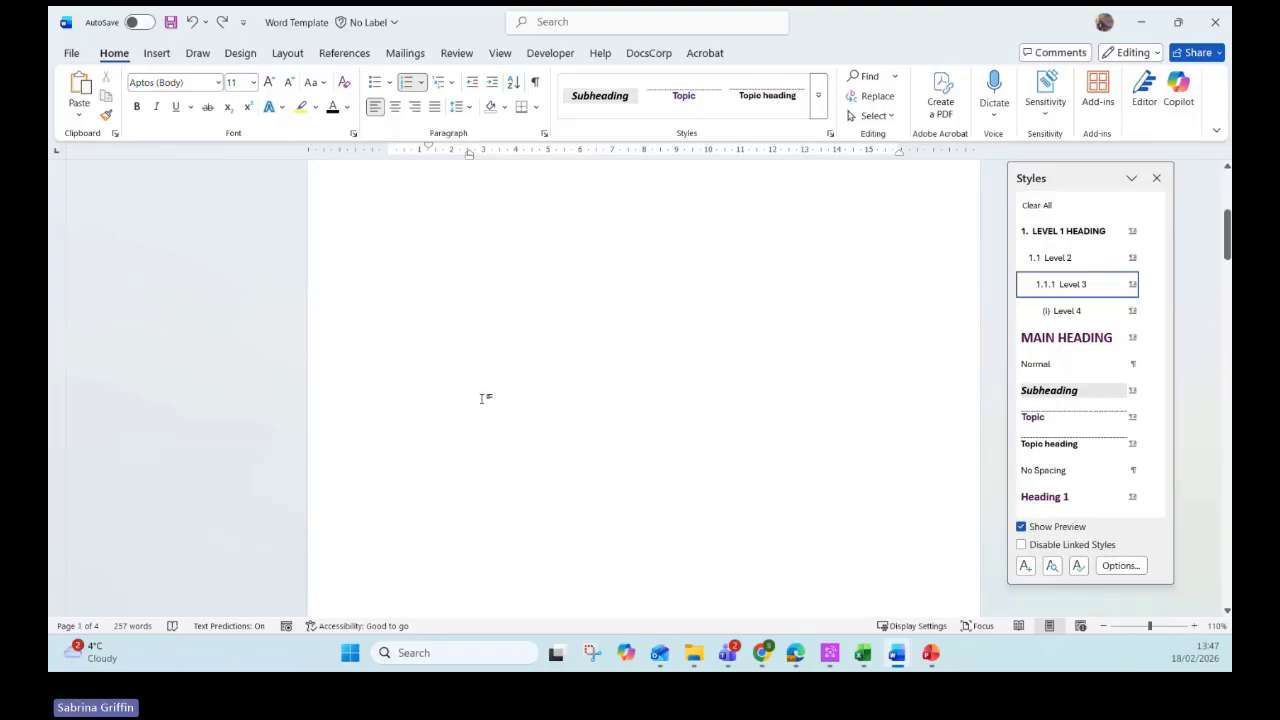
{"action": "scroll", "coordinate": [481, 398], "scroll_direction": "down", "scroll_amount": 15}
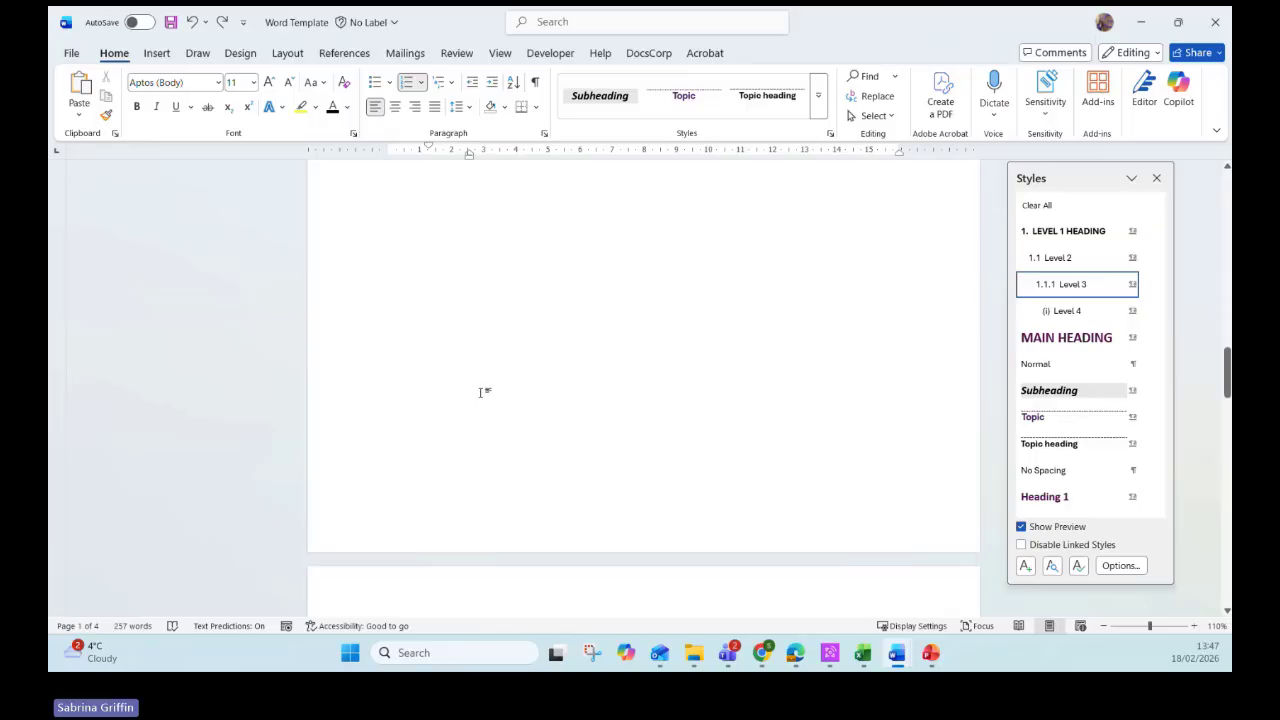
{"action": "scroll", "coordinate": [481, 392], "scroll_direction": "down", "scroll_amount": 10}
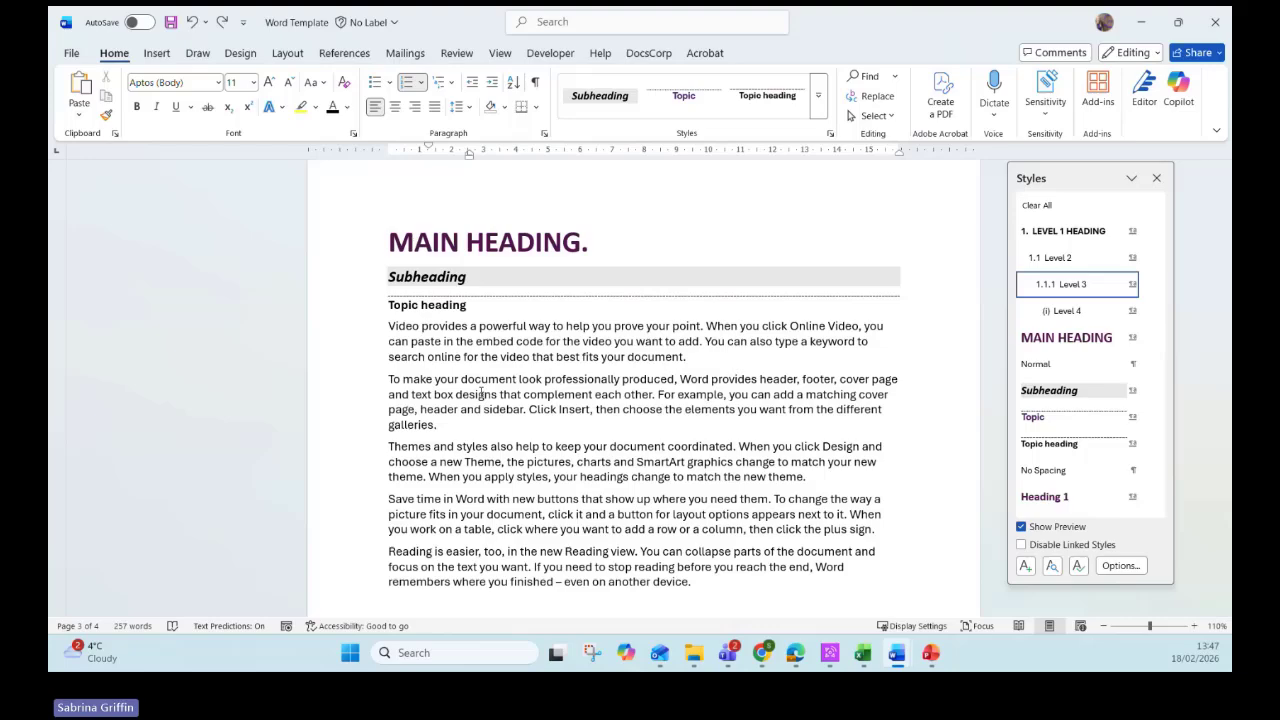
- Switch to the PowerPoint presentation, start the slide show from slide 10 and swap Presenter View with the slide show
{"action": "left_click", "coordinate": [931, 652]}
{"action": "scroll", "coordinate": [263, 534], "scroll_direction": "down", "scroll_amount": 1}
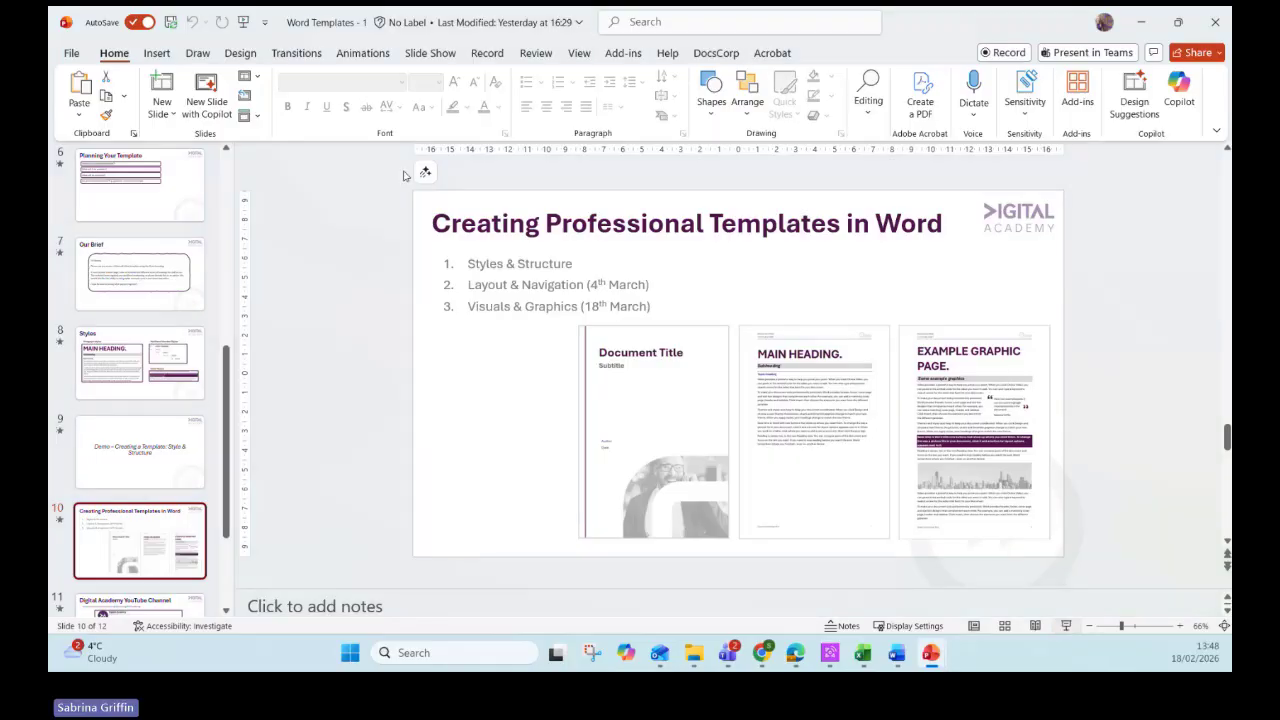
{"action": "left_click", "coordinate": [1066, 626]}
{"action": "left_click", "coordinate": [294, 34]}
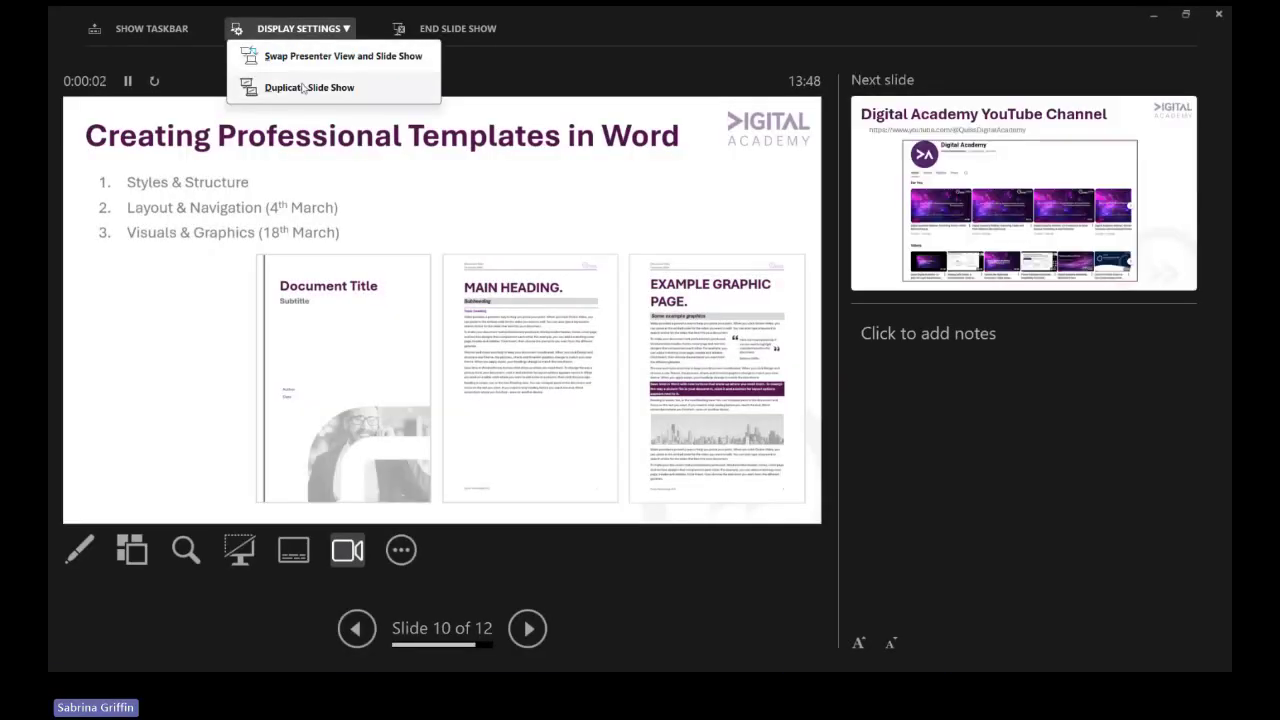
{"action": "left_click", "coordinate": [302, 57]}
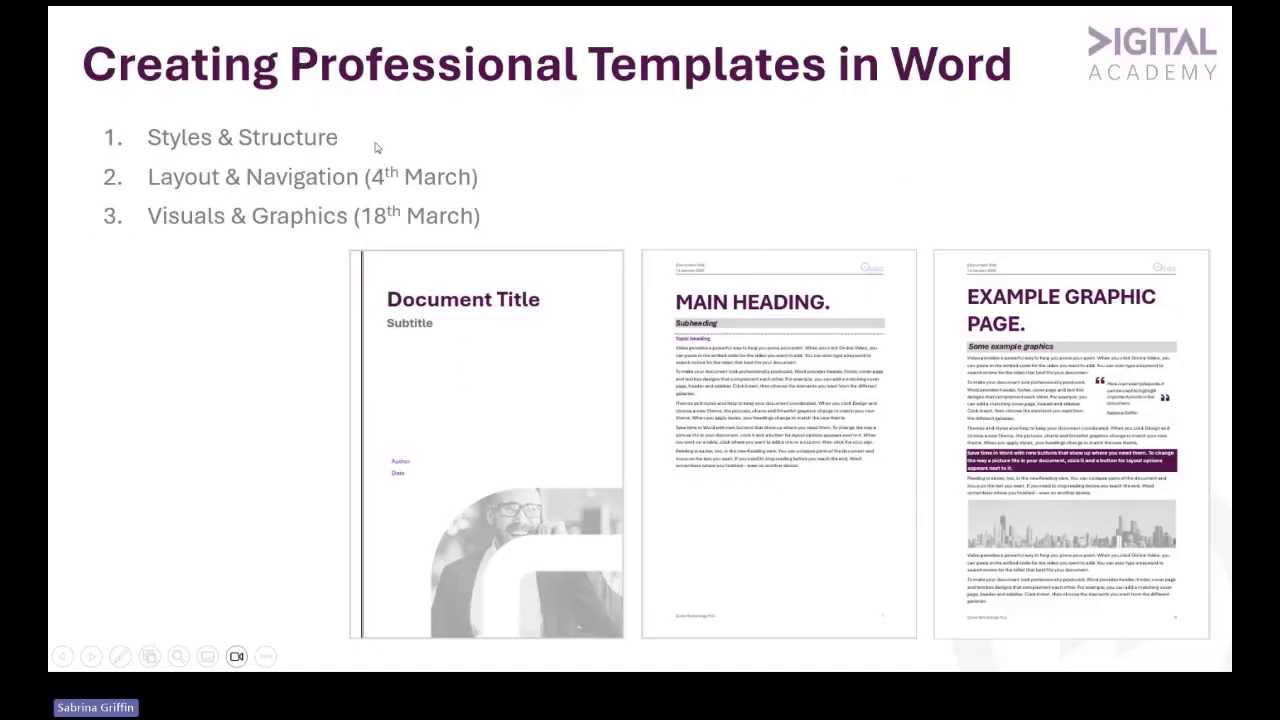